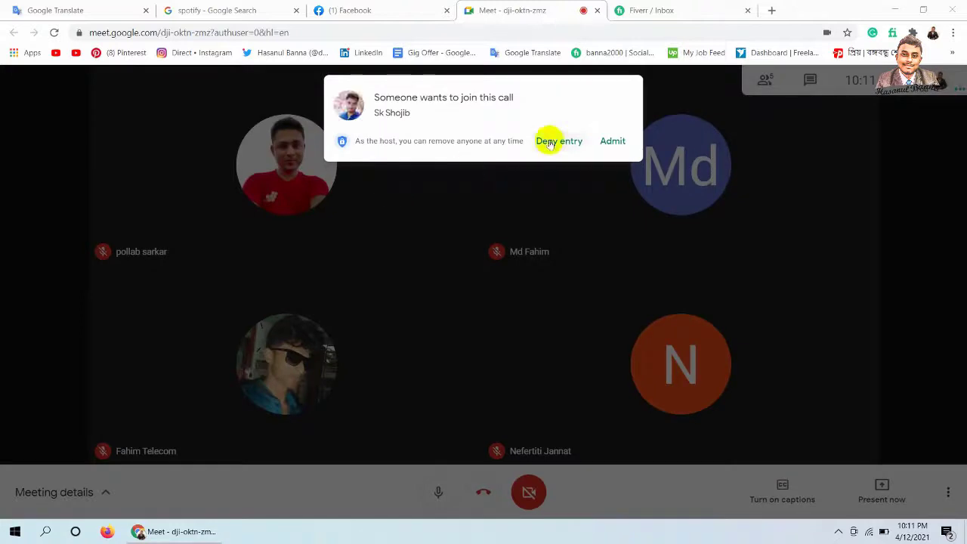
- Admit the participant who is waiting to join the Google Meet call
left_click(615, 141)
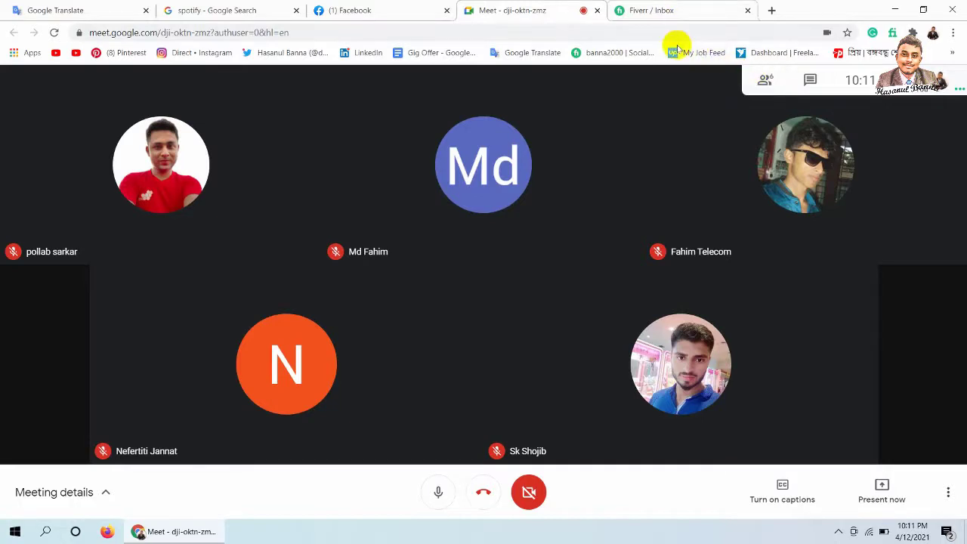
- Open a new Chrome window under the HM profile and dismiss the offer to restore pages
left_click(933, 32)
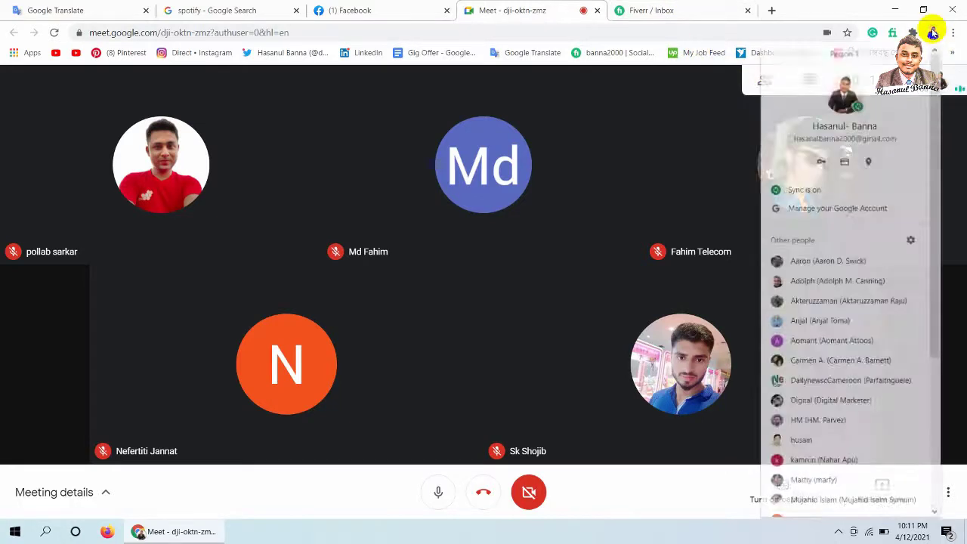
left_click_drag(932, 65, 927, 143)
scroll(922, 147, "down", 1)
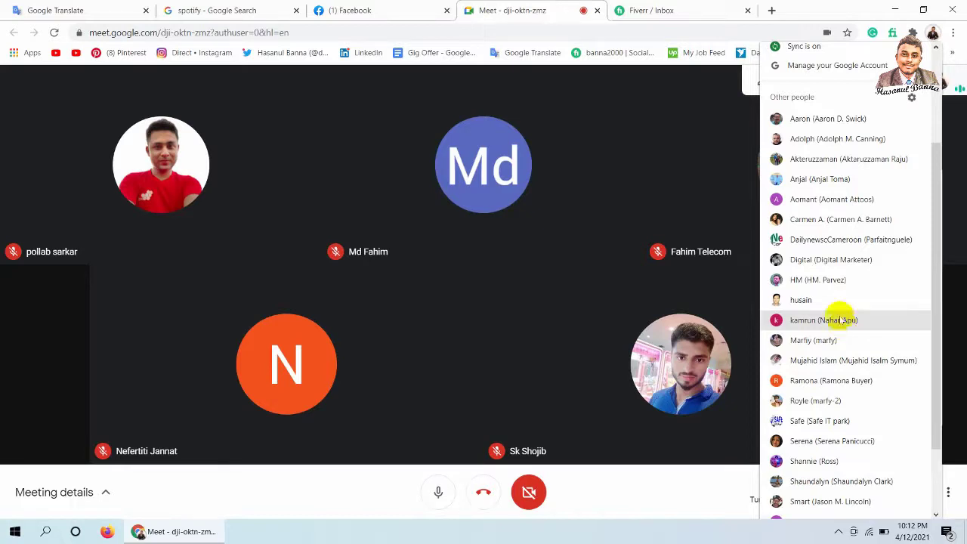
left_click(837, 282)
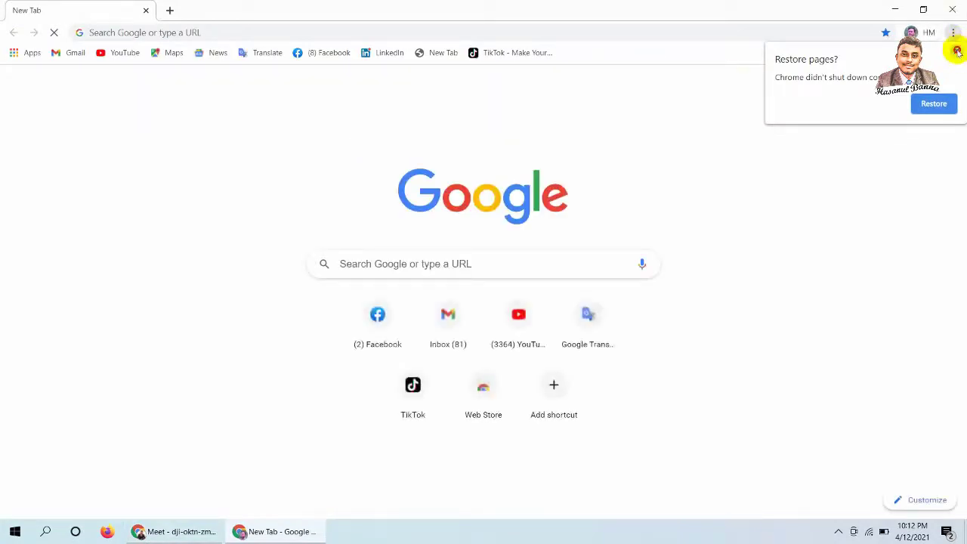
left_click(957, 52)
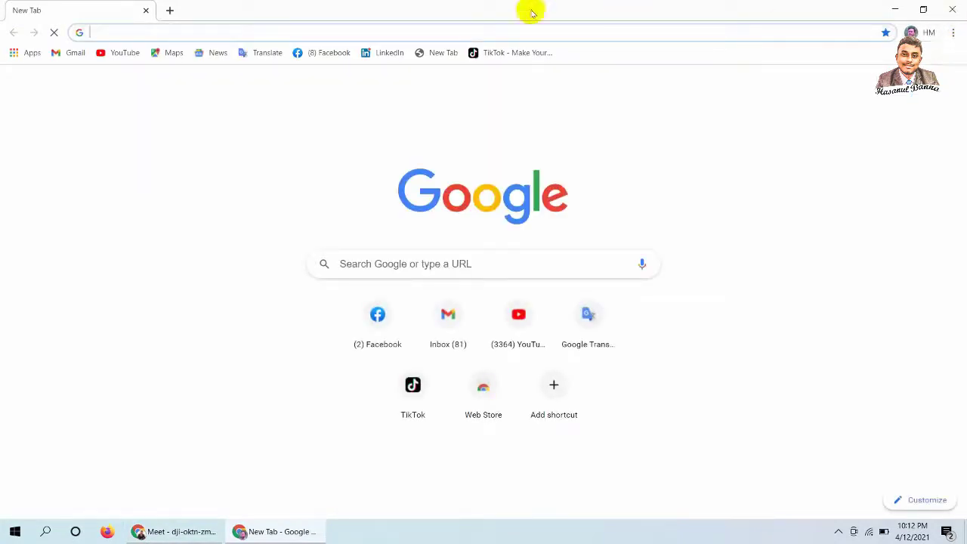
- Search the web for "fiverr" and open the Fiverr website
left_click(345, 35)
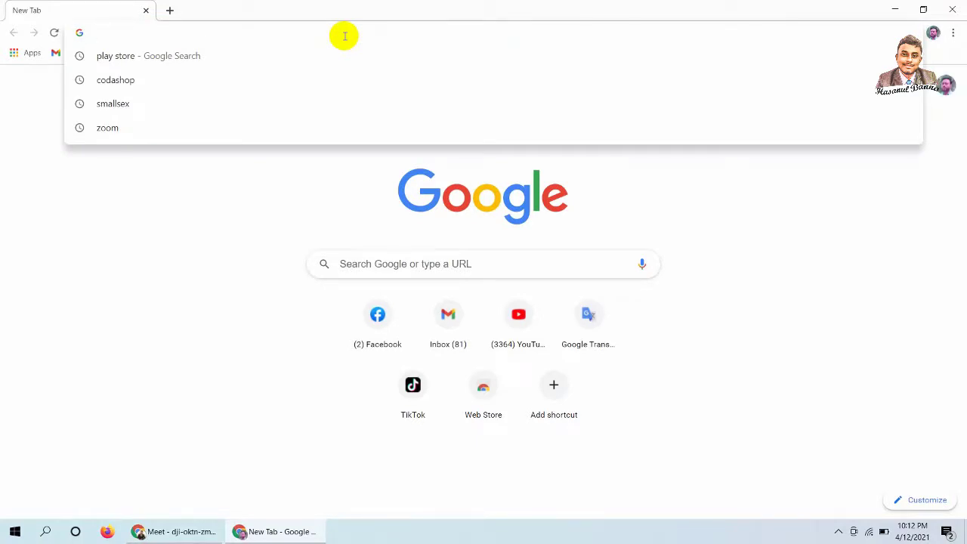
type("fi")
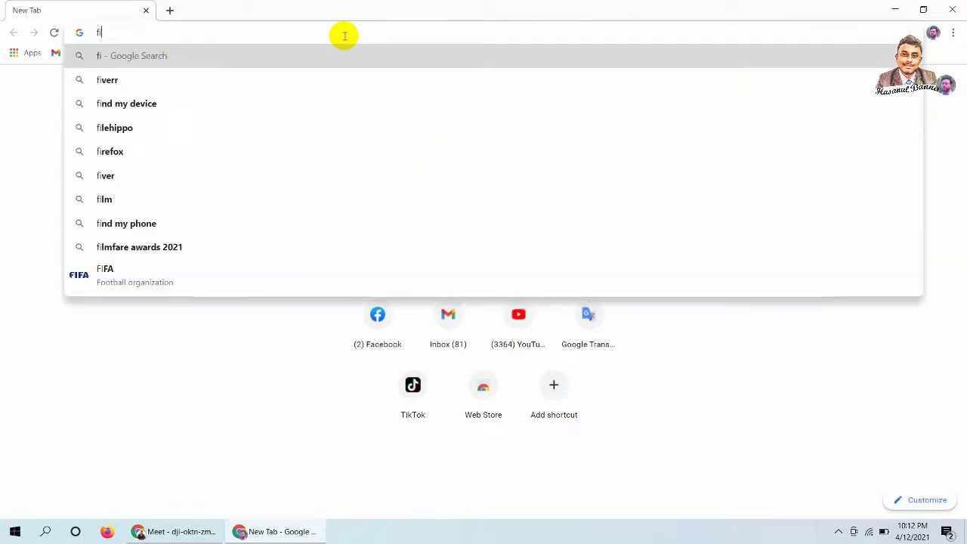
key("Down")
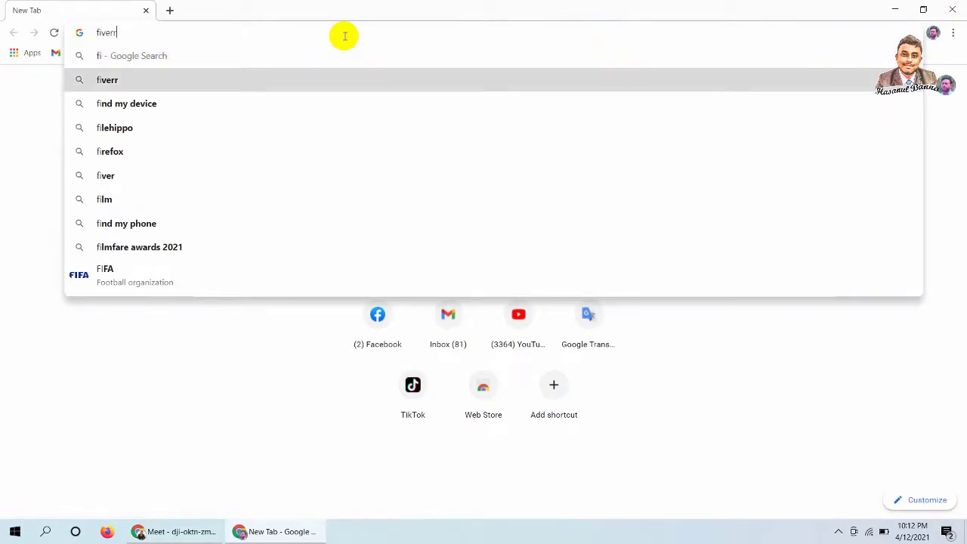
key("Return")
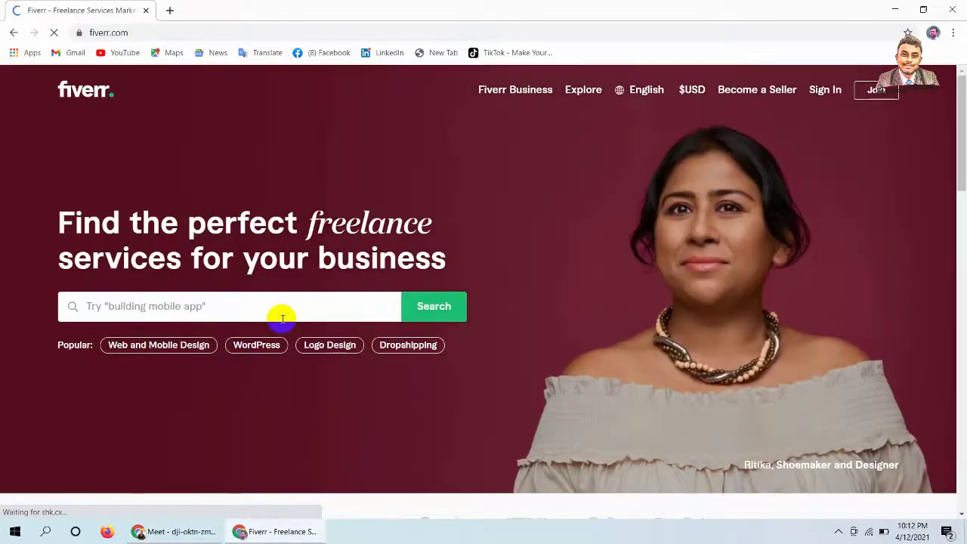
- Search Fiverr for "facebook gorup posting" and look through the listed gigs with their ratings and starting prices
left_click(282, 317)
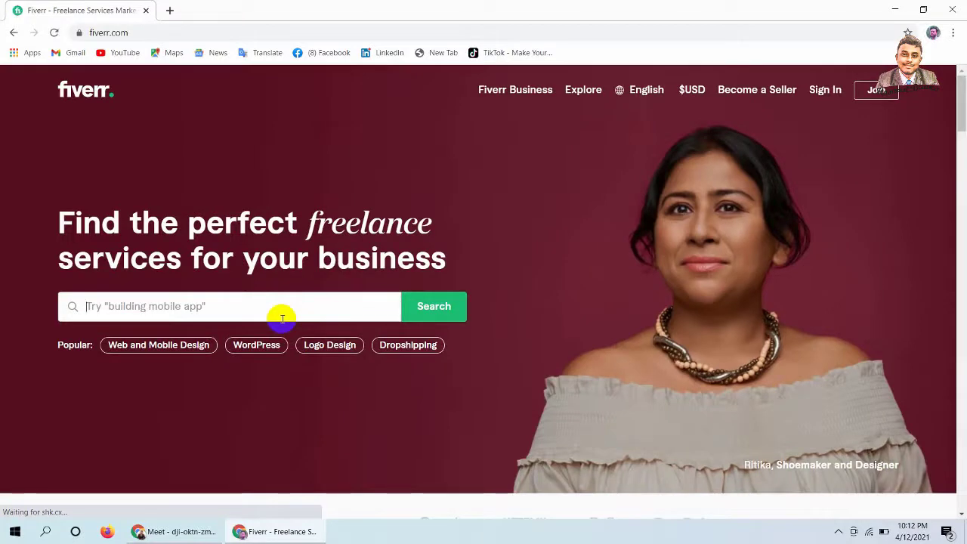
type("facebook ")
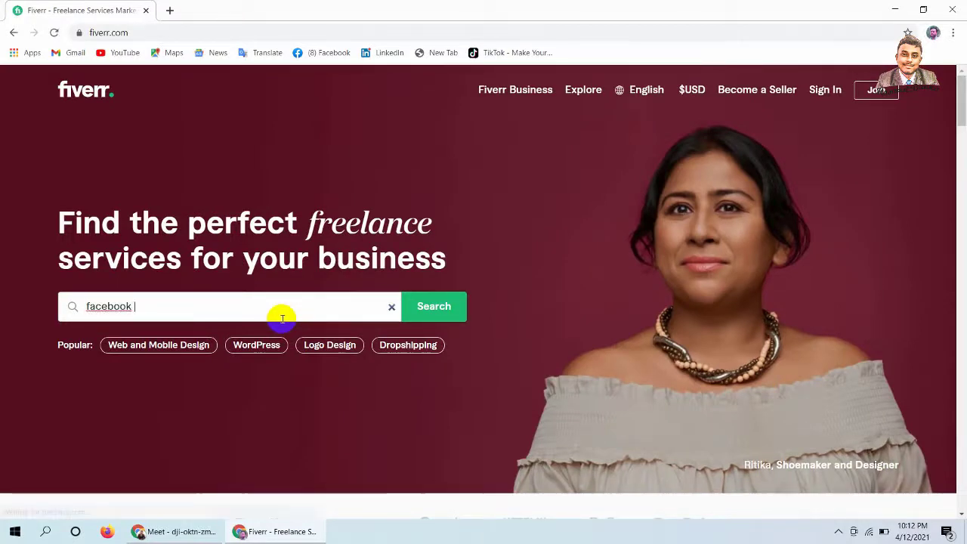
type("gor")
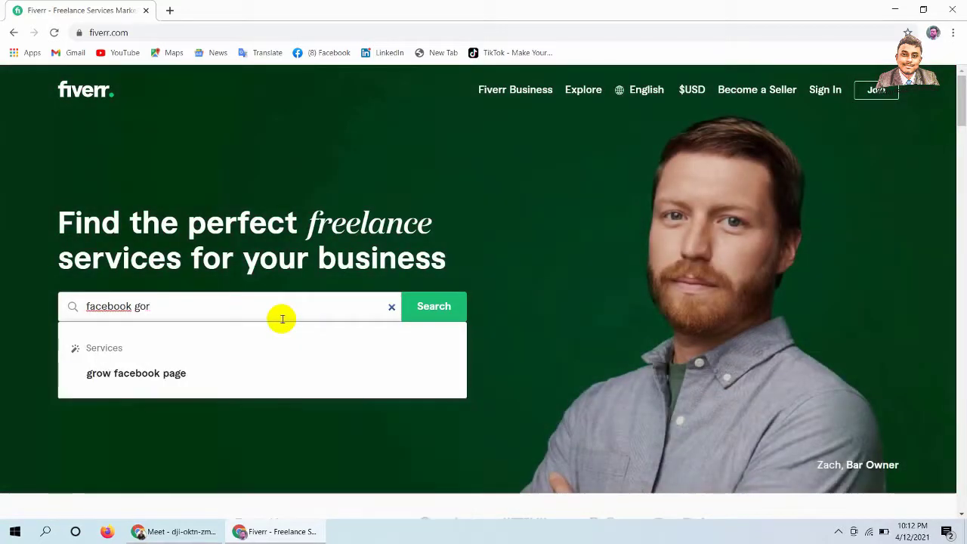
type("up post")
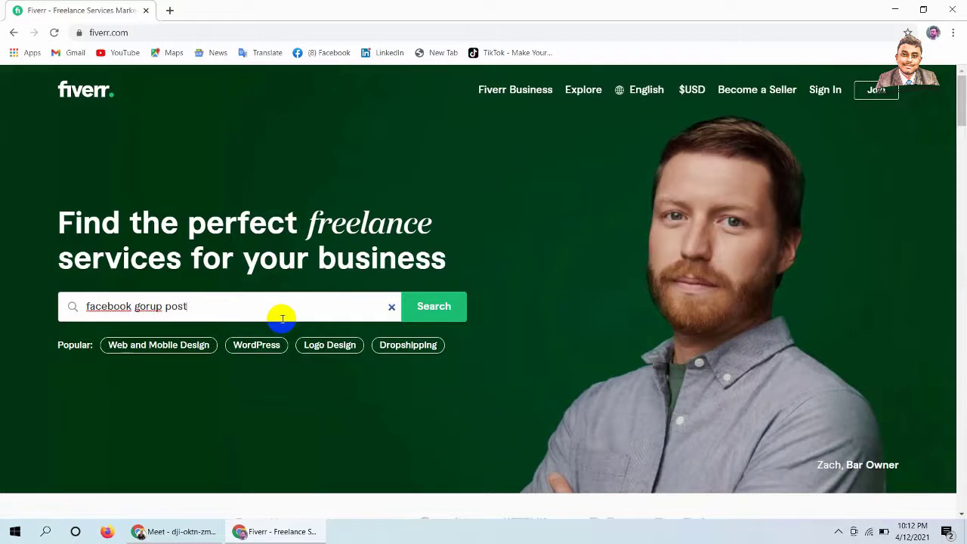
type("ing")
key("Return")
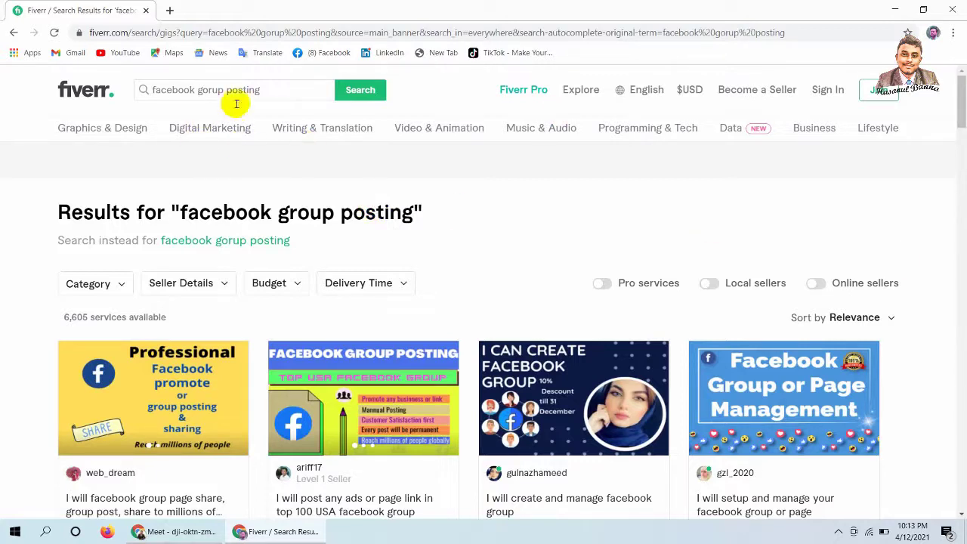
left_click(287, 89)
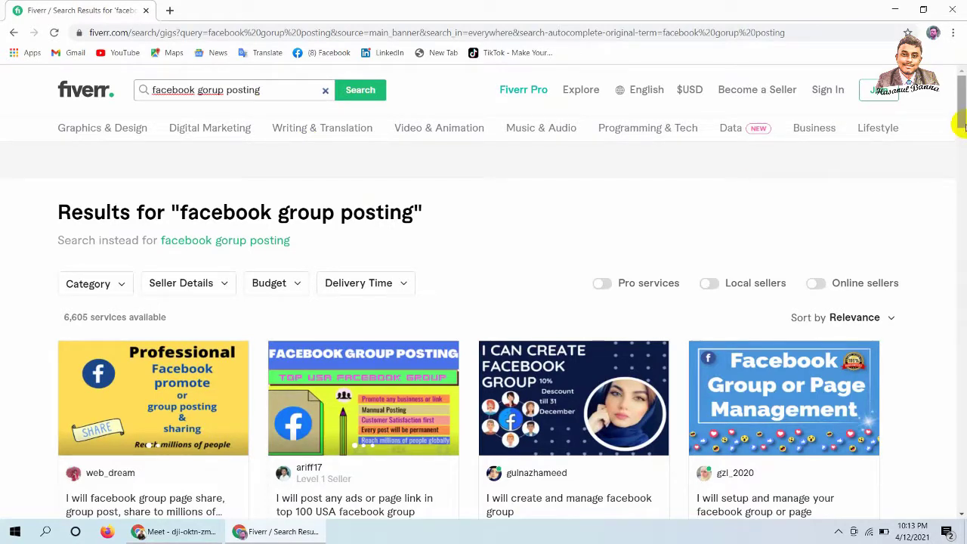
left_click_drag(962, 124, 961, 147)
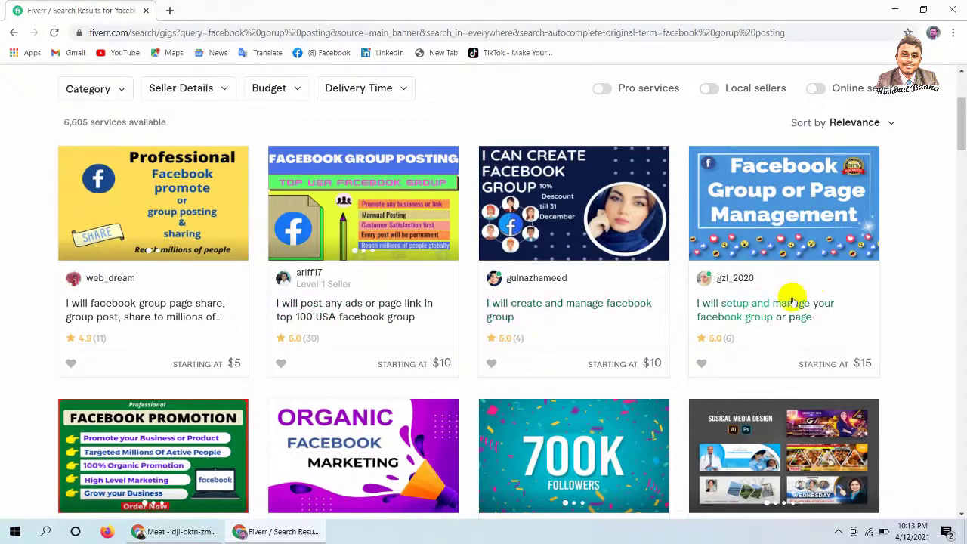
scroll(960, 162, "down", 3)
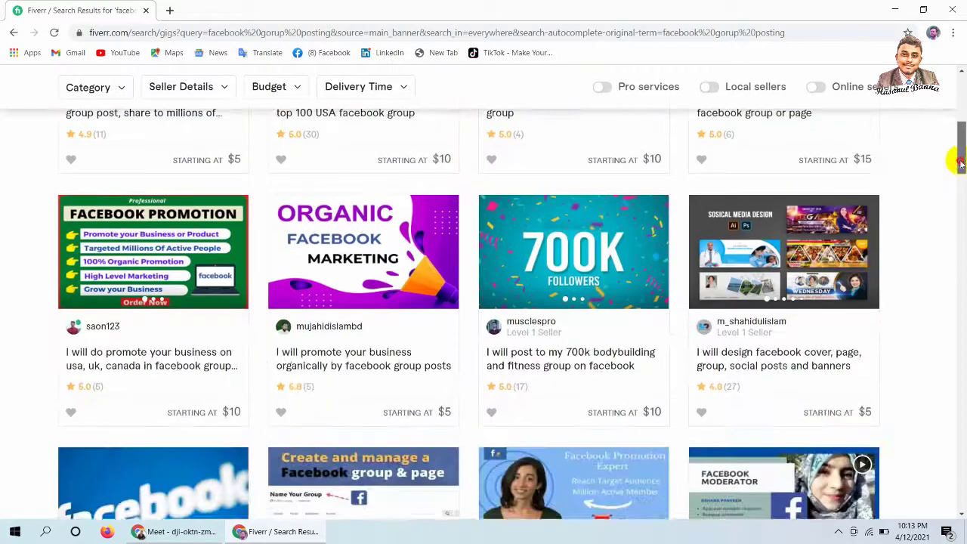
scroll(960, 163, "down", 2)
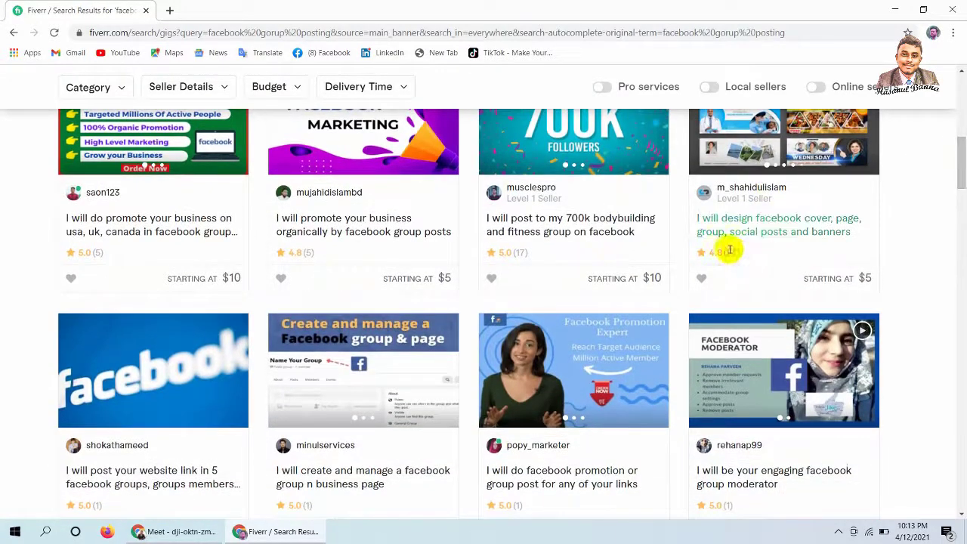
- Switch back to the Google Meet window, present the entire screen to the call, and hide the screen-sharing notice
left_click(157, 532)
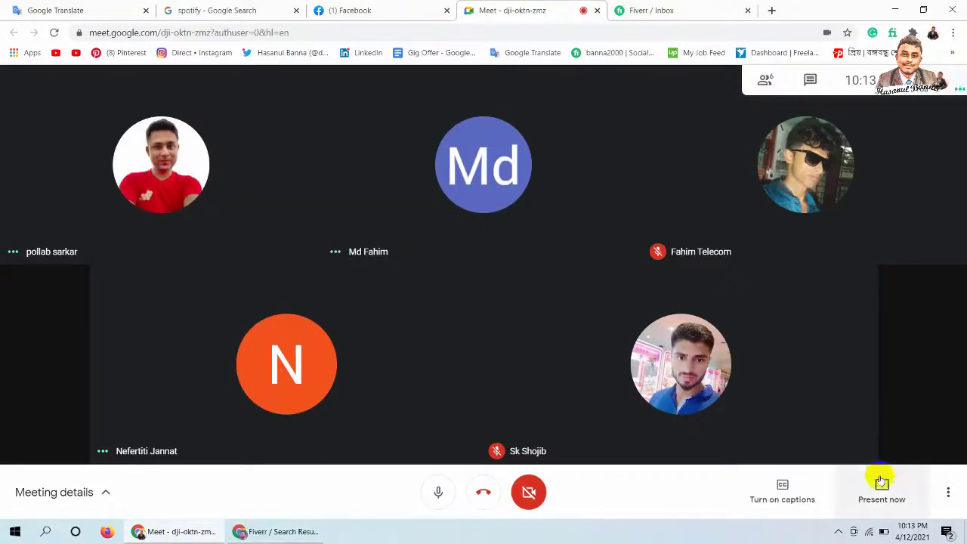
left_click(881, 483)
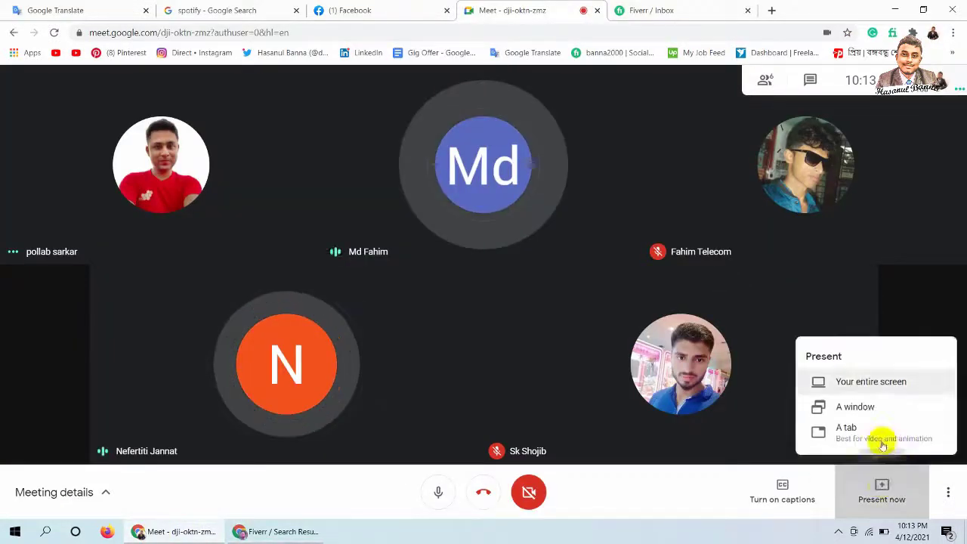
left_click(873, 383)
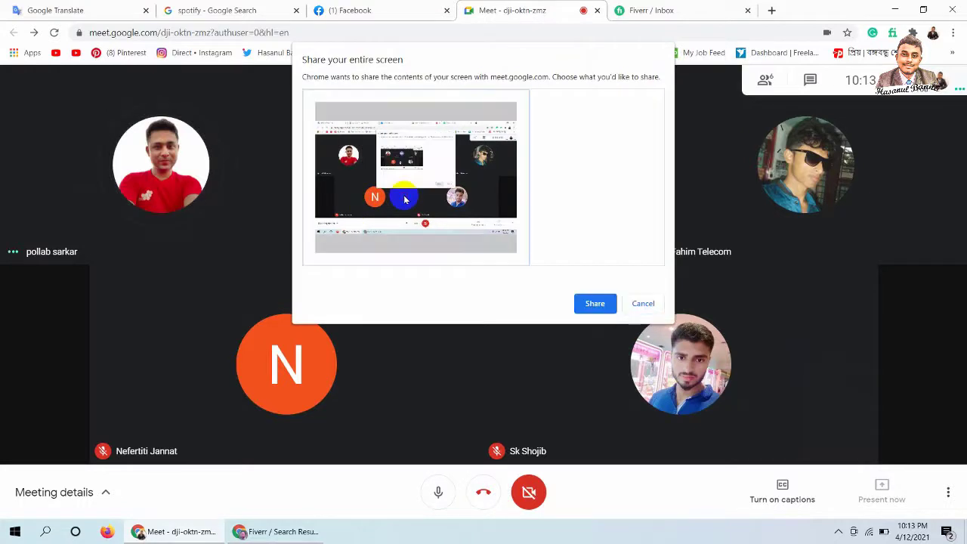
left_click(595, 303)
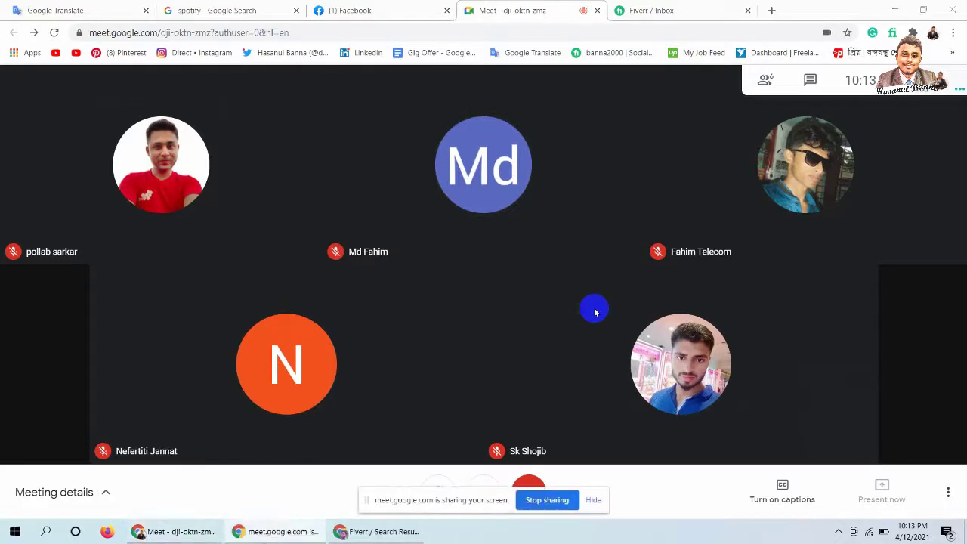
left_click(596, 500)
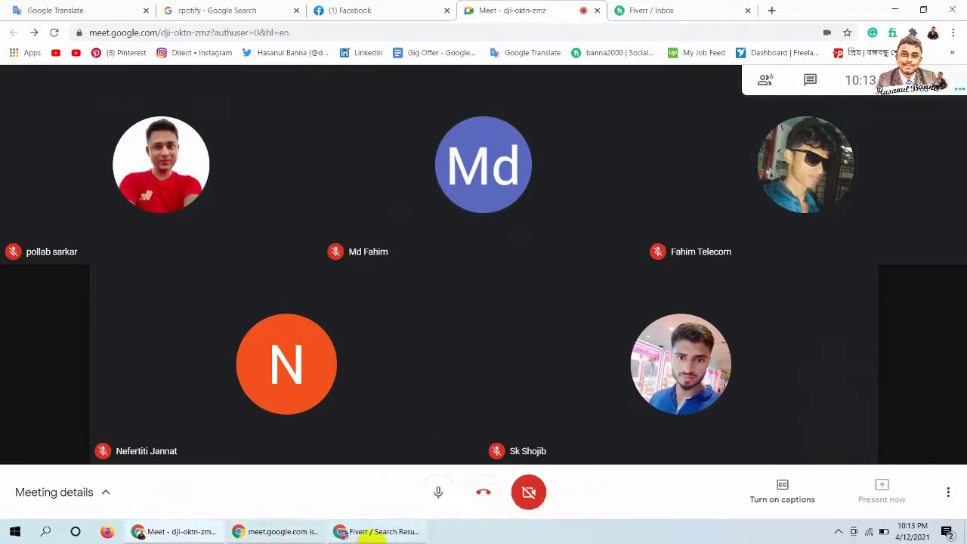
- Return to the Fiverr window and replace the search term with the suggested service "facebook promotion"
left_click(386, 531)
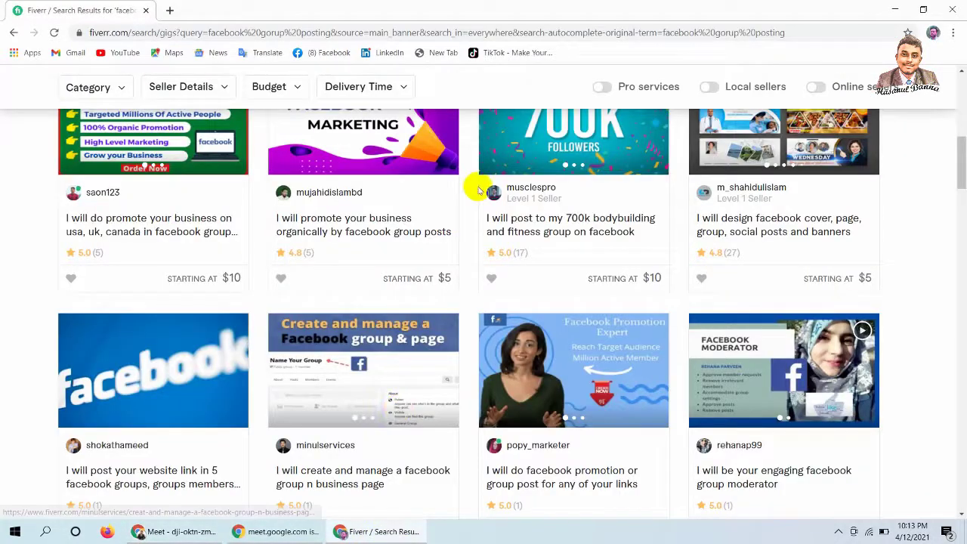
left_click_drag(961, 162, 958, 82)
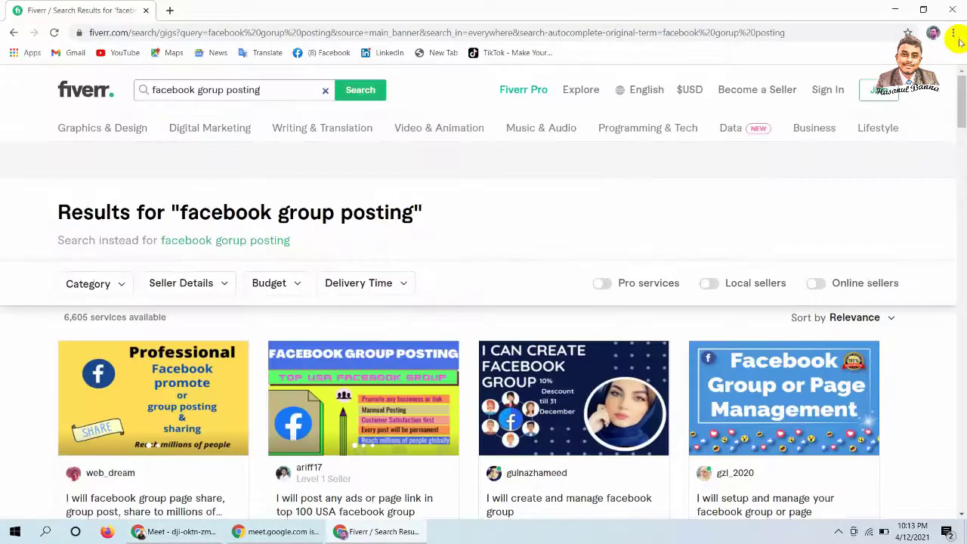
left_click(325, 91)
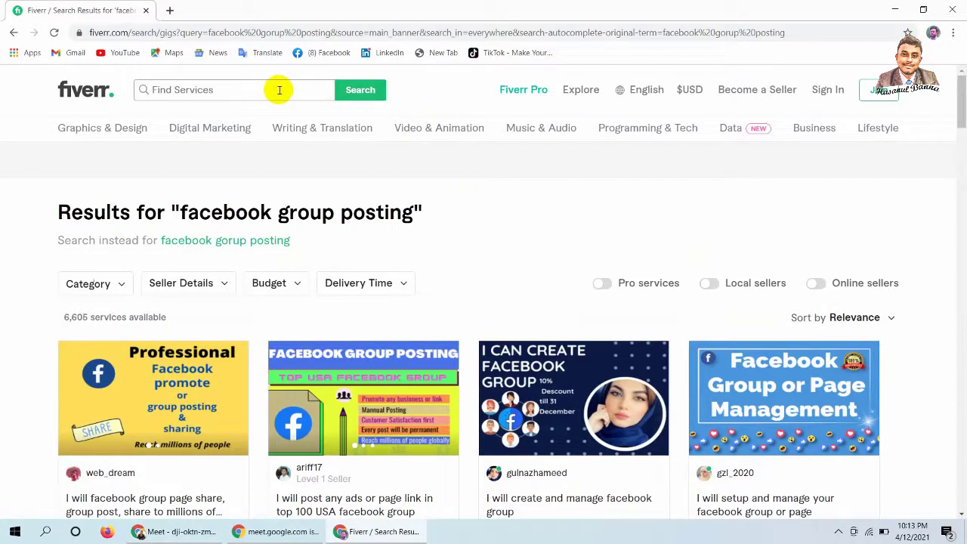
type("faceb")
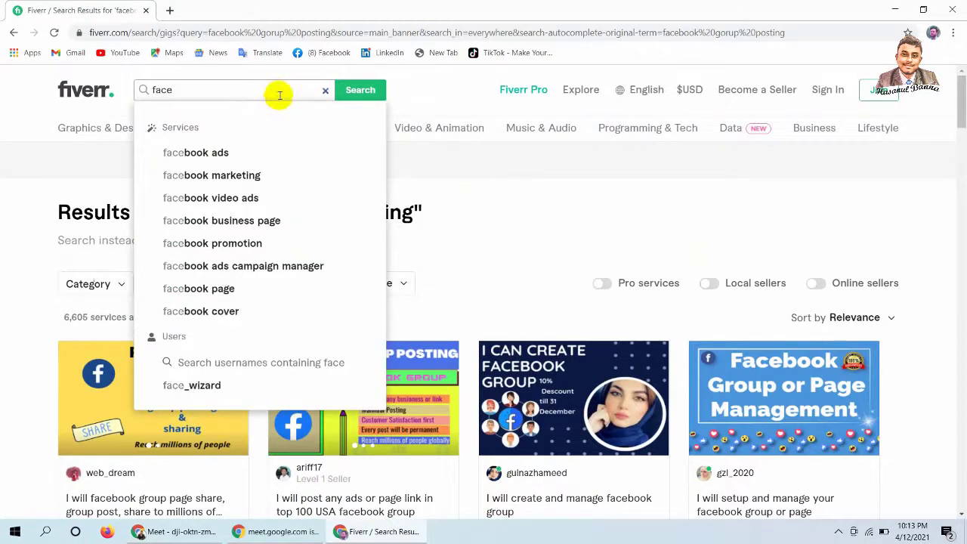
type("ook p")
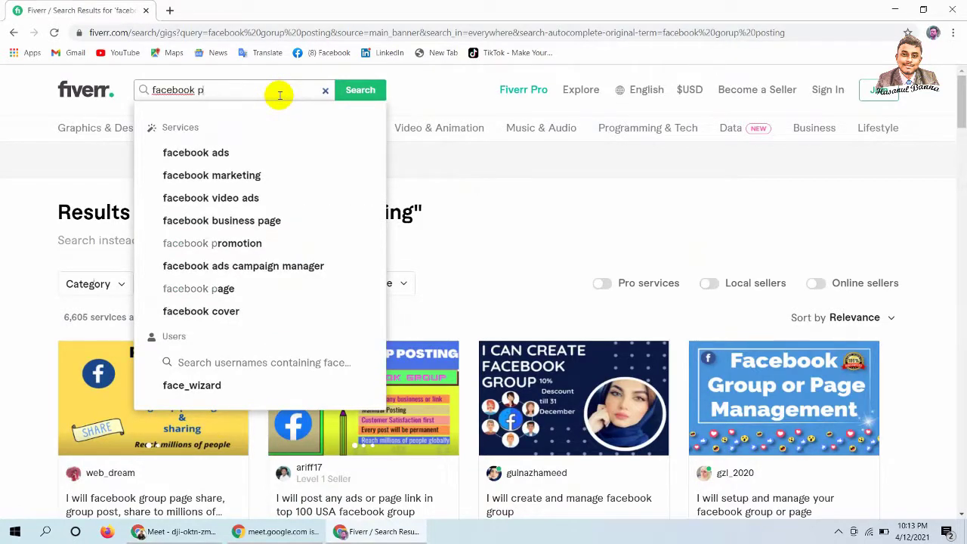
type("romo")
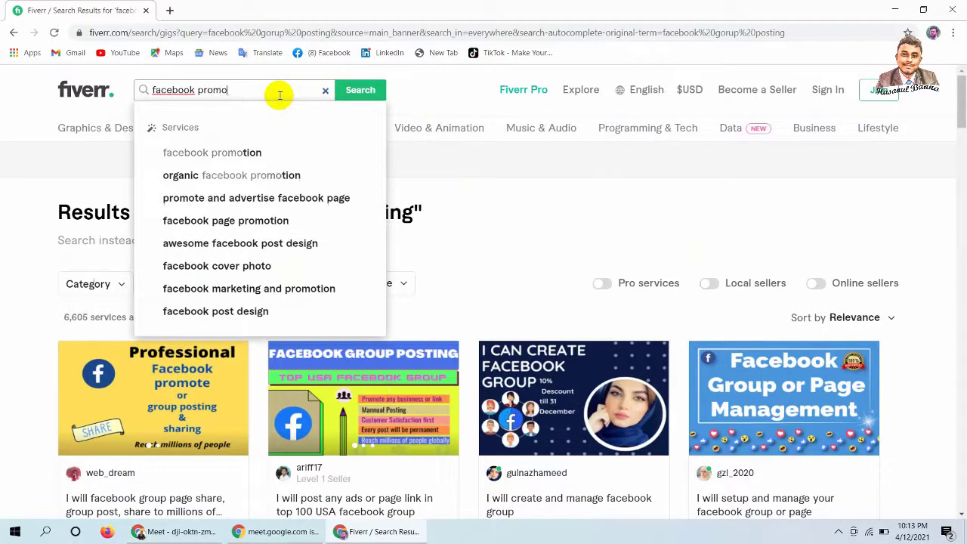
left_click(258, 154)
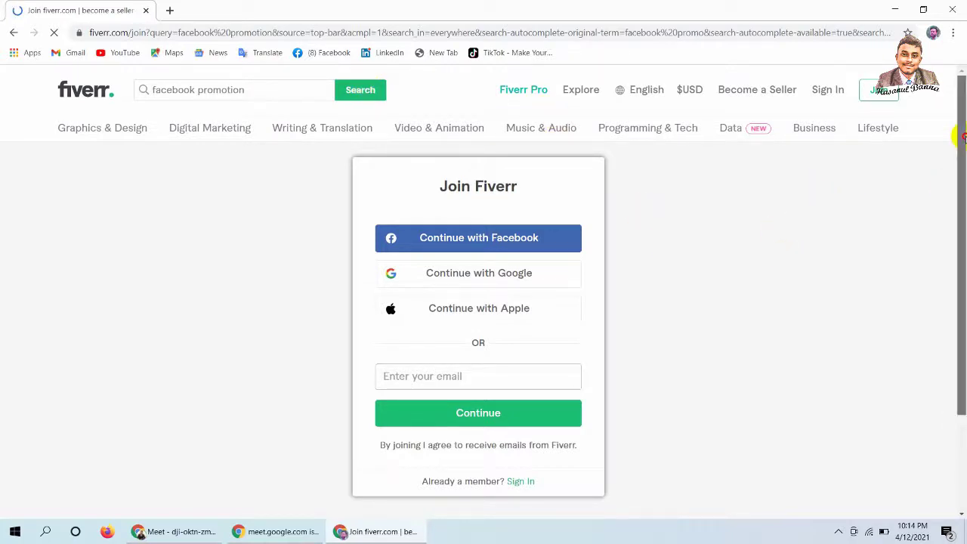
- Rerun the "facebook promotion" search from the Join Fiverr page and examine the first gigs and their starting prices
left_click_drag(964, 138, 953, 91)
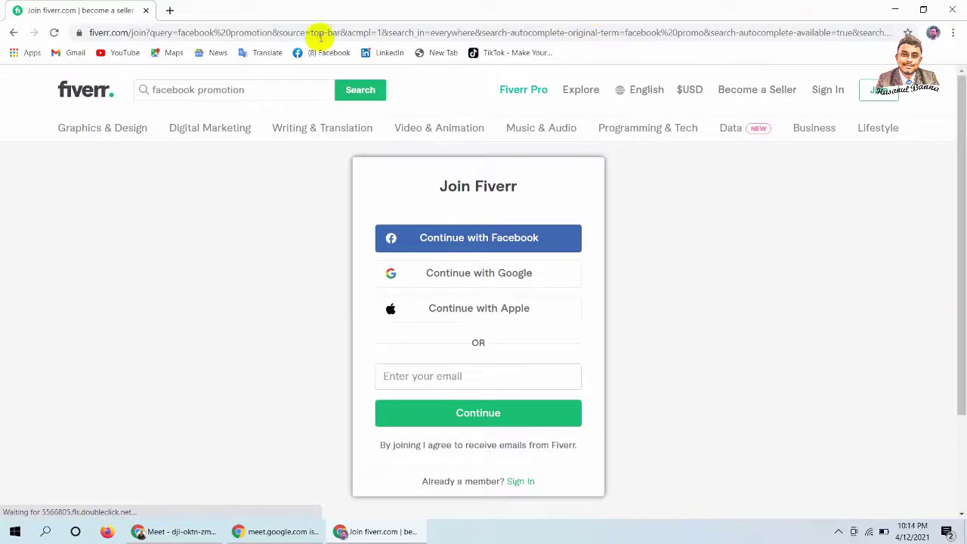
left_click(270, 92)
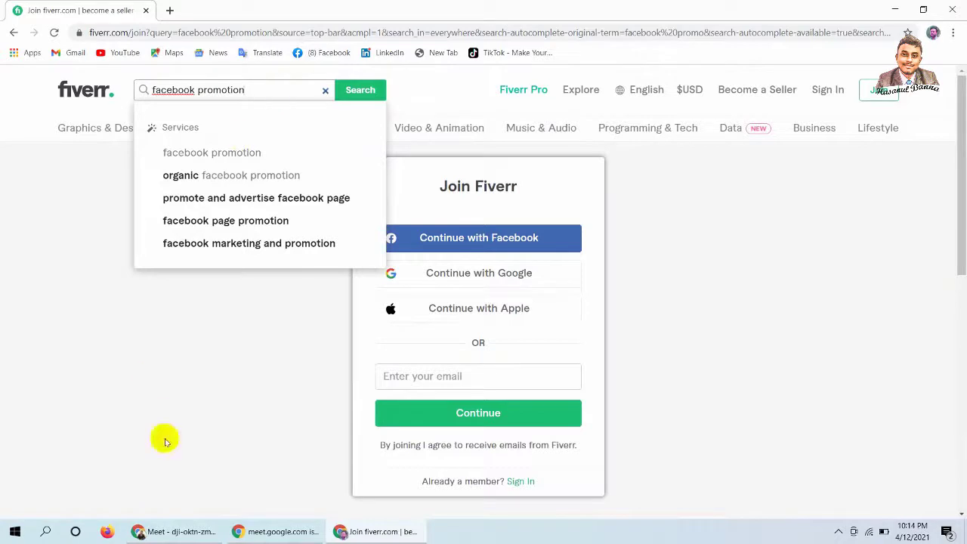
left_click(212, 415)
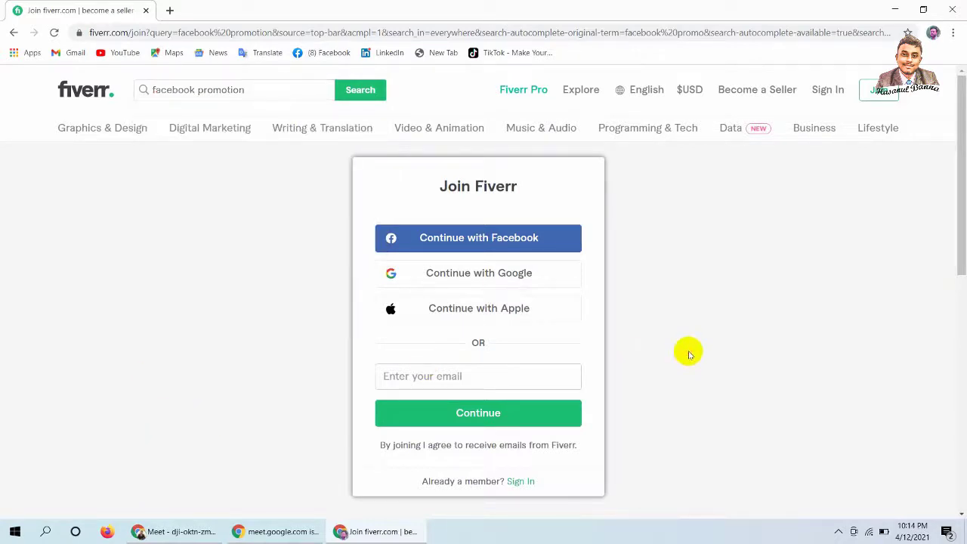
left_click(366, 91)
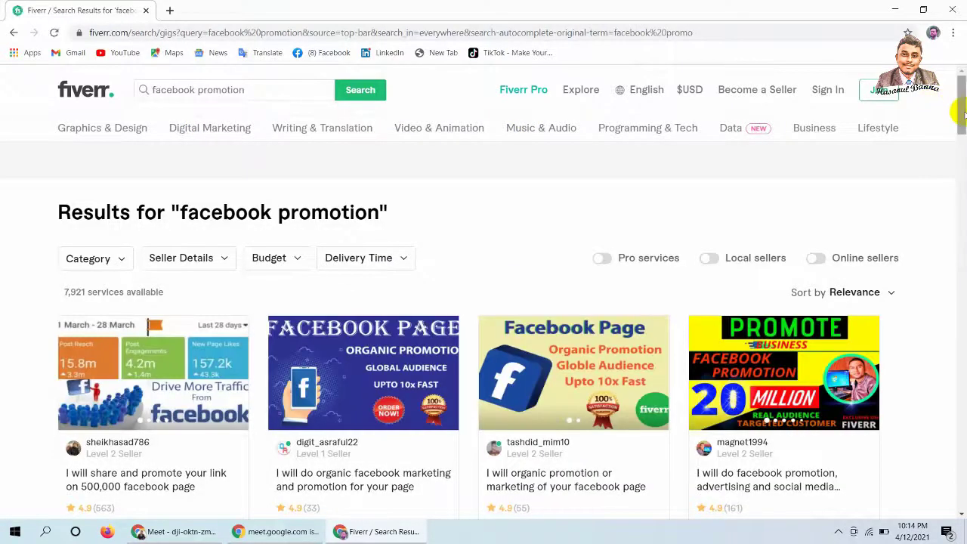
left_click_drag(963, 113, 956, 121)
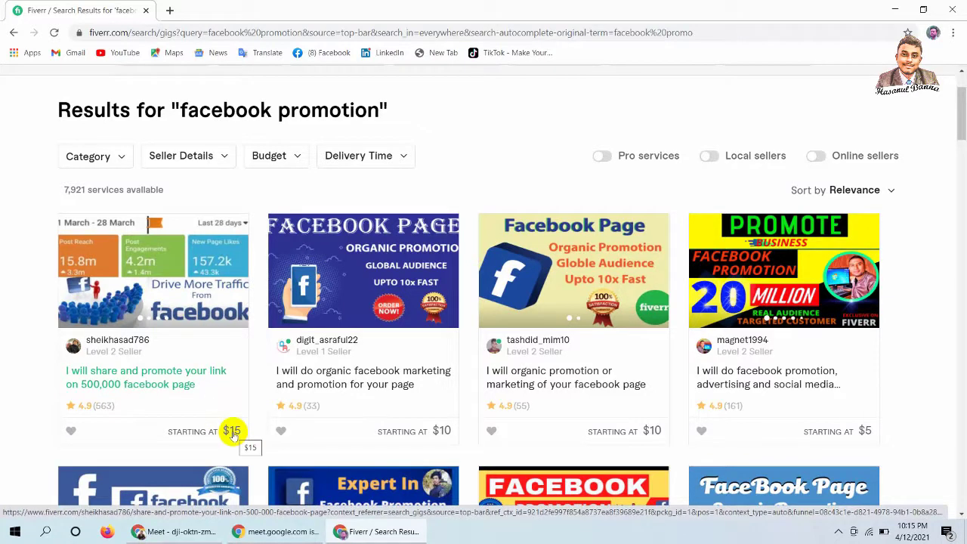
- Open the gig about sharing and promoting a link on a 500,000 facebook page and compare its Basic, Standard and Premium packages
left_click(205, 286)
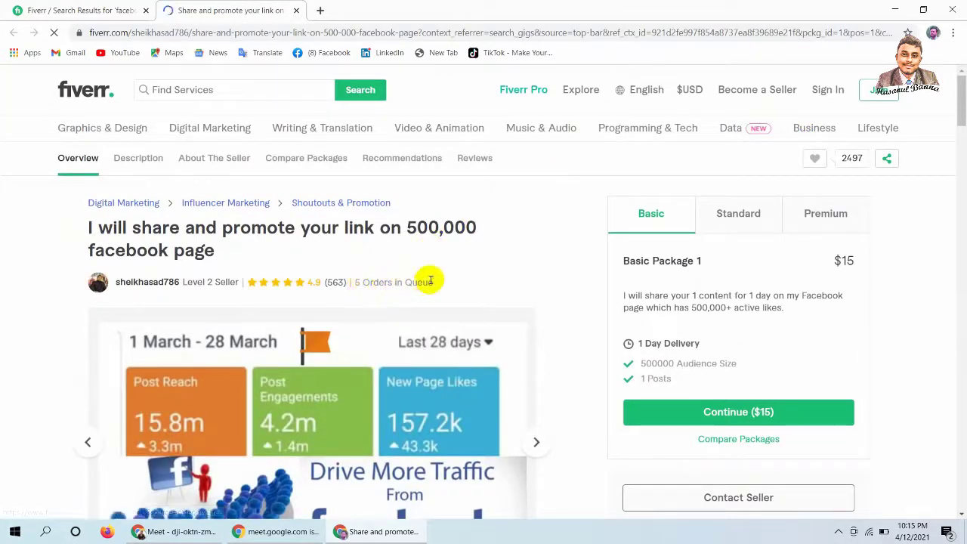
left_click_drag(439, 282, 356, 283)
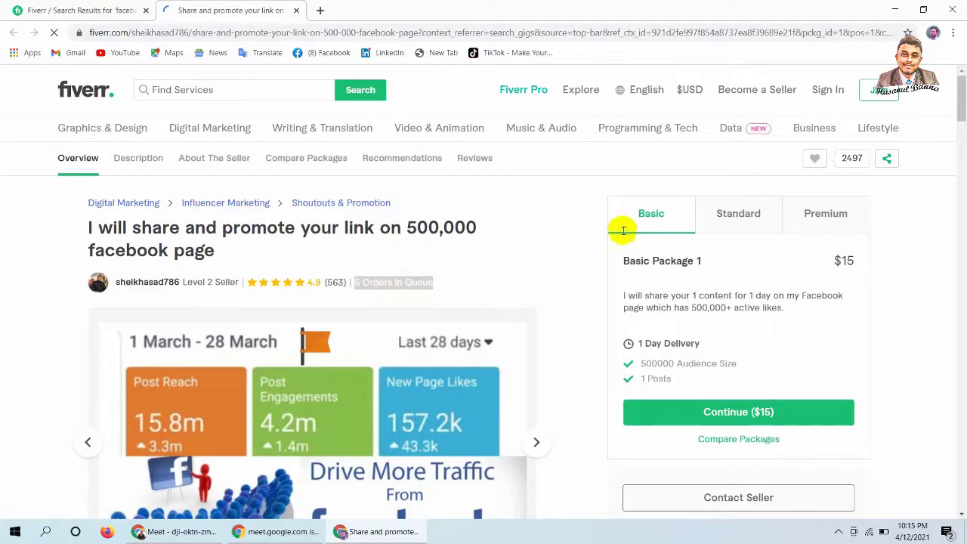
mouse_move(213, 282)
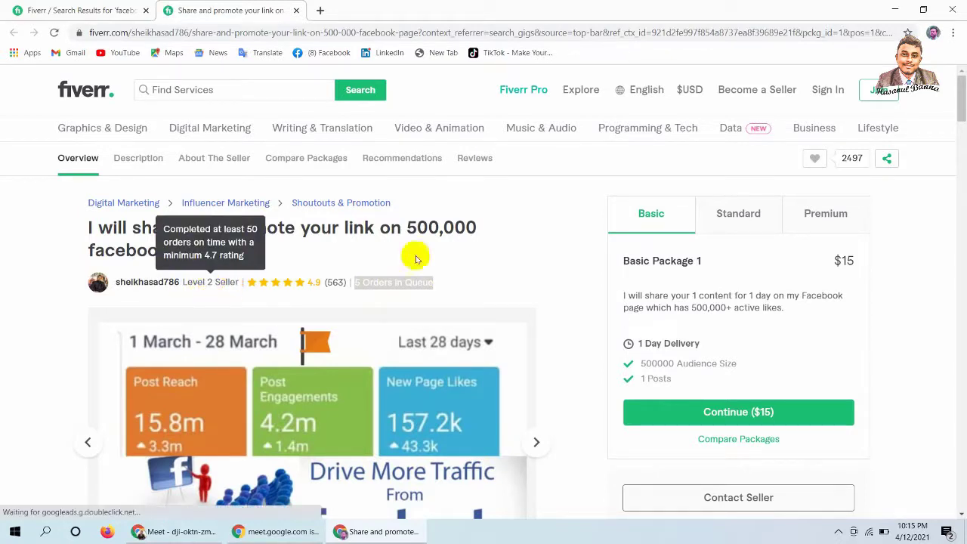
left_click(724, 218)
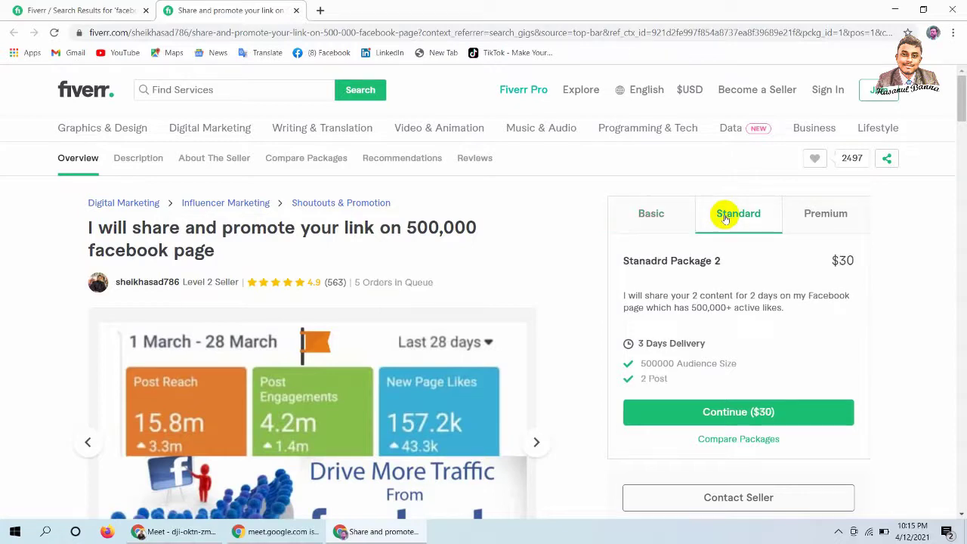
left_click(821, 218)
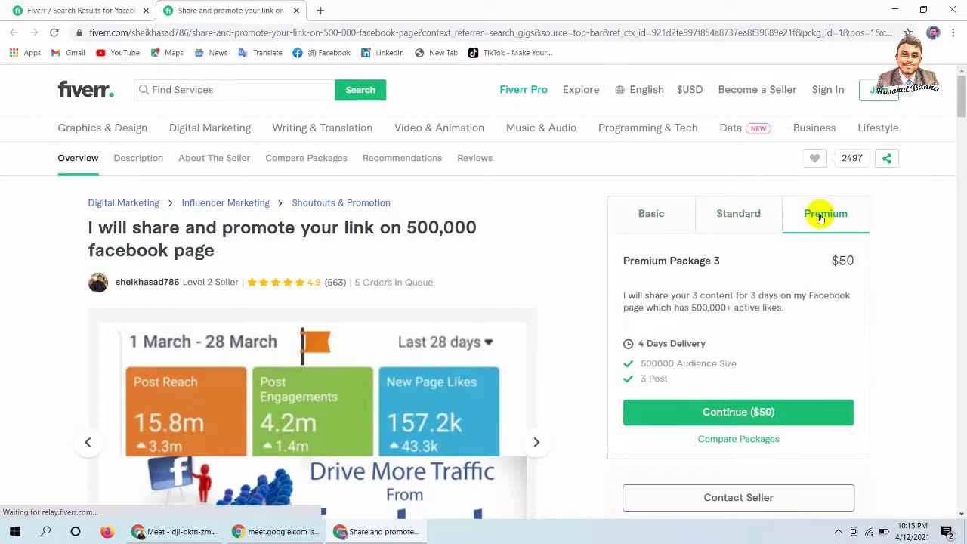
left_click(642, 219)
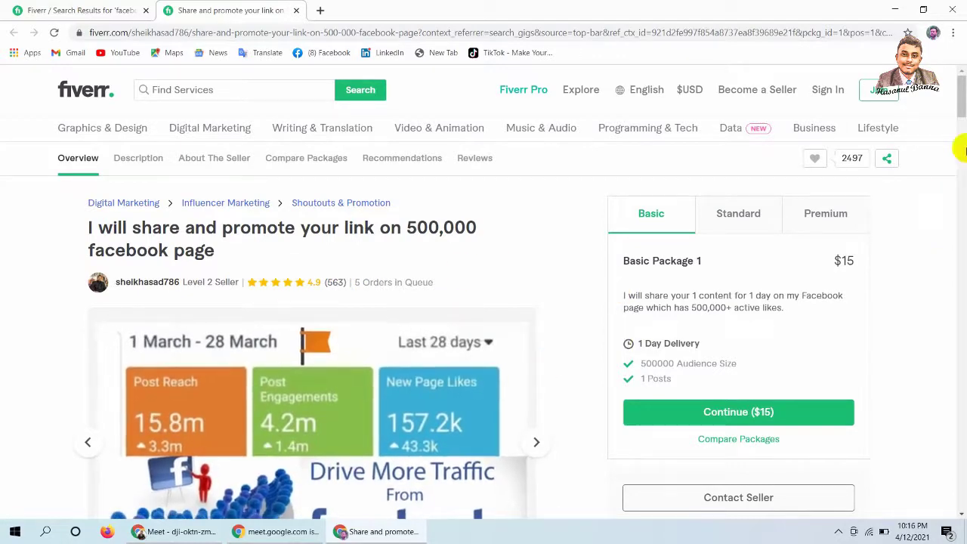
left_click_drag(964, 90, 942, 76)
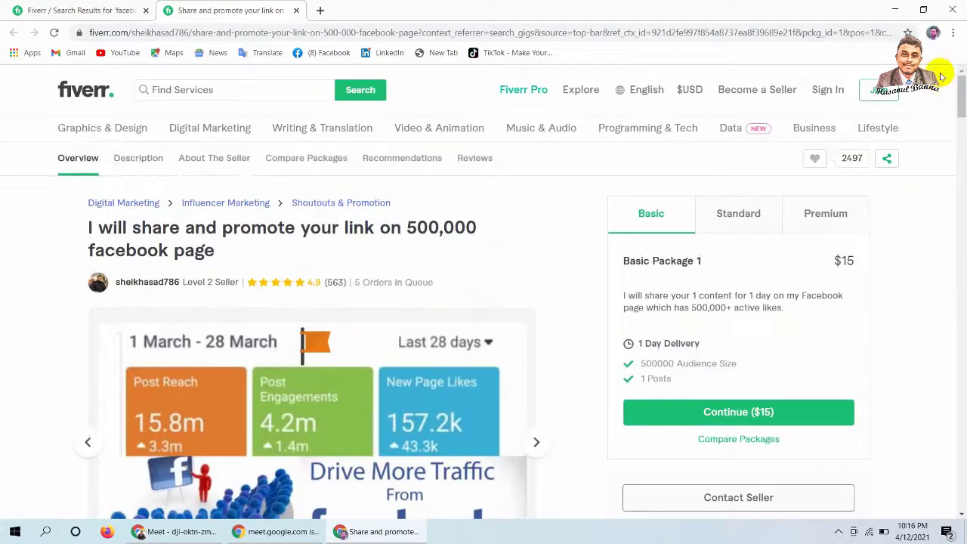
- Switch to the Google Meet window, open a different browser profile from it, and load that profile's bookmarked Facebook account at the home feed
left_click(893, 7)
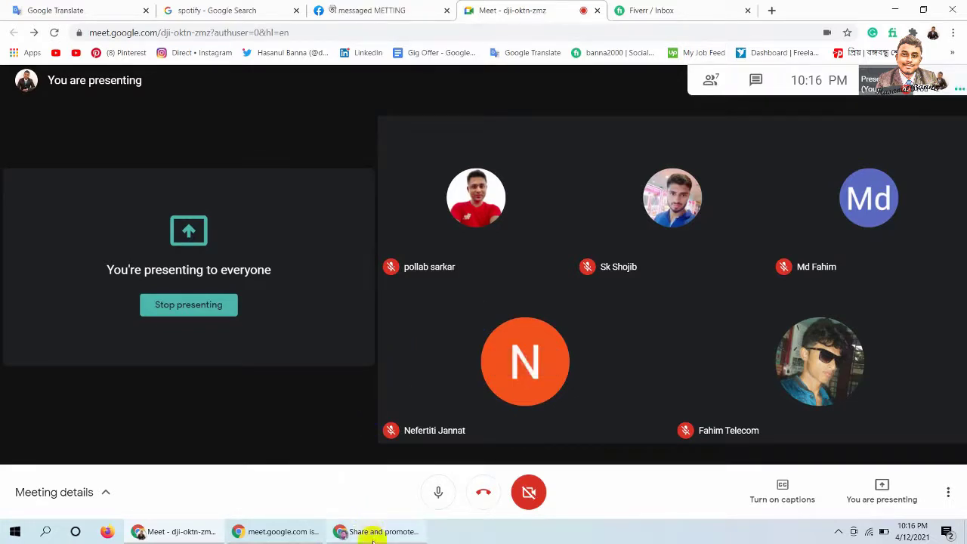
left_click(372, 536)
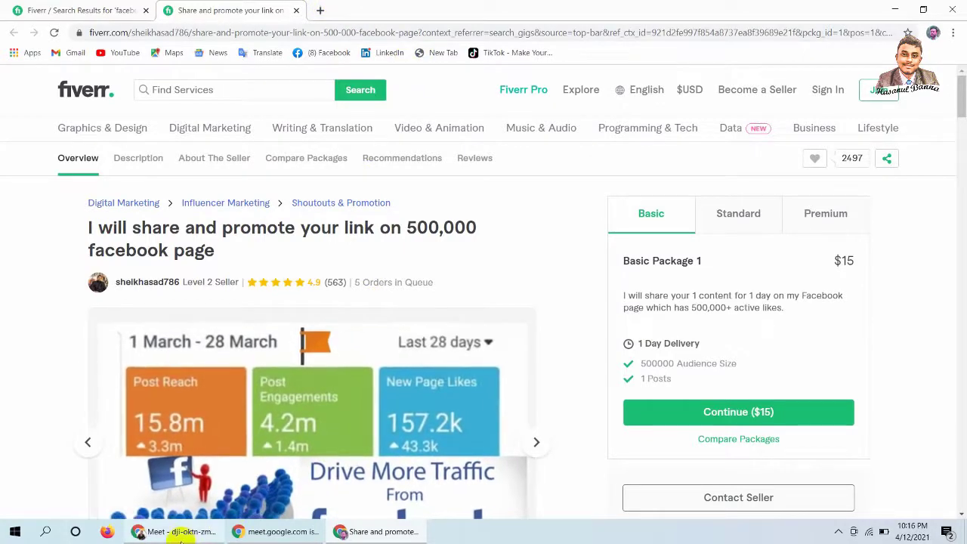
key("alt+Tab")
left_click(934, 32)
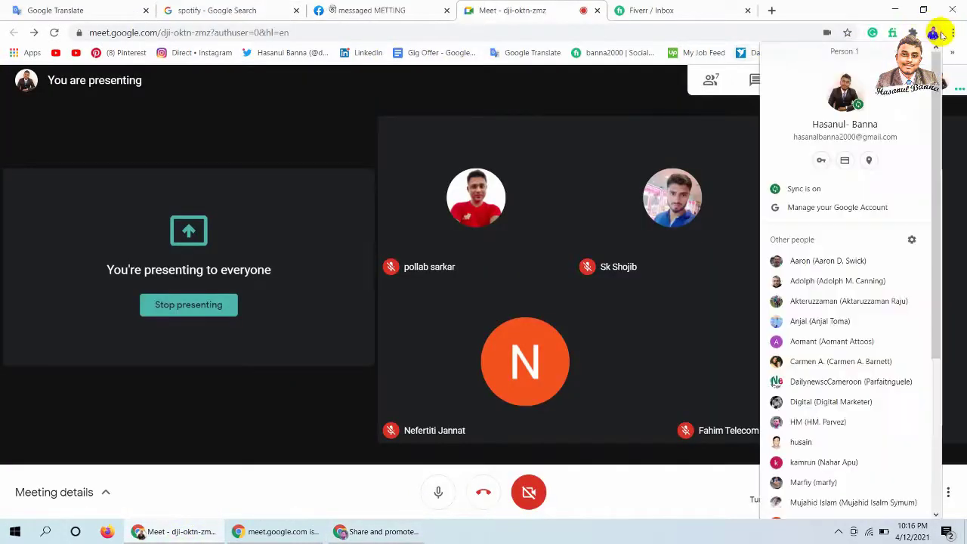
left_click_drag(936, 66, 911, 134)
left_click(857, 167)
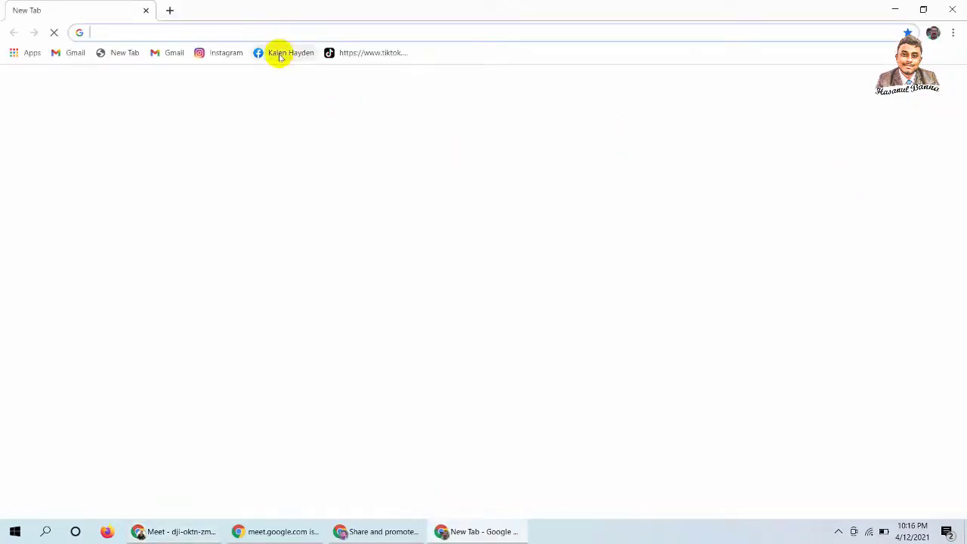
left_click(280, 54)
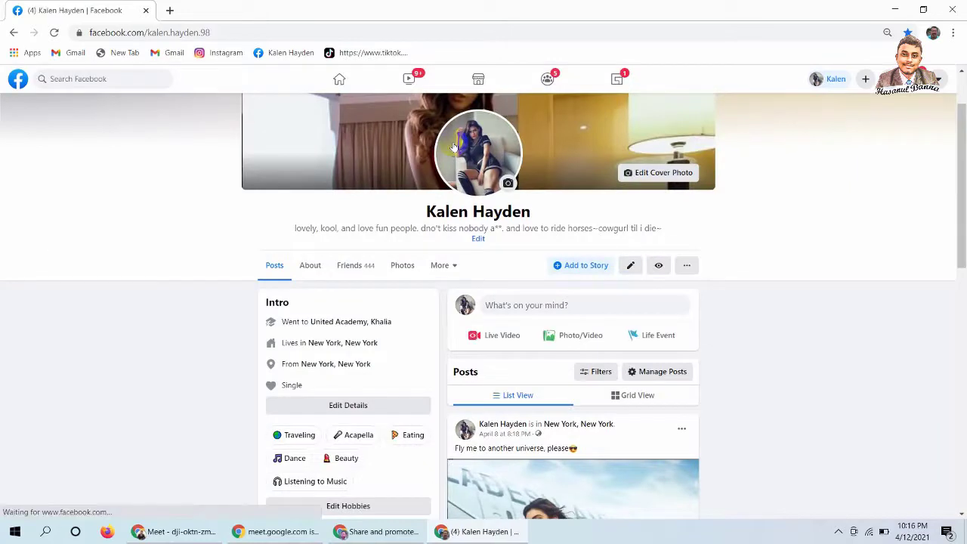
left_click(341, 81)
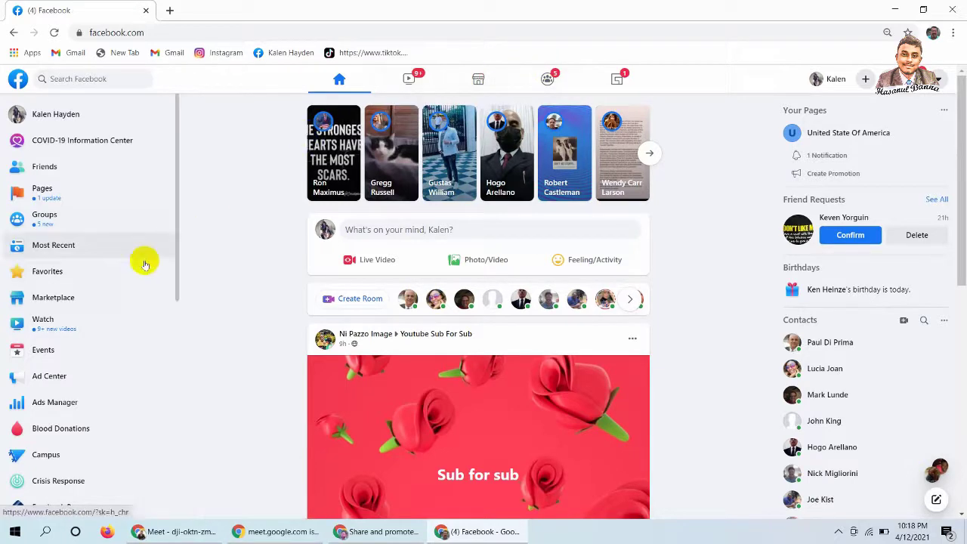
- Open Facebook Marketplace and look through today's picks and the category sections down to Women's Clothing & Shoes
left_click(63, 302)
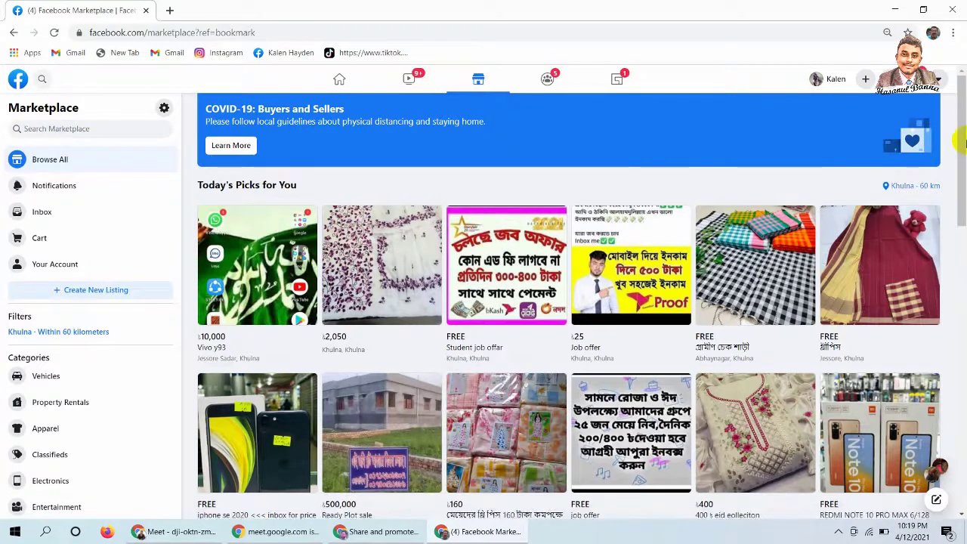
mouse_move(961, 138)
left_mouse_down()
mouse_move(943, 211)
mouse_move(960, 149)
left_mouse_up()
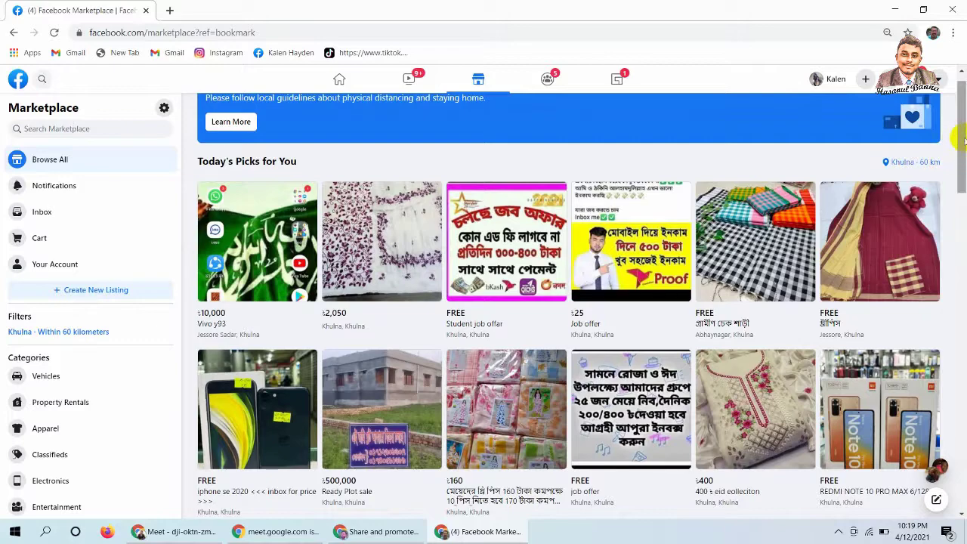
left_click_drag(962, 139, 886, 402)
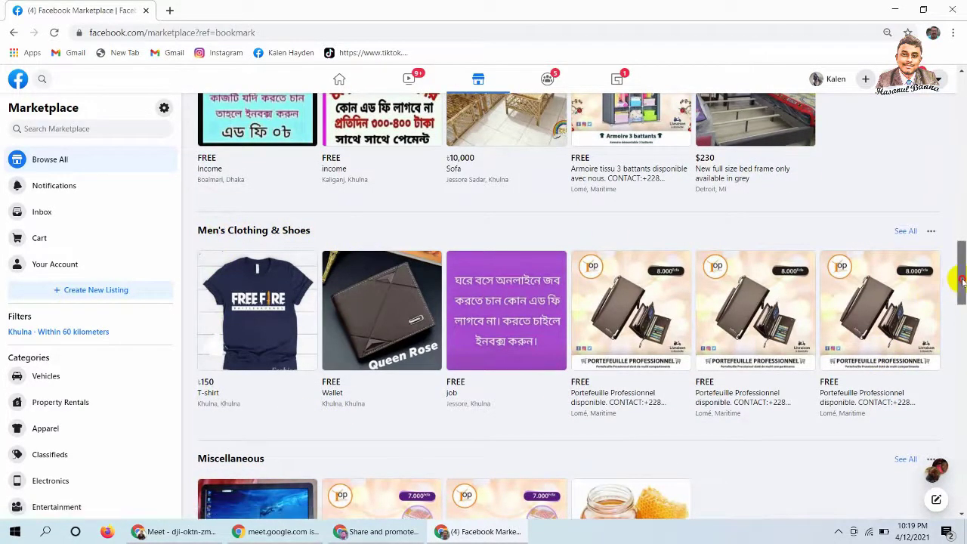
left_click_drag(962, 283, 932, 384)
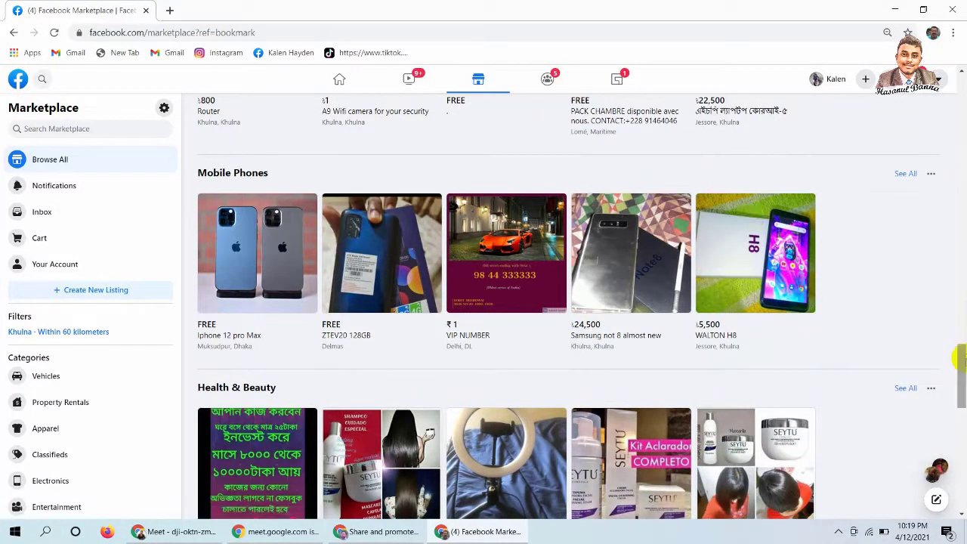
mouse_move(964, 364)
left_mouse_down()
mouse_move(941, 410)
mouse_move(941, 388)
left_mouse_up()
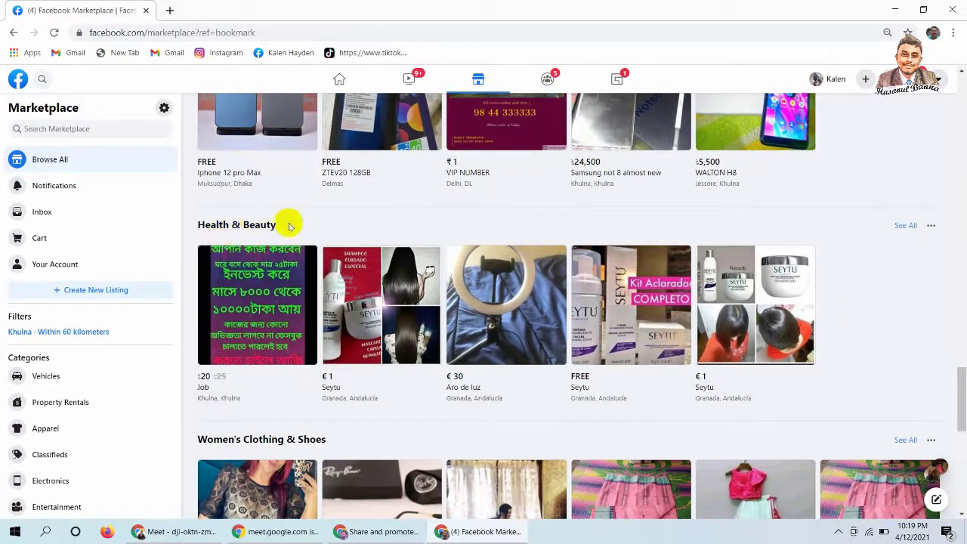
mouse_move(962, 395)
left_mouse_down()
mouse_move(959, 433)
mouse_move(961, 155)
left_mouse_up()
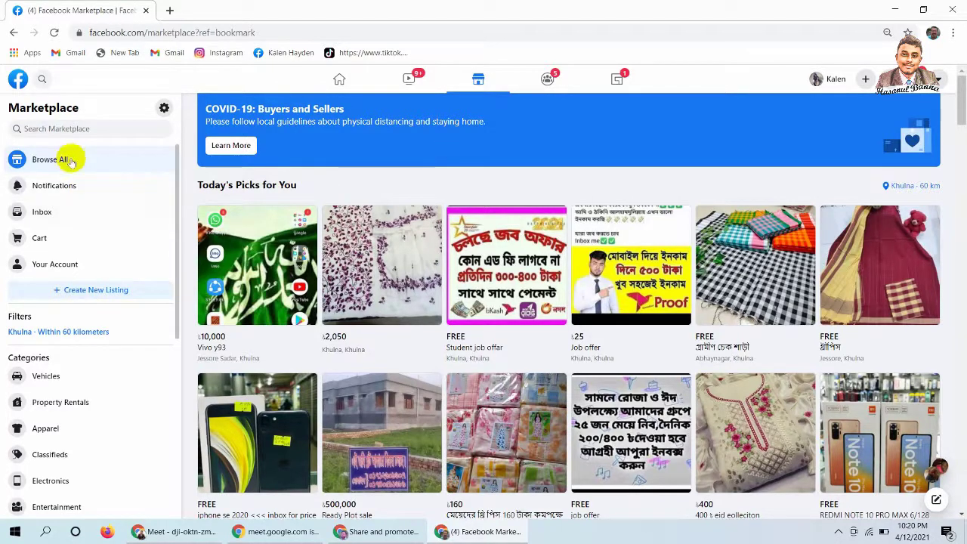
- Open the Marketplace account page, review its commerce profile, and close the profile
left_click(67, 263)
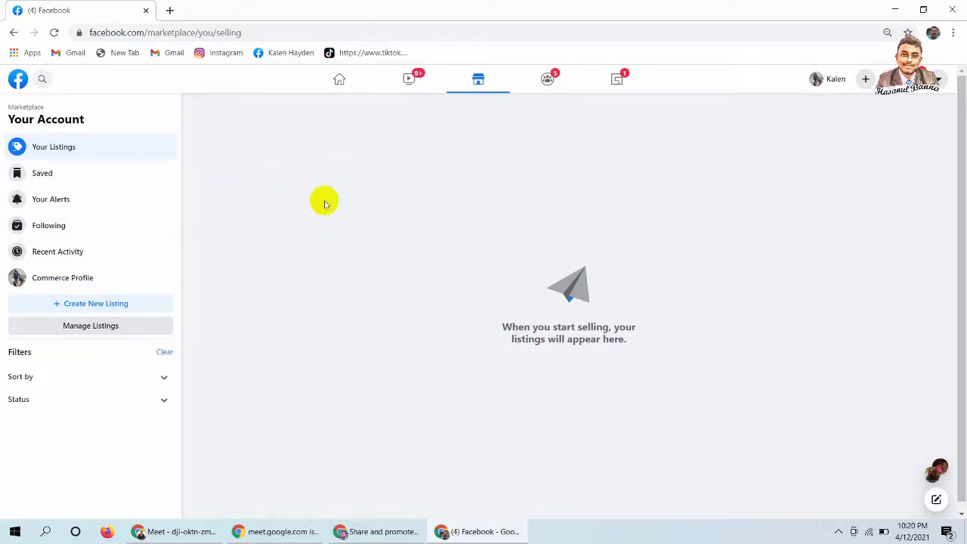
left_click(76, 278)
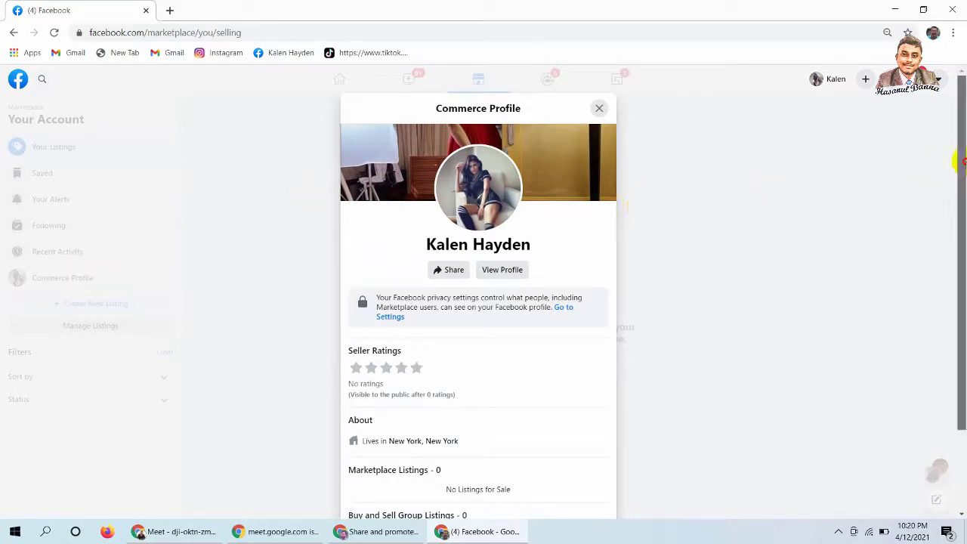
mouse_move(959, 156)
left_mouse_down()
mouse_move(940, 338)
mouse_move(950, 141)
left_mouse_up()
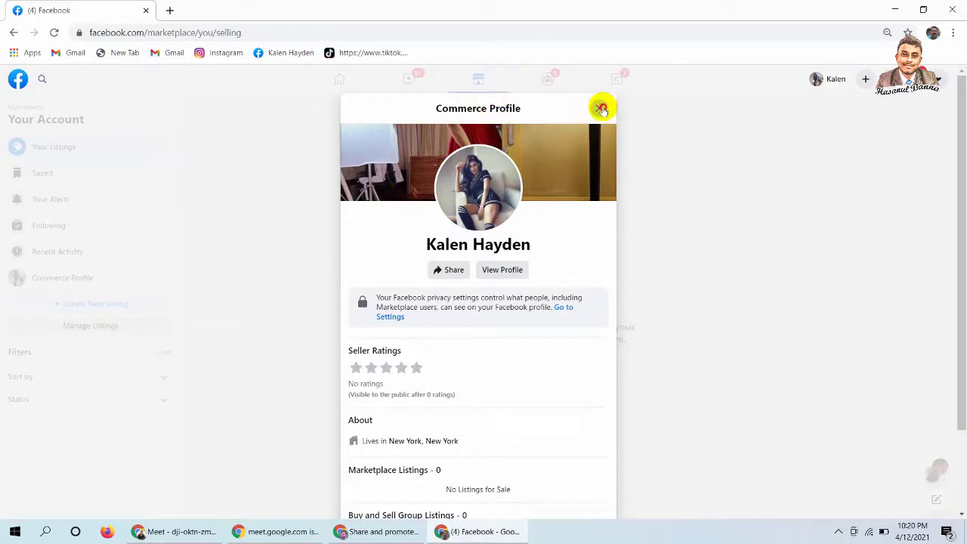
left_click(601, 108)
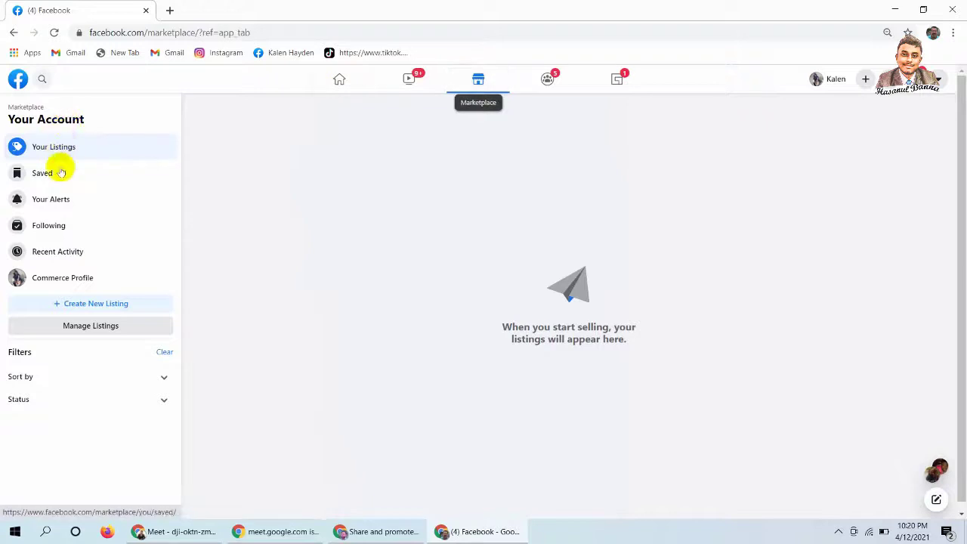
- Try to start a new Marketplace listing, choose to wait for the unresponsive page, and close that Facebook window
left_click(341, 86)
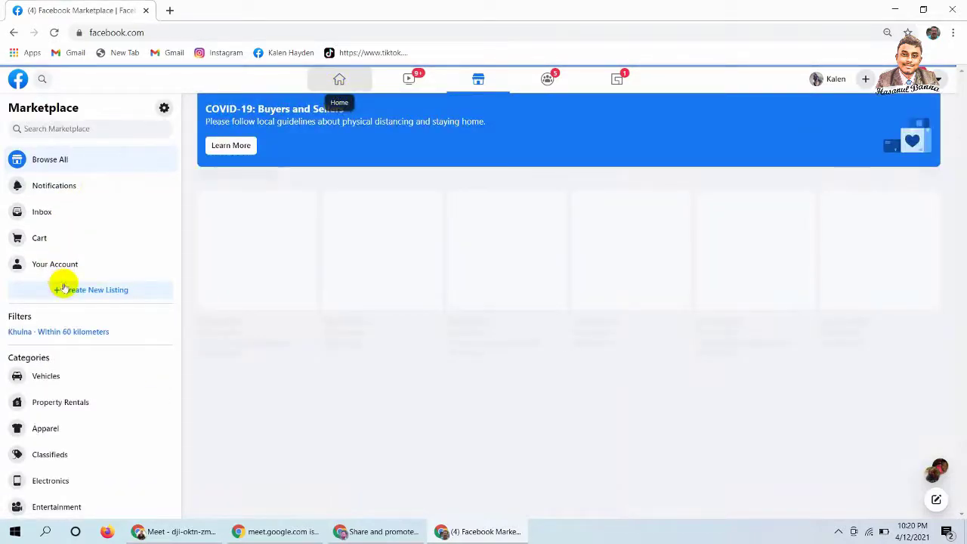
left_click(106, 292)
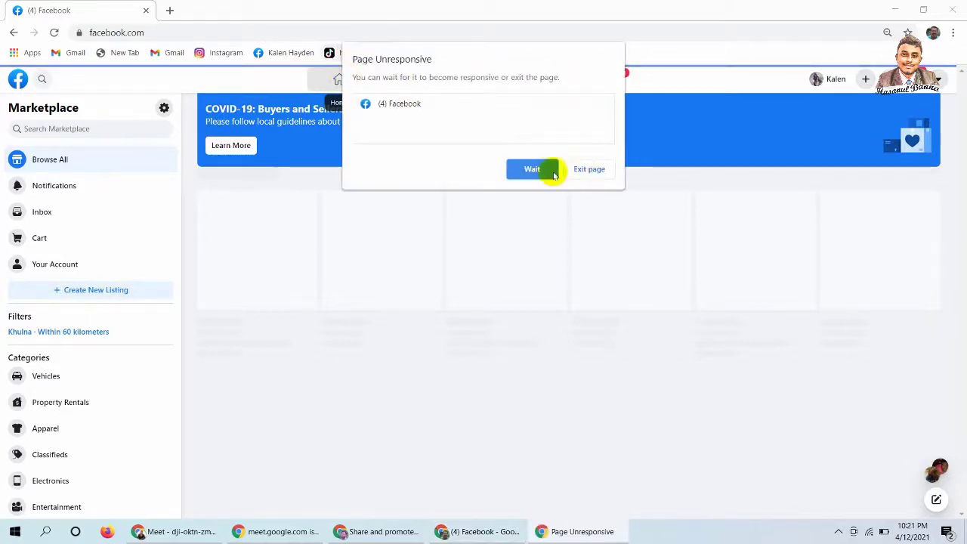
left_click(527, 170)
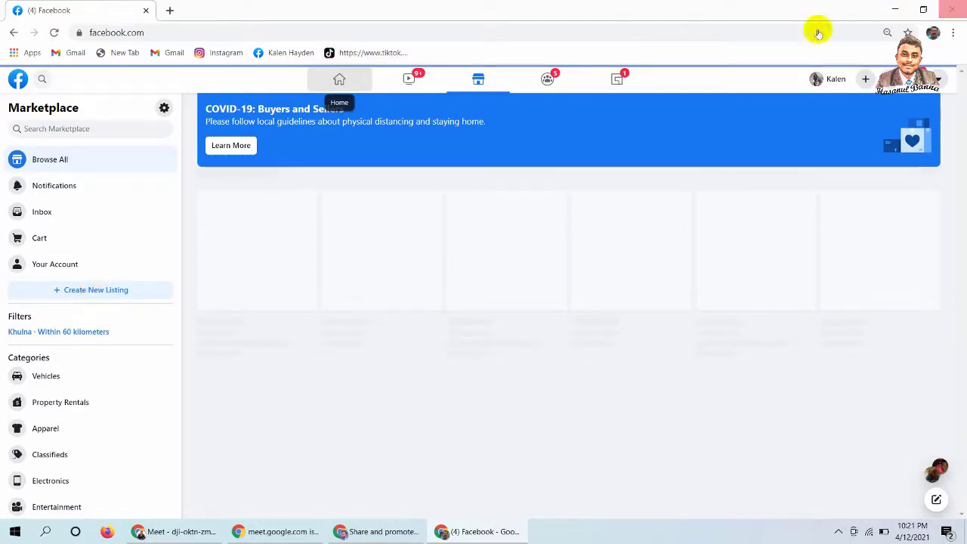
- Switch to the Facebook tab in the Google Meet browser window and close both open chat windows
left_click(176, 531)
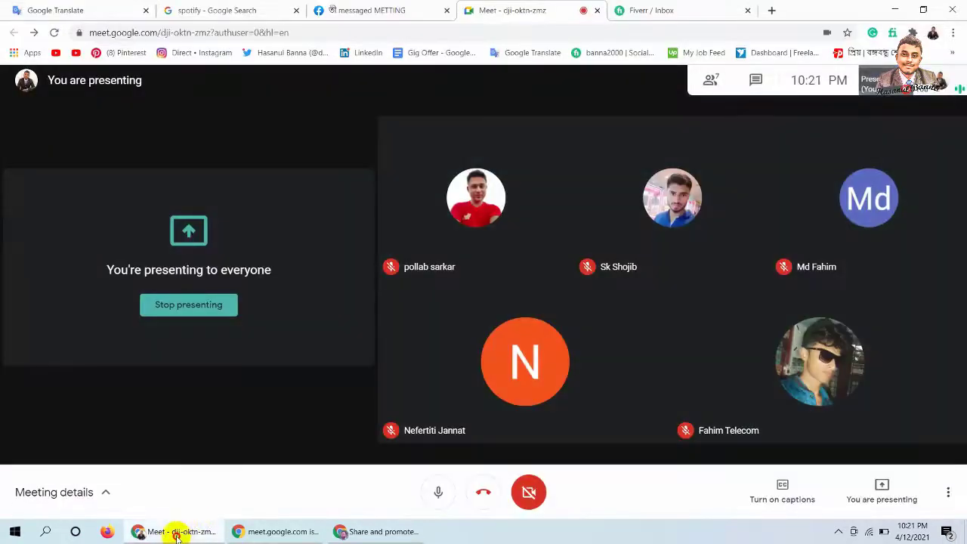
left_click(176, 532)
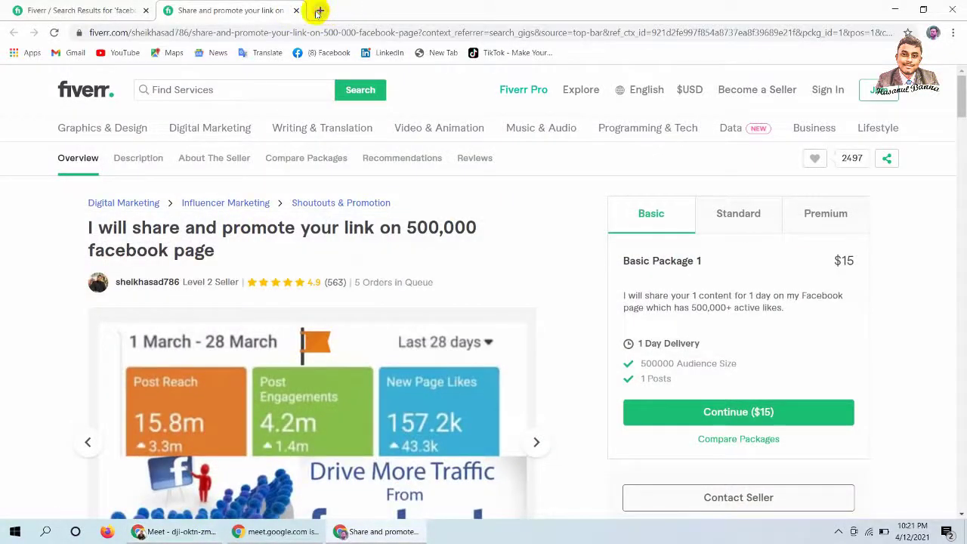
left_click(318, 11)
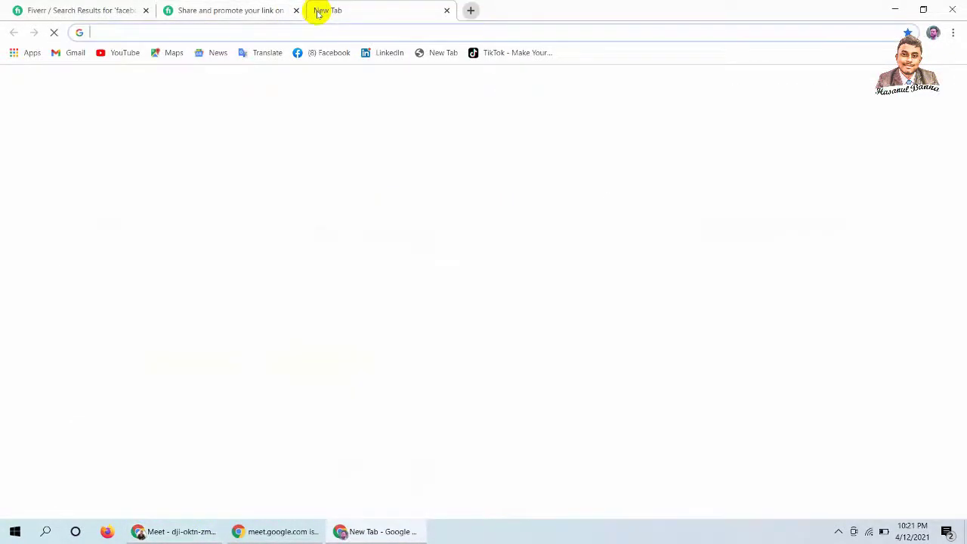
left_click(192, 531)
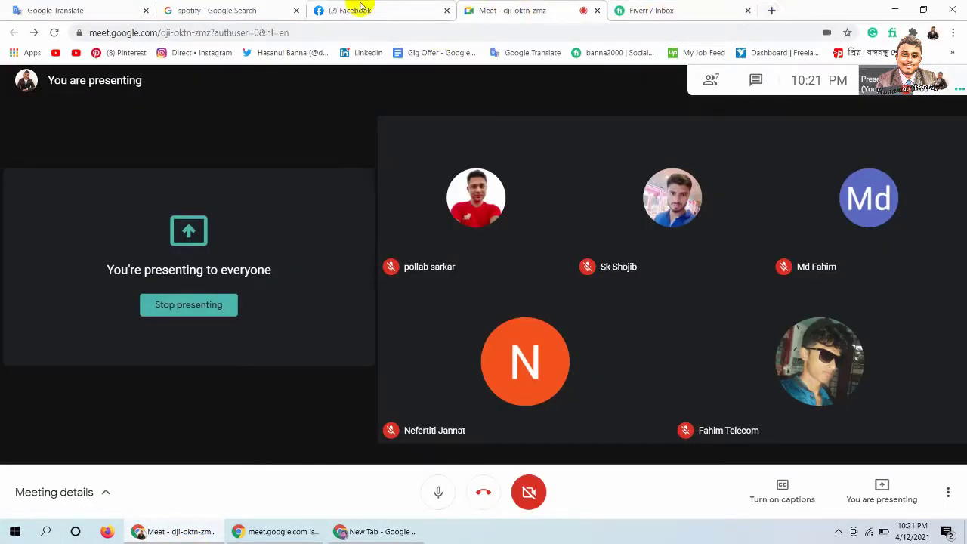
left_click(361, 9)
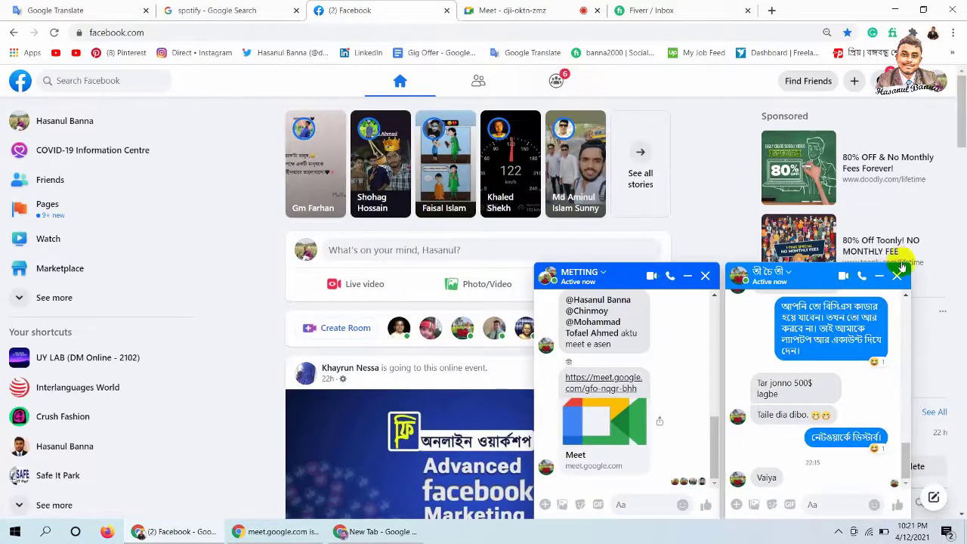
left_click(896, 276)
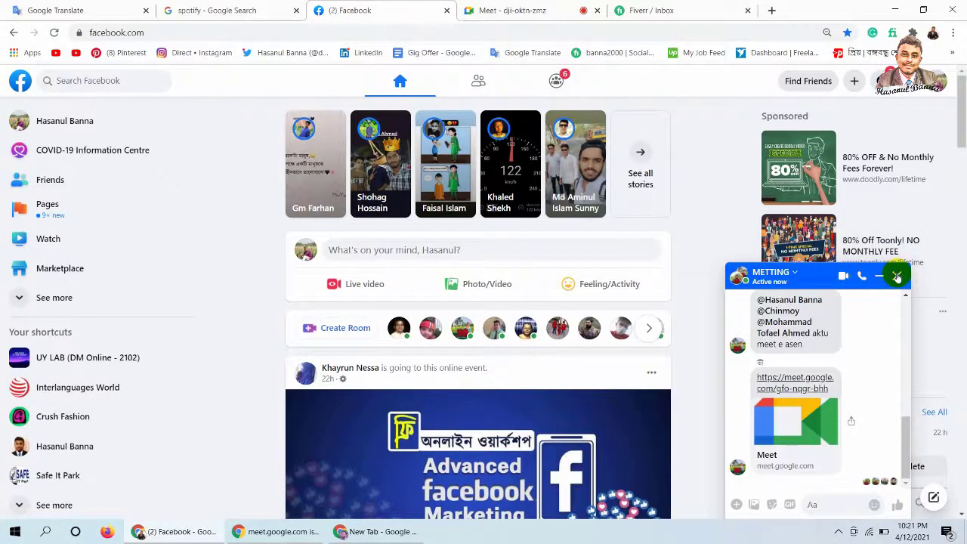
left_click(896, 276)
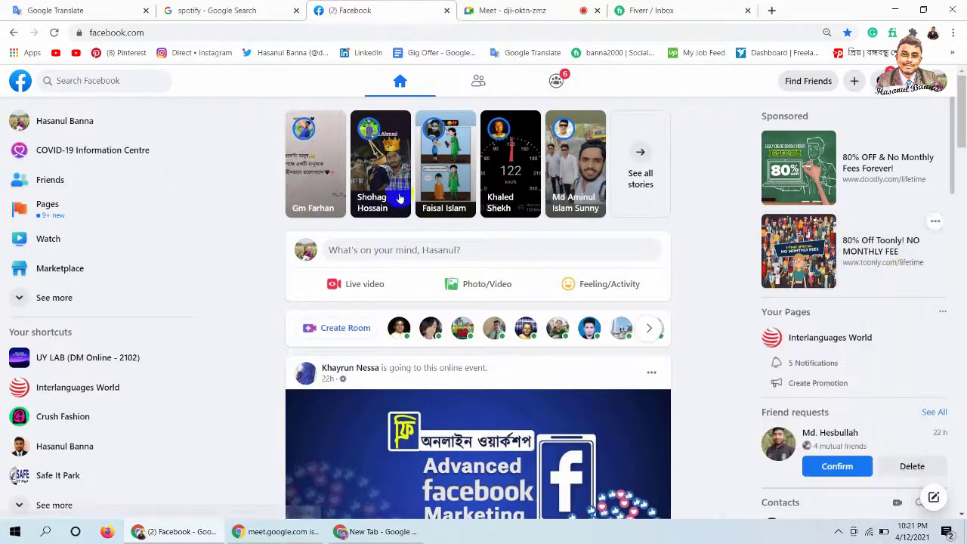
- Open Marketplace from this account's home feed and start a new listing
left_click(64, 272)
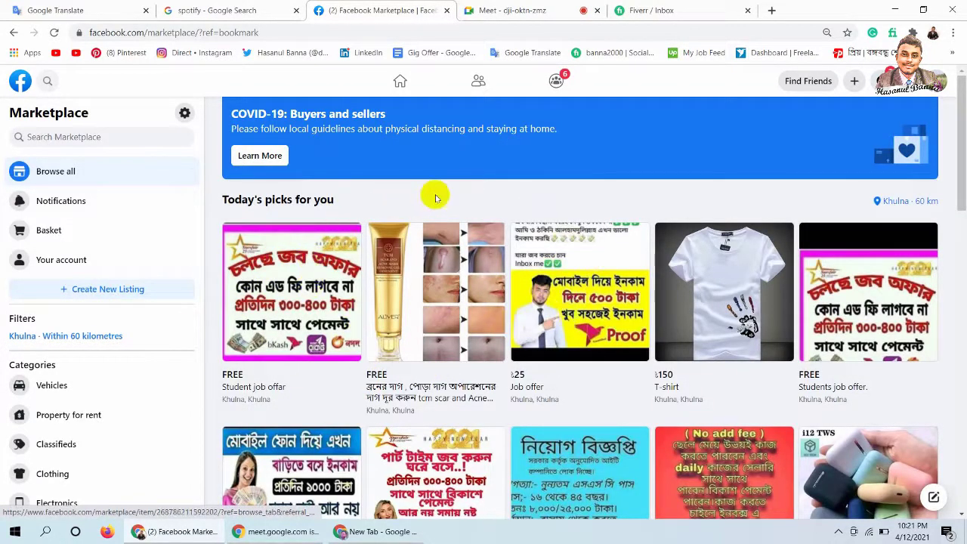
left_click(127, 290)
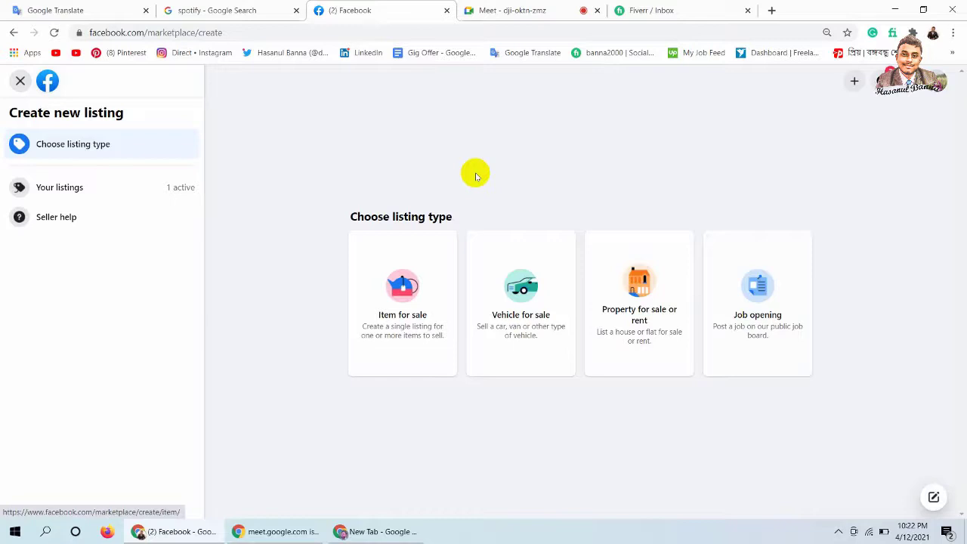
- Create an item-for-sale listing and add the photo "Posting On Facebook Business Page.jpg" from Downloads
left_click(405, 289)
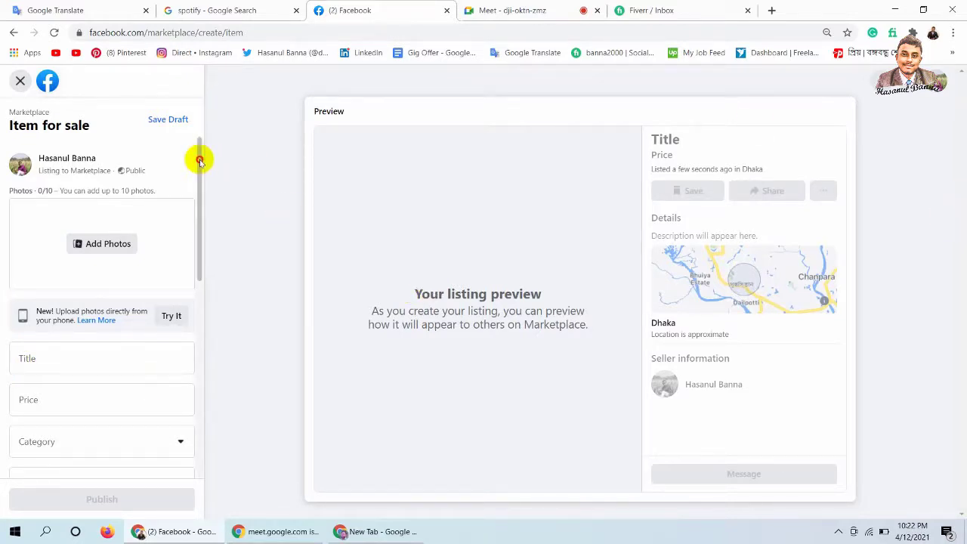
left_click_drag(199, 160, 195, 112)
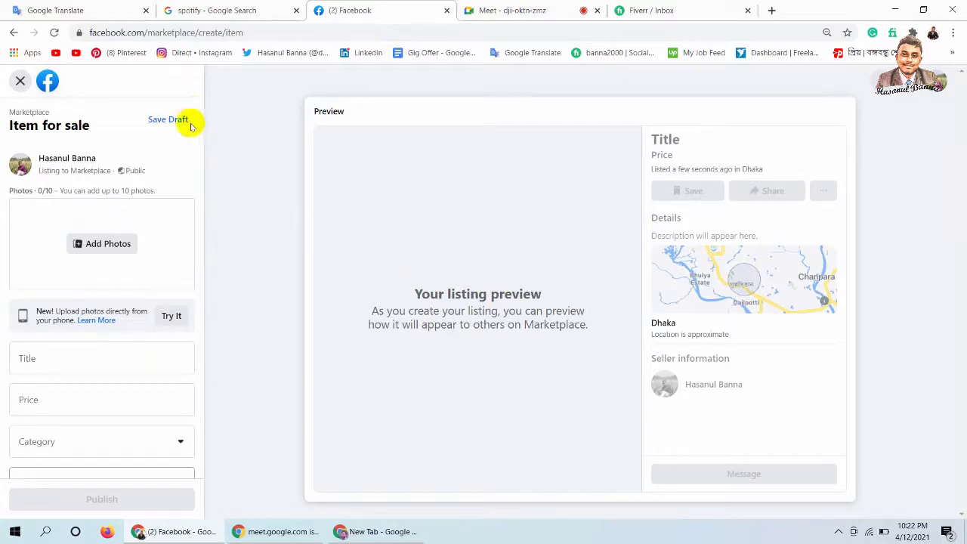
left_click(117, 245)
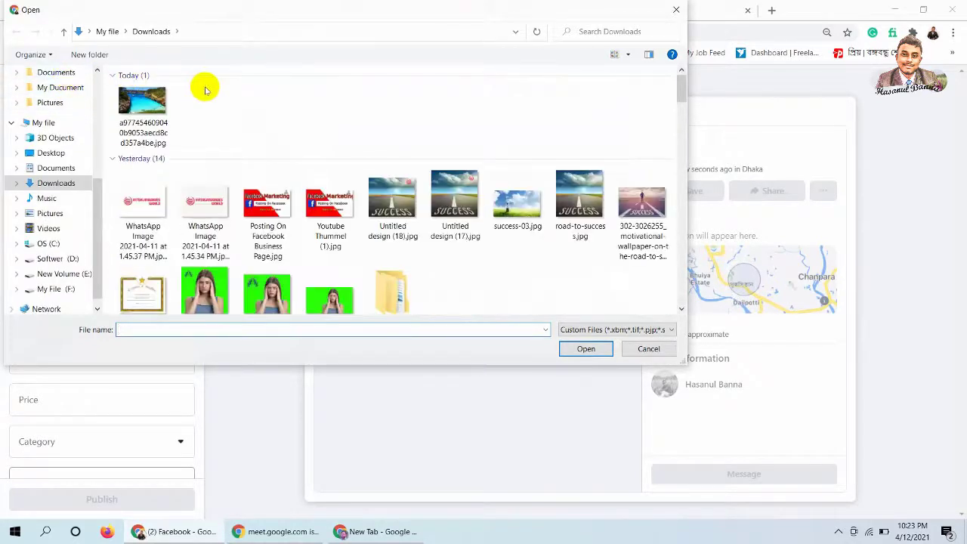
left_click(278, 214)
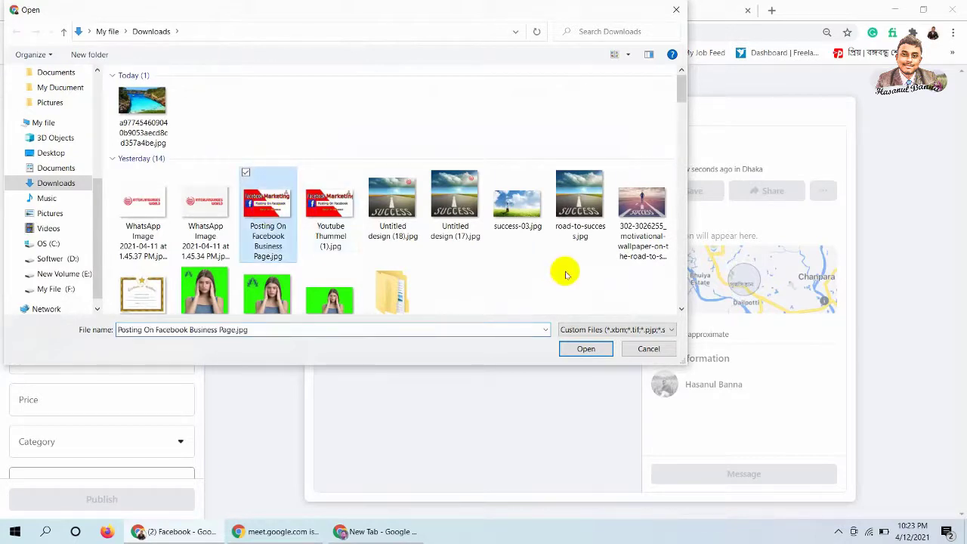
left_click(589, 349)
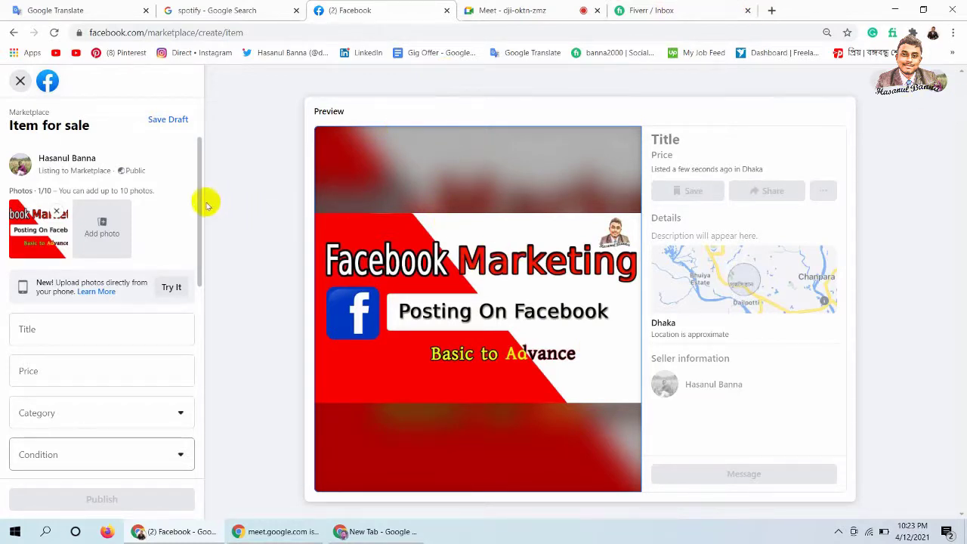
- Enter "Facebook marketing" as the listing's title
left_click_drag(202, 201, 194, 237)
left_click(105, 222)
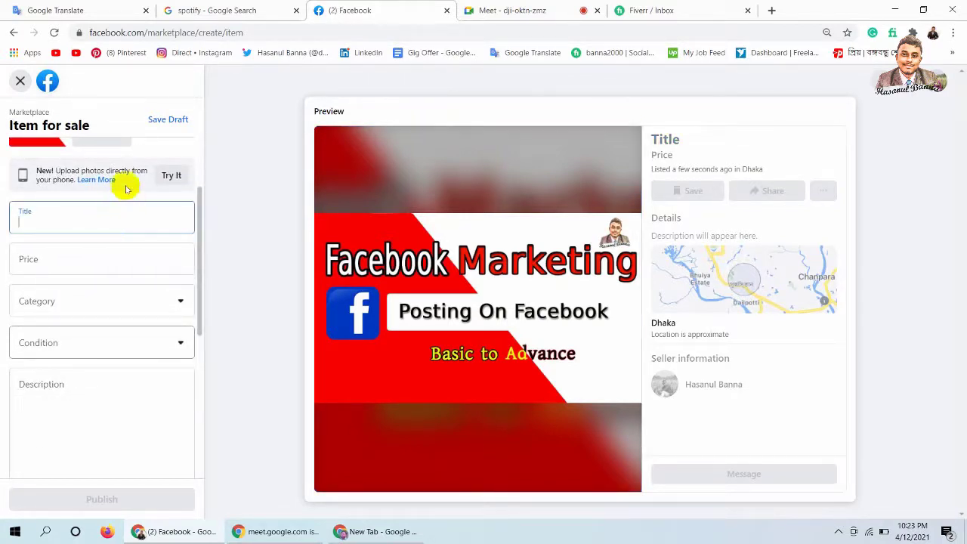
type("Fa")
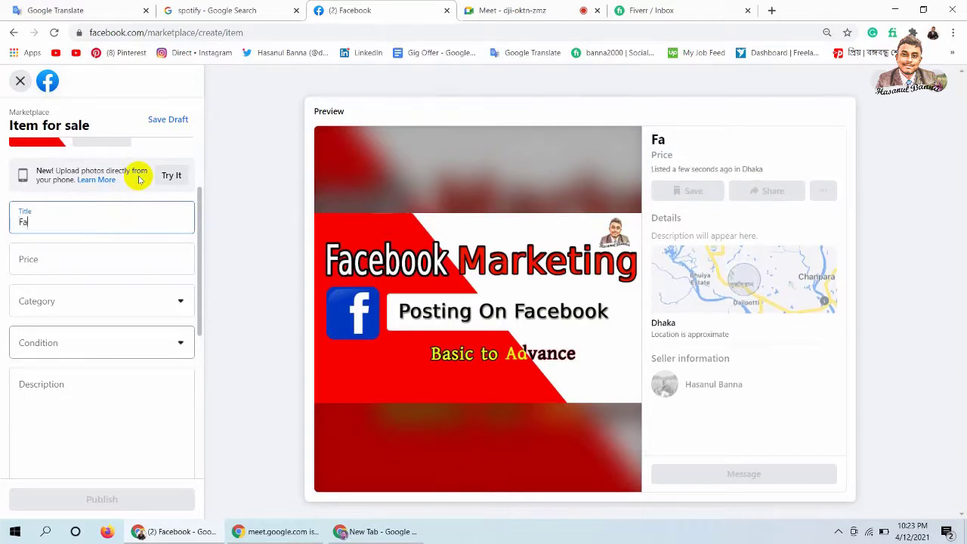
type("cebook marketi")
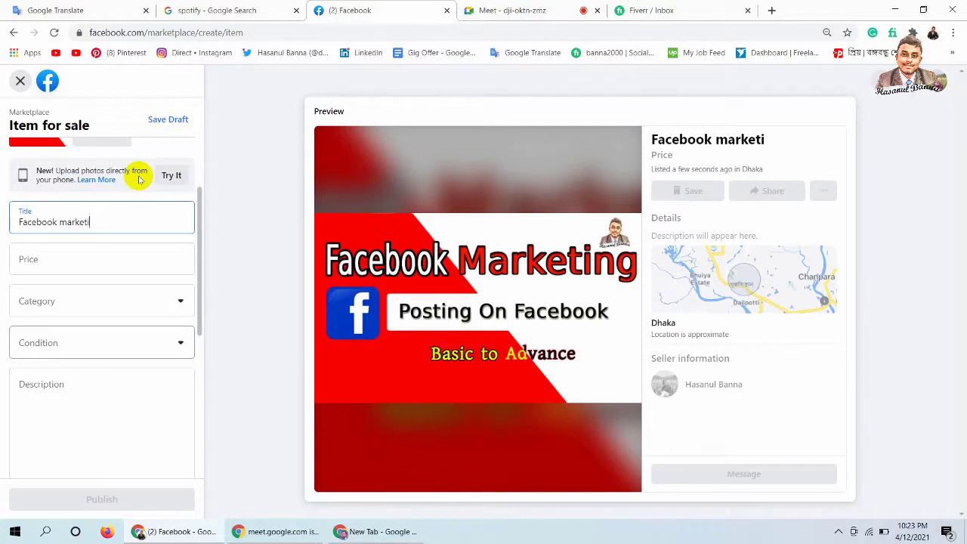
type("ng")
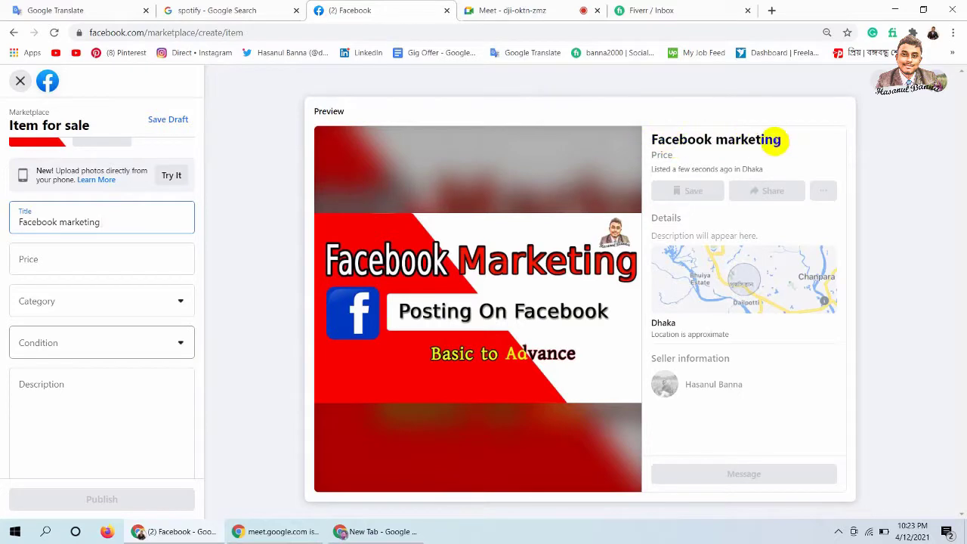
- Set the listing's price to 500 taka
left_click(121, 260)
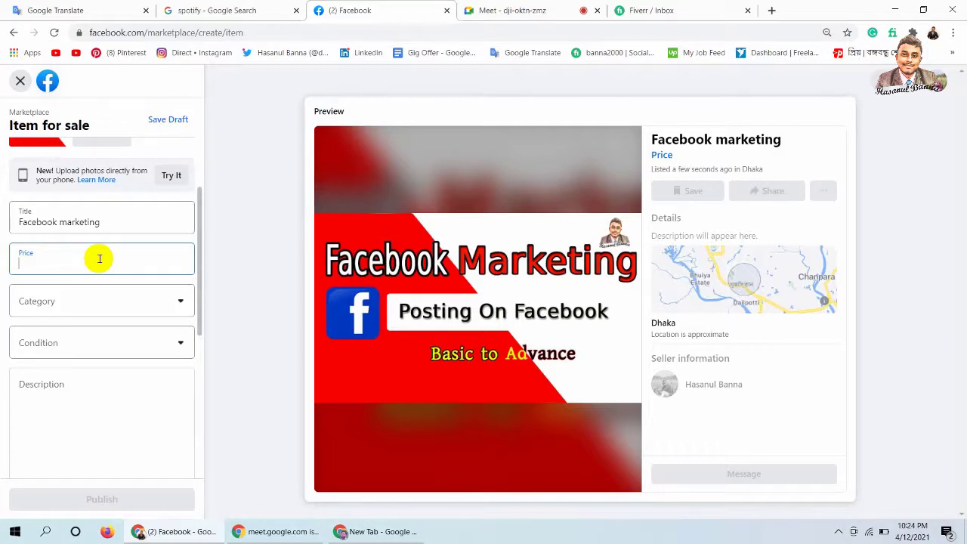
type("20")
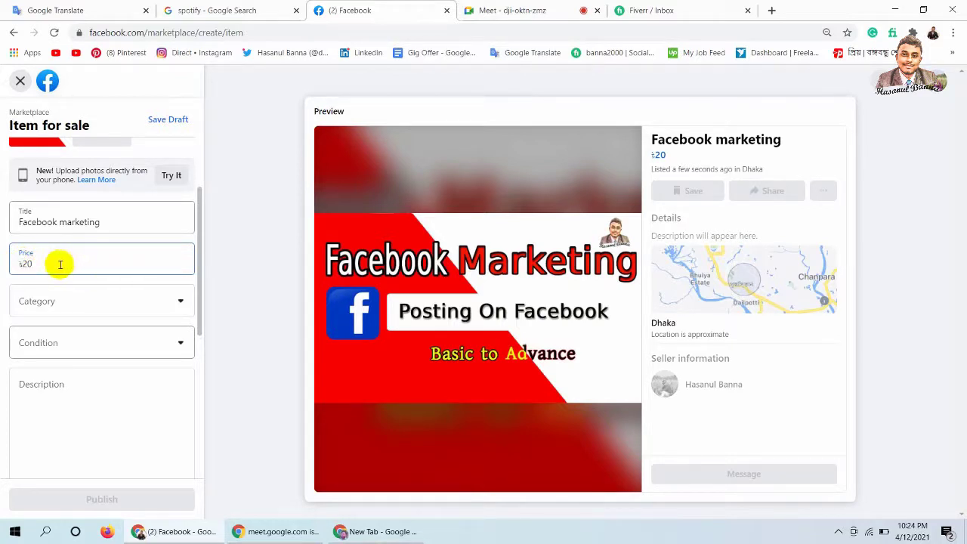
key("BackSpace")
key("BackSpace")
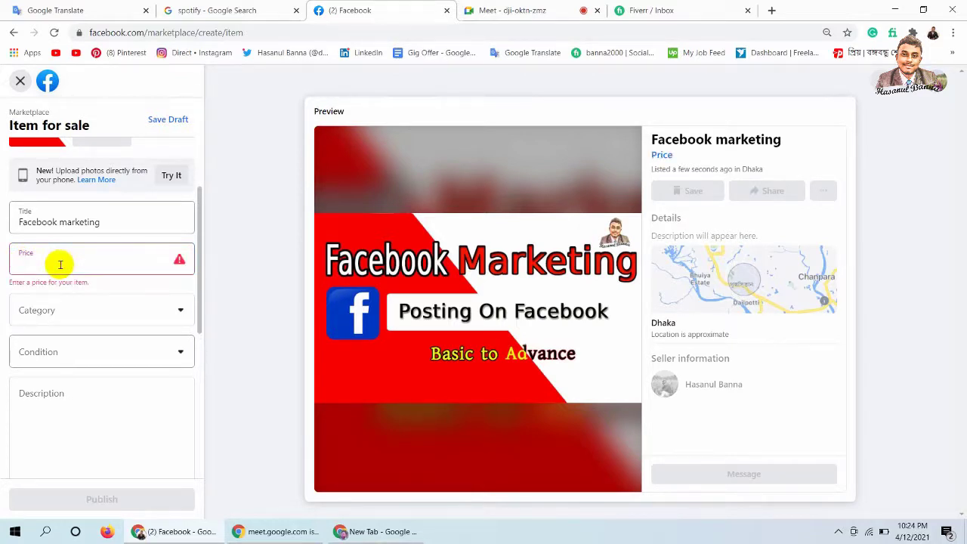
type("500")
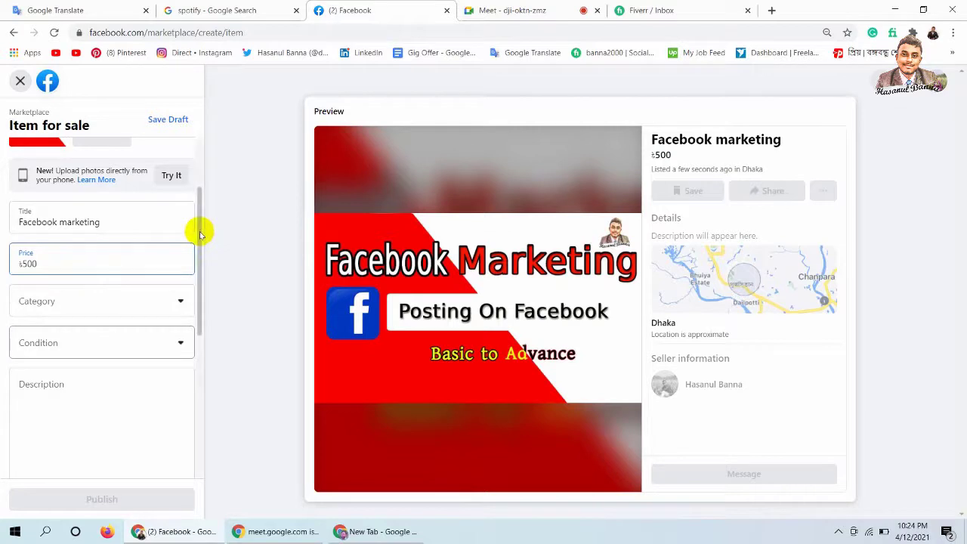
- Look through the available listing categories, from Home & garden to Hobbies
left_click_drag(200, 231, 202, 257)
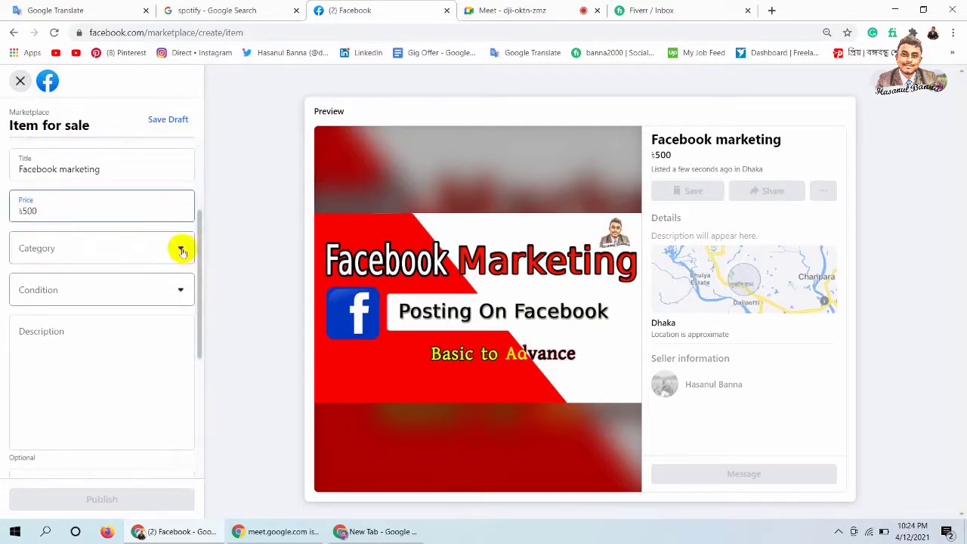
left_click(182, 249)
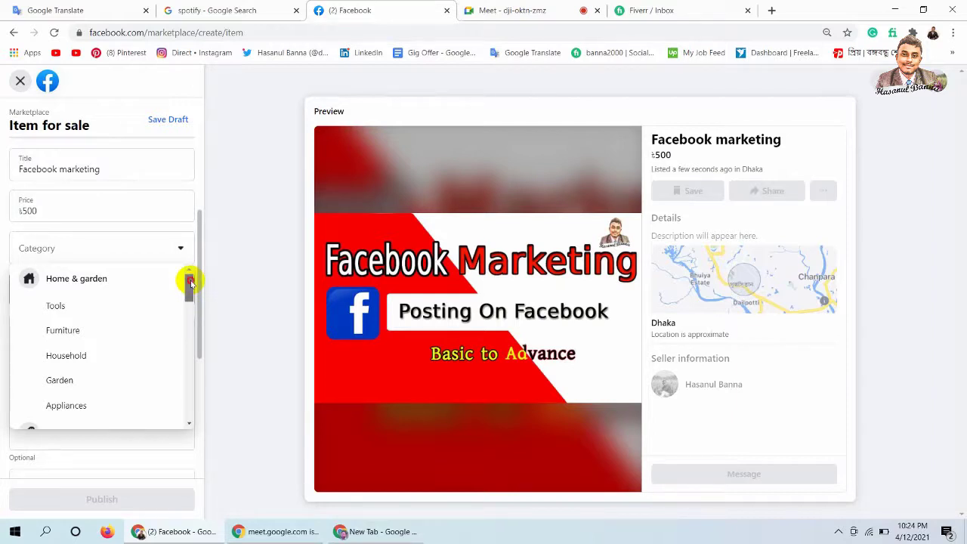
left_click_drag(189, 281, 163, 372)
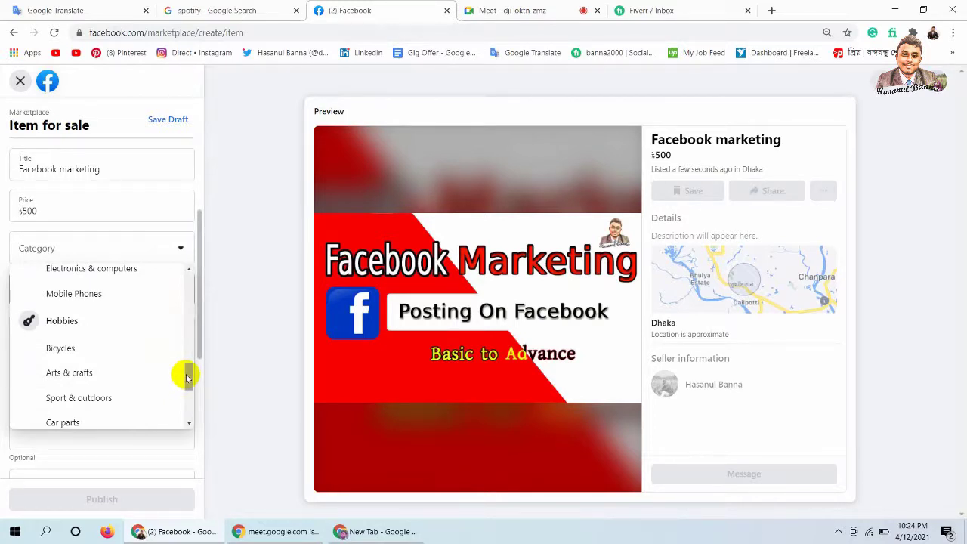
mouse_move(189, 376)
left_mouse_down()
mouse_move(180, 416)
mouse_move(182, 280)
mouse_move(173, 295)
mouse_move(181, 283)
left_mouse_up()
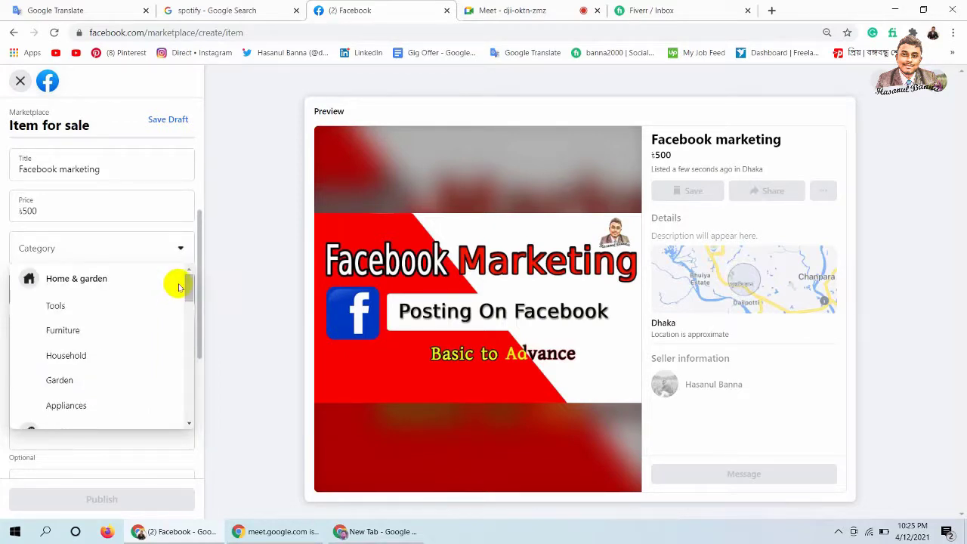
- Search Google for t-shirts in a new browser tab and show the image results
left_click(772, 11)
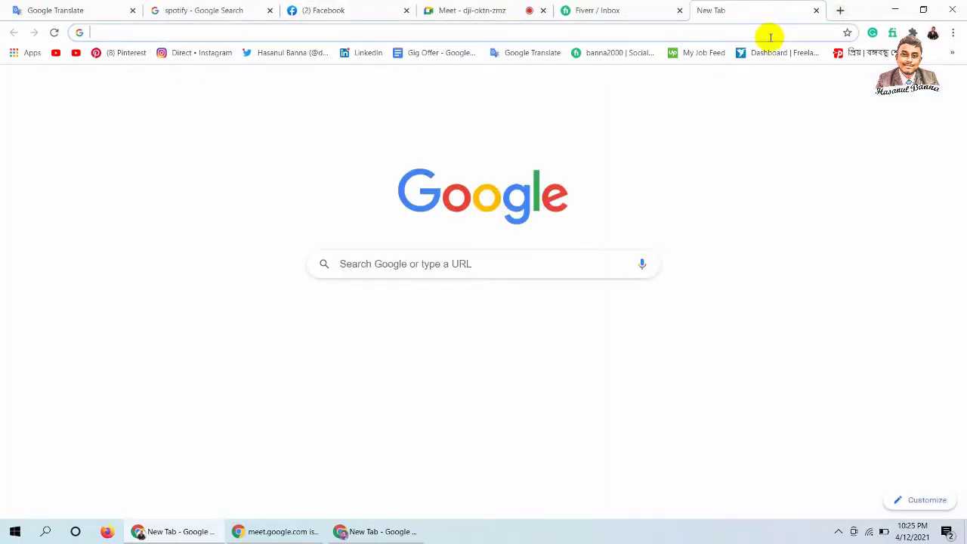
type("T sh")
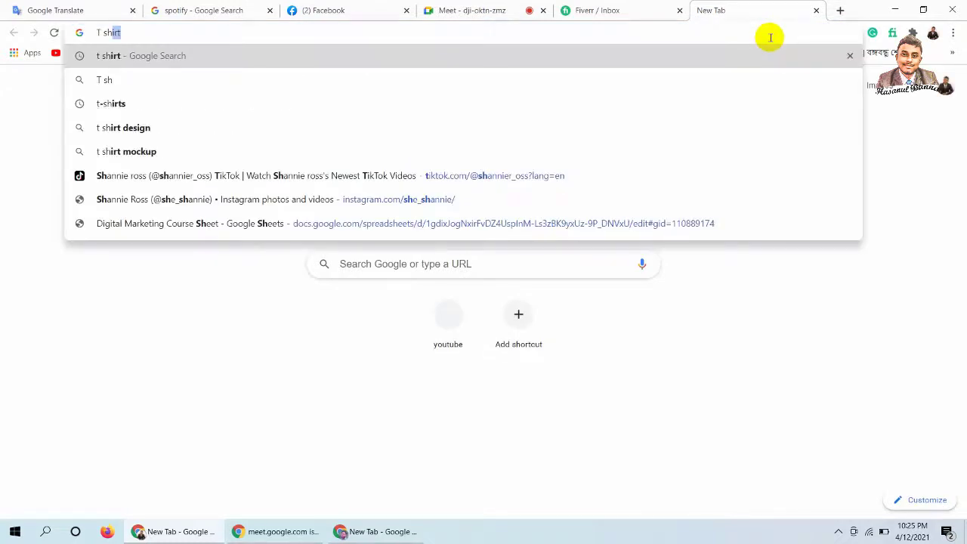
key("Down")
key("Down")
key("Return")
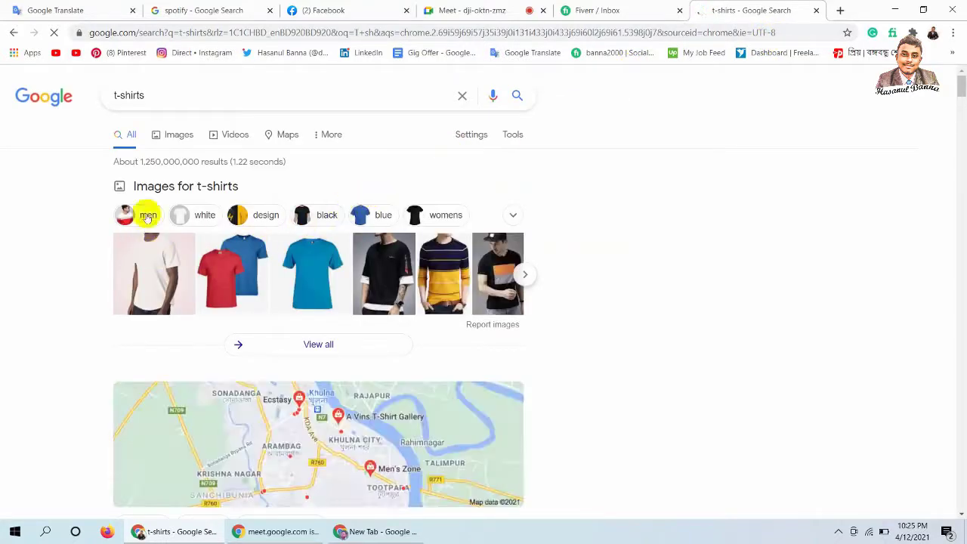
left_click(177, 134)
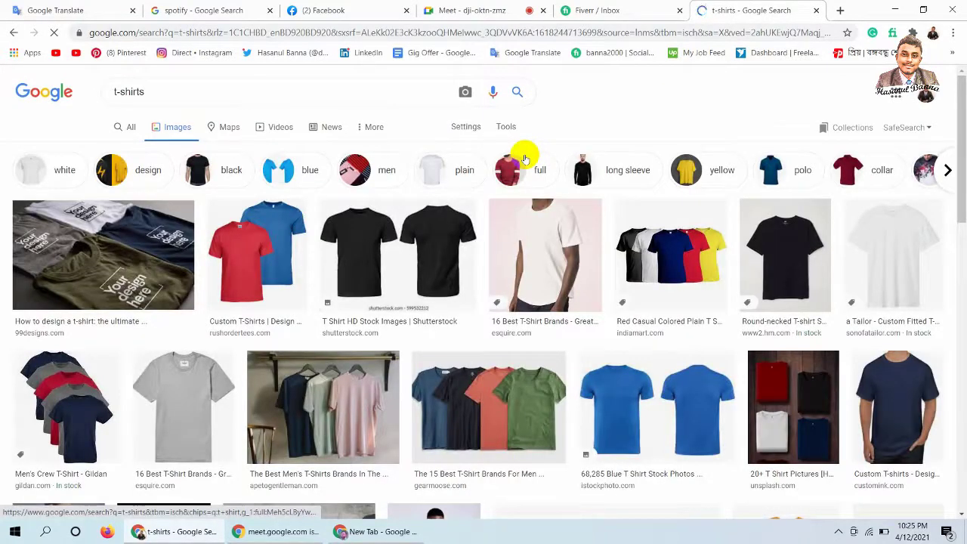
- Try to save the customink.com navy T-shirt picture from the image results
left_click(769, 245)
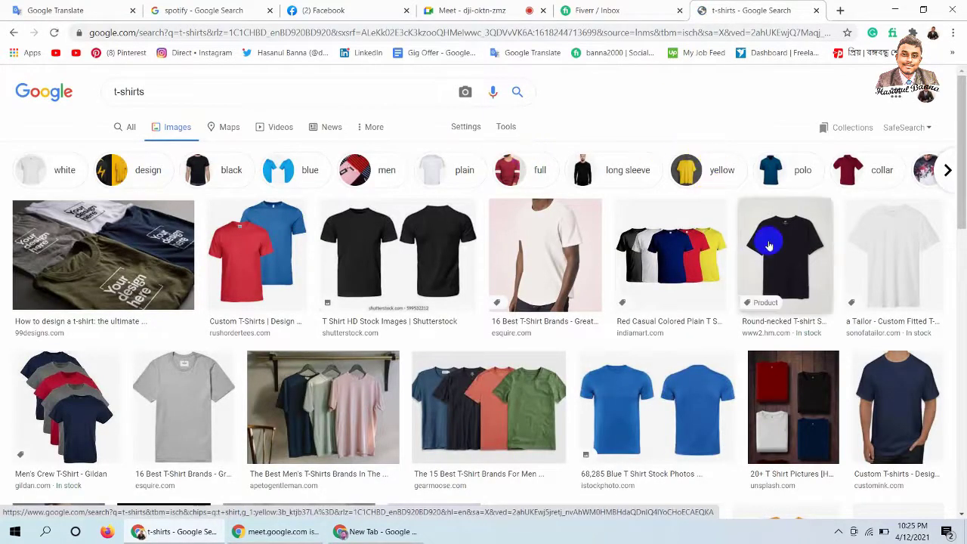
left_click_drag(960, 163, 949, 233)
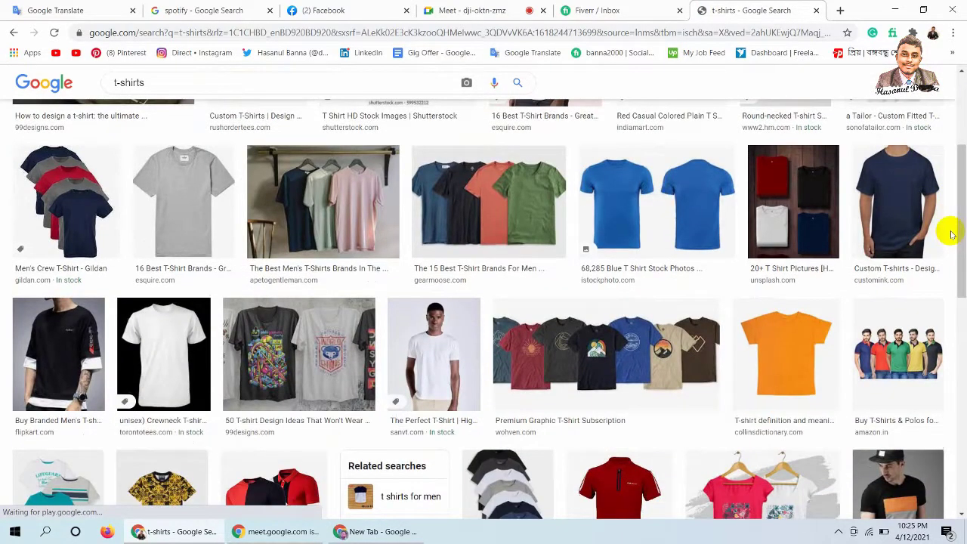
left_click(895, 173)
right_click(896, 173)
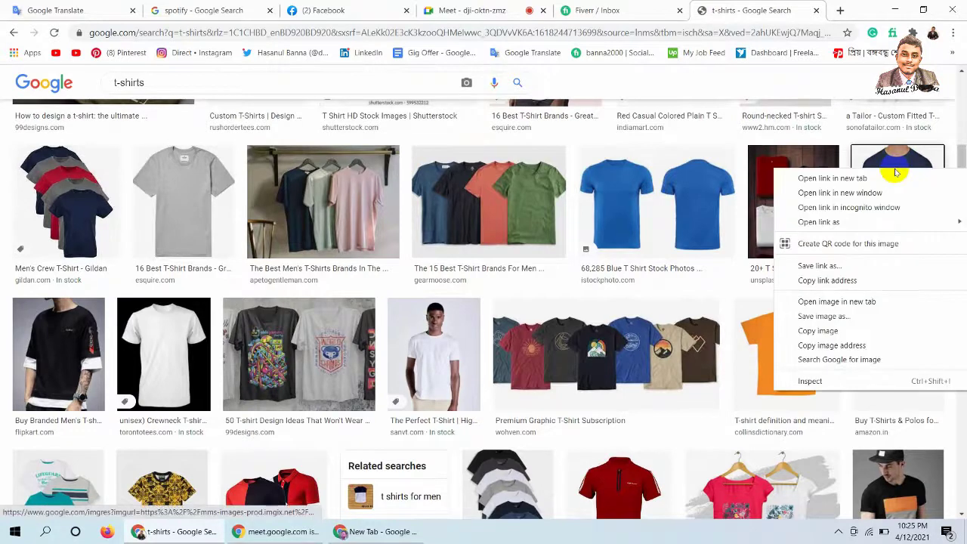
left_click(847, 316)
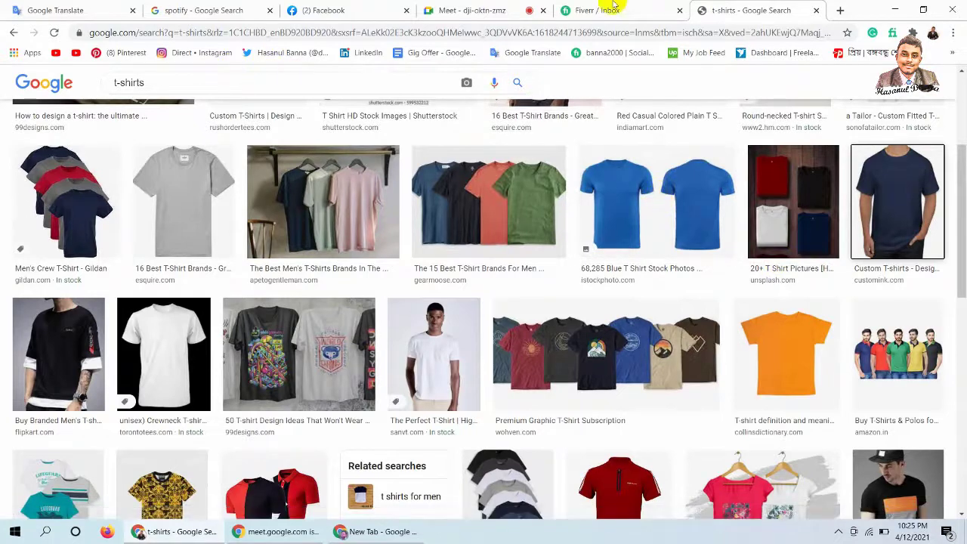
- Return to the Facebook listing form and remove the Facebook marketing photo from it
left_click(339, 5)
left_click(194, 237)
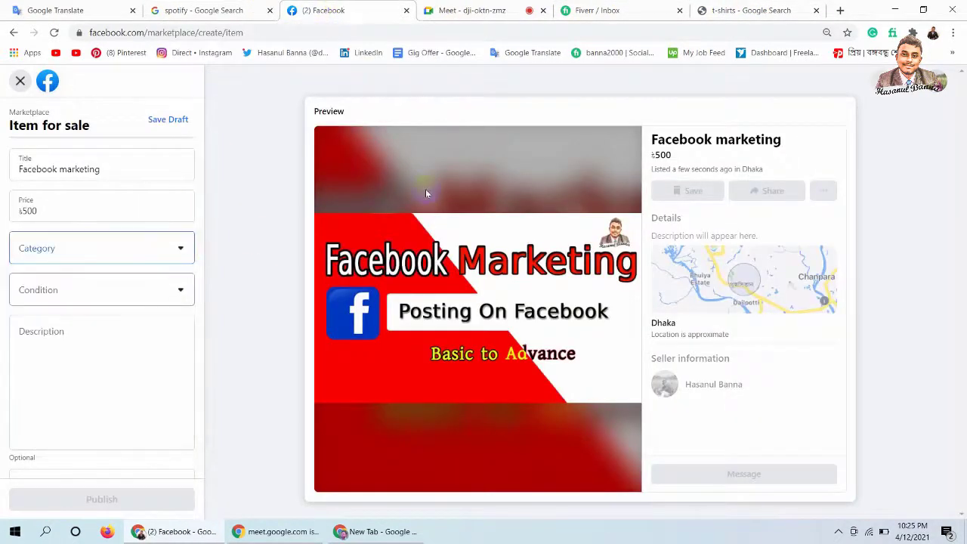
left_click(201, 281)
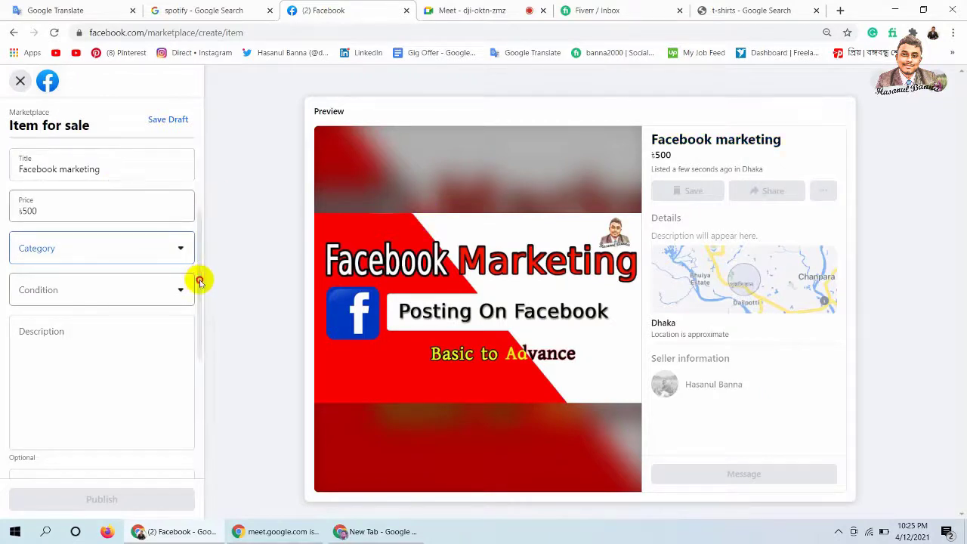
left_click_drag(201, 281, 199, 136)
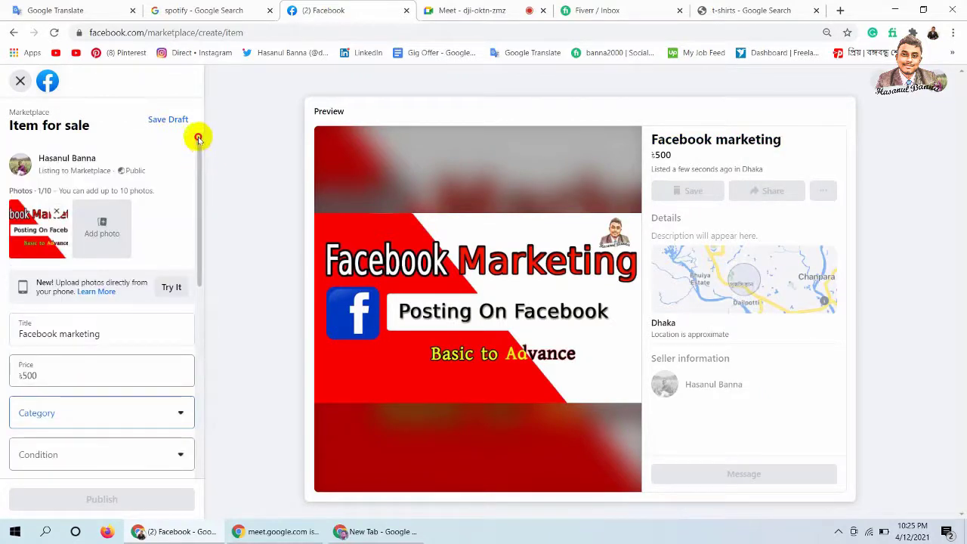
left_click(57, 212)
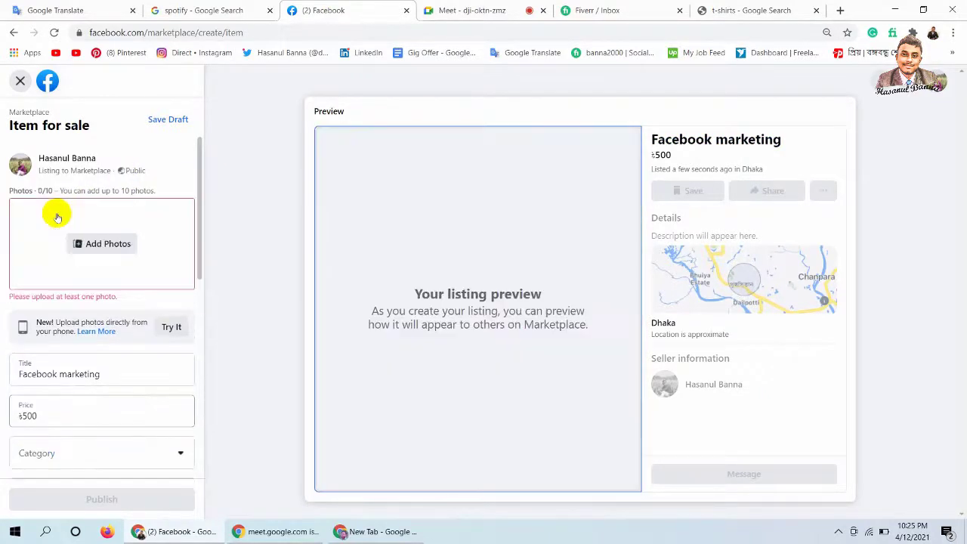
left_click(88, 244)
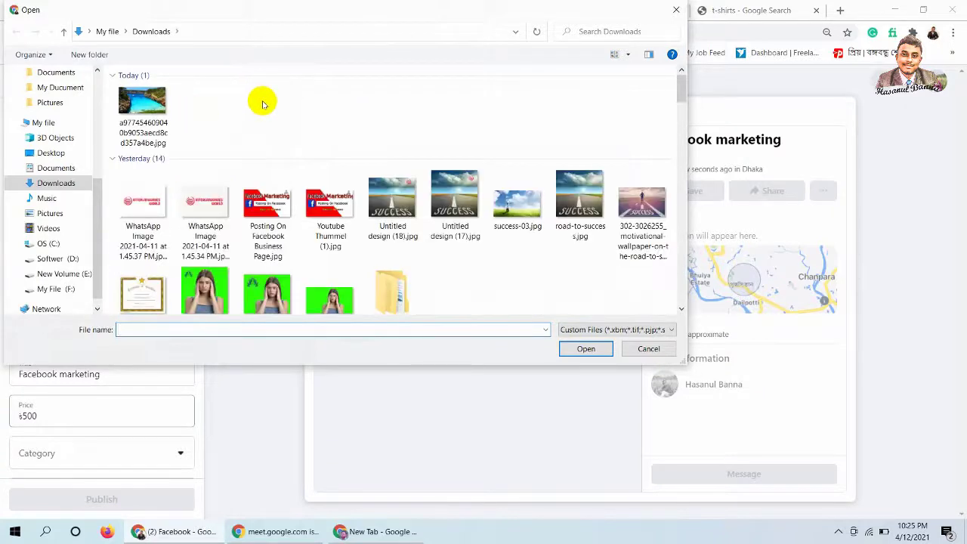
left_click(676, 10)
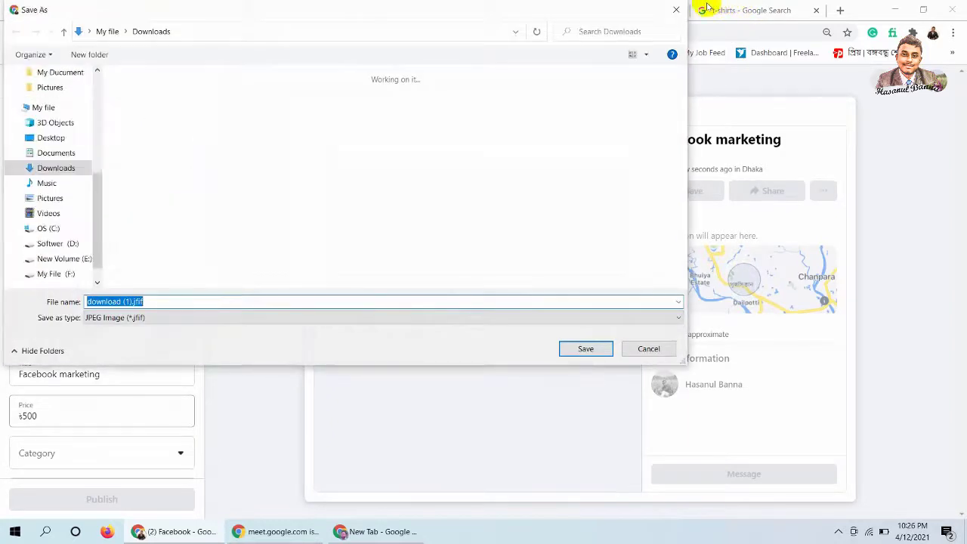
left_click(672, 12)
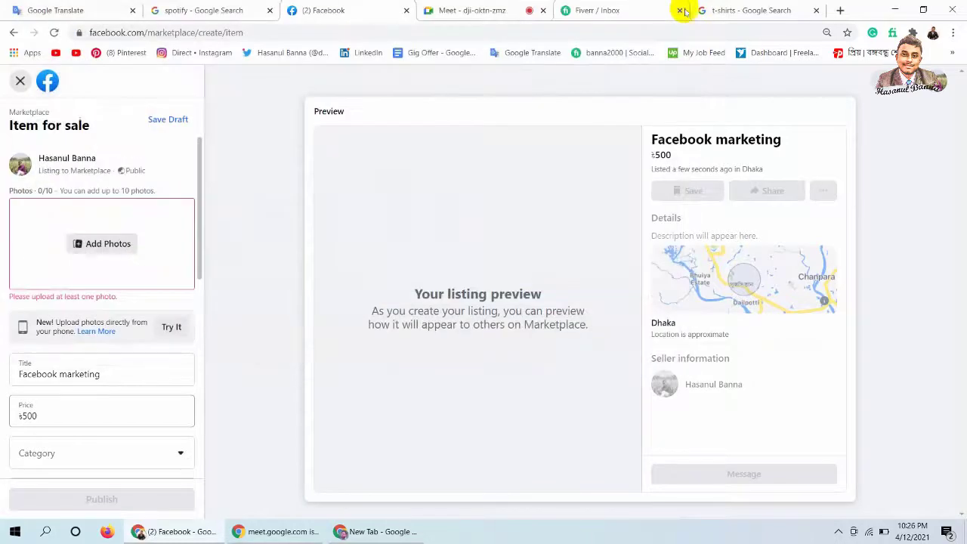
- Return to the T-shirt image results and try to save the Myntra picture of the black T-shirt
left_click(753, 10)
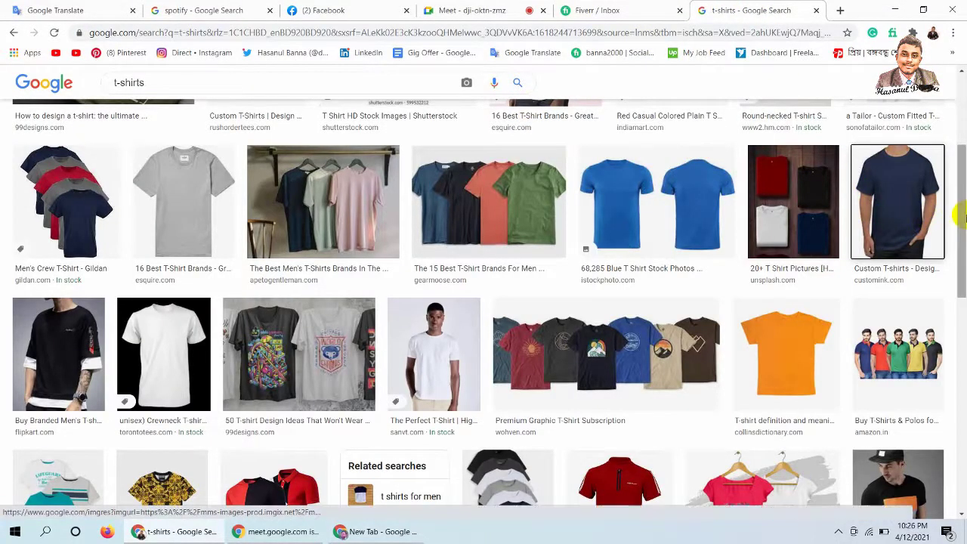
left_click_drag(959, 221, 958, 298)
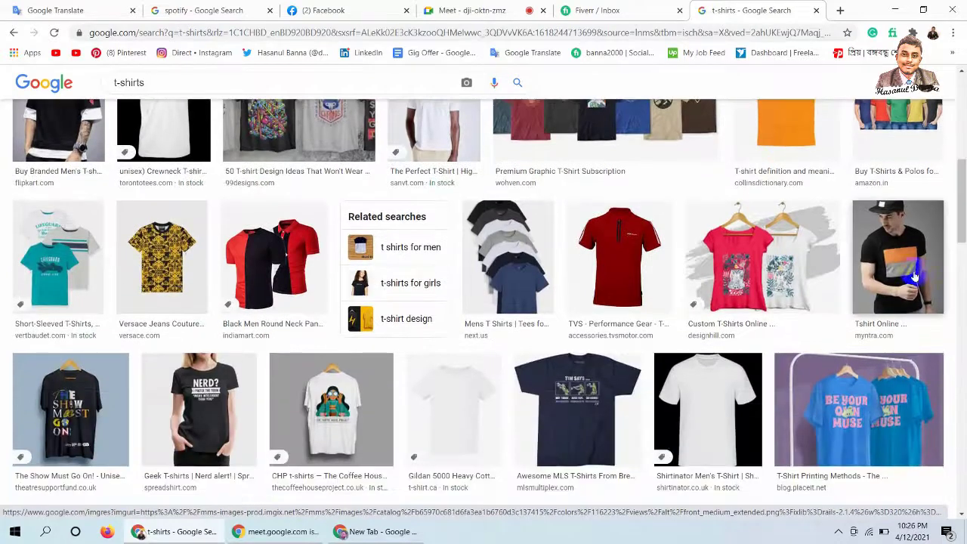
left_click(890, 259)
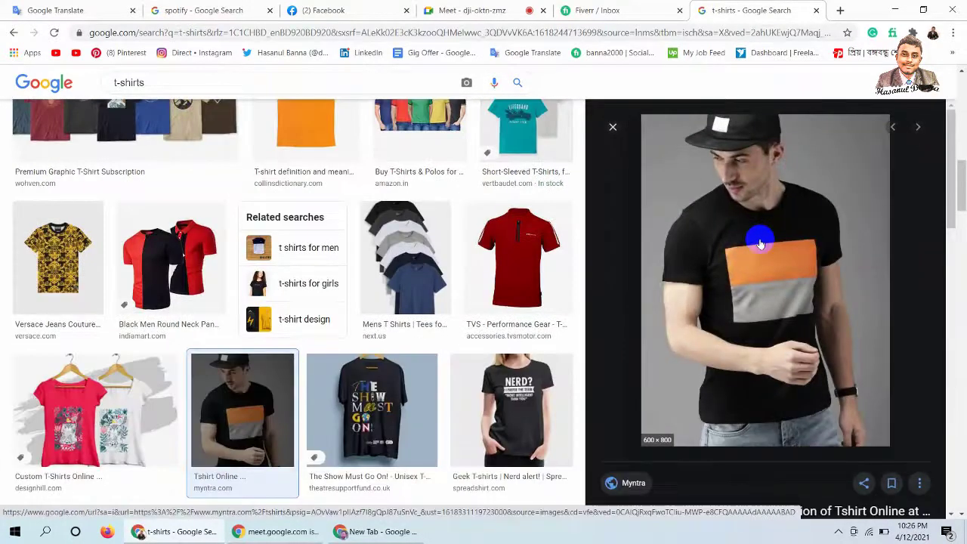
right_click(761, 241)
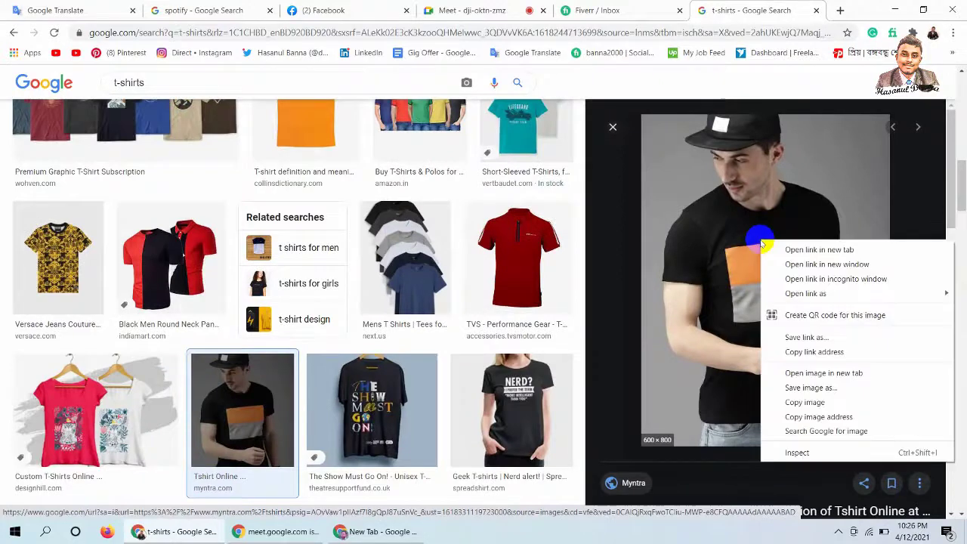
left_click(850, 388)
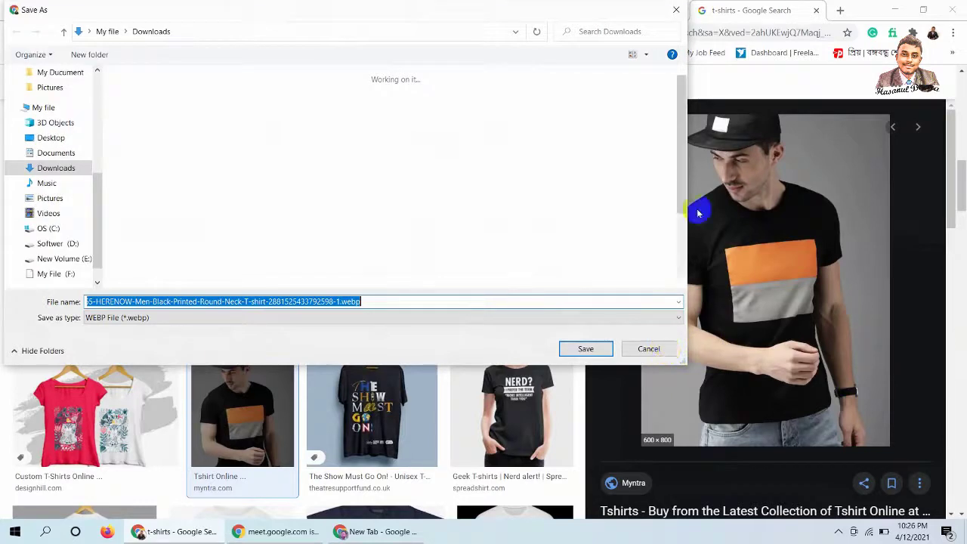
left_click(674, 15)
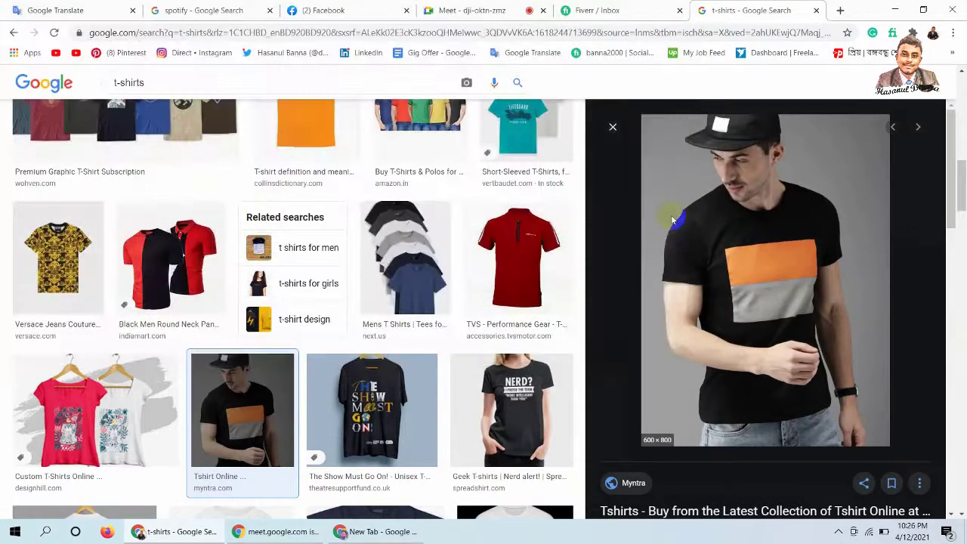
- Try to save the TVS Motor picture of the red polo shirt from the image results
left_click(505, 232)
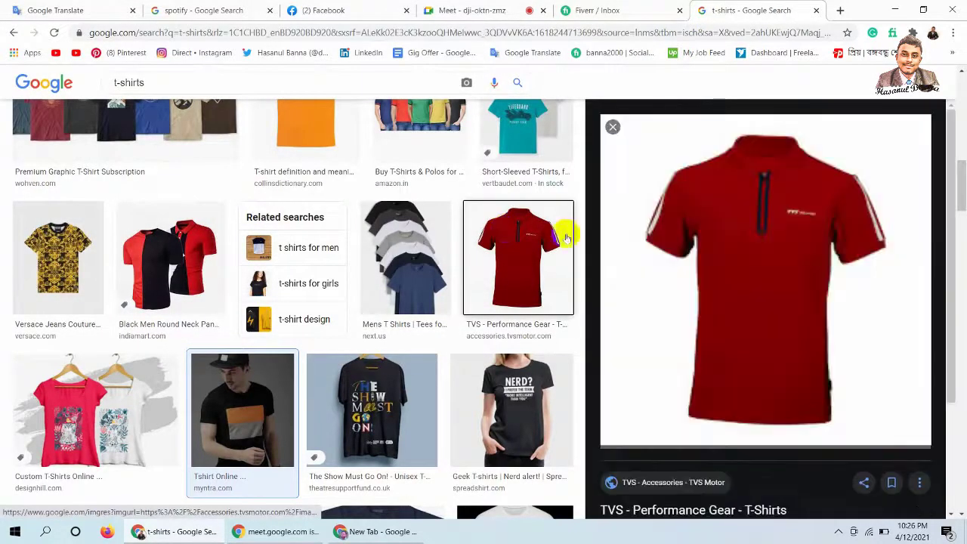
right_click(762, 258)
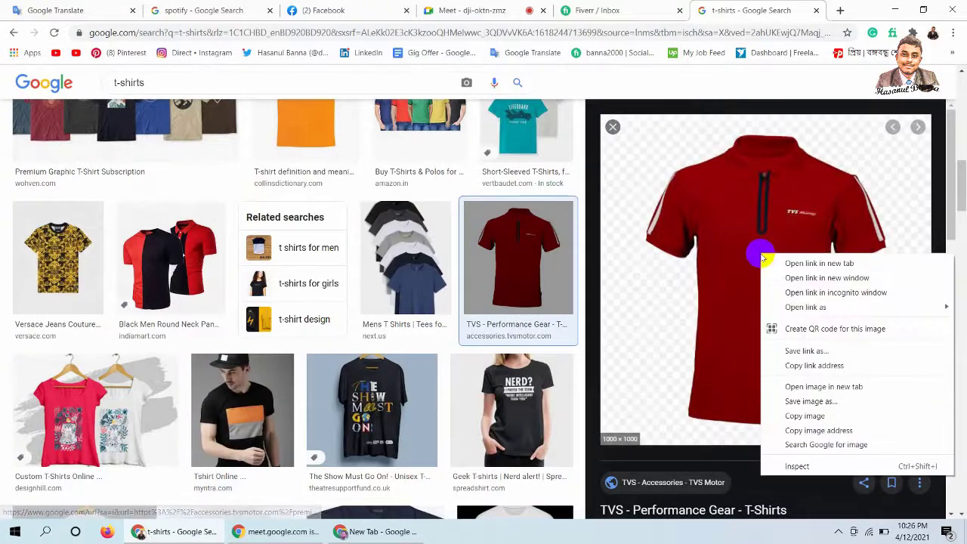
left_click(828, 401)
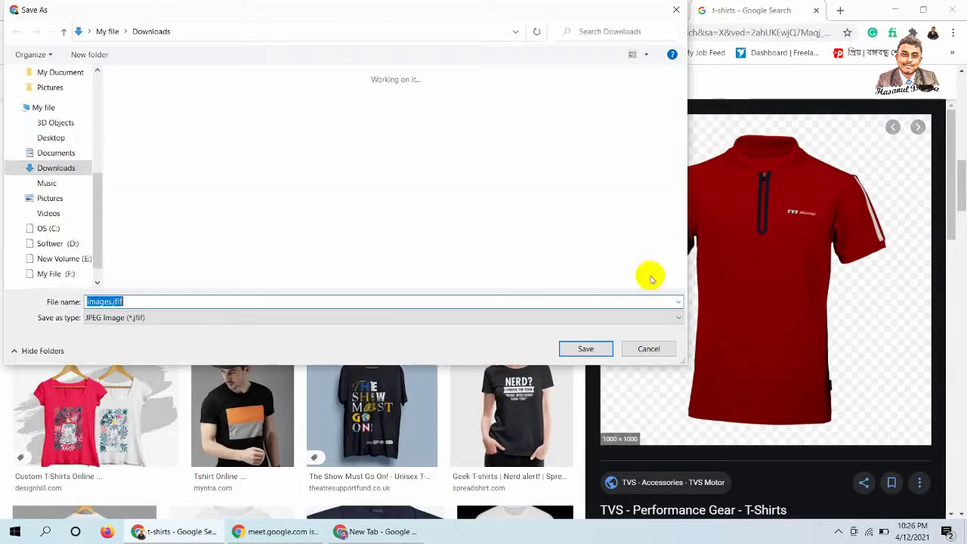
left_click(677, 10)
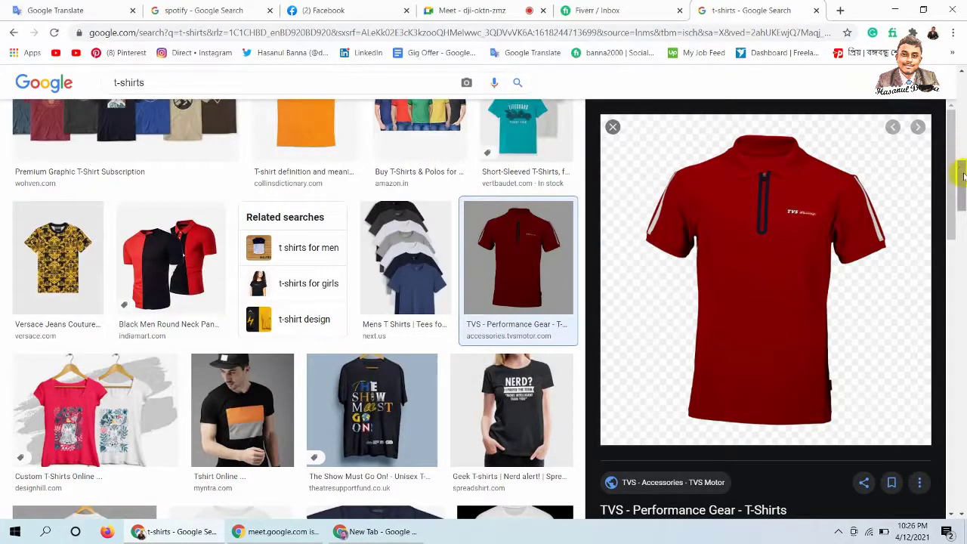
- Save the Amazon.in picture of four men in T-shirts to the Downloads folder as a JPG
left_click_drag(960, 174, 962, 227)
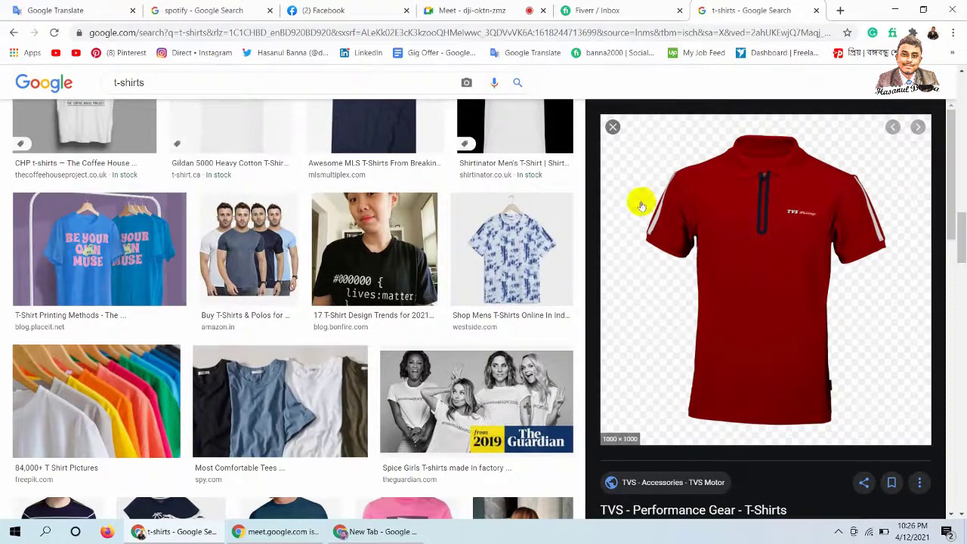
left_click(252, 244)
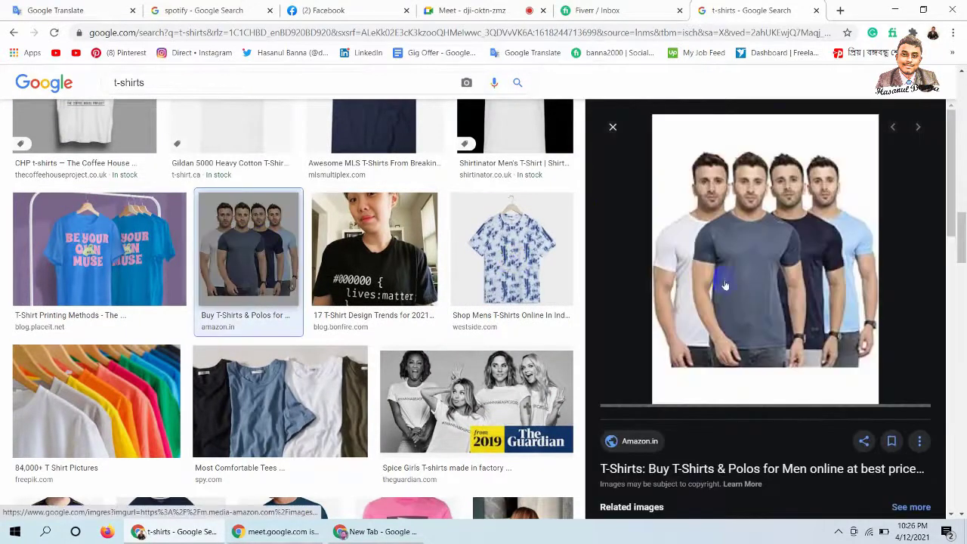
right_click(731, 282)
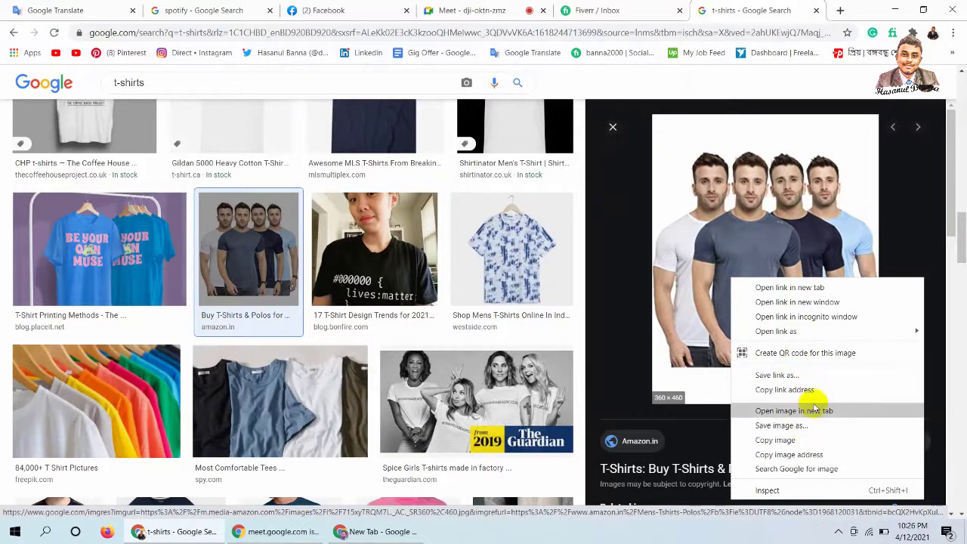
left_click(781, 425)
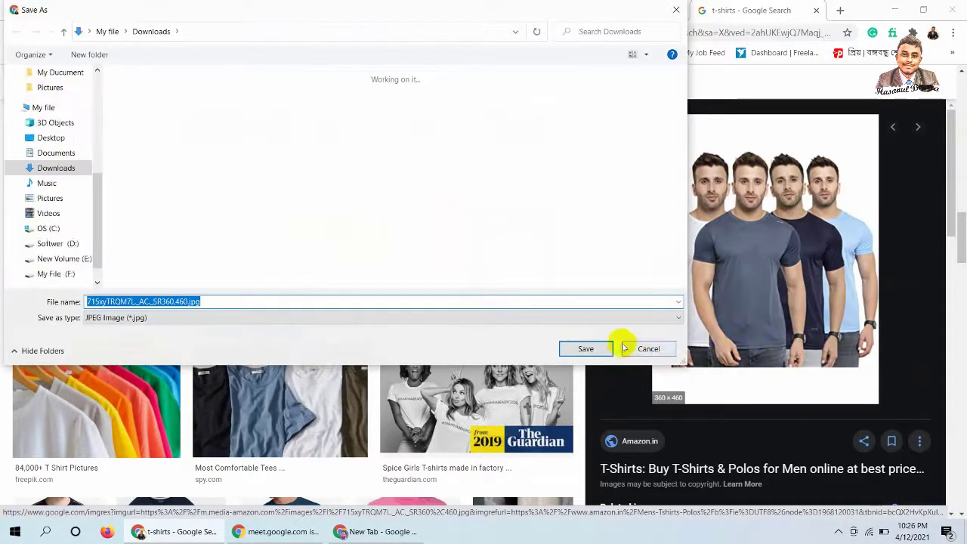
left_click(598, 349)
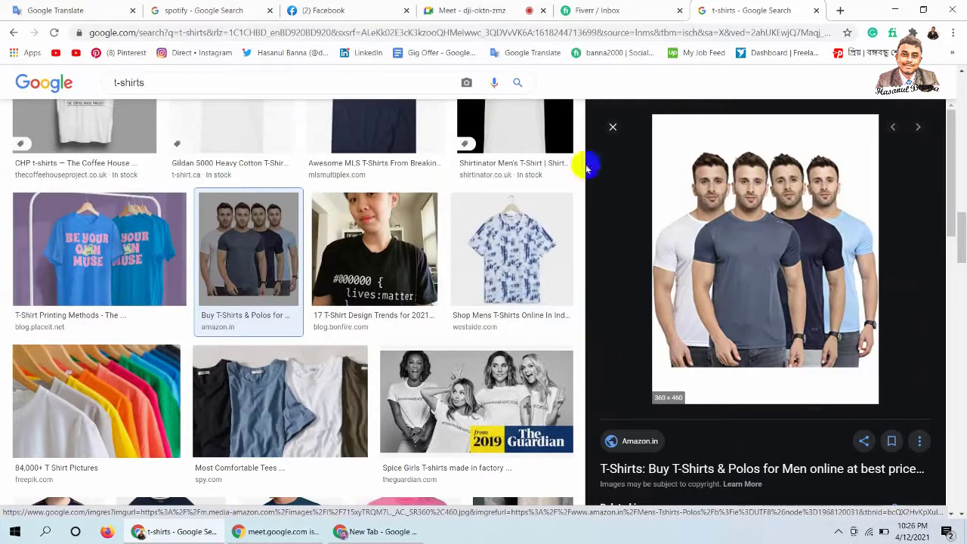
- Return to the Facebook listing form and add the downloaded picture of four men in T-shirts as its photo
left_click(319, 7)
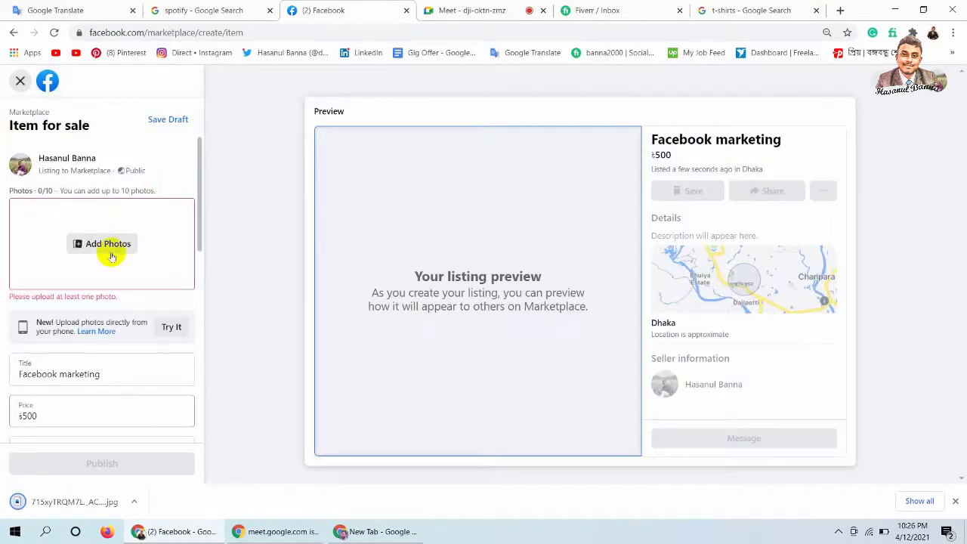
left_click(110, 247)
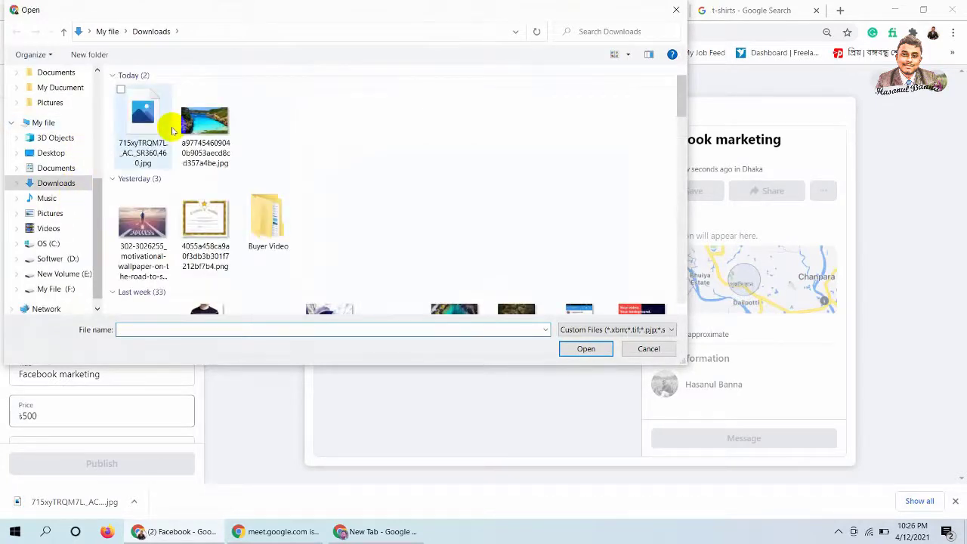
left_click(155, 120)
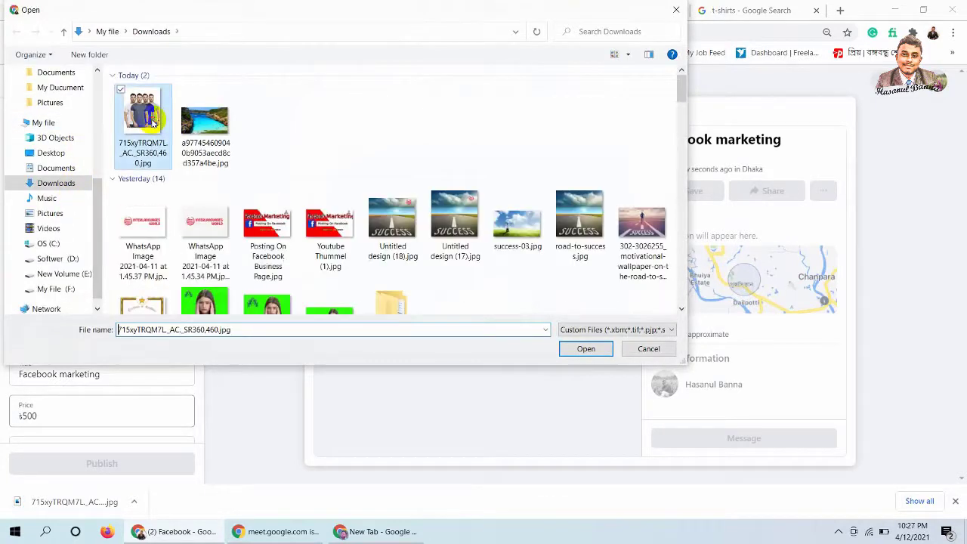
left_click(585, 349)
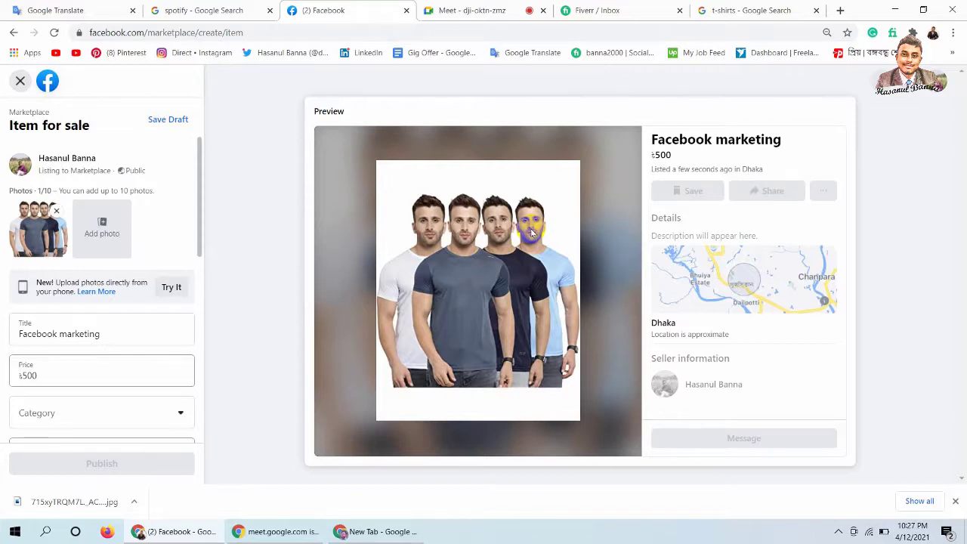
- Replace the listing title with "T- Shirts"
left_click(200, 173)
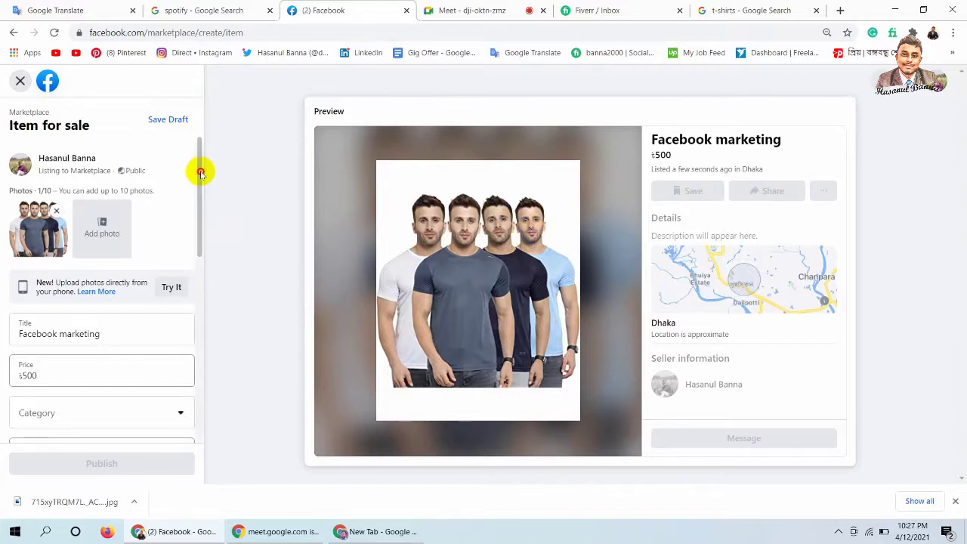
left_click_drag(200, 173, 199, 190)
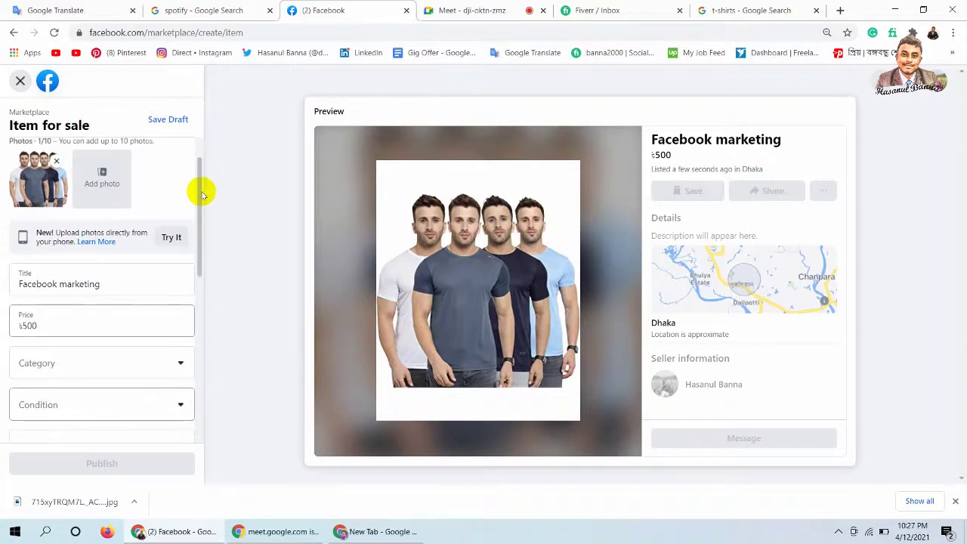
left_click(113, 287)
key("BackSpace")
key("BackSpace")
key("BackSpace")
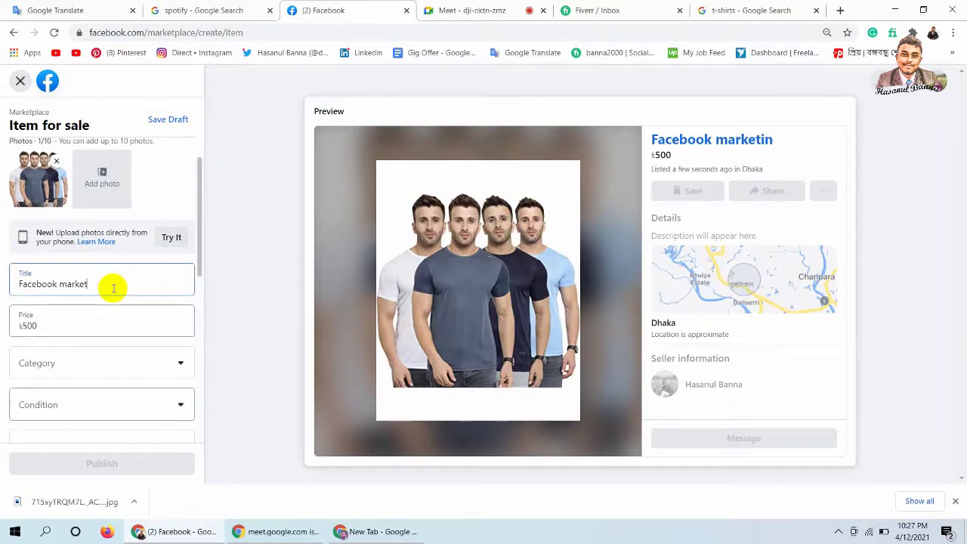
key("BackSpace")
key("BackSpace")
key("BackSpace")
key("BackSpace")
key("BackSpace")
key("BackSpace")
key("BackSpace")
key("BackSpace")
key("BackSpace")
key("BackSpace")
key("BackSpace")
key("BackSpace")
key("BackSpace")
key("BackSpace")
key("BackSpace")
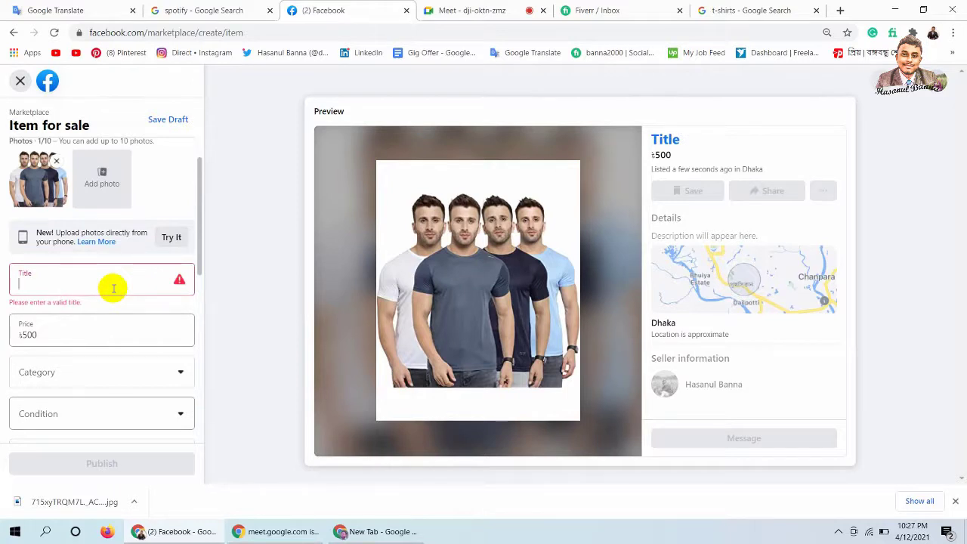
type("F")
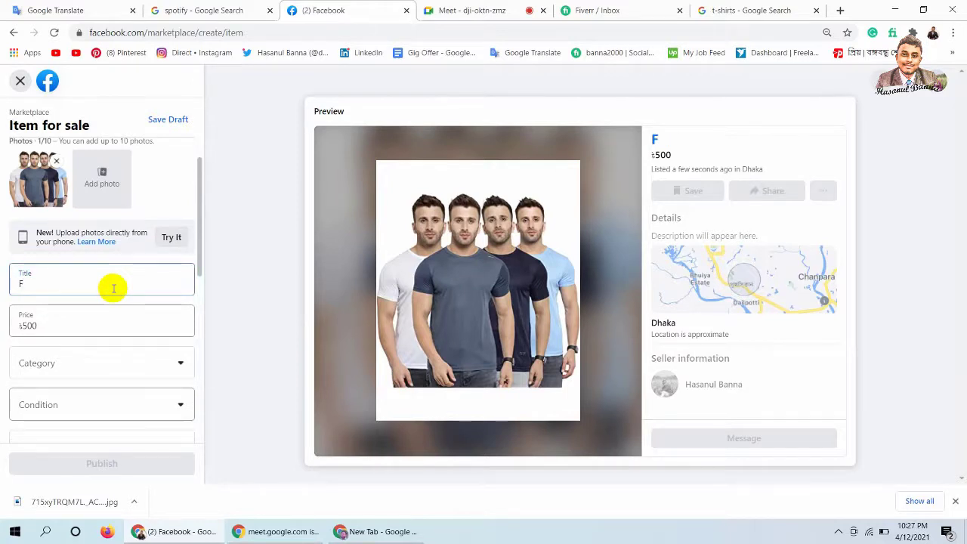
key("BackSpace")
type("T- Shirts")
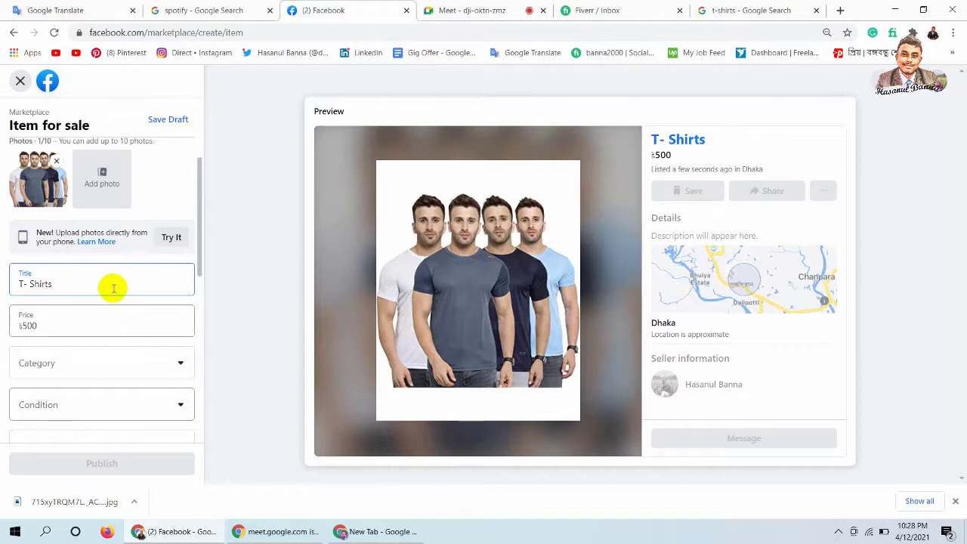
- Set the listing category to Men's clothing & shoes under Clothing & accessories
left_click(84, 328)
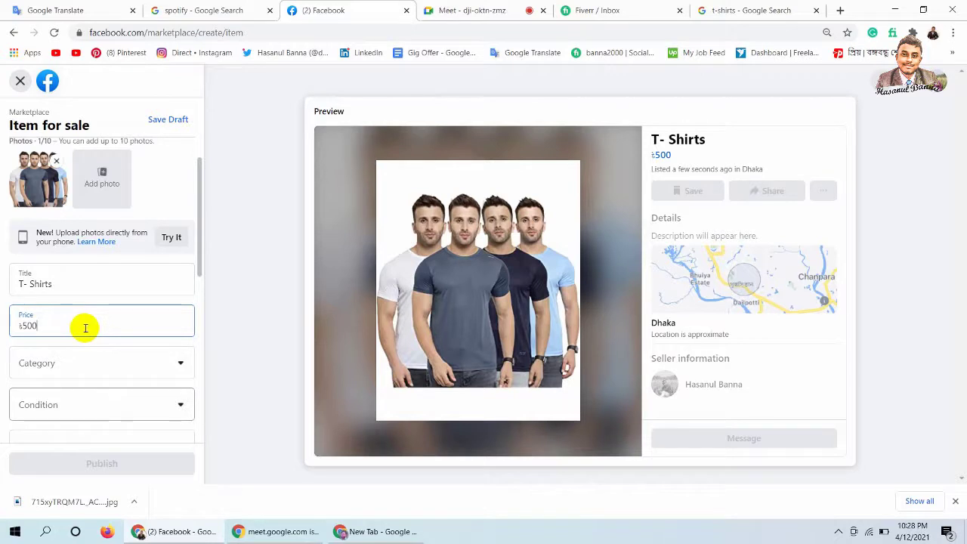
left_click(87, 371)
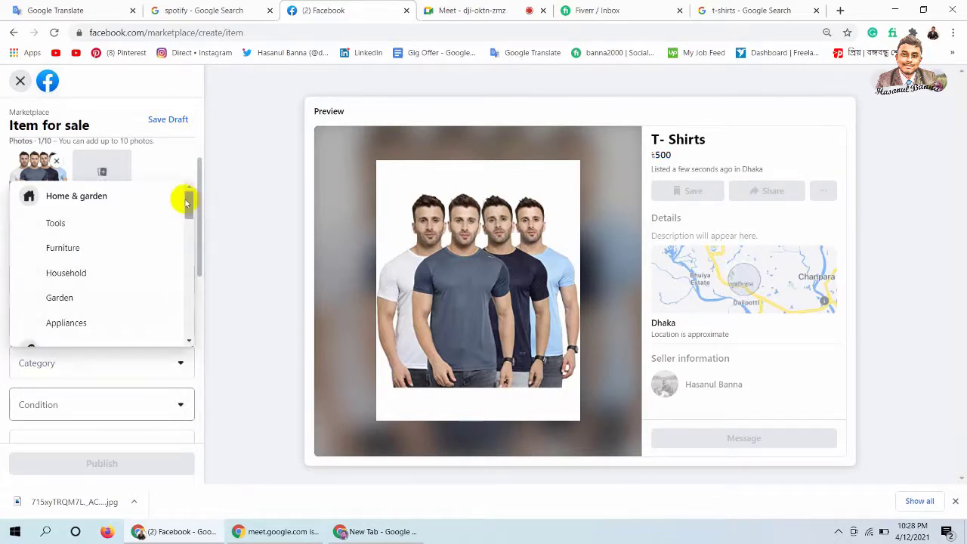
left_click_drag(185, 200, 188, 222)
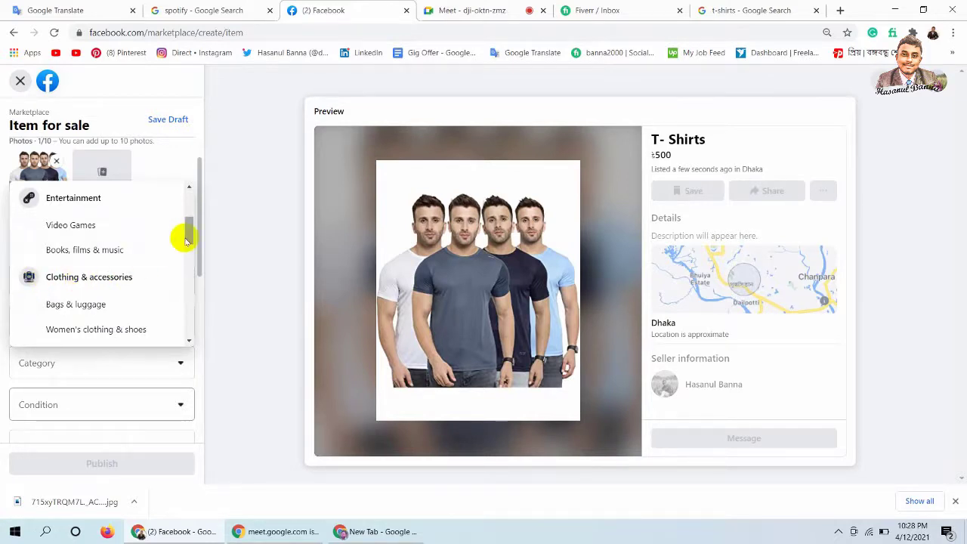
left_click_drag(186, 236, 181, 254)
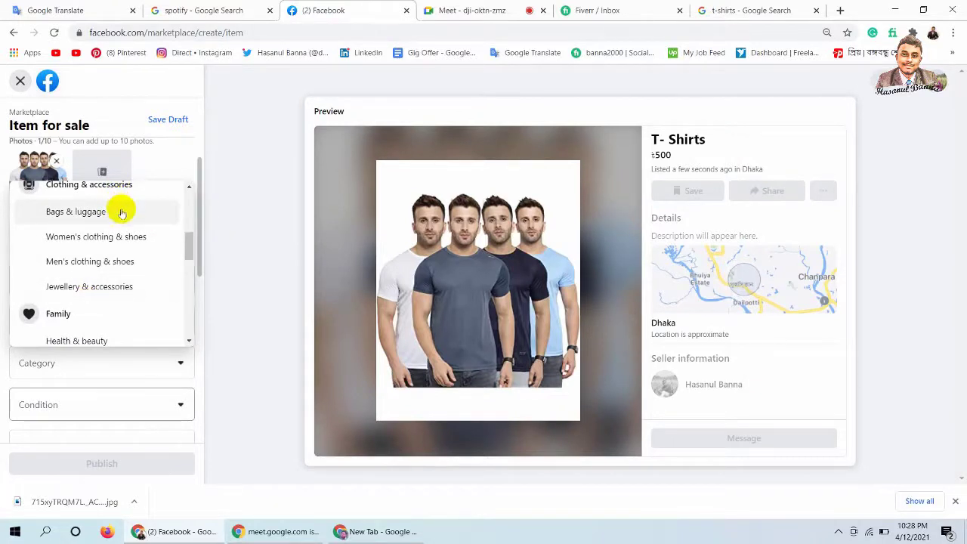
left_click(134, 261)
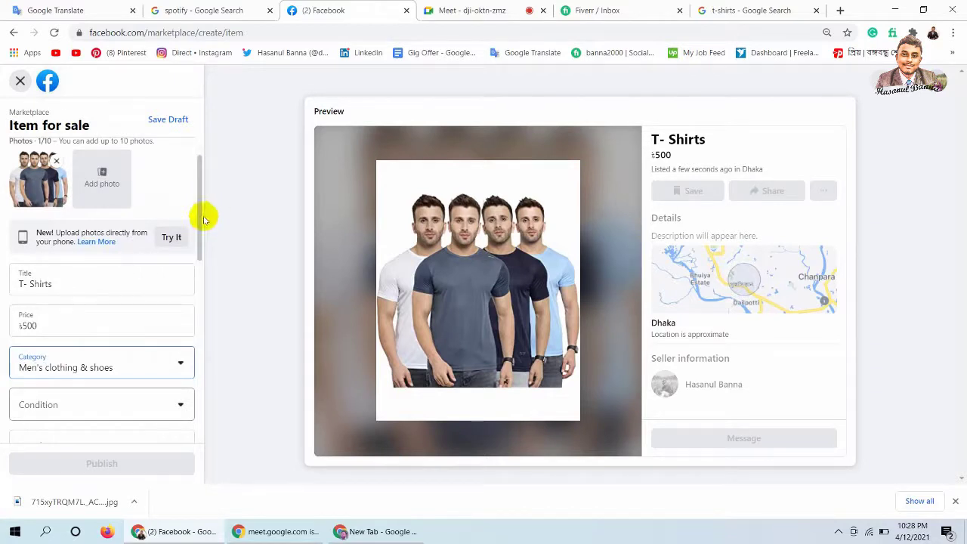
- Set the item's condition to New
left_click_drag(200, 215, 199, 255)
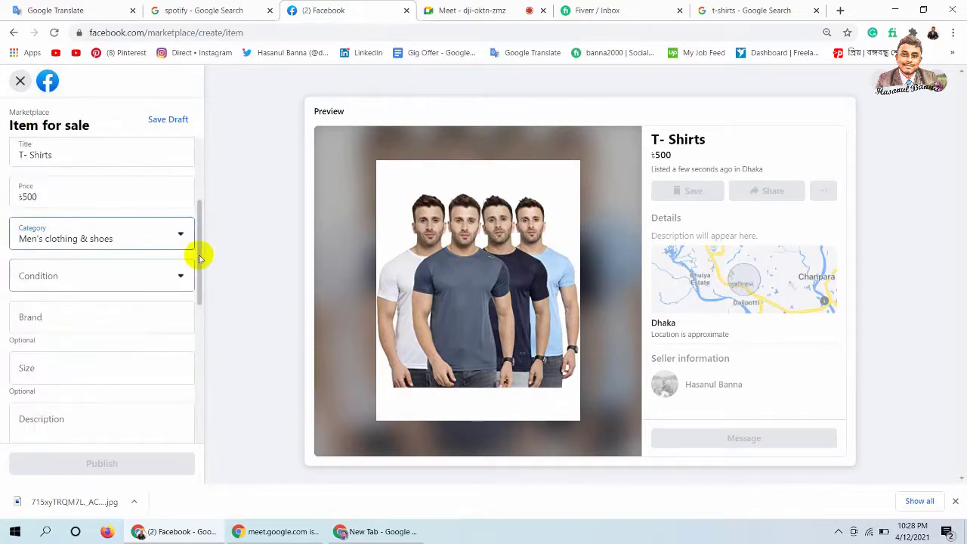
left_click(177, 277)
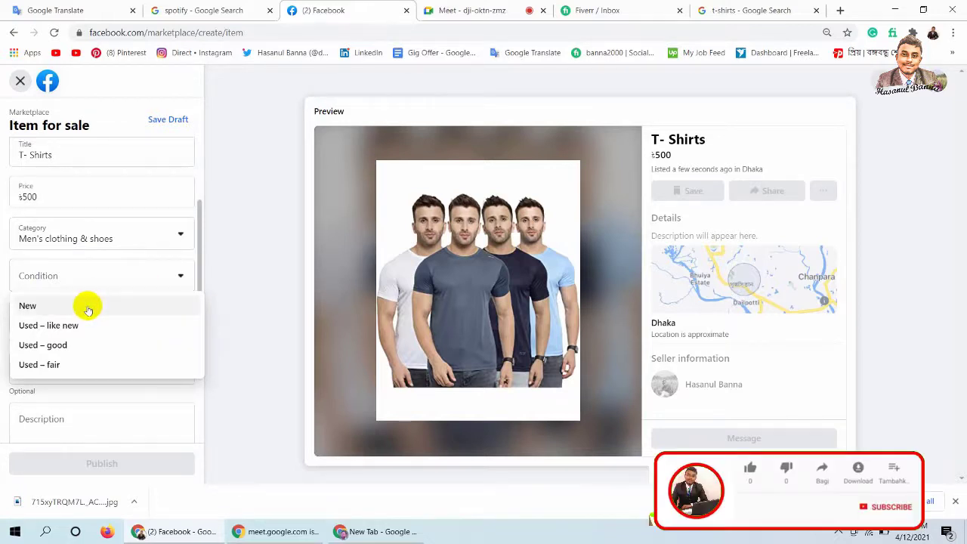
left_click(87, 308)
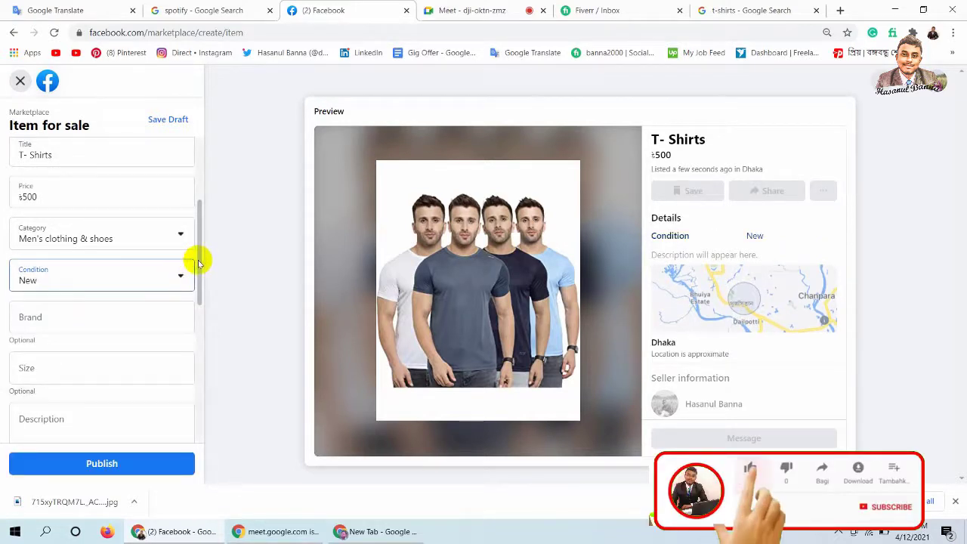
- Enter "Fashion Todays" as the brand of the T-shirt listing
scroll(195, 280, "down", 1)
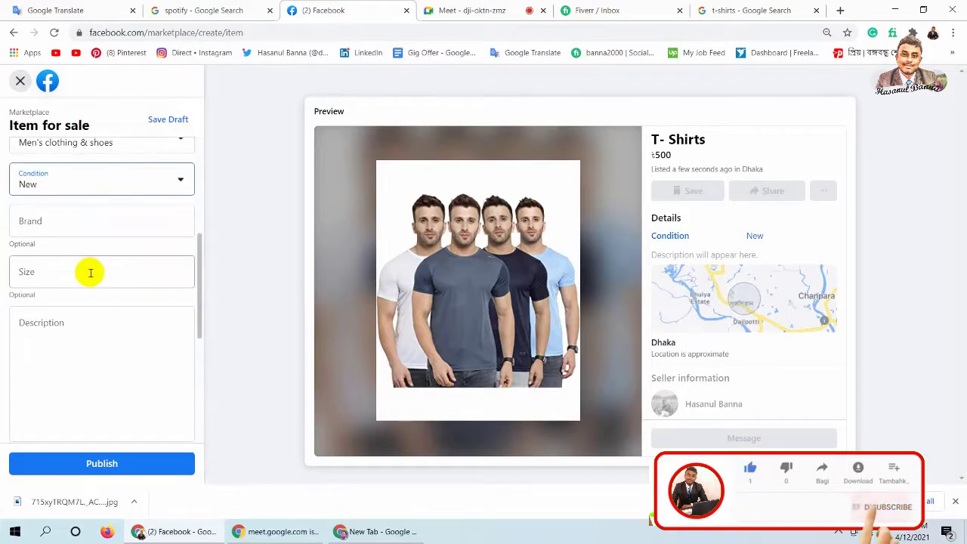
left_click(88, 221)
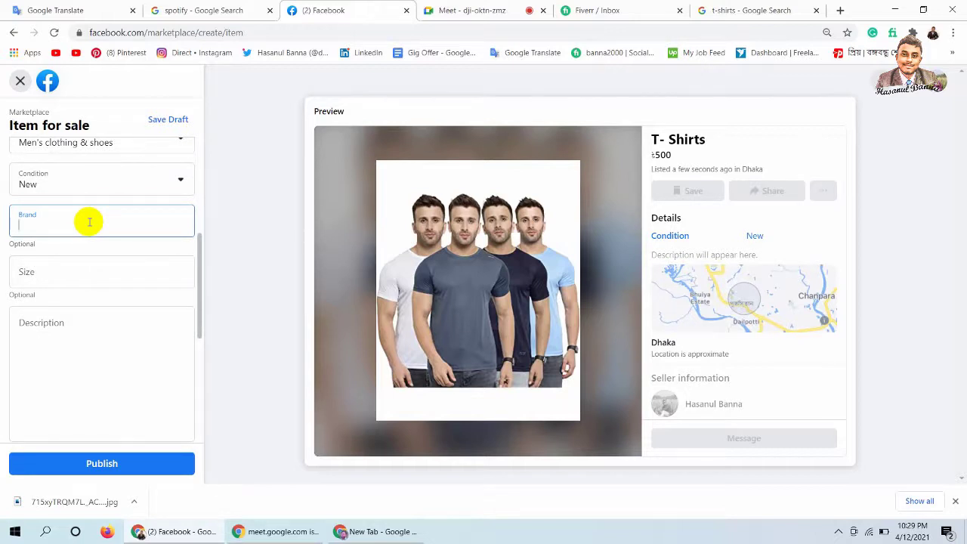
type("Fasj")
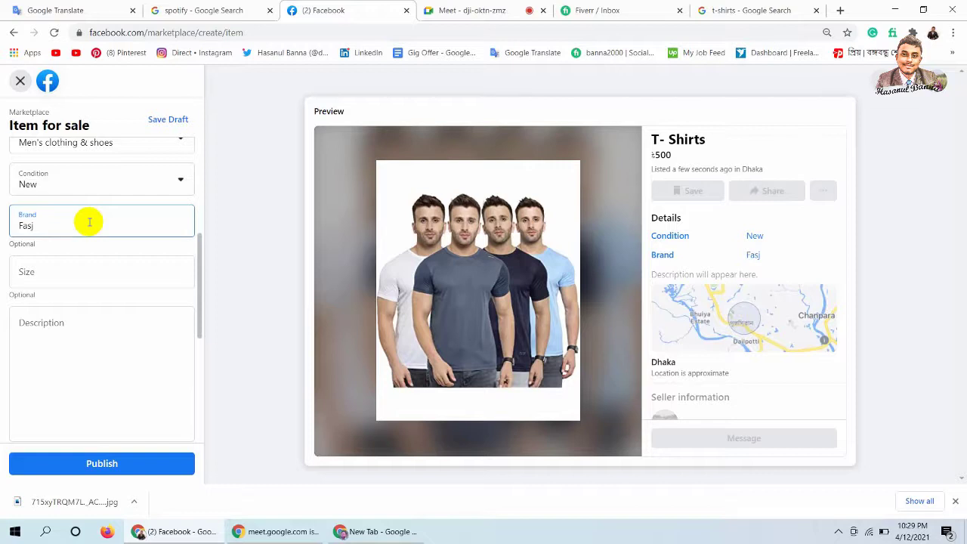
key("BackSpace")
type("hion")
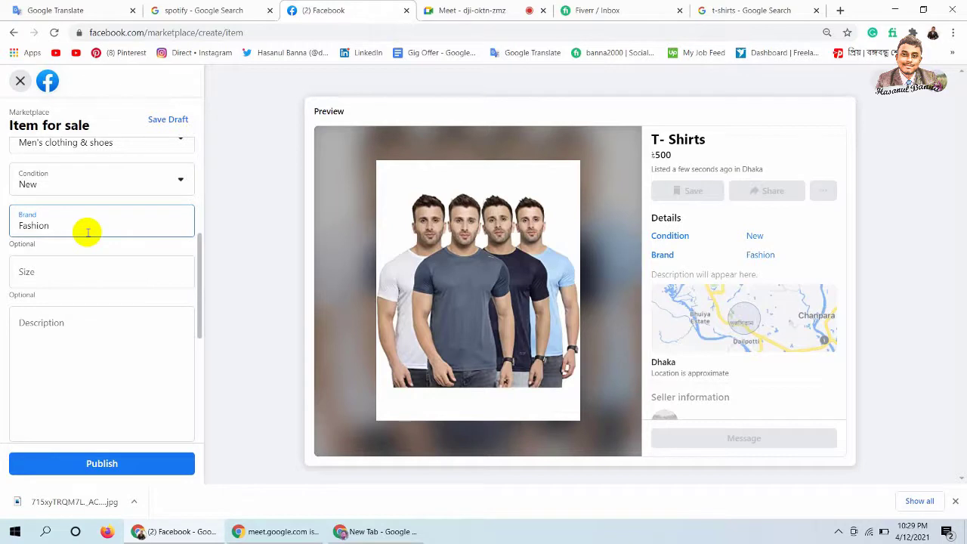
type(" Todays")
- Enter "M, L, S" as the listing's sizes
left_click(108, 279)
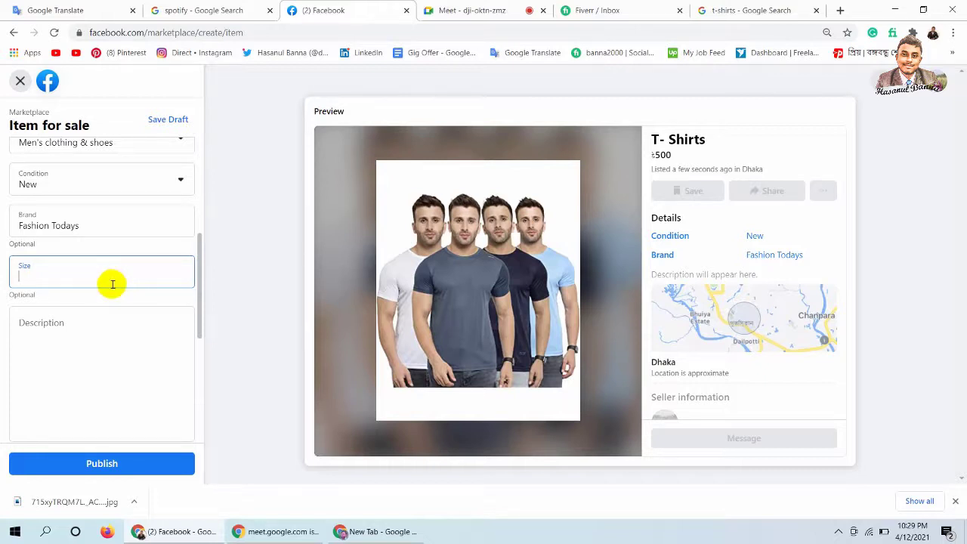
type("M")
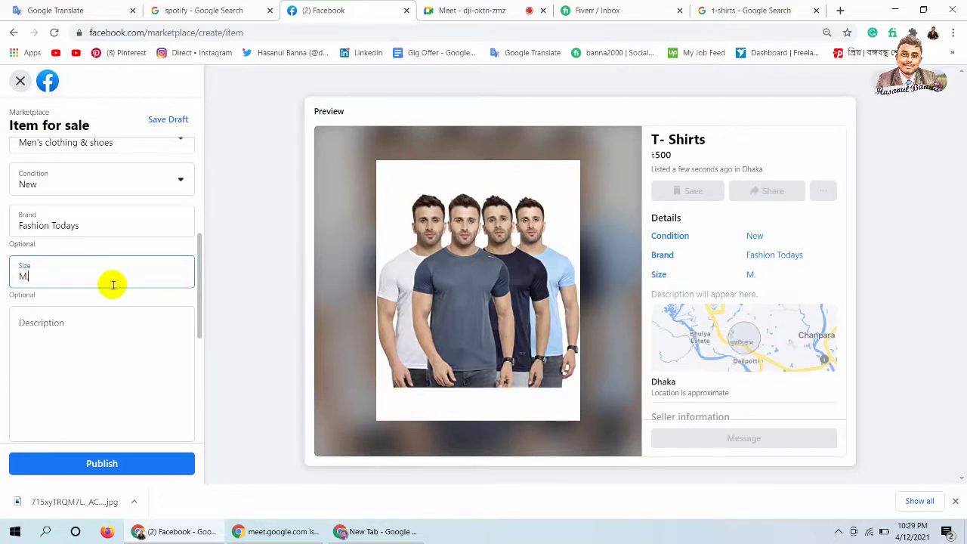
type(", L, S")
left_click(103, 336)
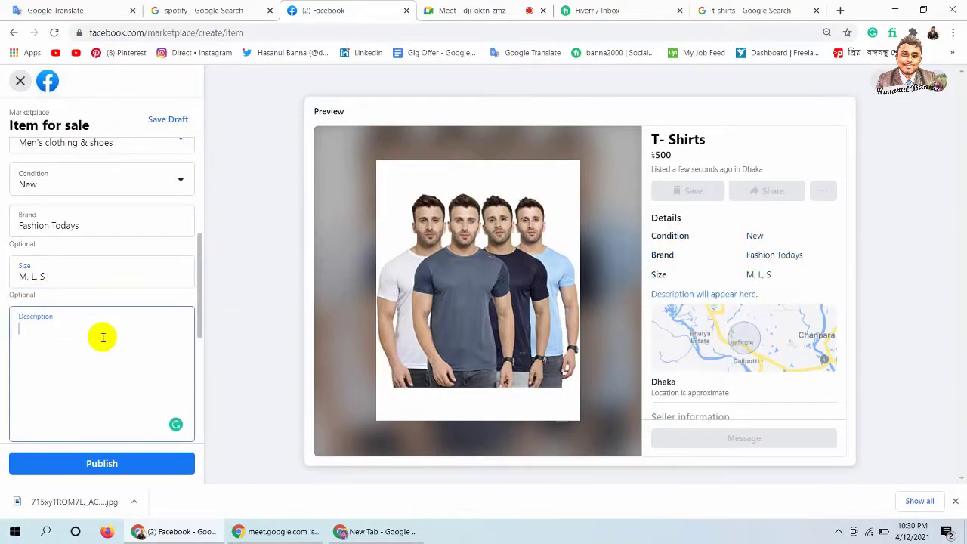
- From the t-shirts image search, open the selected picture's Amazon source page and its EYEBOGLER Regular Fit Men's Cotton T-Shirt product
left_click(760, 9)
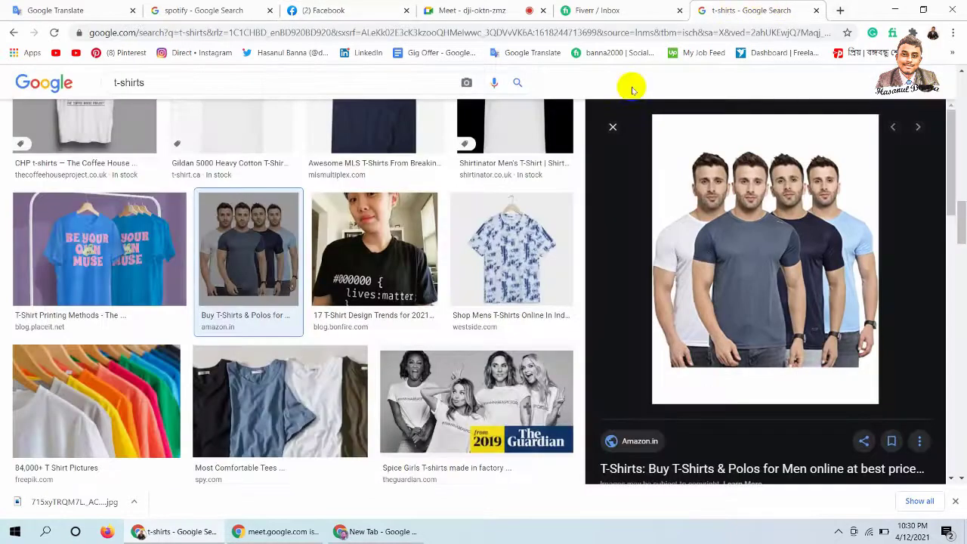
left_click(954, 176)
left_click_drag(954, 176, 958, 217)
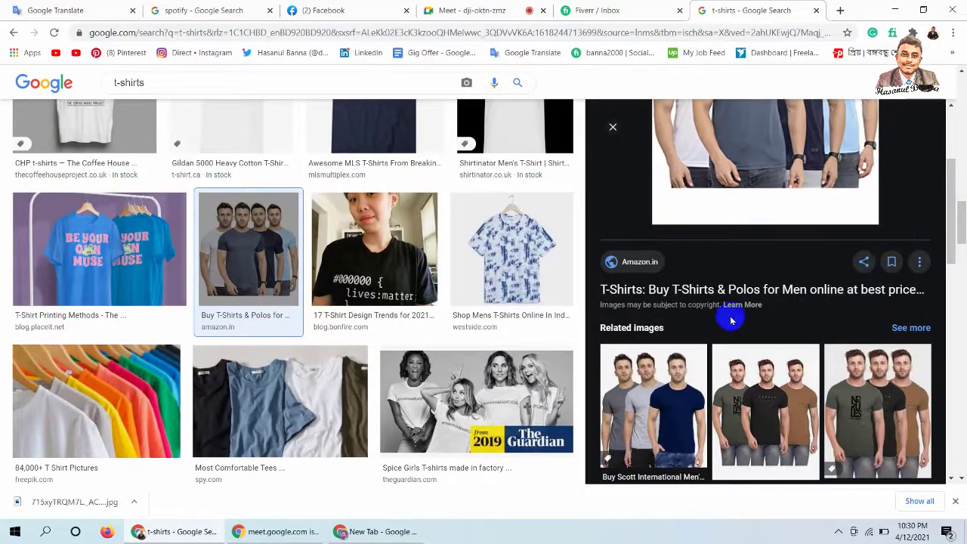
left_click(672, 301)
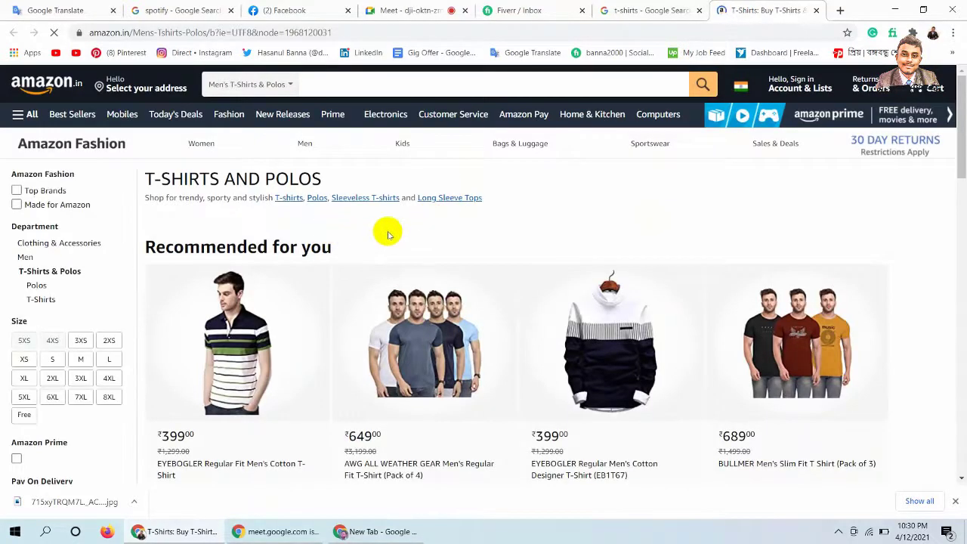
mouse_move(962, 142)
left_mouse_down()
mouse_move(963, 178)
mouse_move(962, 141)
left_mouse_up()
mouse_move(238, 331)
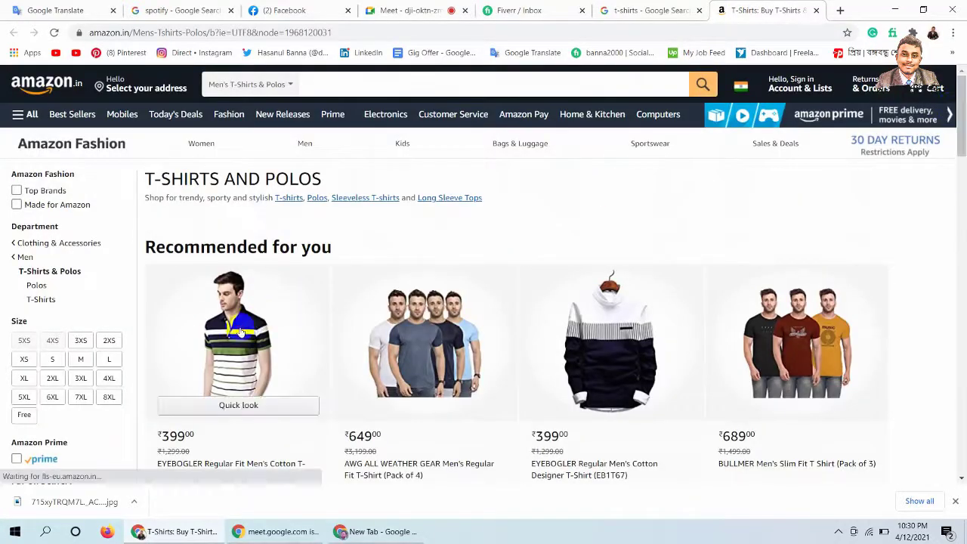
left_click(238, 330)
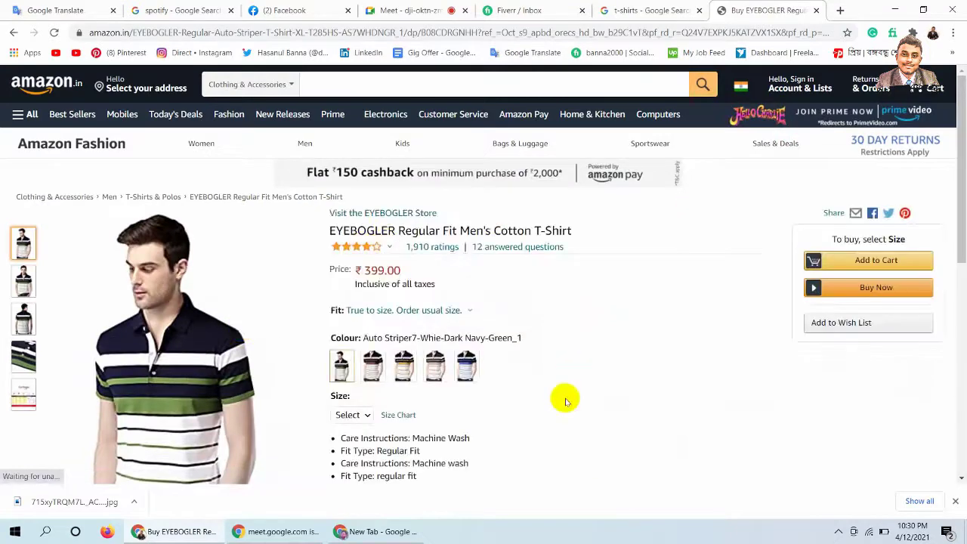
- Copy the product's bullet-point details, from "Care Instructions: Machine Wash" through "Unique design with excellent durable fabric"
scroll(961, 123, "down", 3)
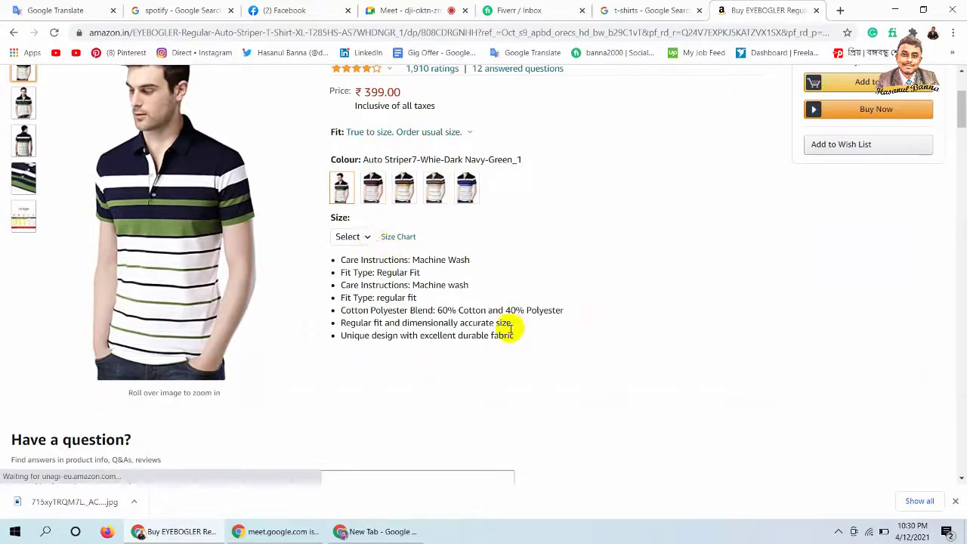
left_click_drag(513, 336, 337, 260)
key("ctrl+c")
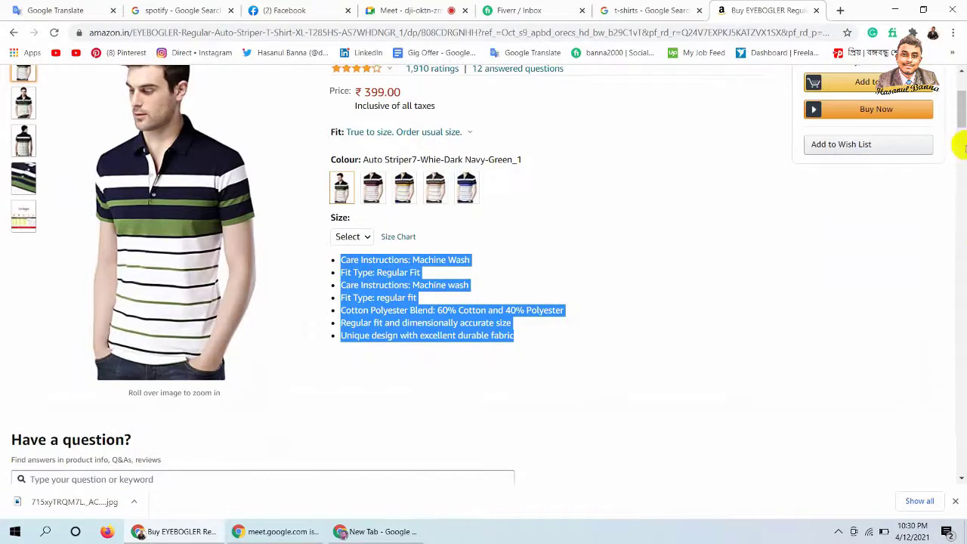
left_click_drag(963, 121, 959, 107)
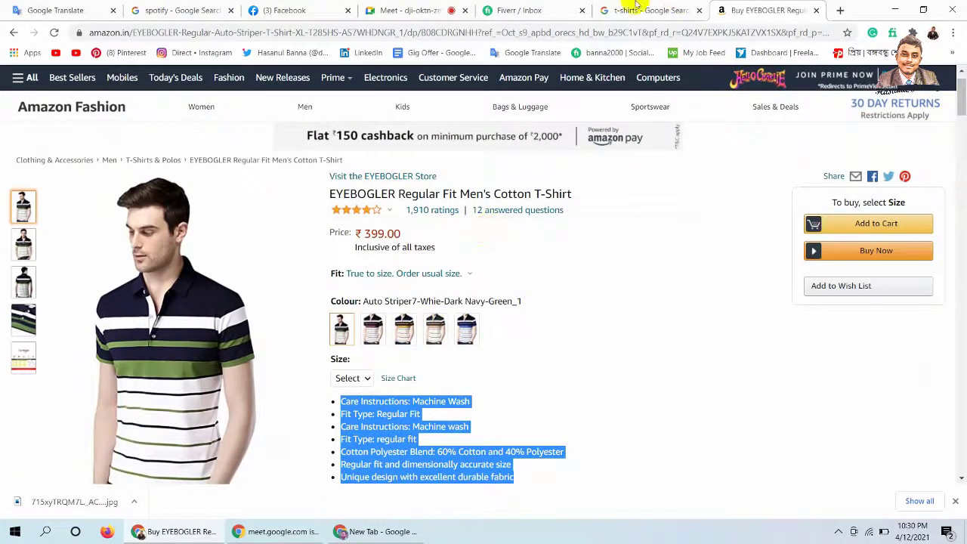
- Return to the Facebook listing form, paste the copied product details as the description and dismiss the notification covering it
left_click(272, 10)
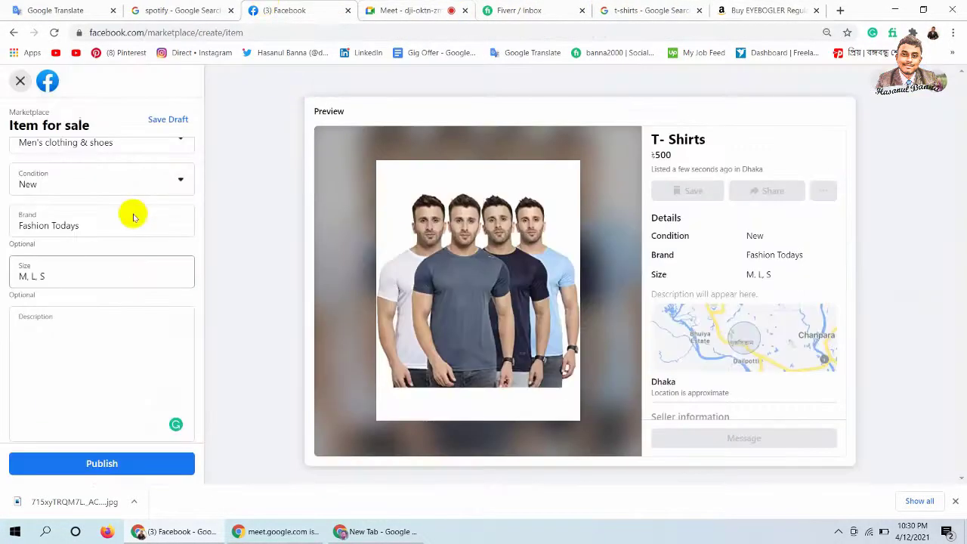
left_click(89, 329)
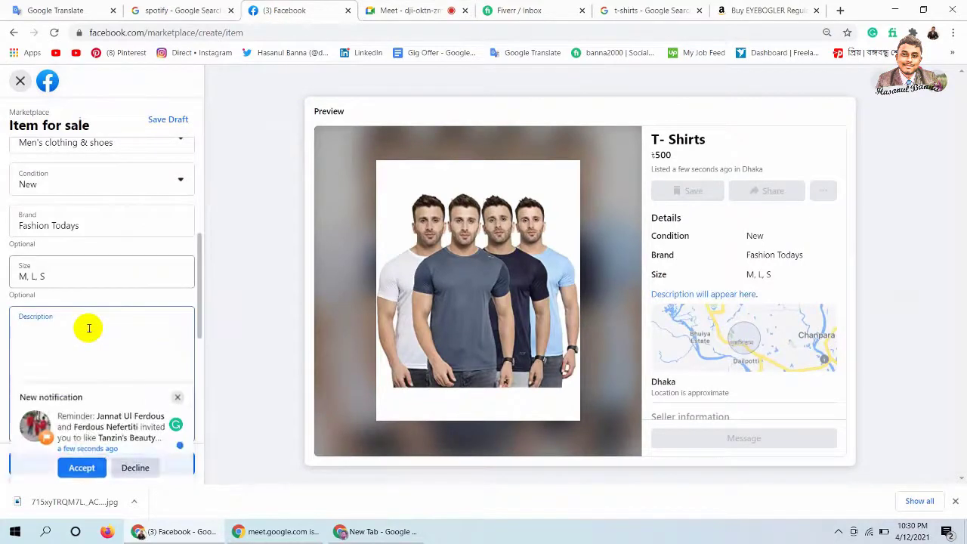
key("ctrl+v")
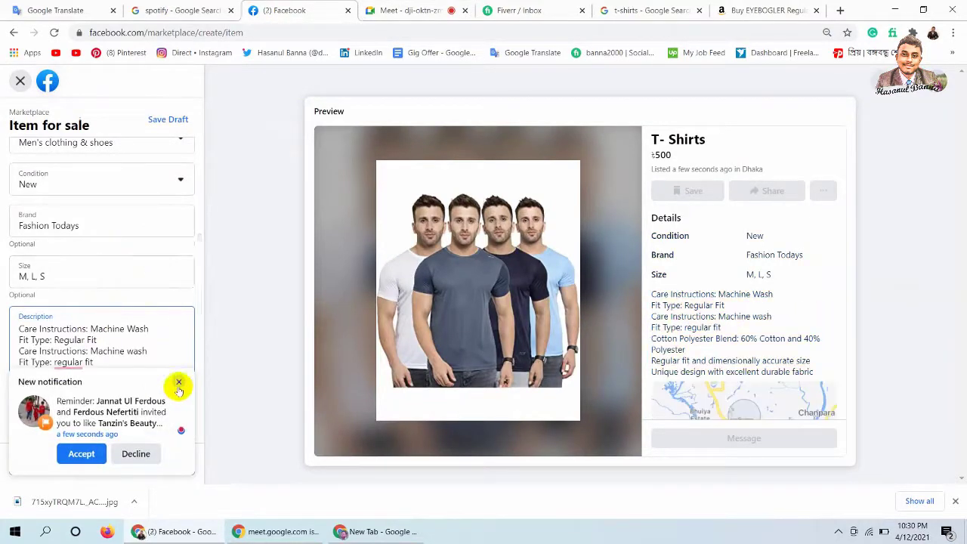
left_click(178, 384)
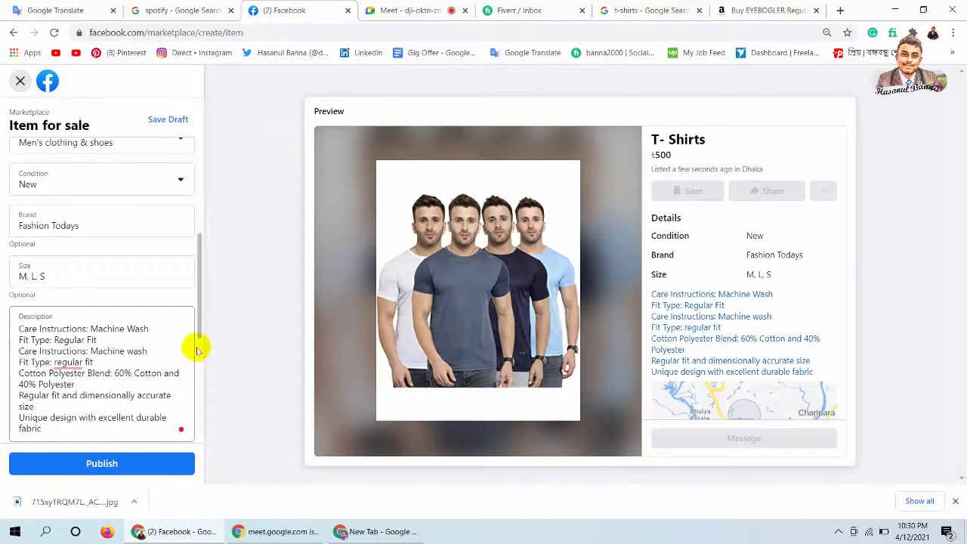
- Accept the Grammarly suggestion to capitalize "regular" in the description's second Fit Type line
left_click_drag(201, 330, 198, 353)
mouse_move(69, 273)
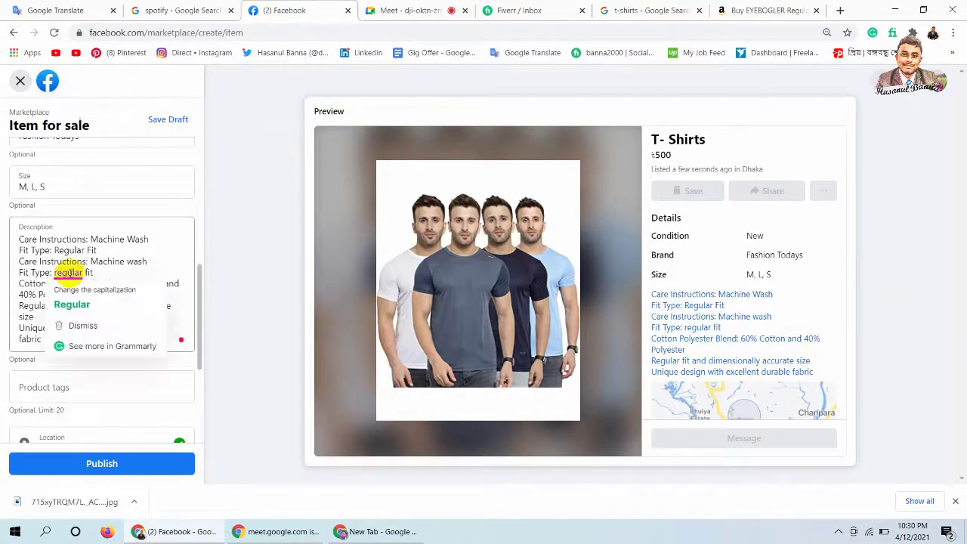
left_click(71, 302)
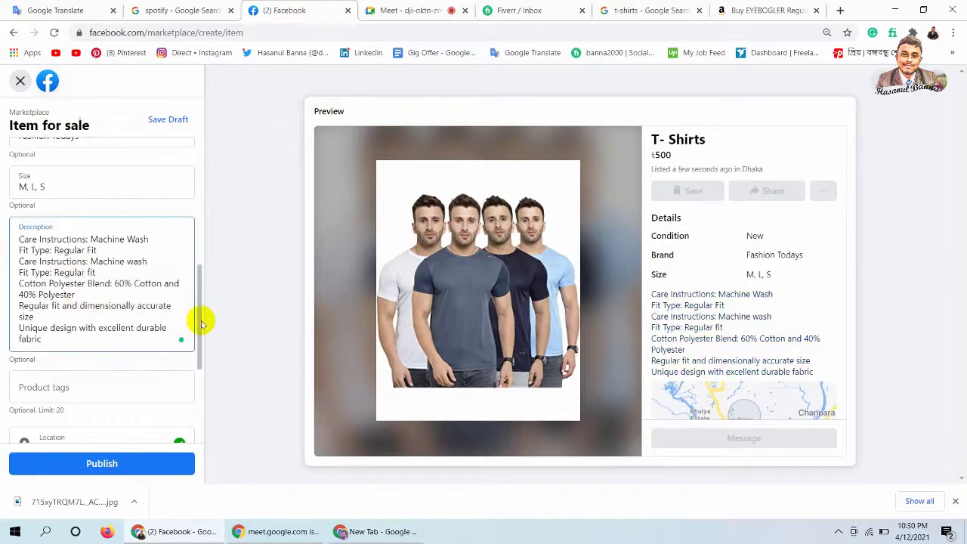
- Add the product tags "T-shirts", "Fashion" and "mans fashion" to the listing
left_click_drag(198, 320, 198, 356)
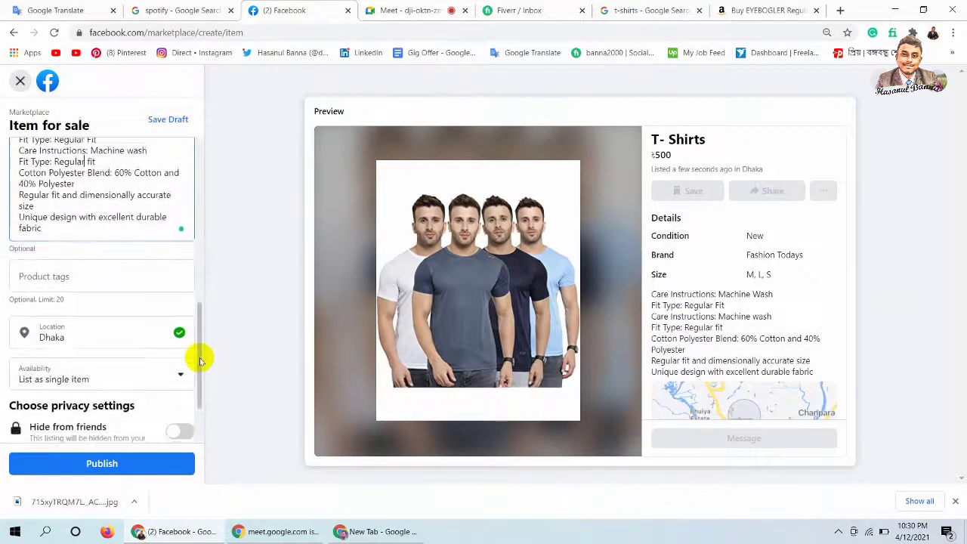
left_click(134, 279)
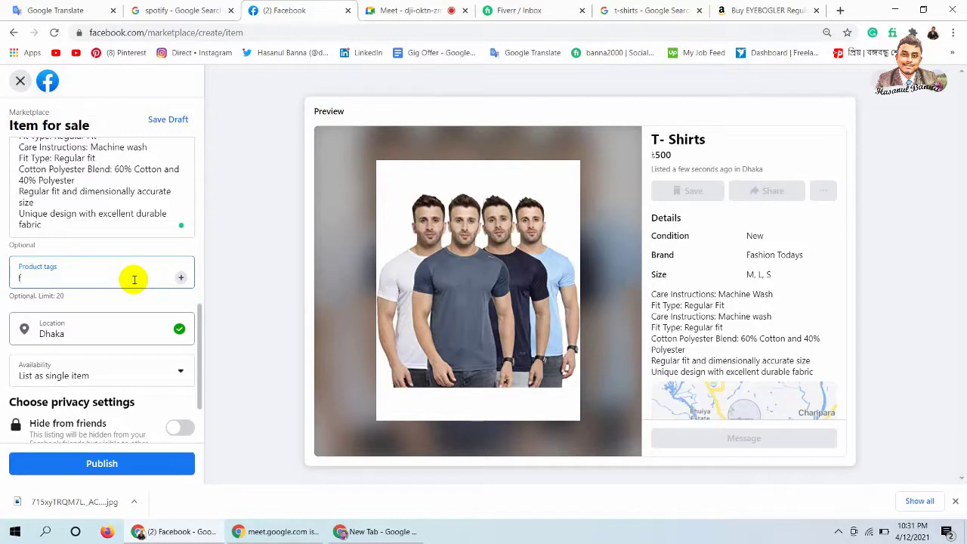
key("BackSpace")
type("T-shirts")
key("Return")
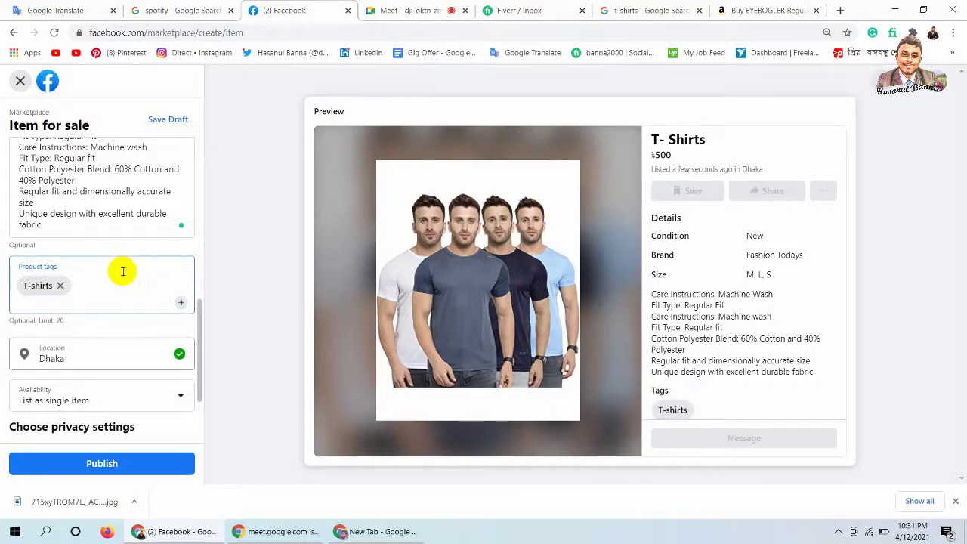
type("Fashion")
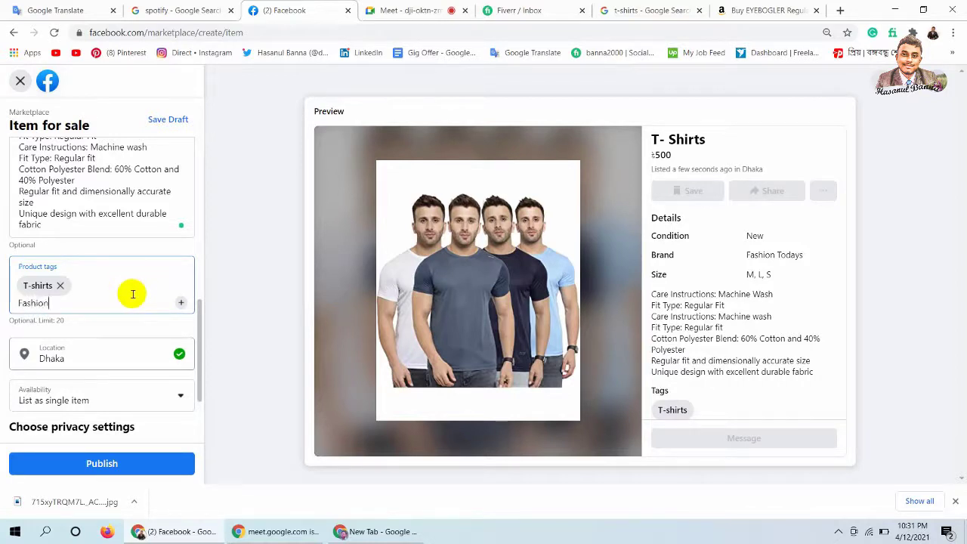
key("Return")
type("m")
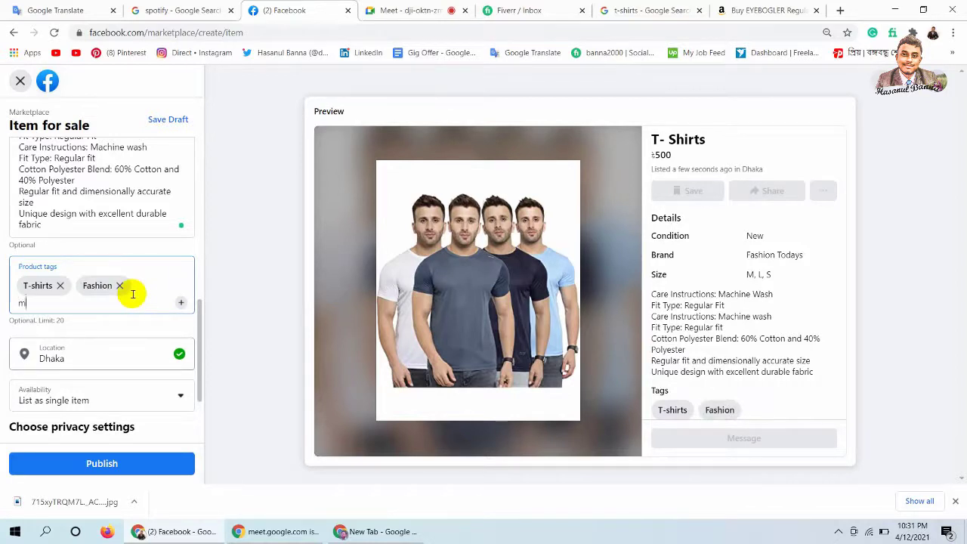
type("ans fashion")
key("Return")
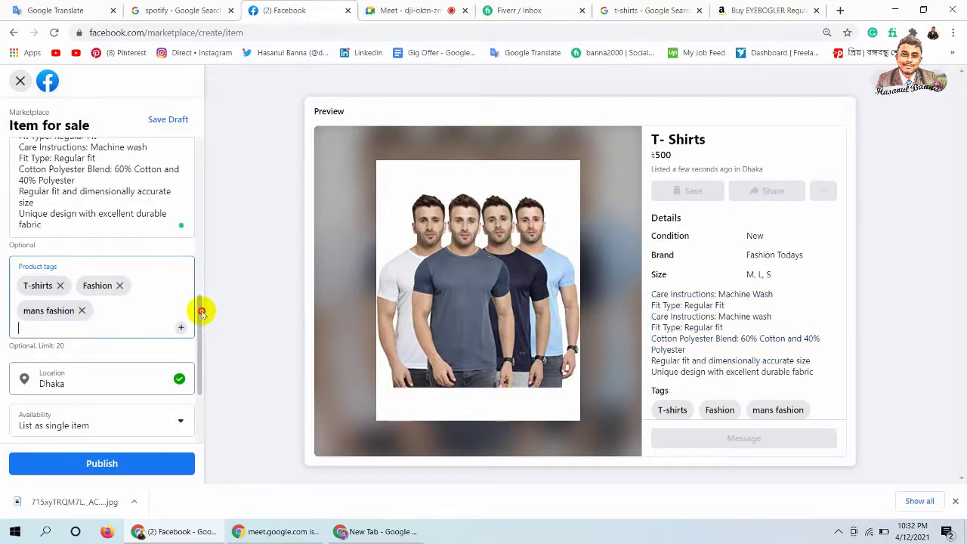
- Set the listing's location to Dhaka, Bangladesh and publish the listing
left_click_drag(201, 309, 201, 335)
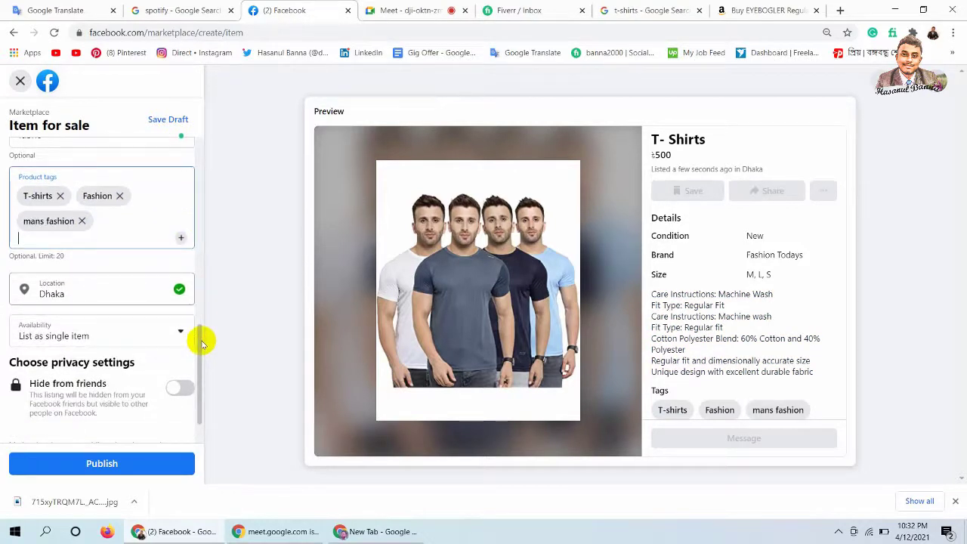
left_click(139, 290)
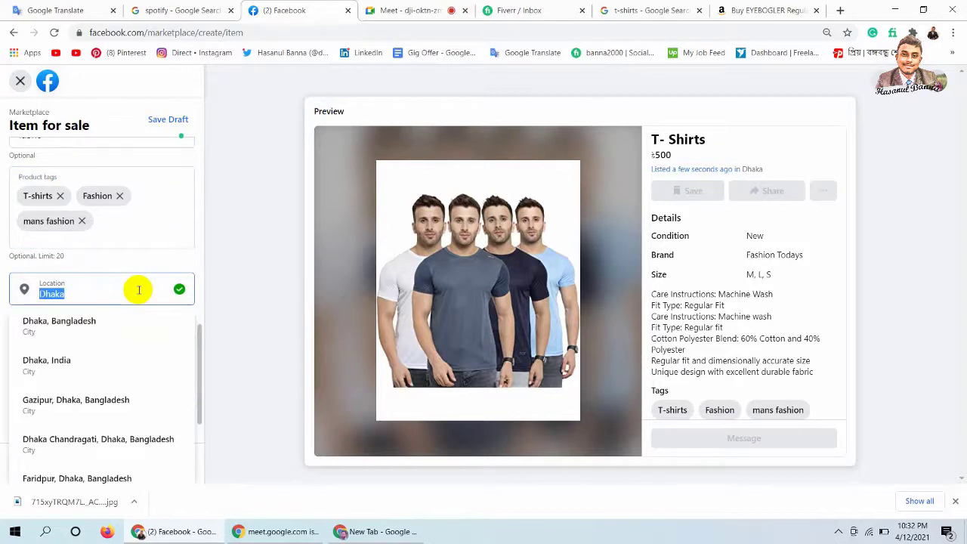
left_click(96, 317)
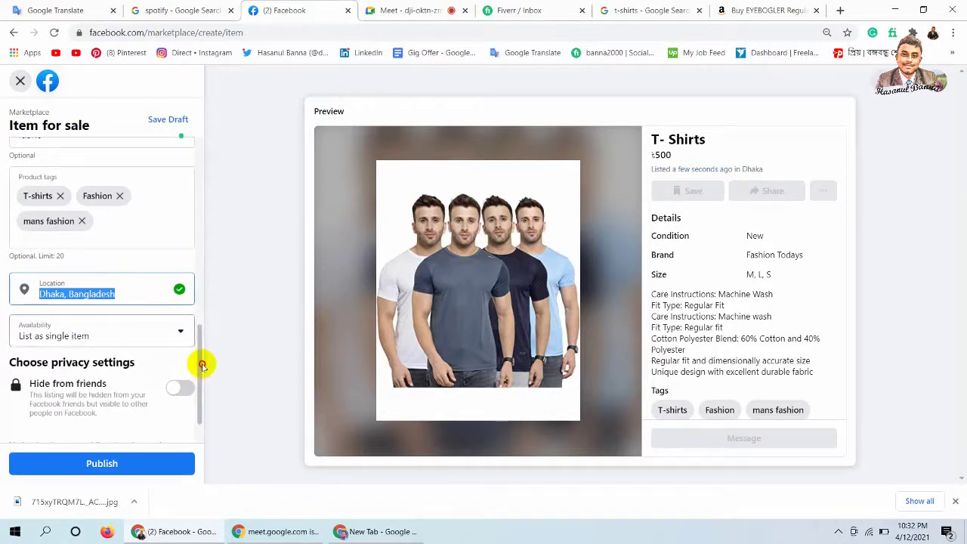
left_click_drag(201, 364, 201, 391)
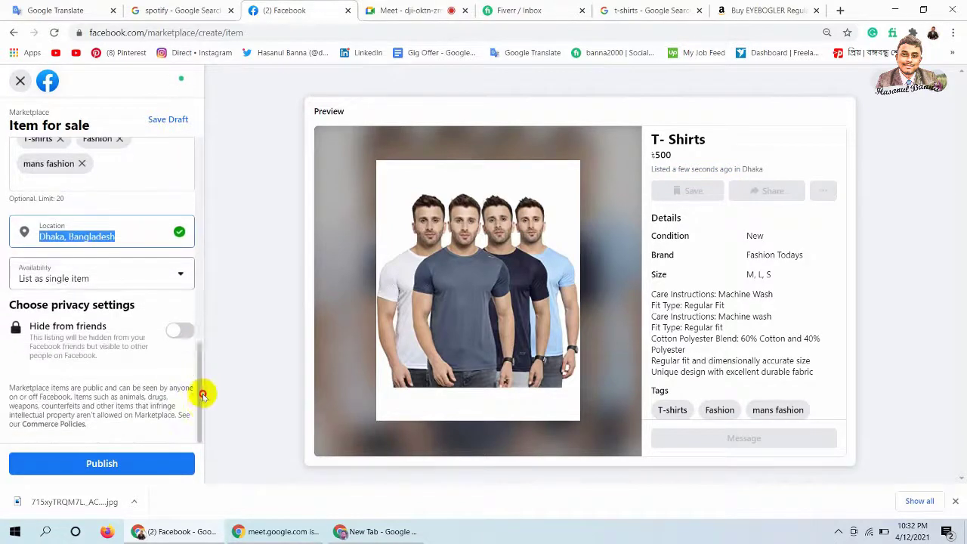
left_click(132, 463)
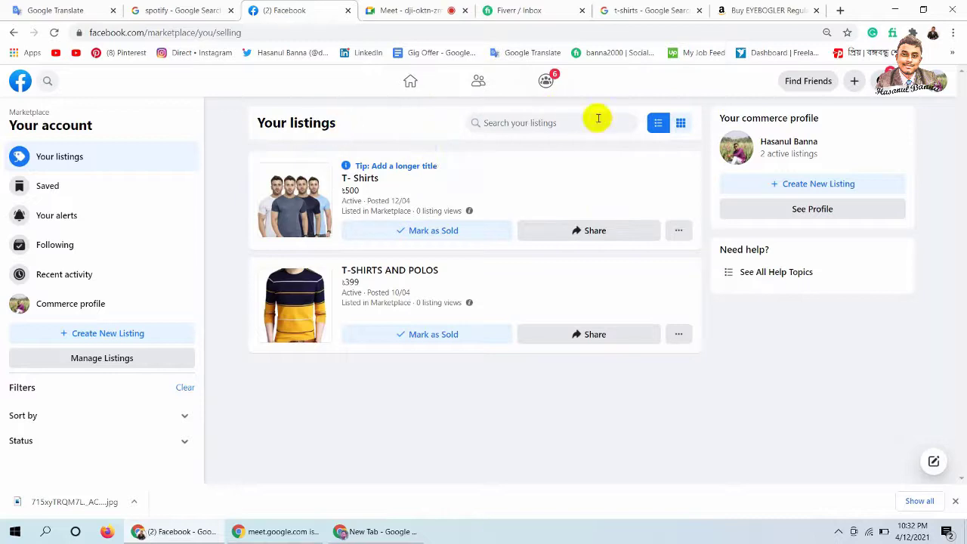
- Examine the sharing choices of the T- Shirts listing, including List in more places, and close that dialog without posting
left_click(618, 229)
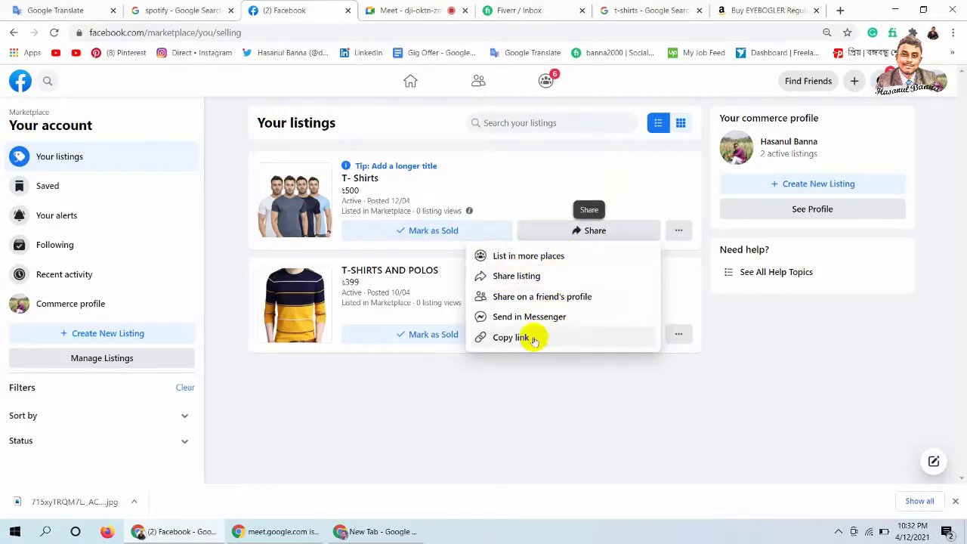
left_click(553, 255)
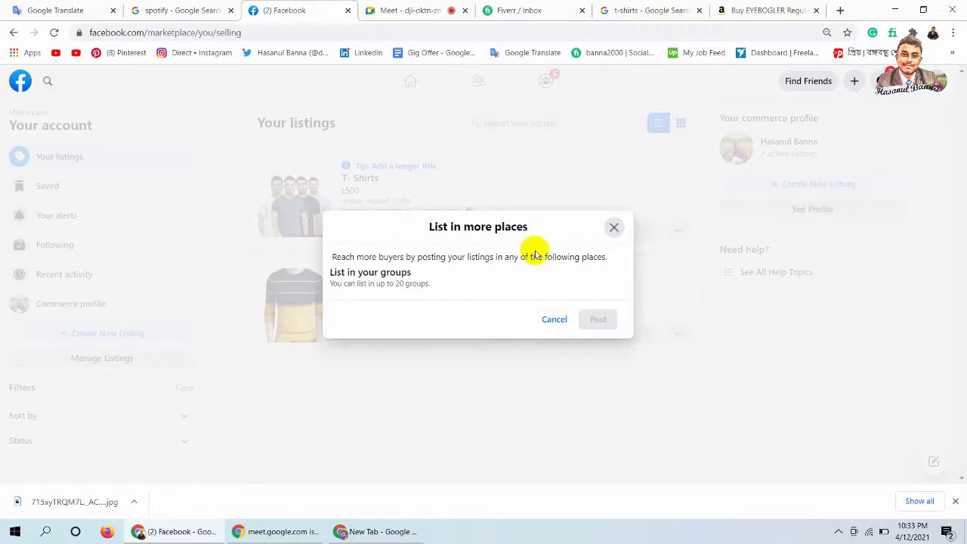
left_click(612, 226)
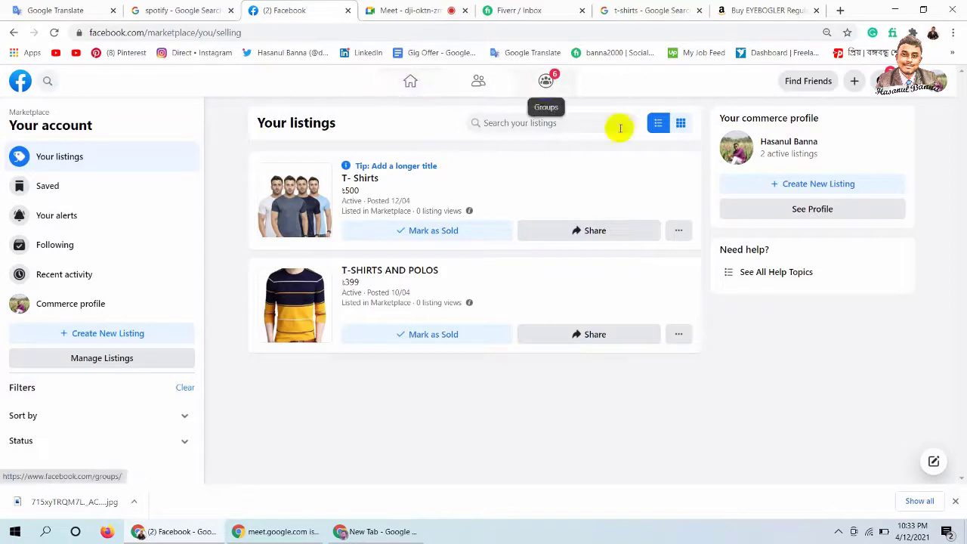
- Go to the Facebook home feed and examine the full expanded list of navigation shortcuts, from Friends to Weather
left_click(411, 83)
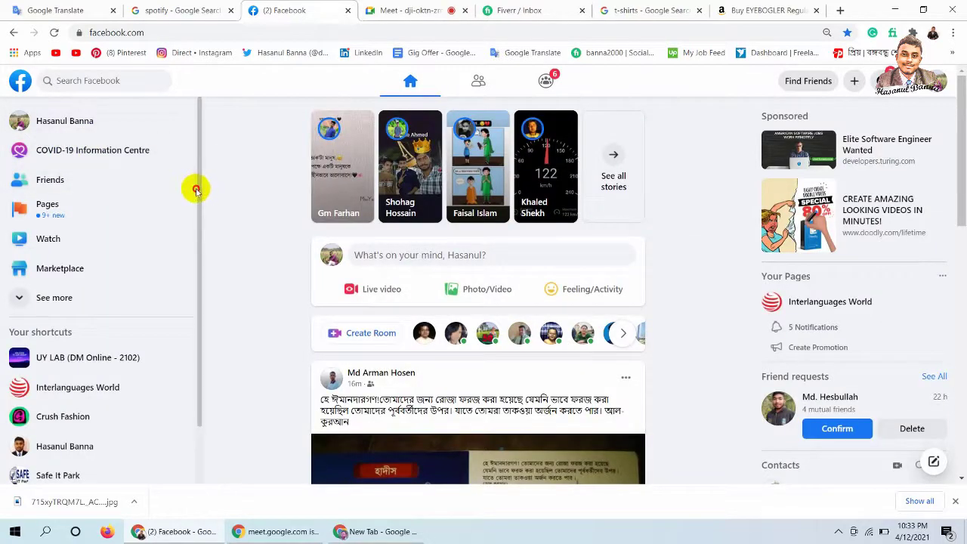
scroll(192, 215, "down", 2)
left_click(24, 226)
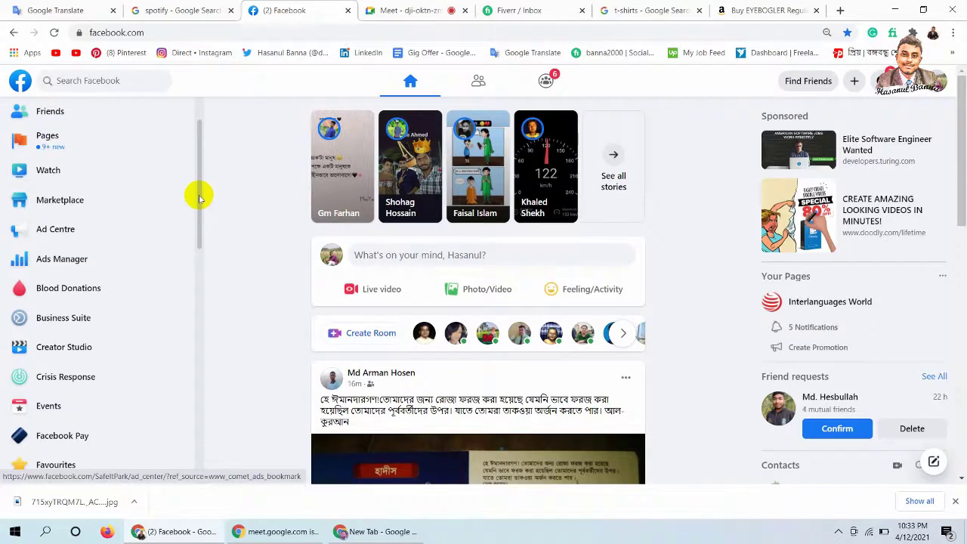
left_click_drag(198, 199, 197, 210)
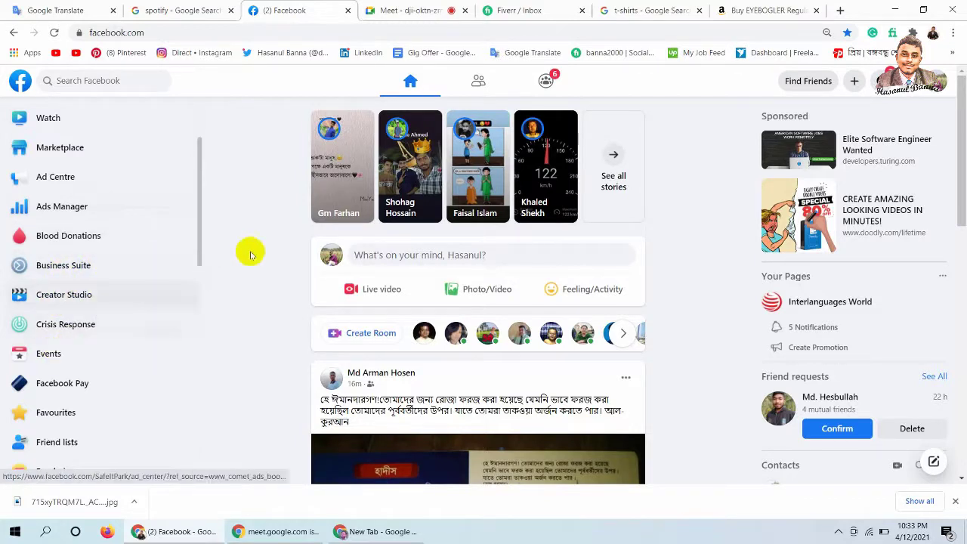
left_click_drag(197, 235, 194, 280)
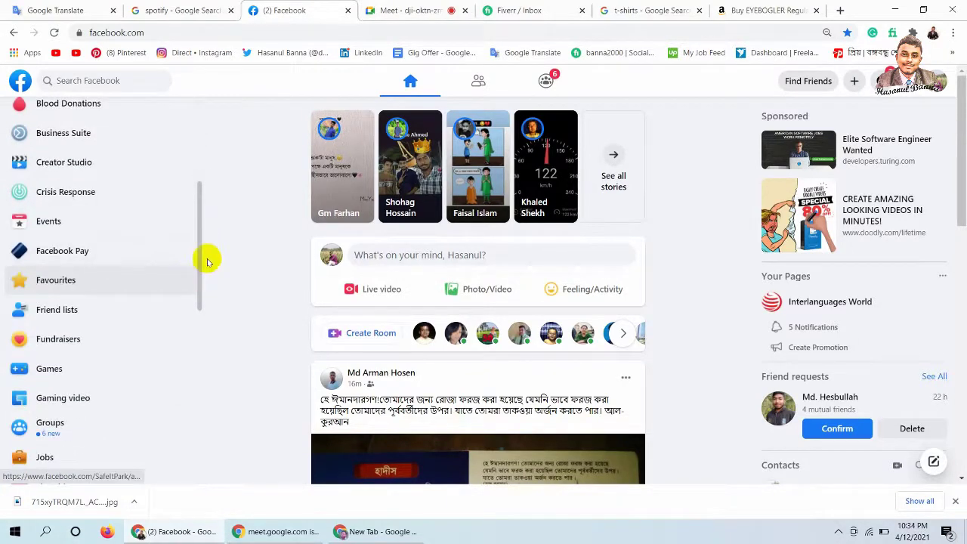
left_click_drag(199, 249, 196, 291)
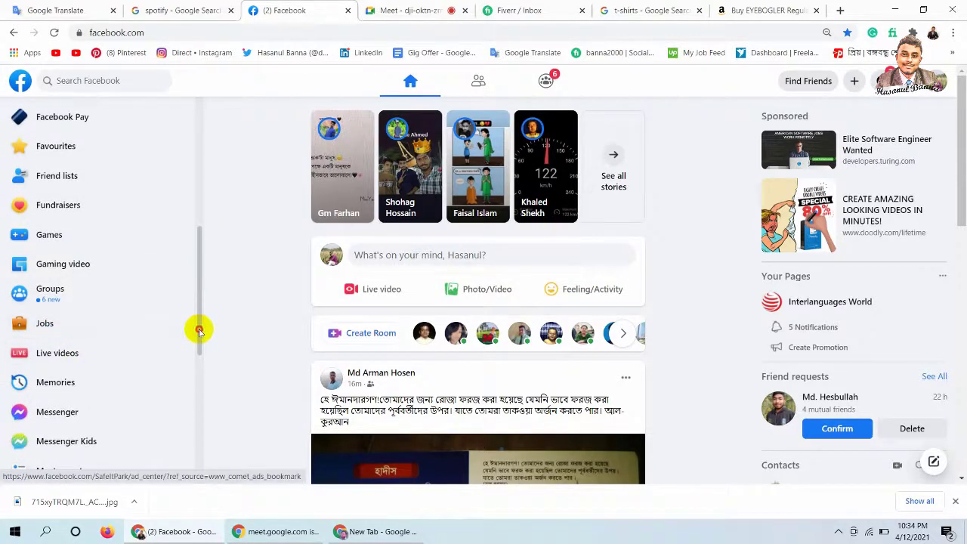
left_click_drag(197, 328, 188, 410)
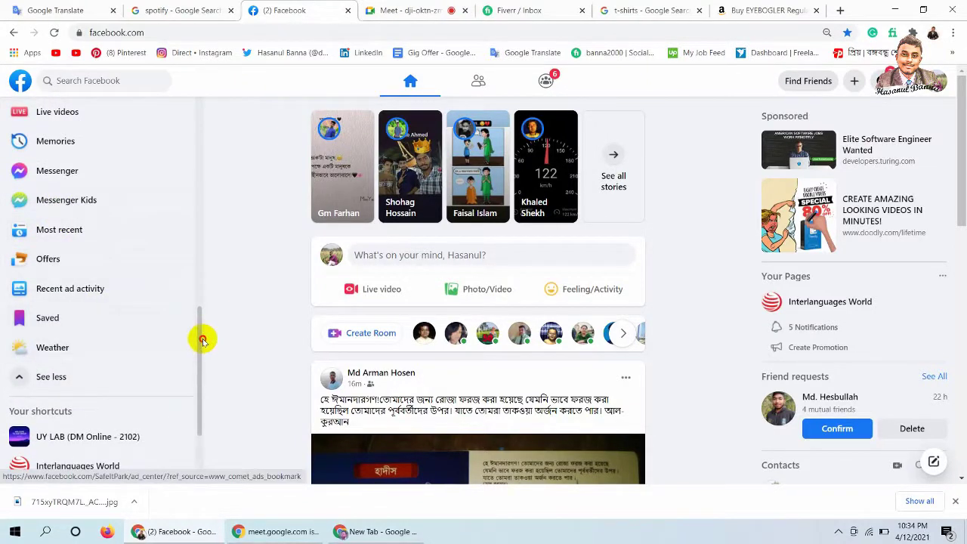
left_click_drag(202, 340, 201, 114)
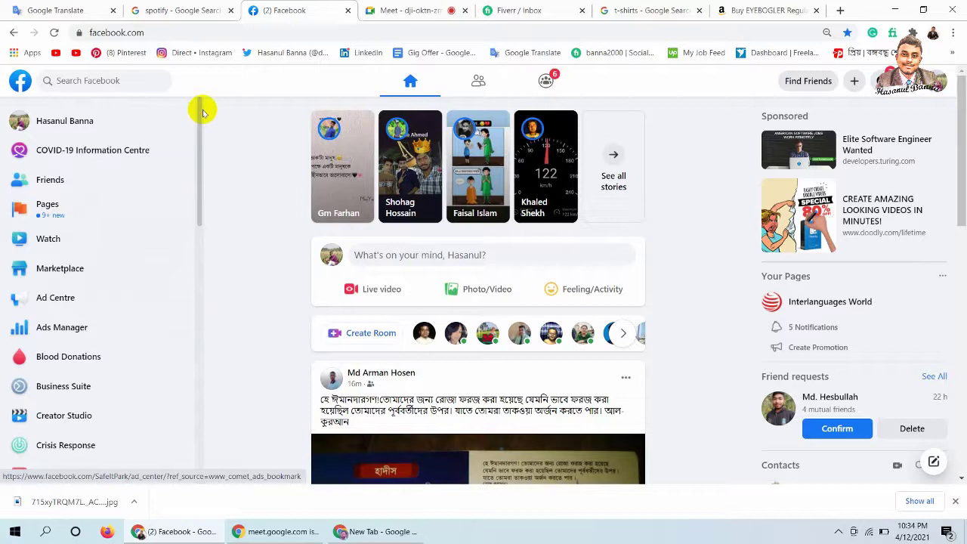
left_click_drag(198, 111, 200, 285)
scroll(189, 325, "down", 1)
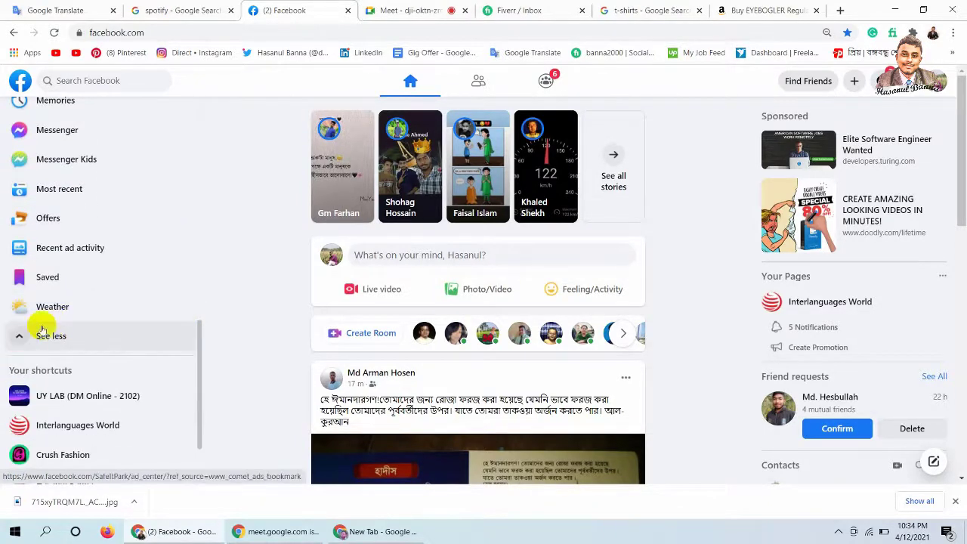
left_click_drag(200, 345, 181, 235)
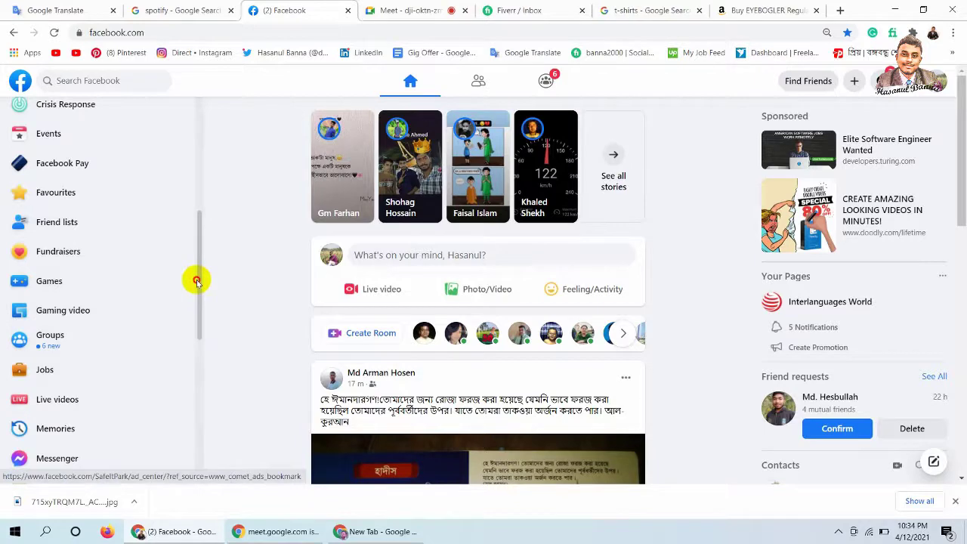
left_click_drag(196, 281, 191, 177)
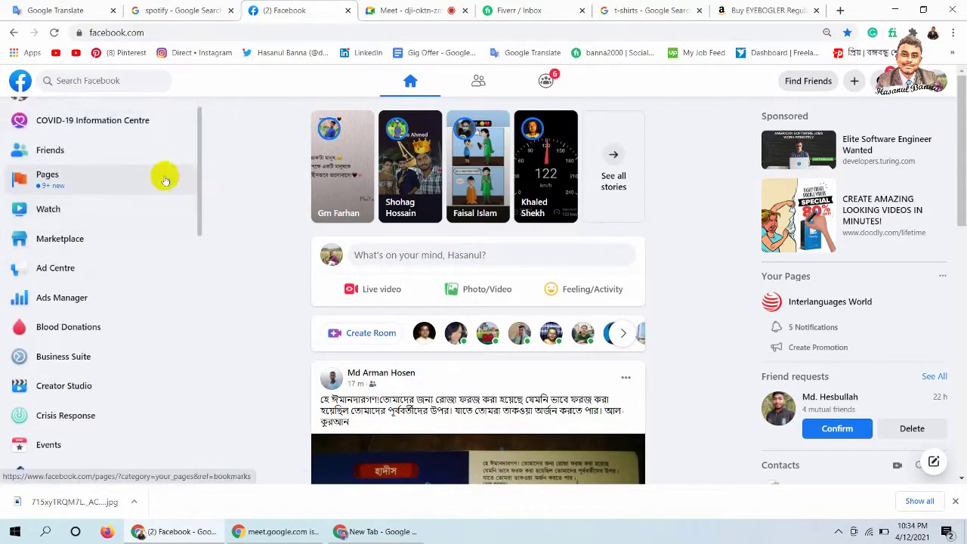
- Open the Horse Drip page from the list of managed pages and check which additional tabs it offers
left_click(121, 176)
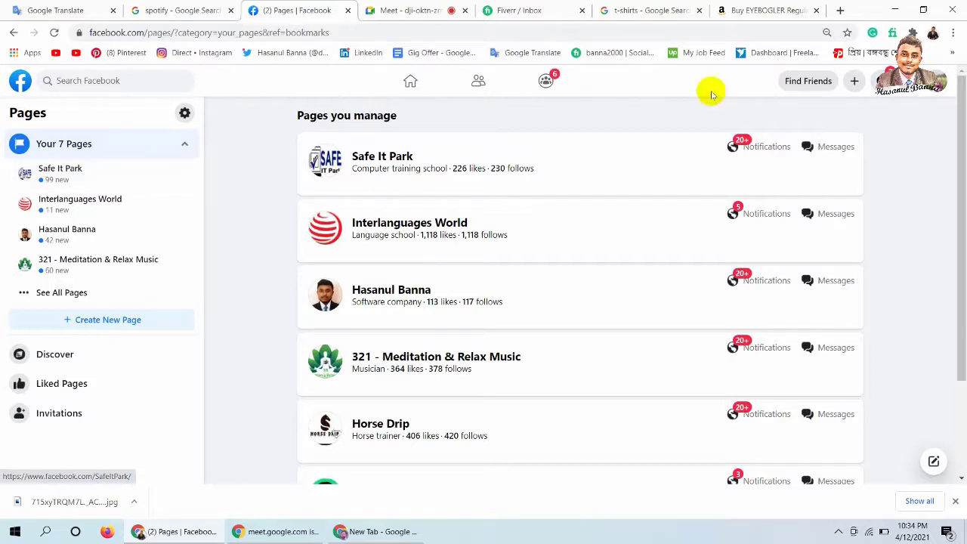
left_click_drag(957, 182, 956, 234)
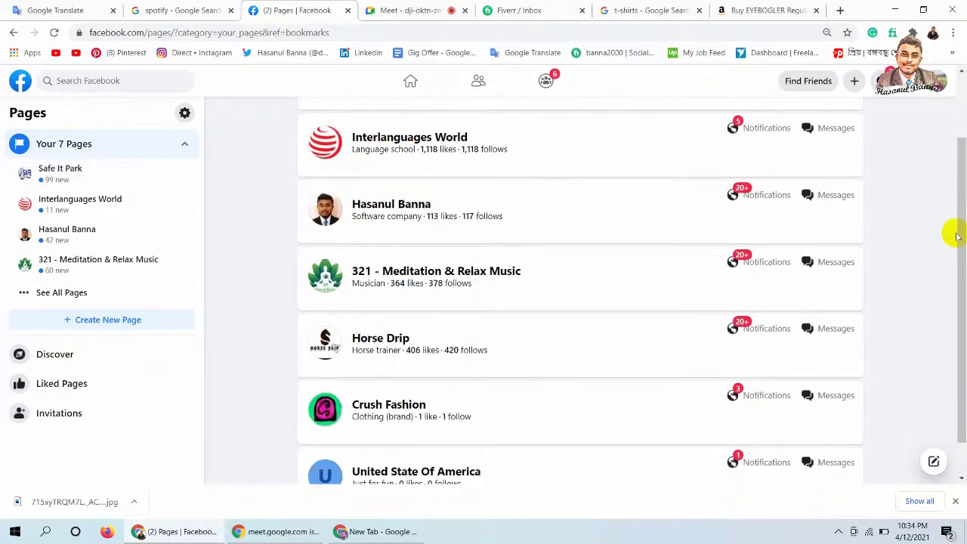
left_click(382, 339)
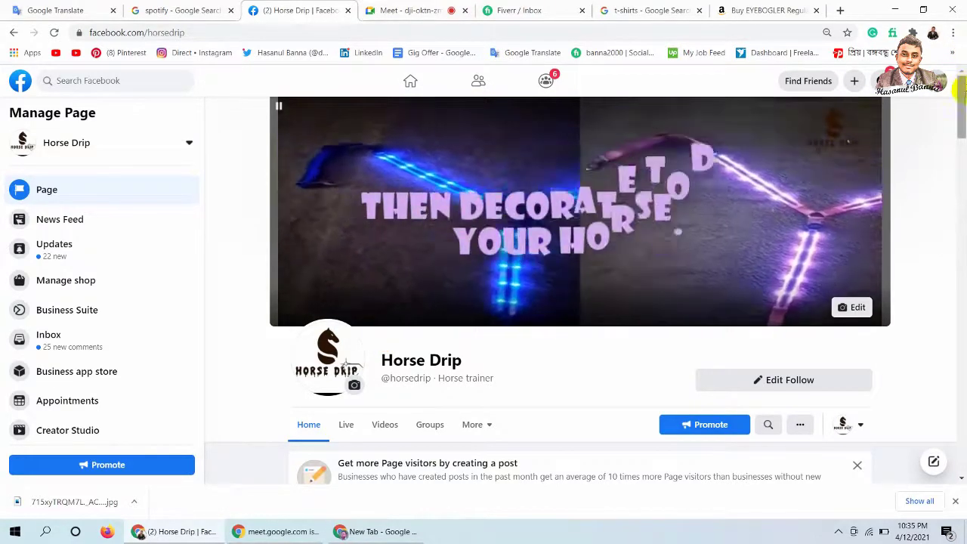
scroll(963, 114, "down", 2)
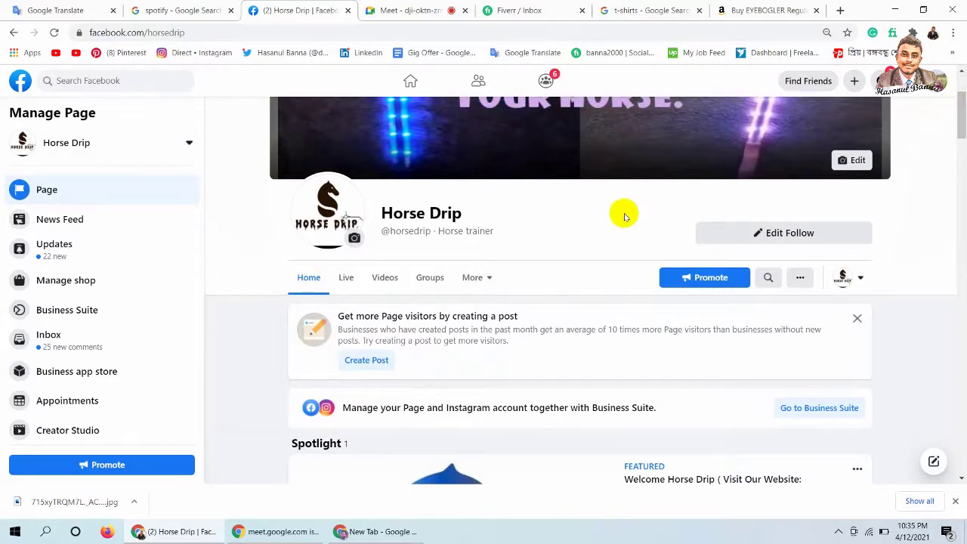
left_click(488, 279)
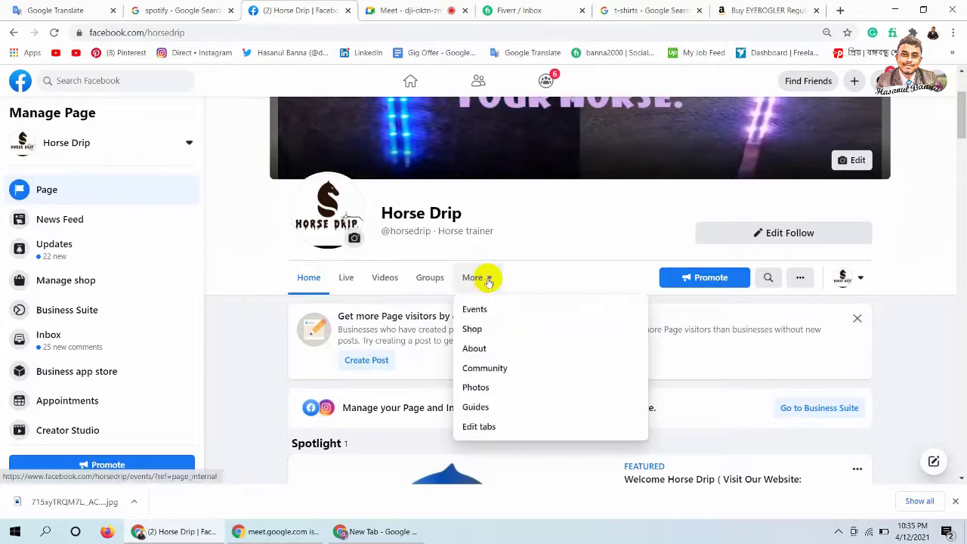
left_click(488, 279)
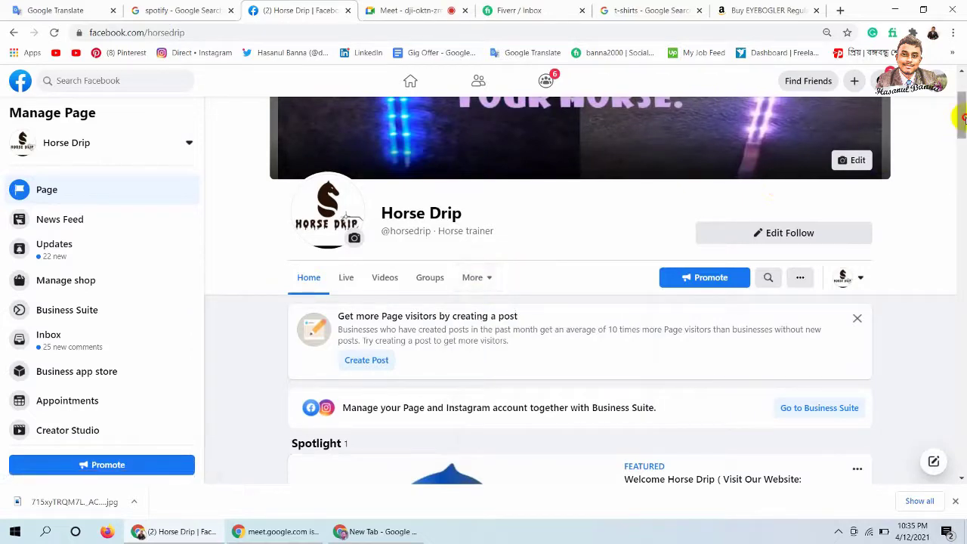
left_click_drag(963, 117, 962, 104)
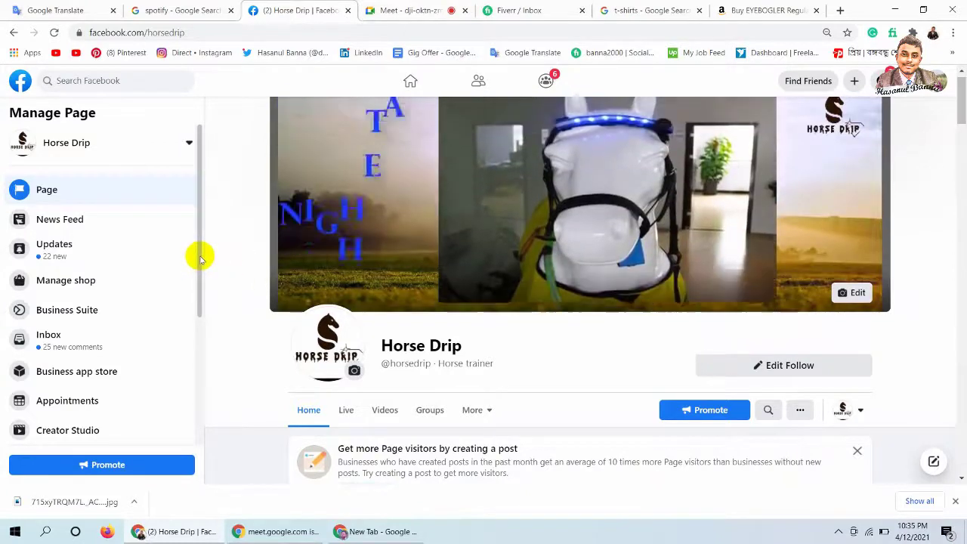
- Open the Templates and tabs section of the Horse Drip page's settings
left_click_drag(200, 257, 181, 401)
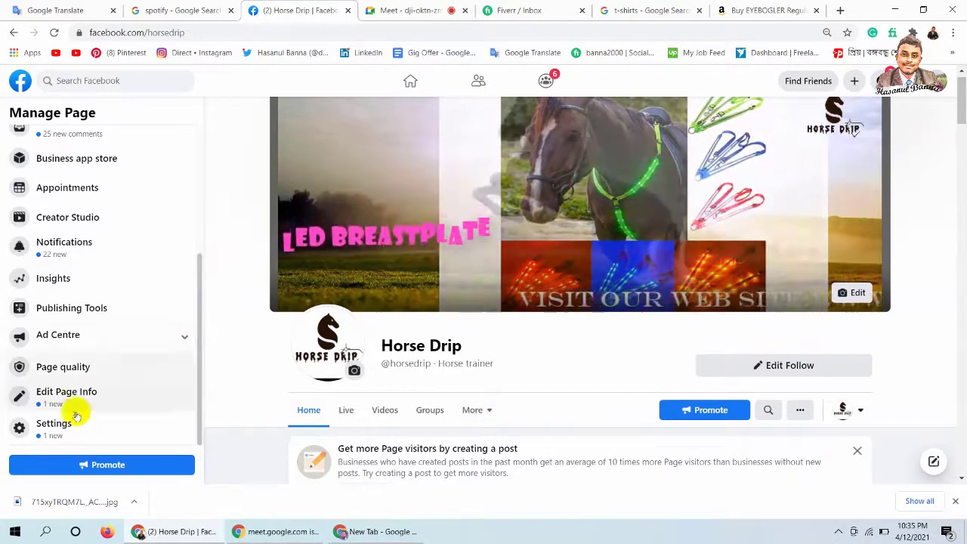
left_click(54, 424)
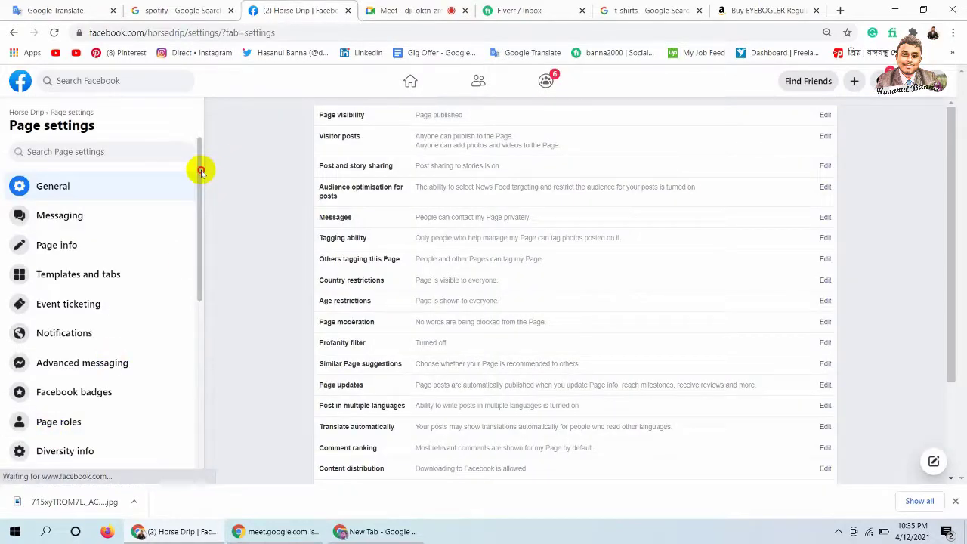
left_click_drag(201, 172, 201, 190)
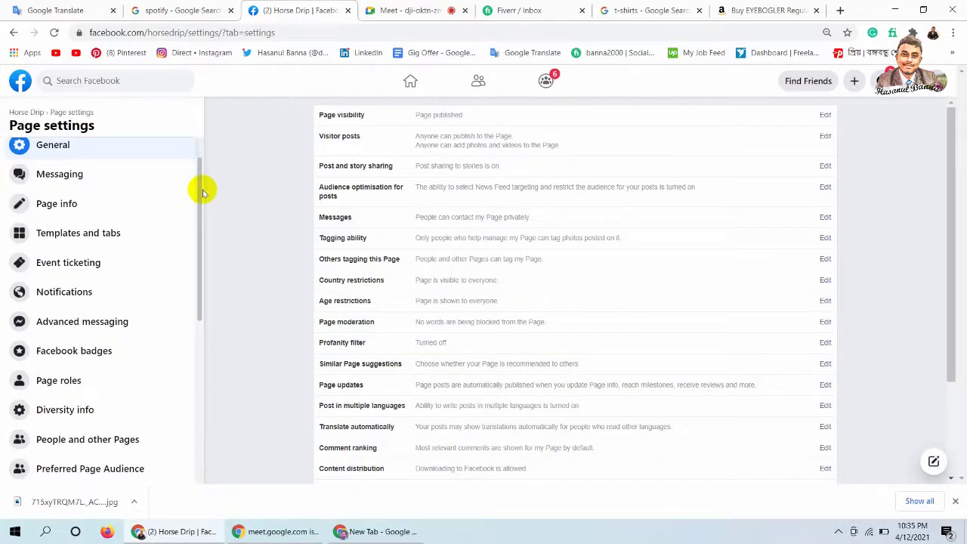
left_click(74, 235)
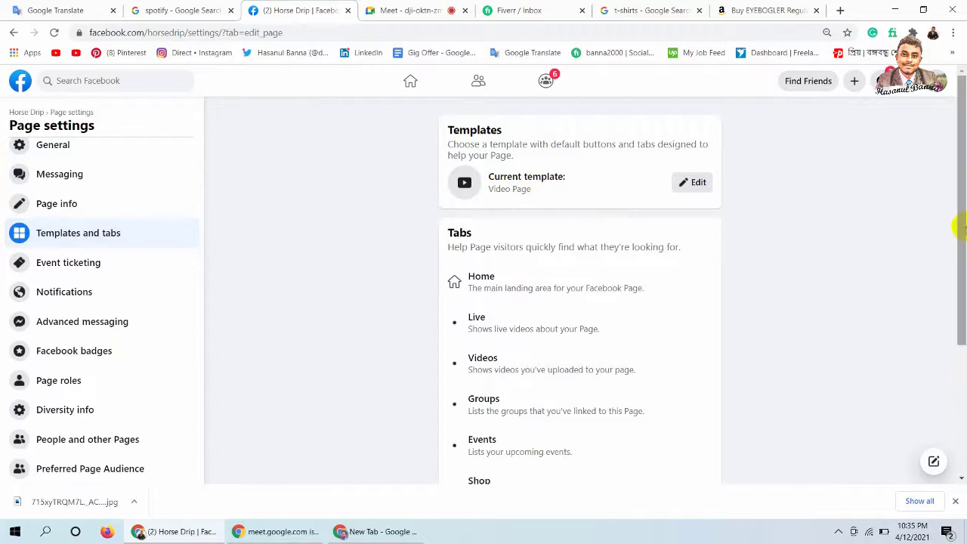
mouse_move(957, 225)
left_mouse_down()
mouse_move(959, 281)
mouse_move(956, 224)
left_mouse_up()
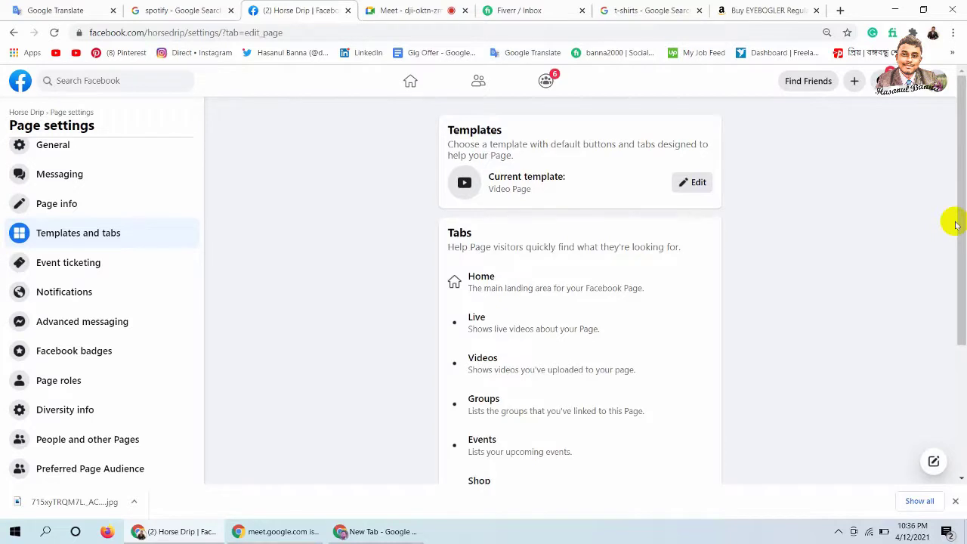
- Apply the Shopping template to the Horse Drip page
left_click(697, 184)
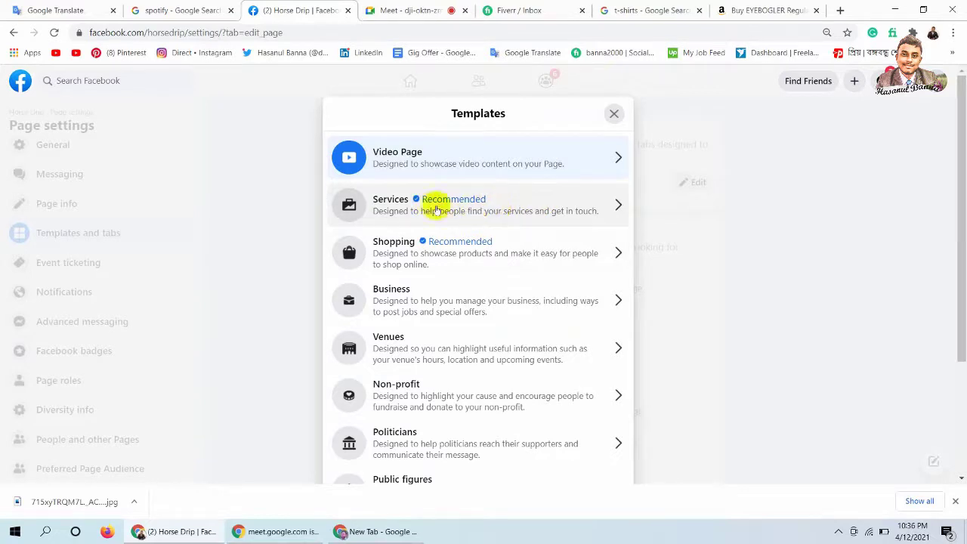
left_click(544, 252)
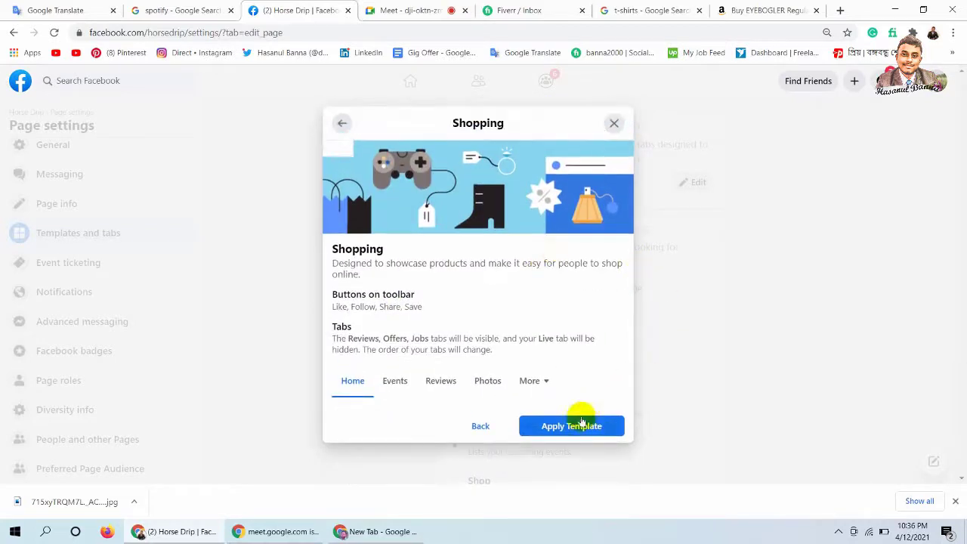
left_click(572, 426)
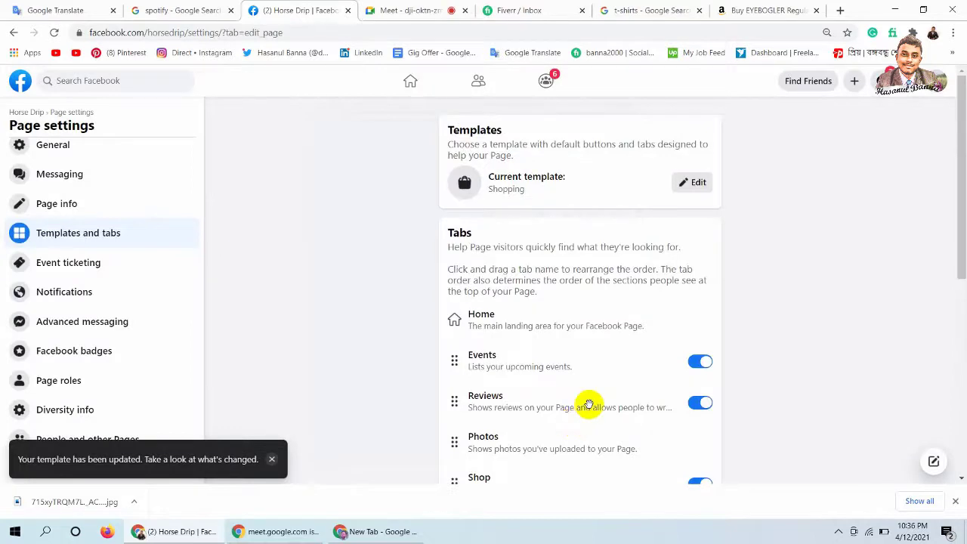
- Reorder the page's tabs by moving Reviews above Events and placing Shop directly below Home
left_click_drag(956, 168, 957, 226)
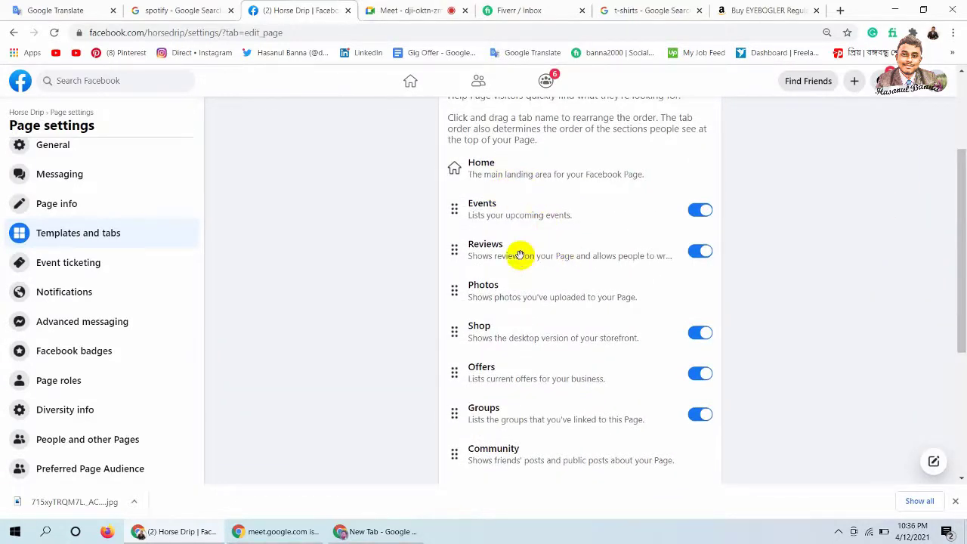
left_click_drag(521, 247, 518, 212)
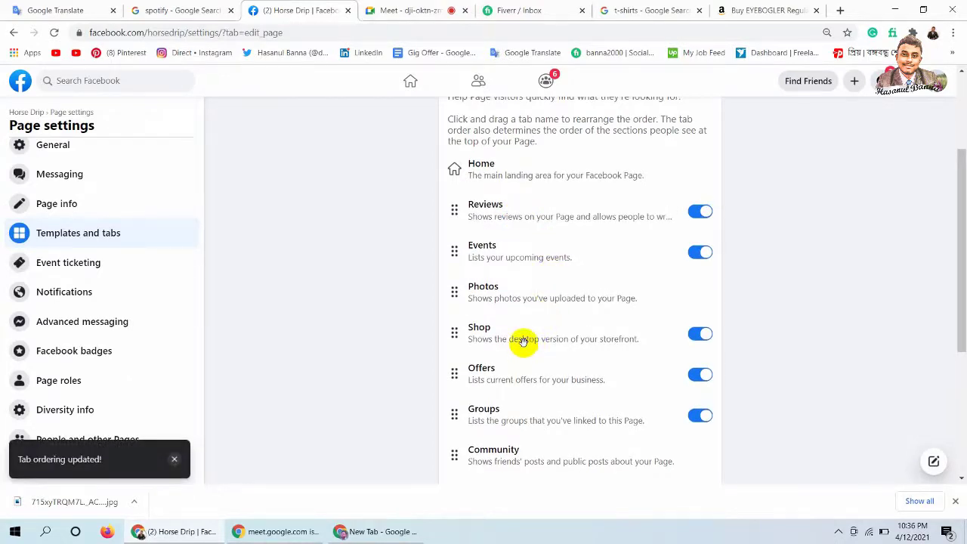
left_click_drag(523, 342, 520, 192)
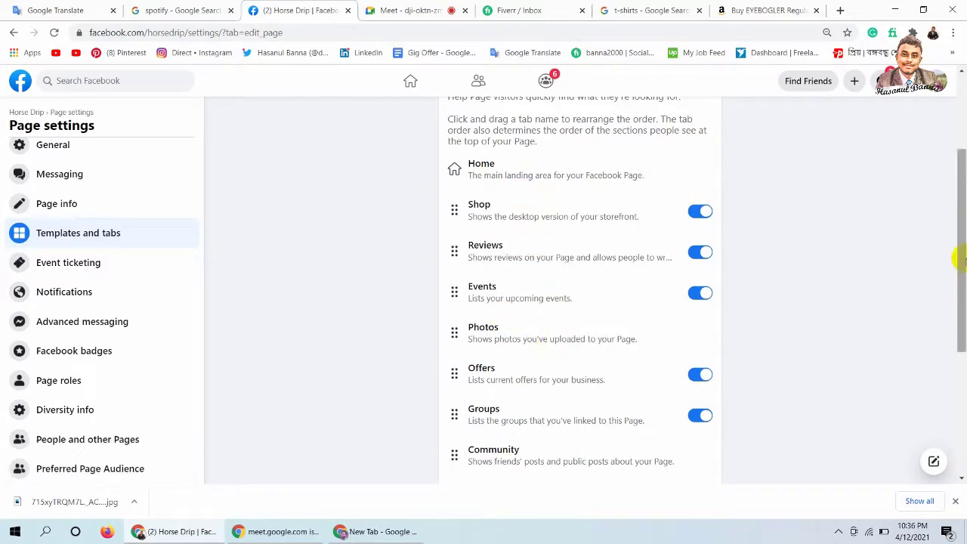
left_click_drag(958, 259, 964, 138)
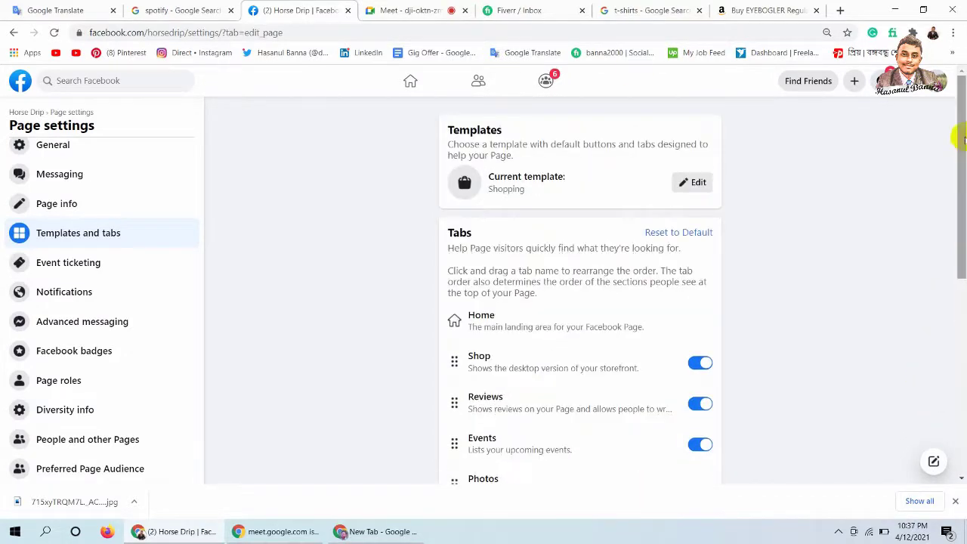
- Return to the Horse Drip page through the managed pages list and examine its tab bar and additional tabs
left_click(98, 150)
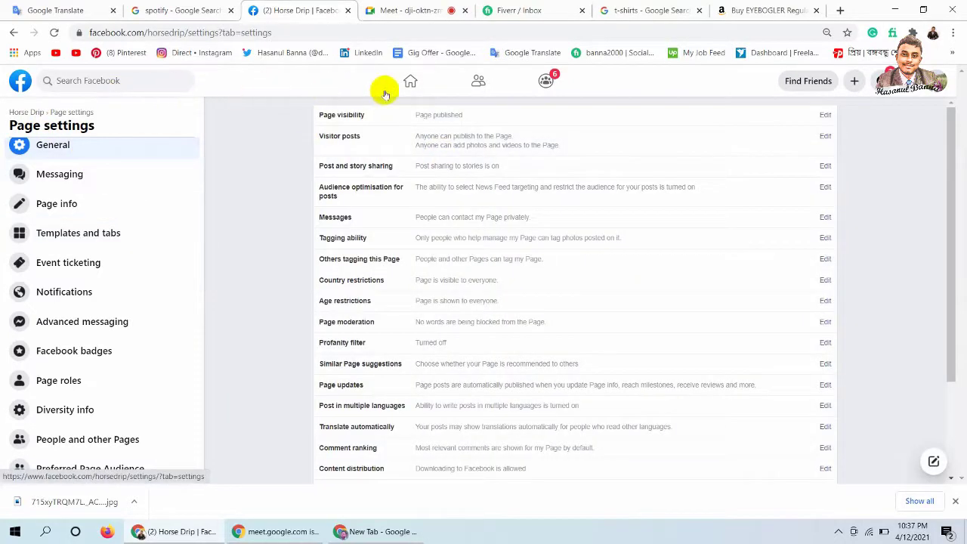
left_click(408, 85)
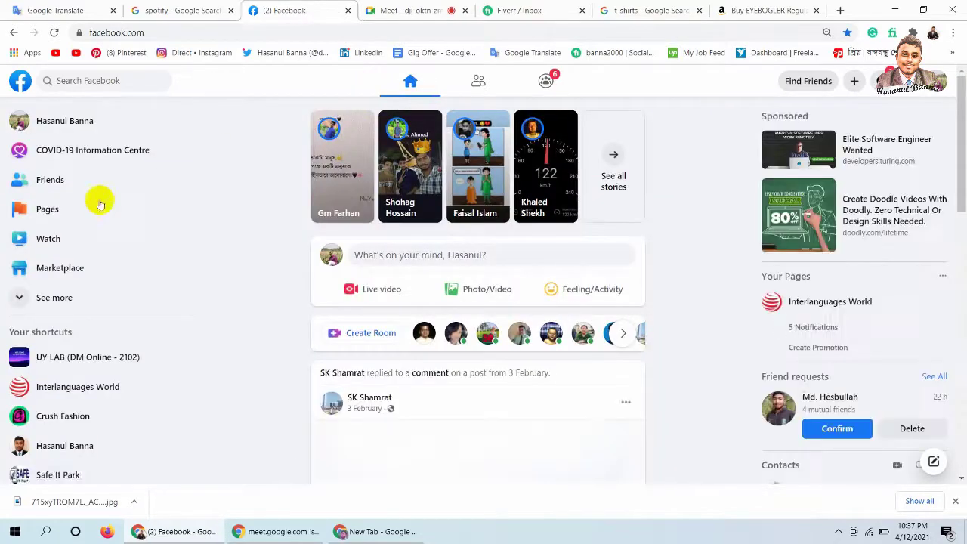
left_click(55, 211)
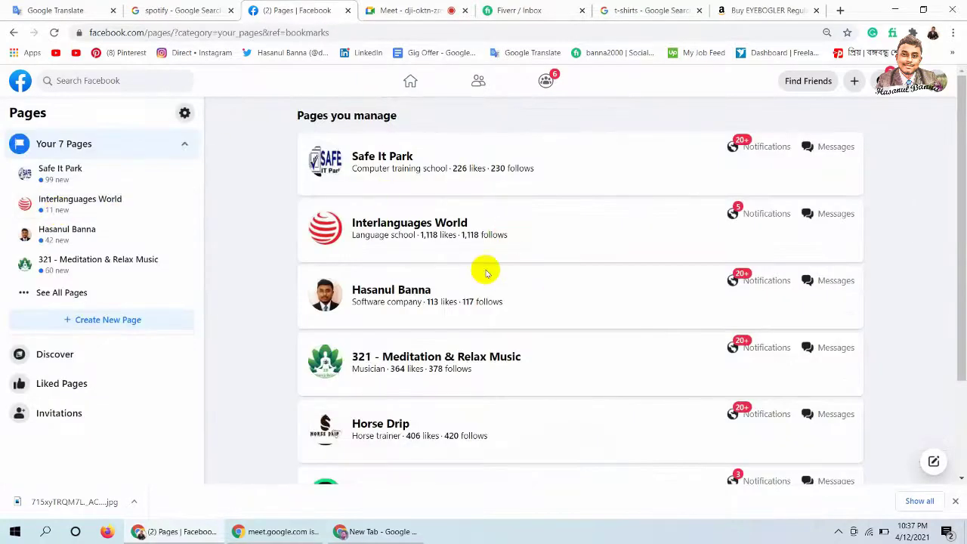
left_click(378, 424)
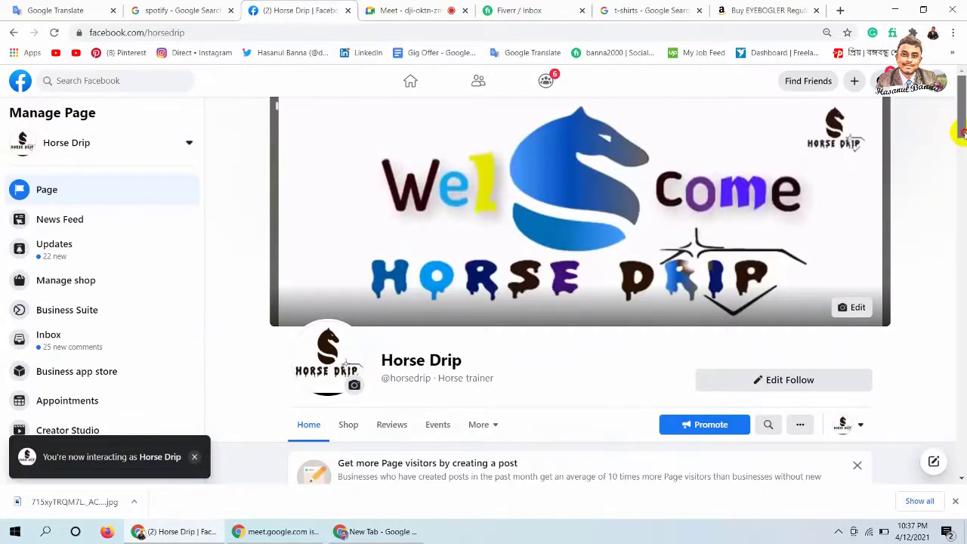
scroll(961, 148, "down", 1)
scroll(961, 148, "down", 1)
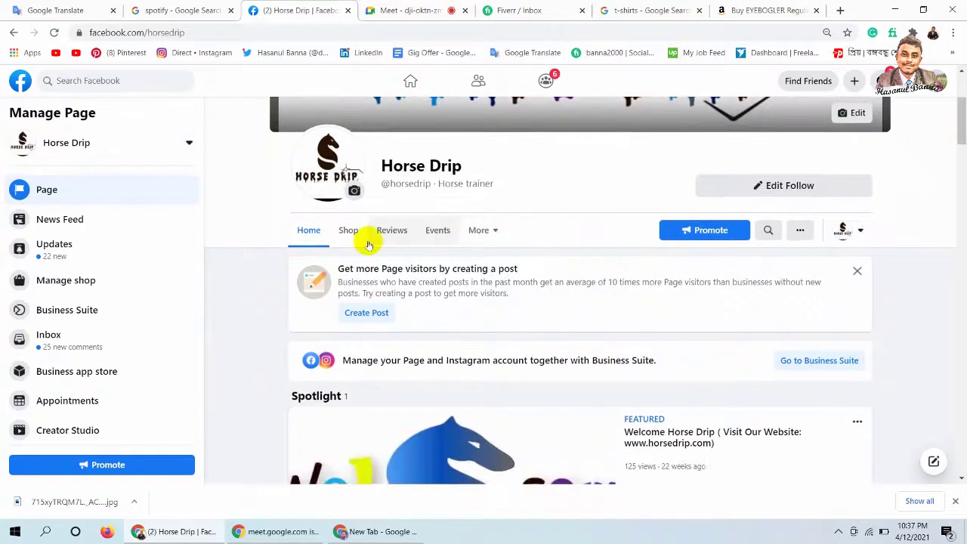
left_click(499, 232)
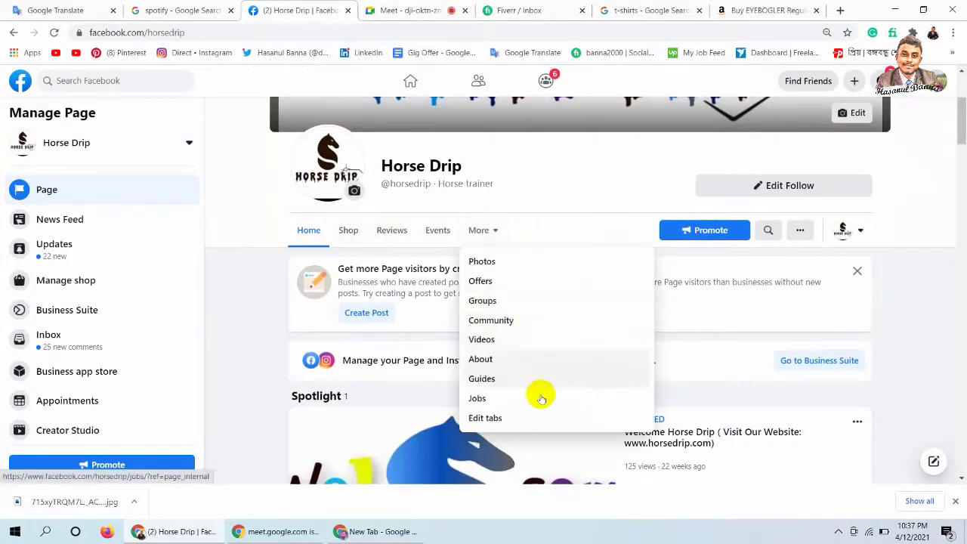
- Close the additional tabs list and open the shop management area for the Horse Drip page
left_click(562, 227)
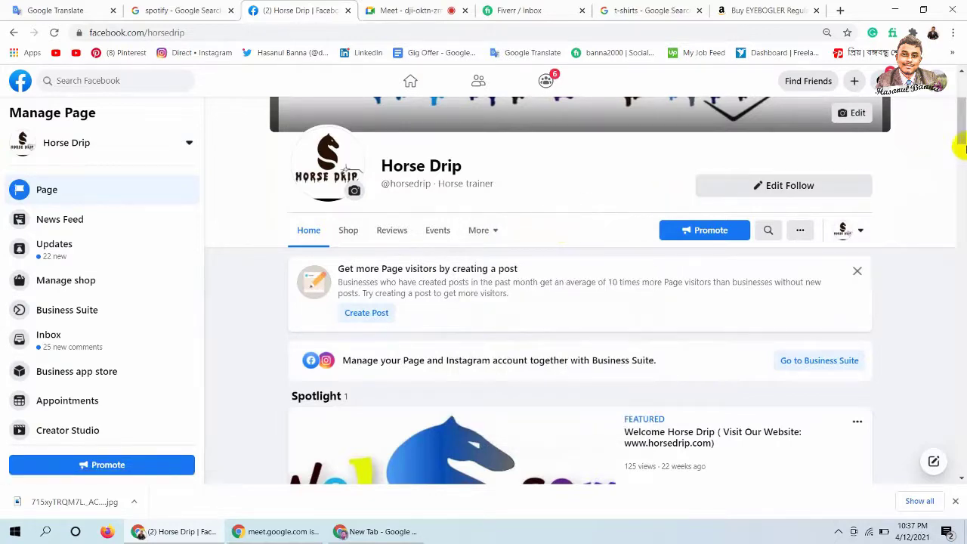
left_click_drag(962, 135, 961, 119)
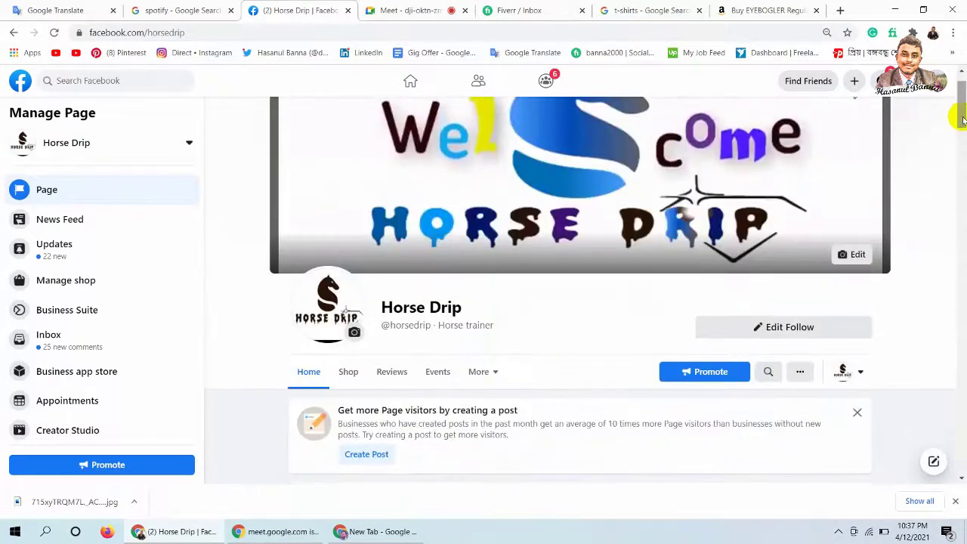
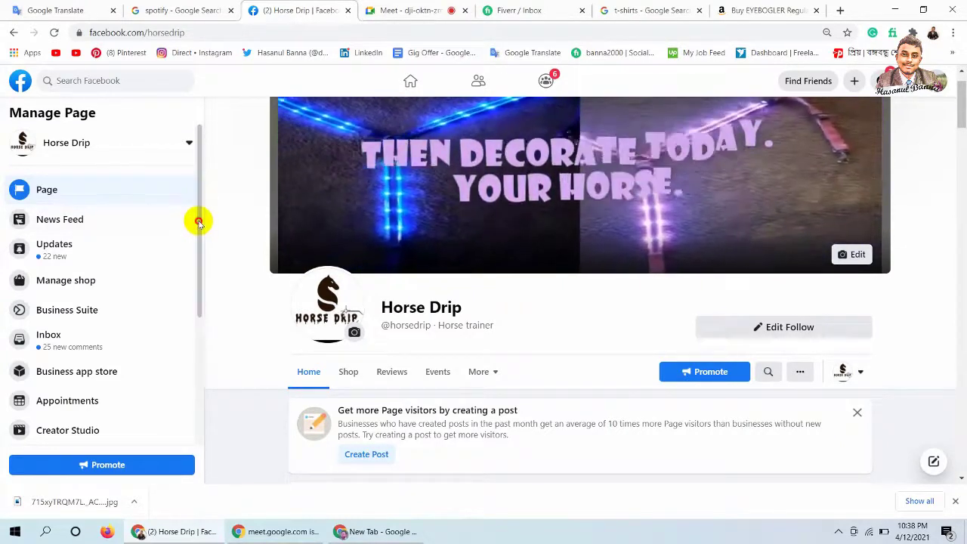
left_click_drag(196, 218, 196, 194)
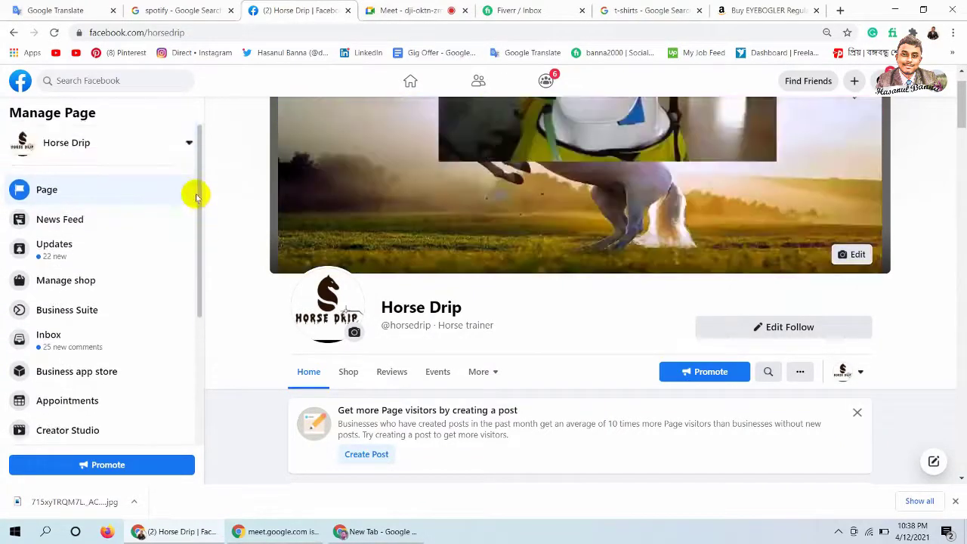
left_click(44, 281)
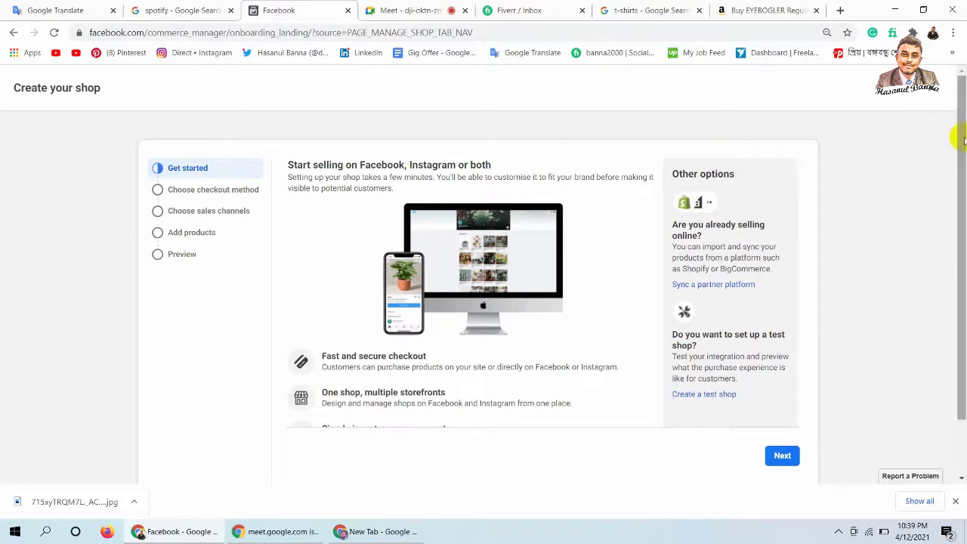
- Start the shop setup from the Get started stage and examine the available checkout methods
left_click_drag(957, 141, 953, 102)
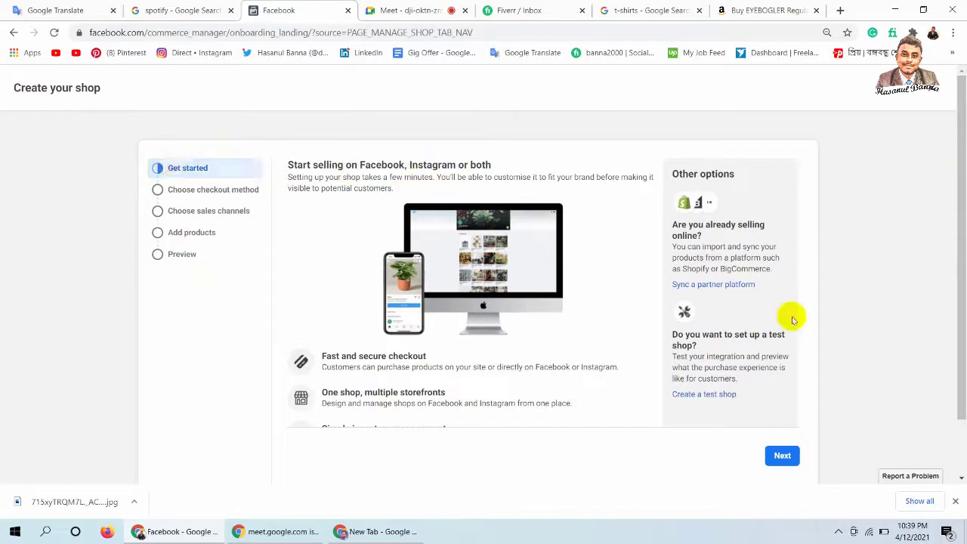
left_click_drag(952, 199, 952, 253)
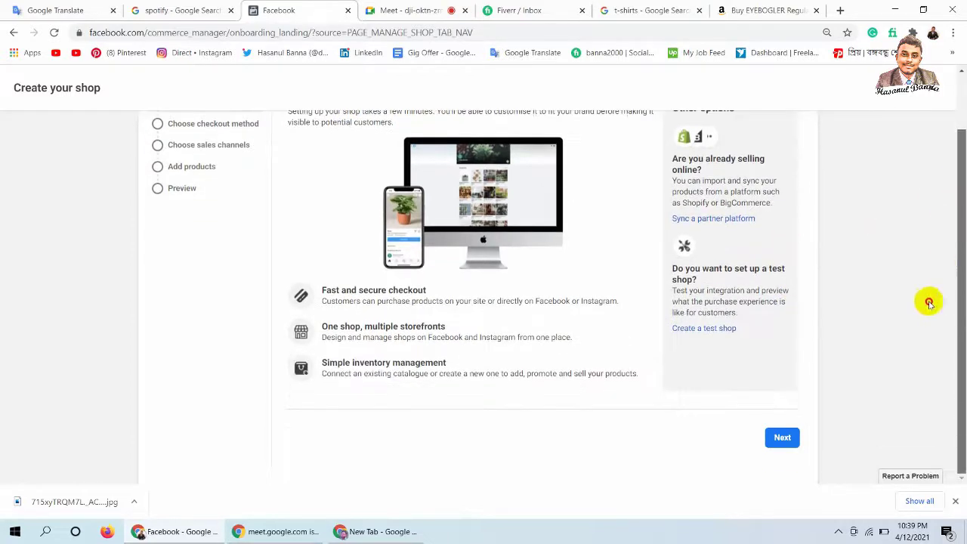
left_click(783, 438)
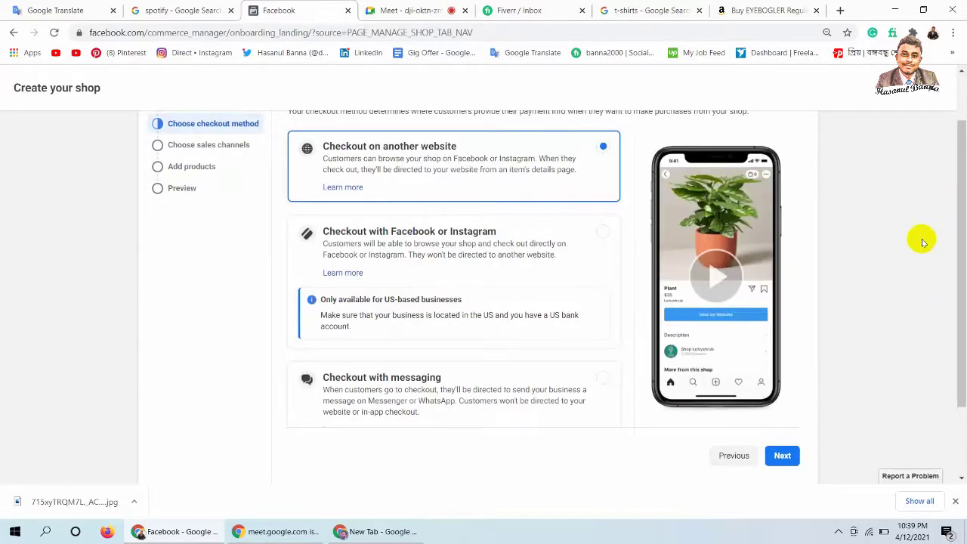
mouse_move(955, 205)
left_mouse_down()
mouse_move(949, 151)
mouse_move(944, 200)
left_mouse_up()
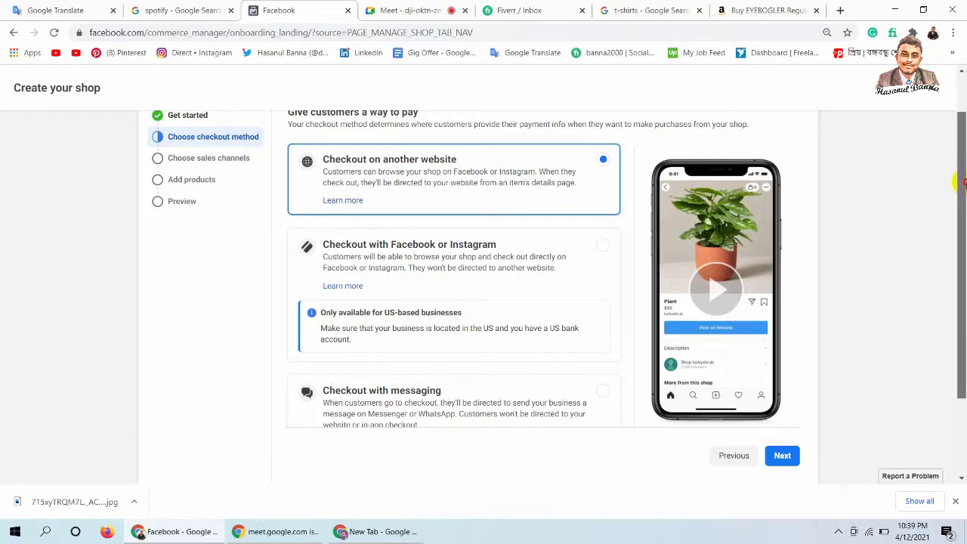
left_click_drag(961, 179, 964, 204)
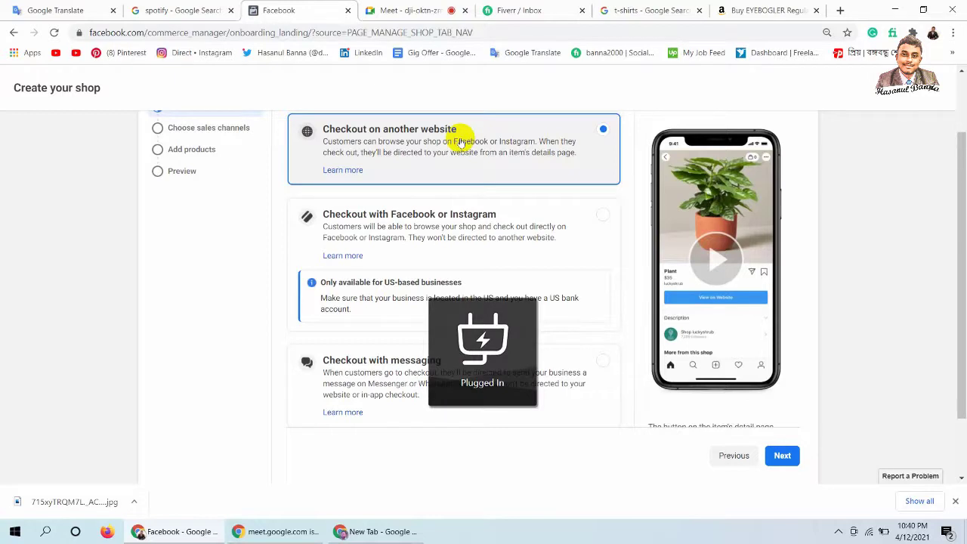
left_click(840, 11)
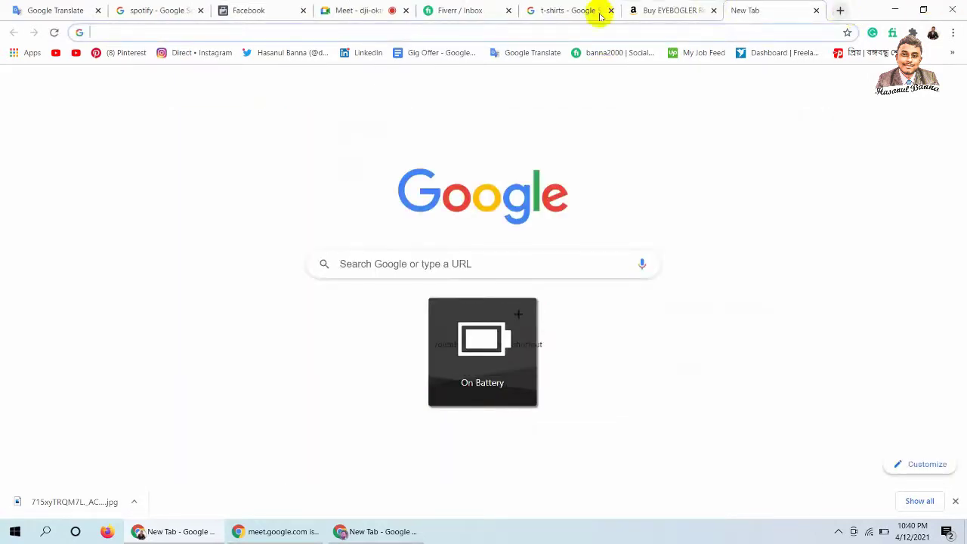
left_click(838, 531)
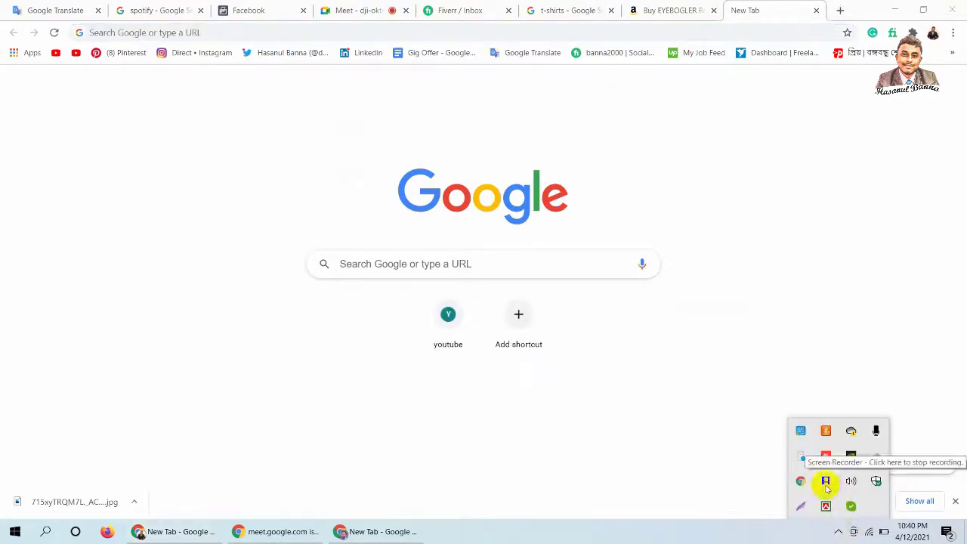
left_click(421, 499)
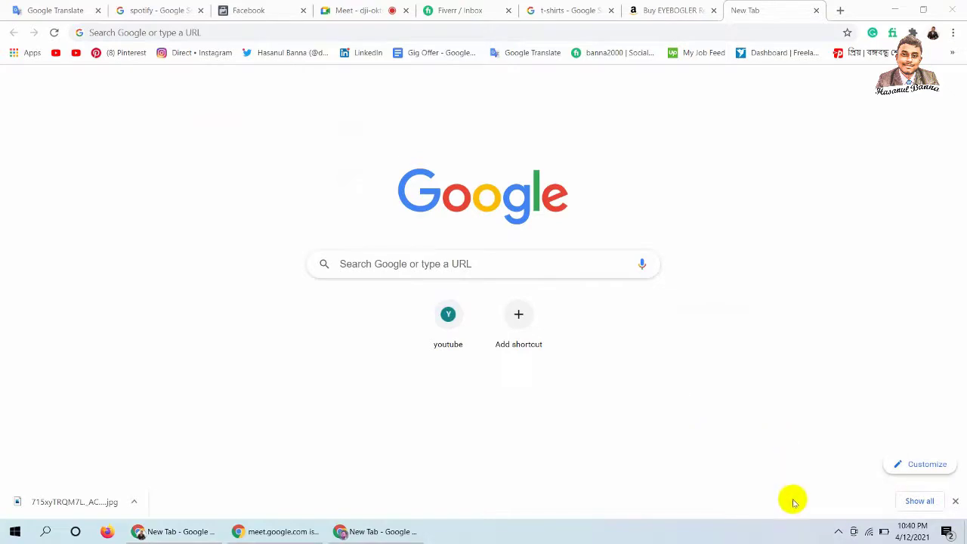
left_click(838, 532)
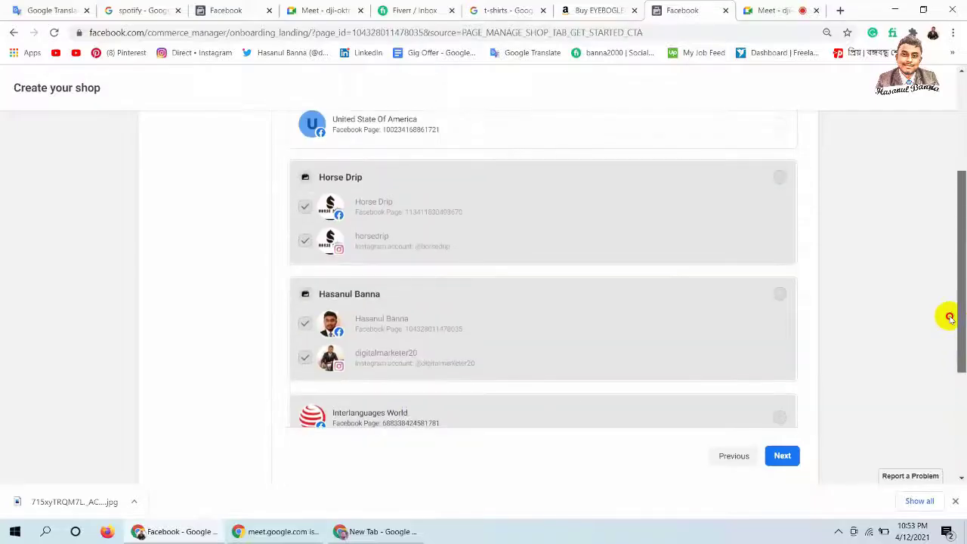
- Review the pages available to sell from and continue the shop setup with Crush Fashion as the sales channel
left_click_drag(945, 315, 944, 240)
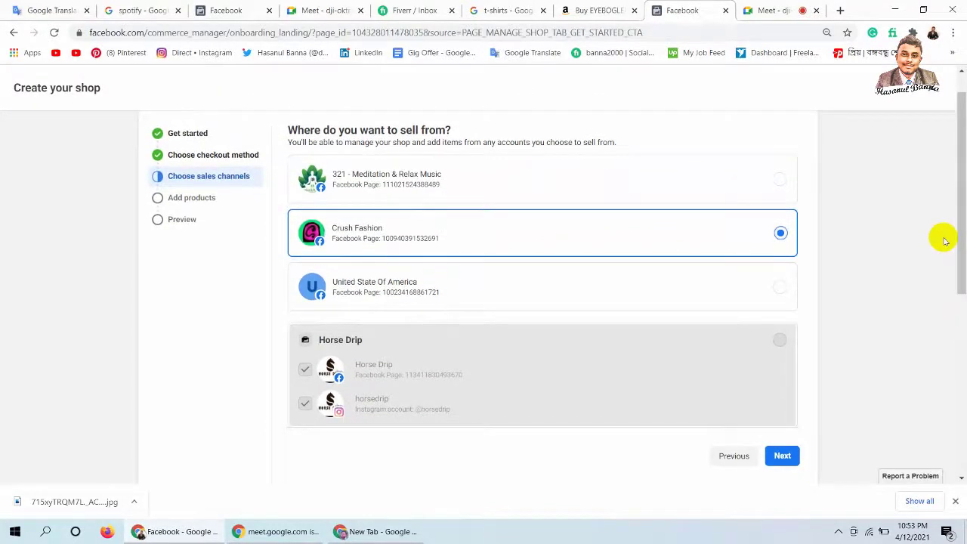
left_click(783, 456)
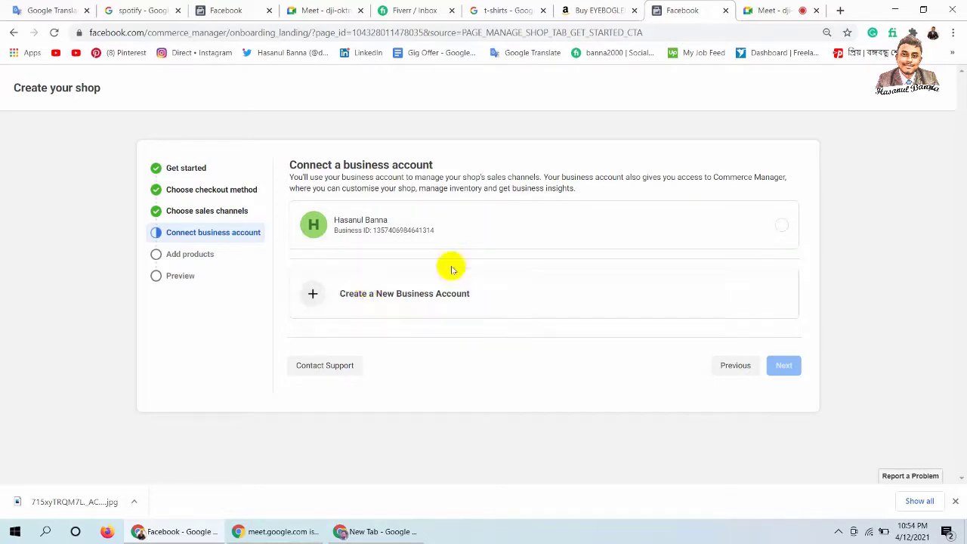
- Search for business.facebook.com in a new tab, view the Business Manager Overview result's site, and go back to the search results
left_click(841, 11)
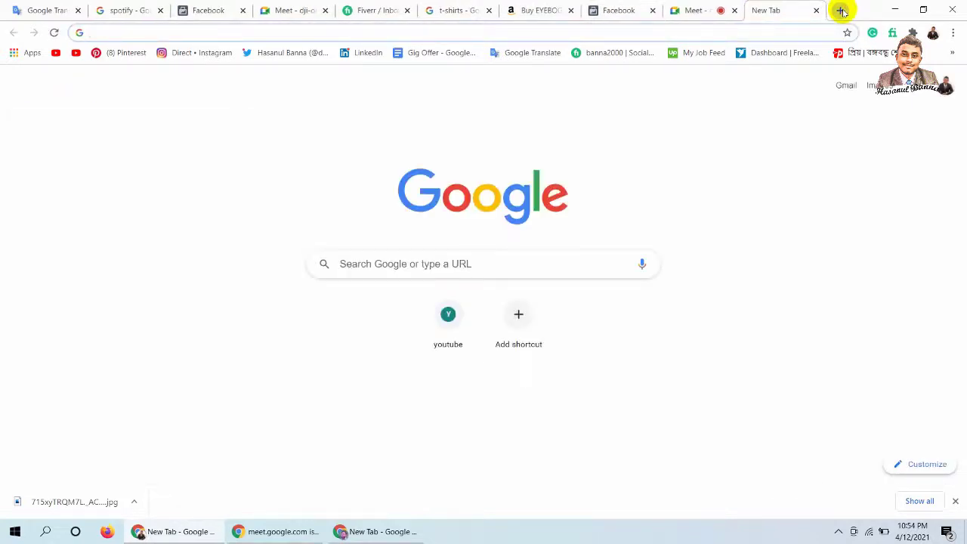
type("busi")
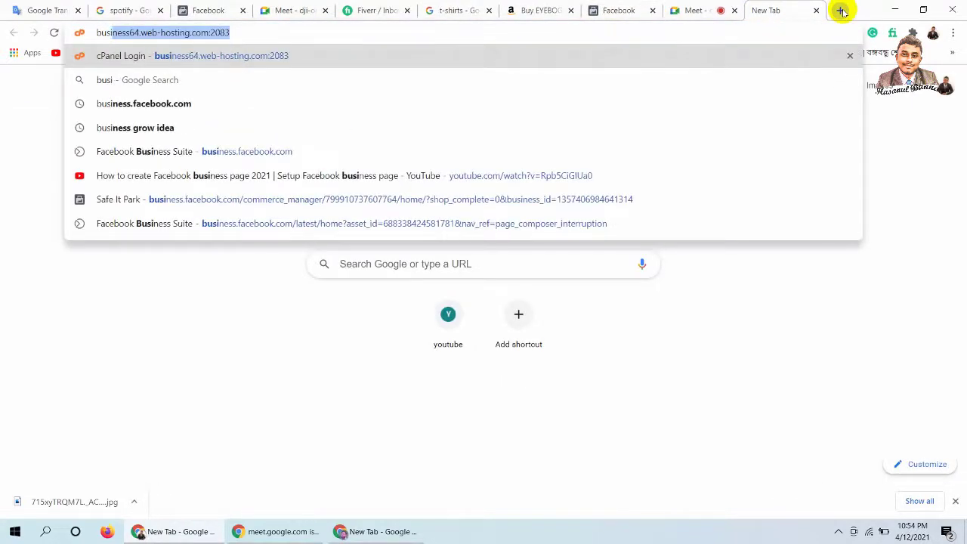
type("ness.")
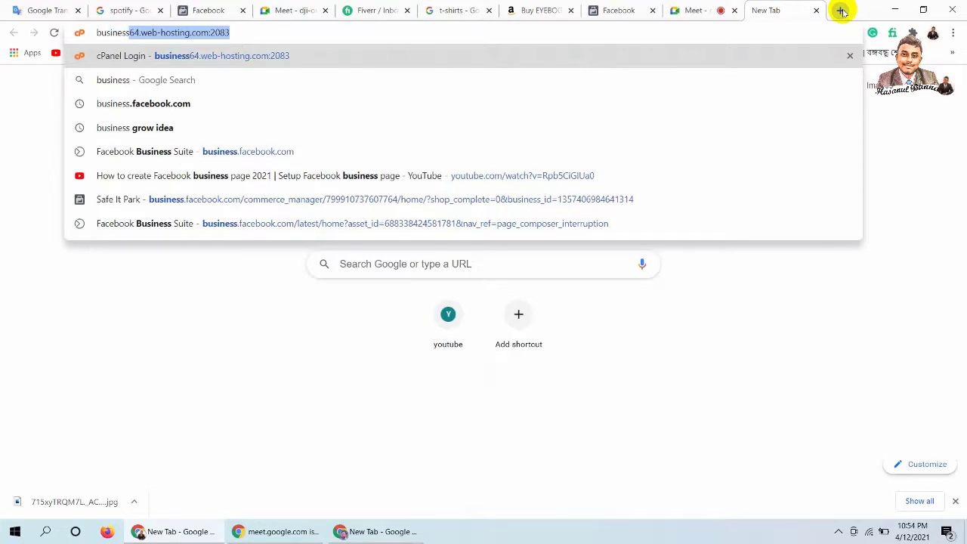
key("Down")
key("Down")
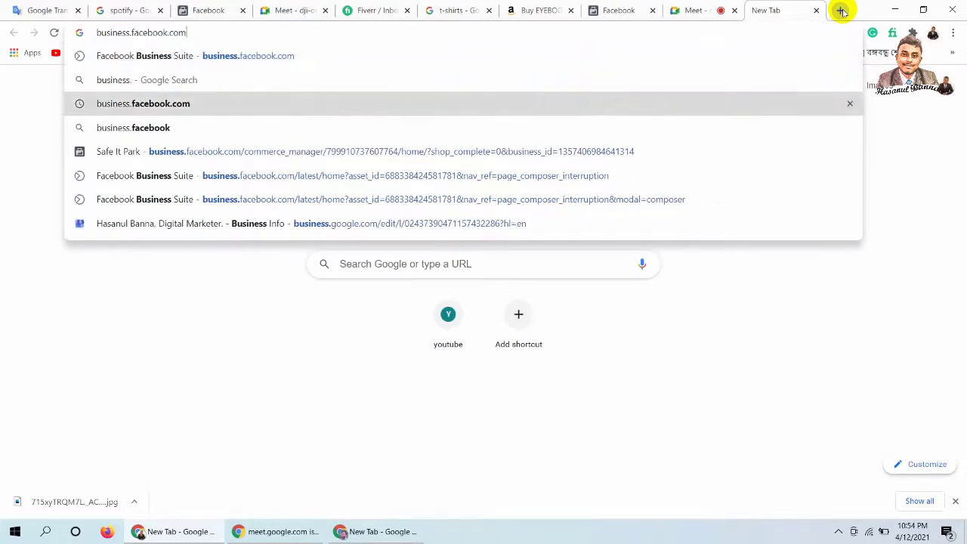
key("Return")
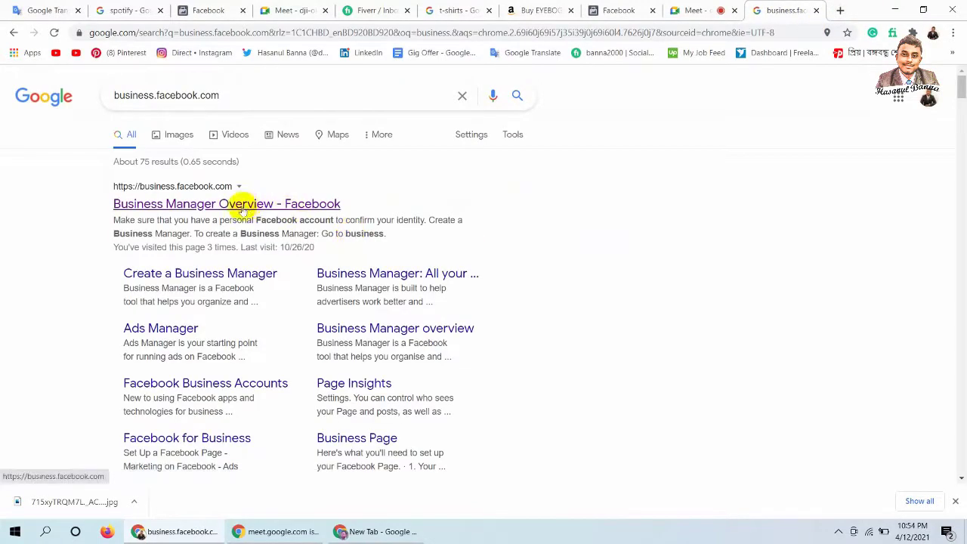
left_click(244, 204)
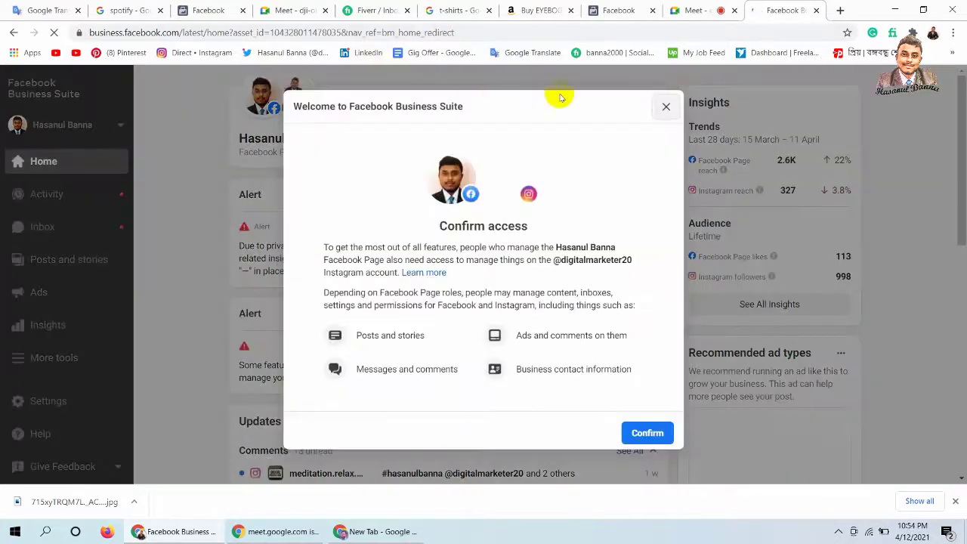
left_click(666, 110)
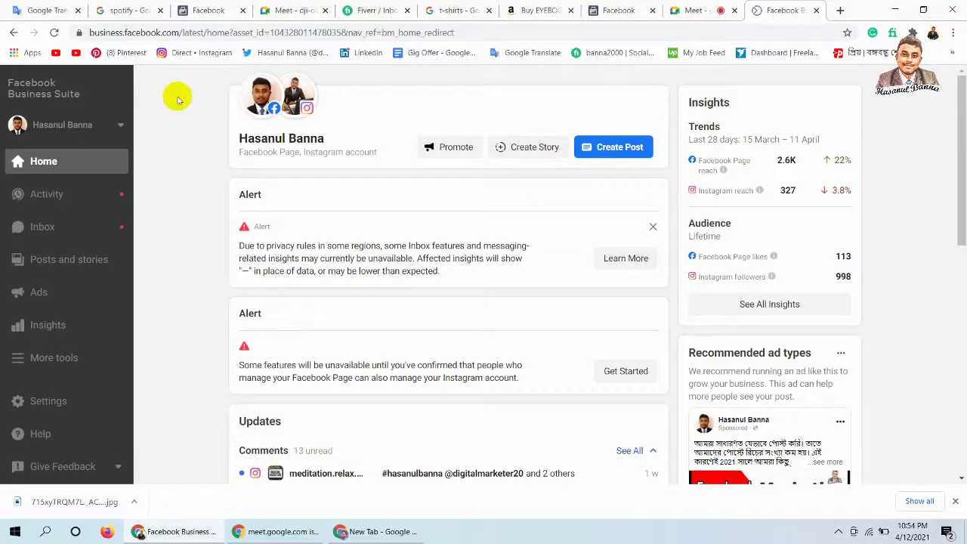
left_click(13, 35)
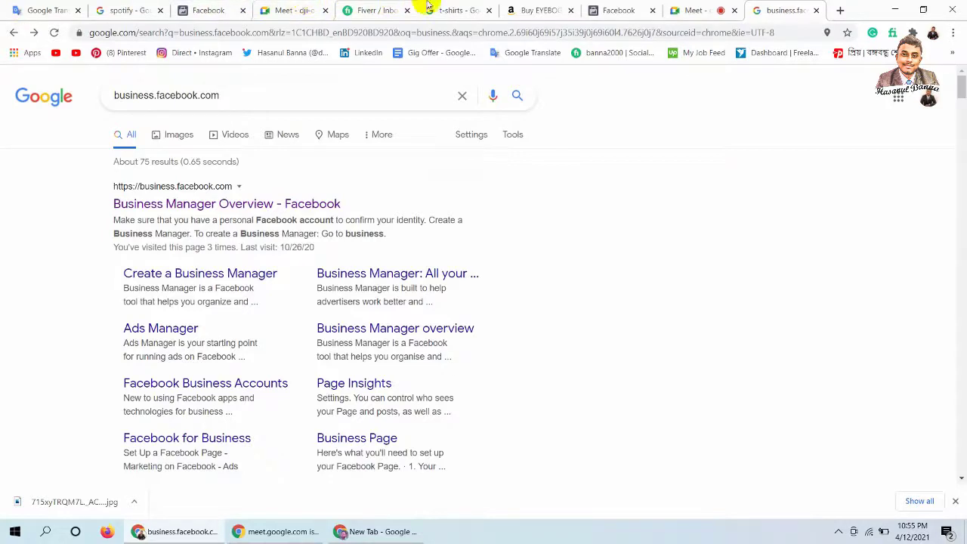
- Return to the Connect a business account stage of the shop setup and continue with the existing business account
left_click(204, 9)
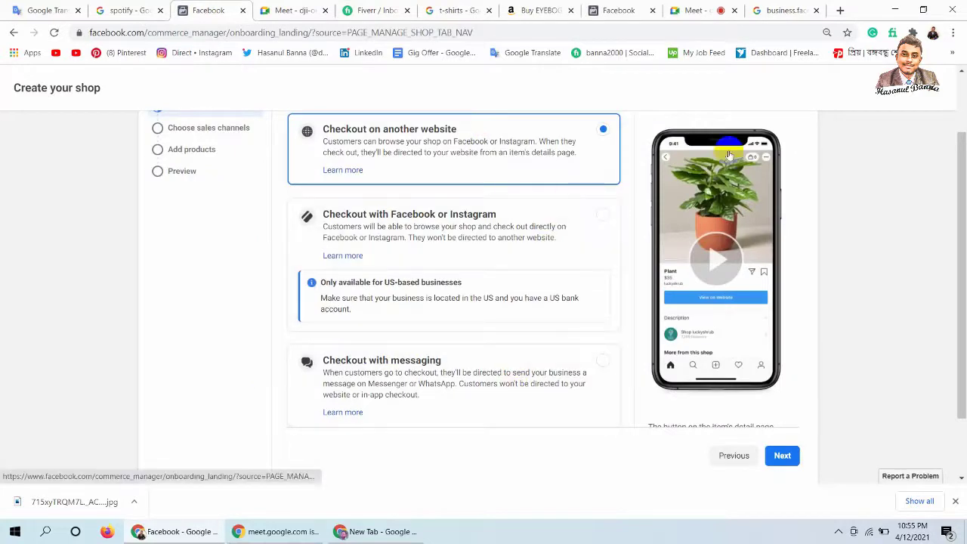
left_click_drag(956, 199, 950, 65)
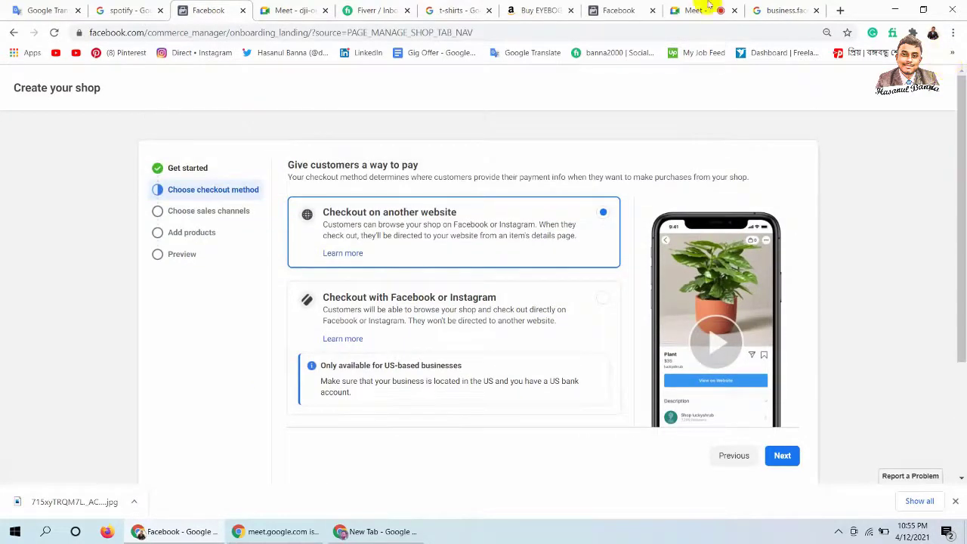
left_click(614, 10)
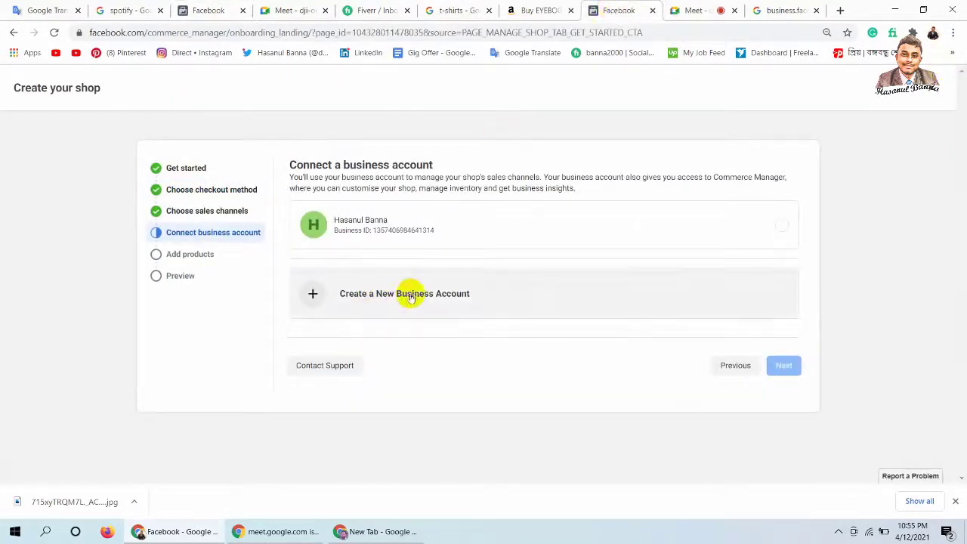
left_click(782, 225)
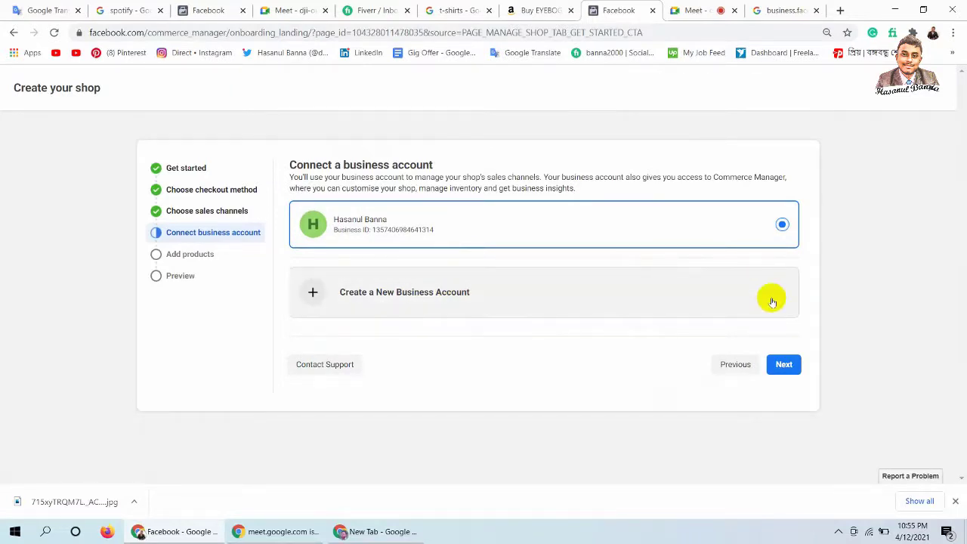
left_click(793, 364)
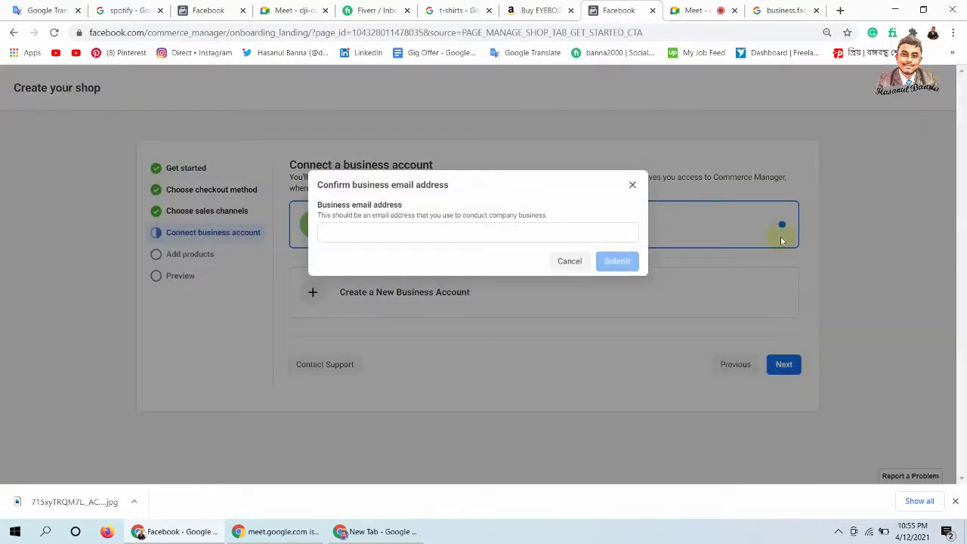
- Copy the signed-in Google account's email address from a new tab and enter it as the business email address
left_click(517, 233)
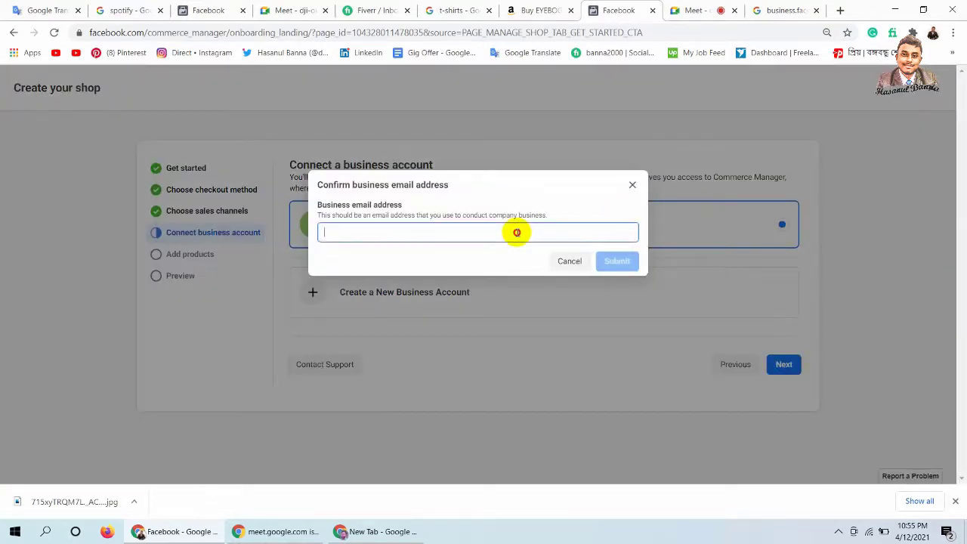
left_click(840, 10)
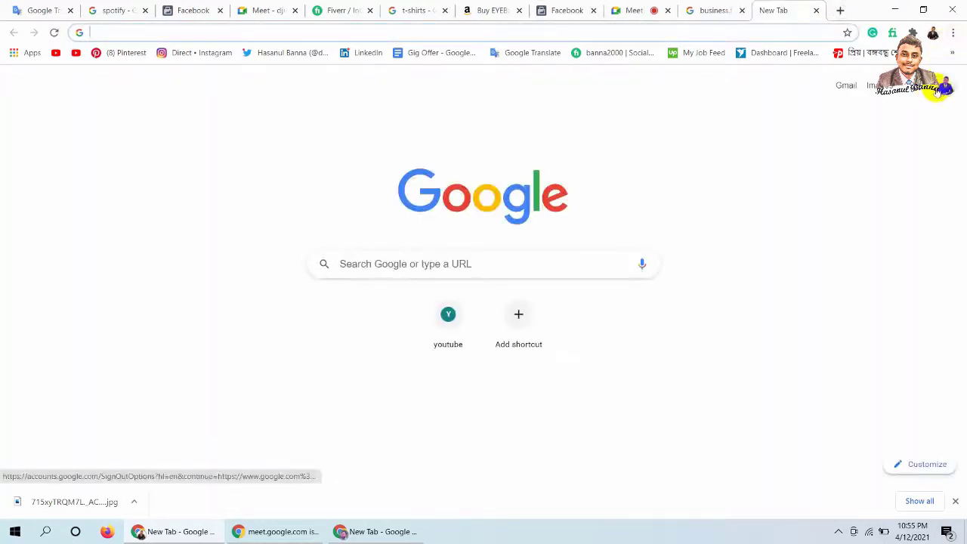
left_click(935, 89)
left_click_drag(915, 199, 781, 194)
key("Escape")
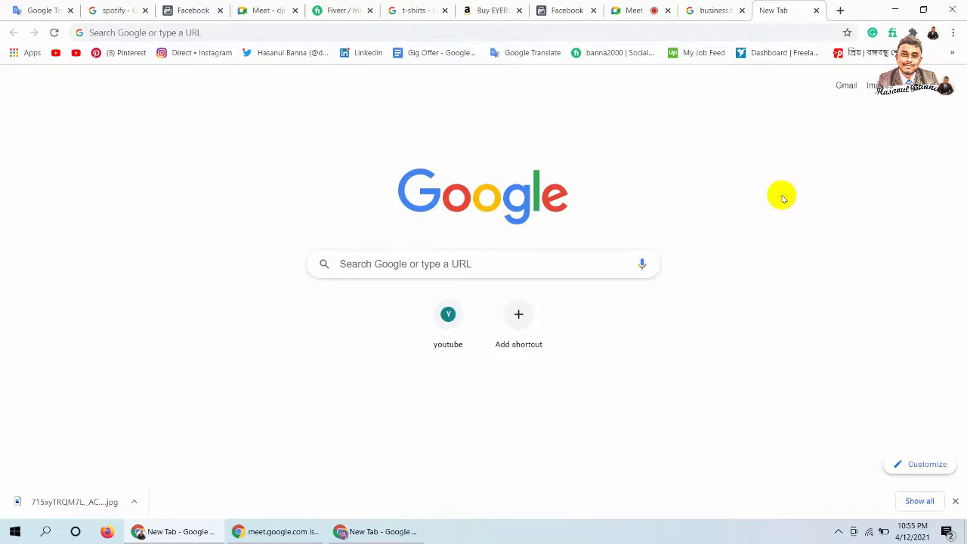
left_click(947, 86)
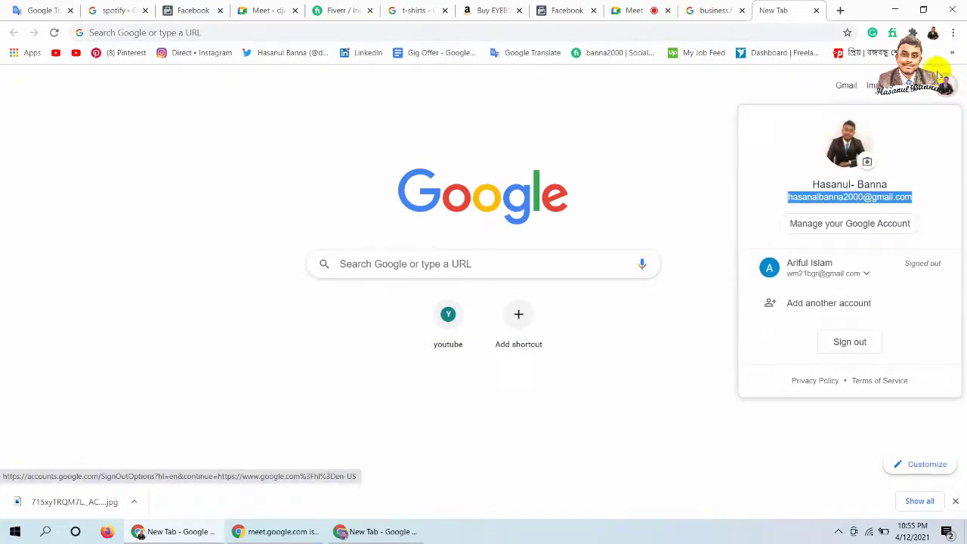
left_click(558, 11)
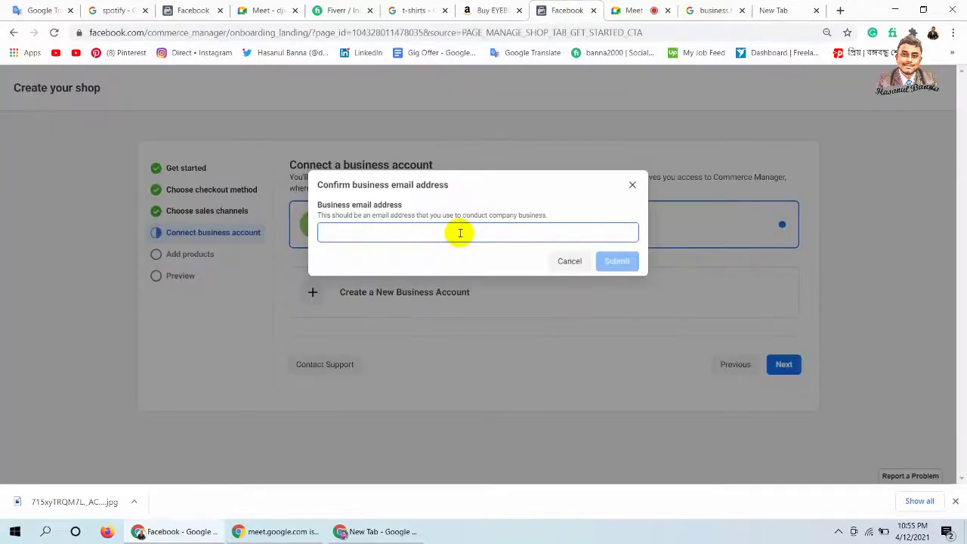
left_click(462, 232)
key("ctrl+v")
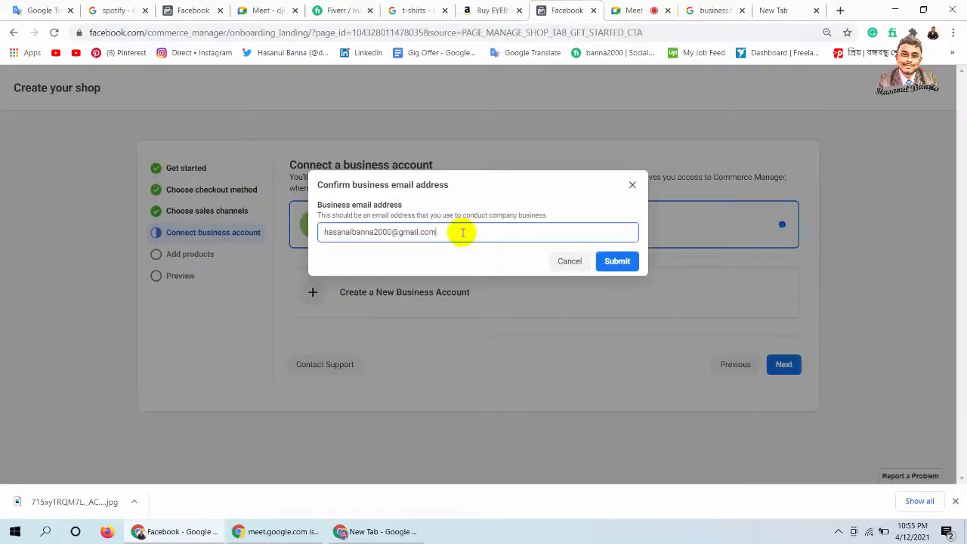
- Submit the business email address, then create a new catalogue named Fashion for the shop and continue to the preview
left_click(617, 262)
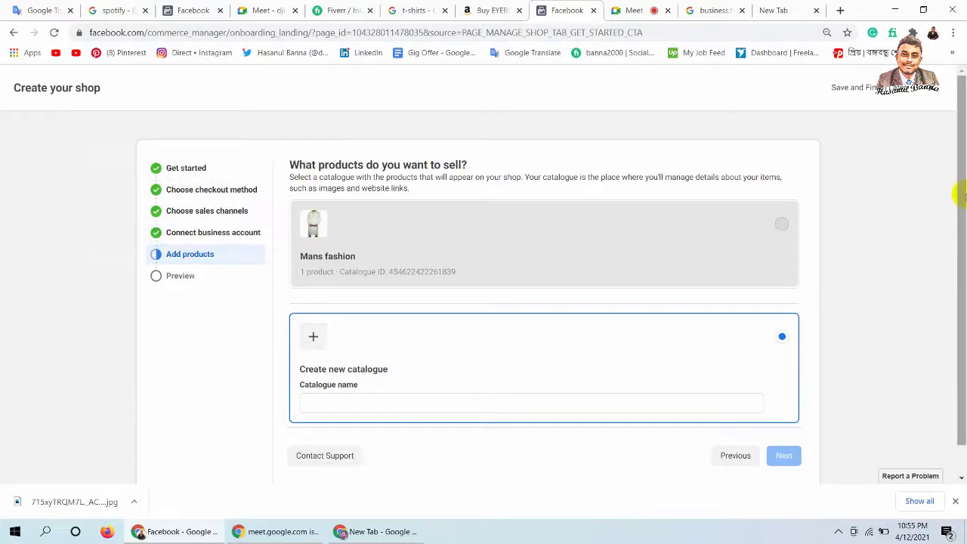
left_click_drag(961, 195, 961, 173)
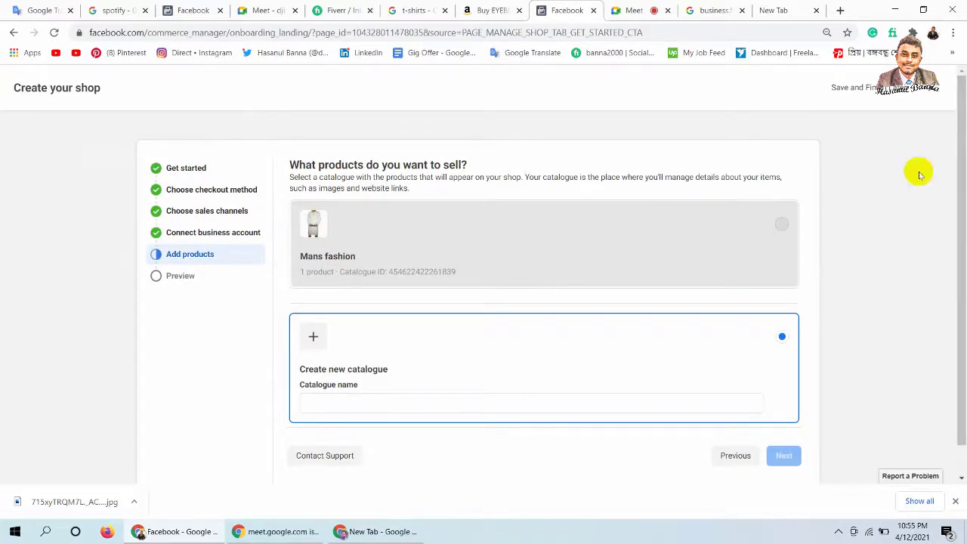
mouse_move(782, 223)
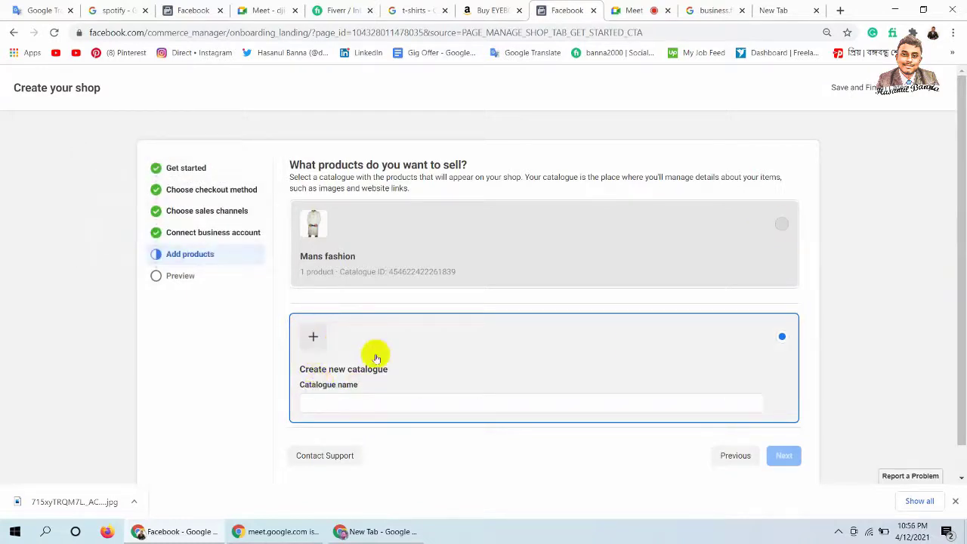
left_click(342, 400)
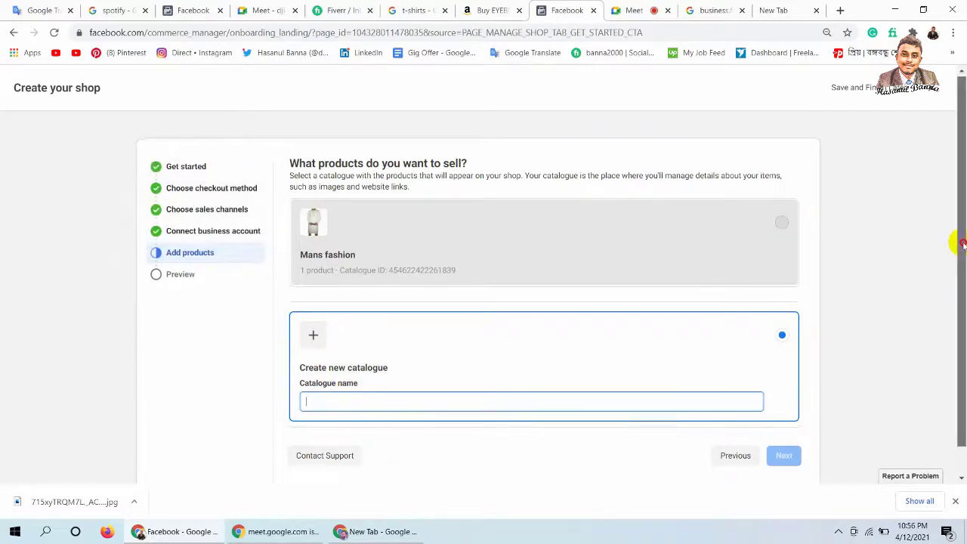
left_click_drag(959, 241, 944, 320)
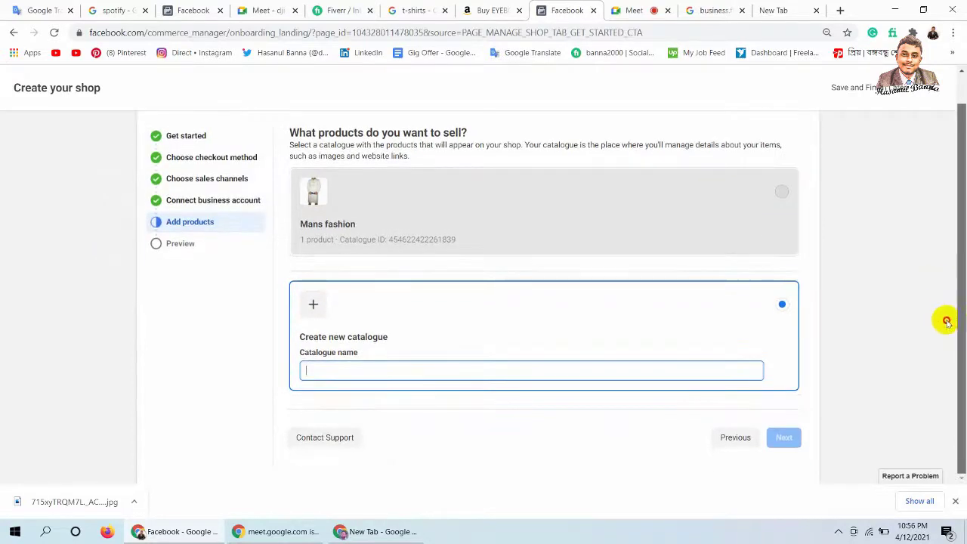
left_click(312, 306)
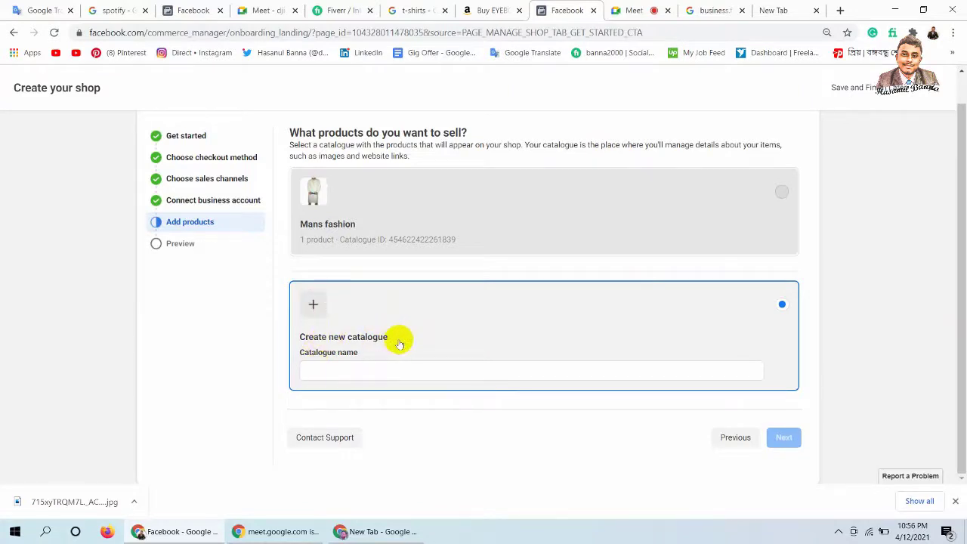
left_click(341, 371)
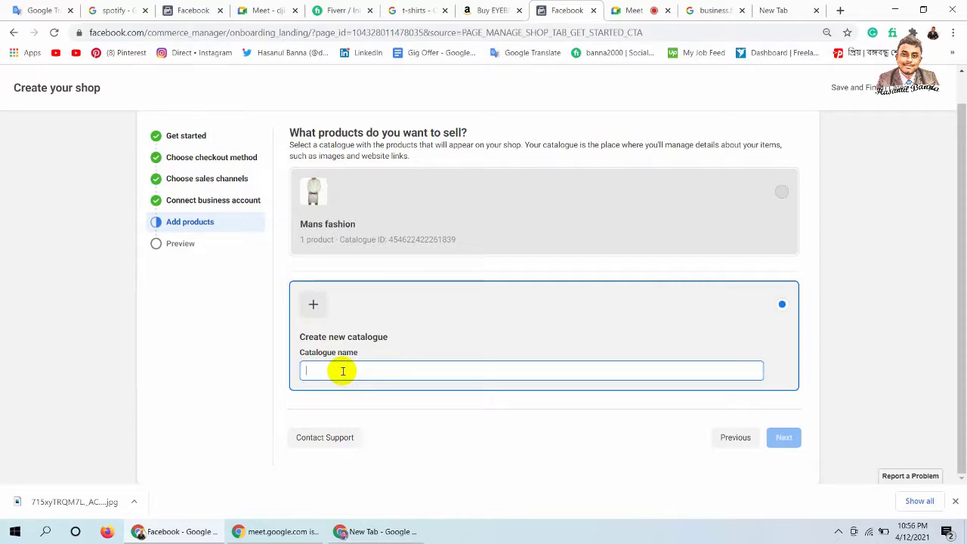
type("Fashion")
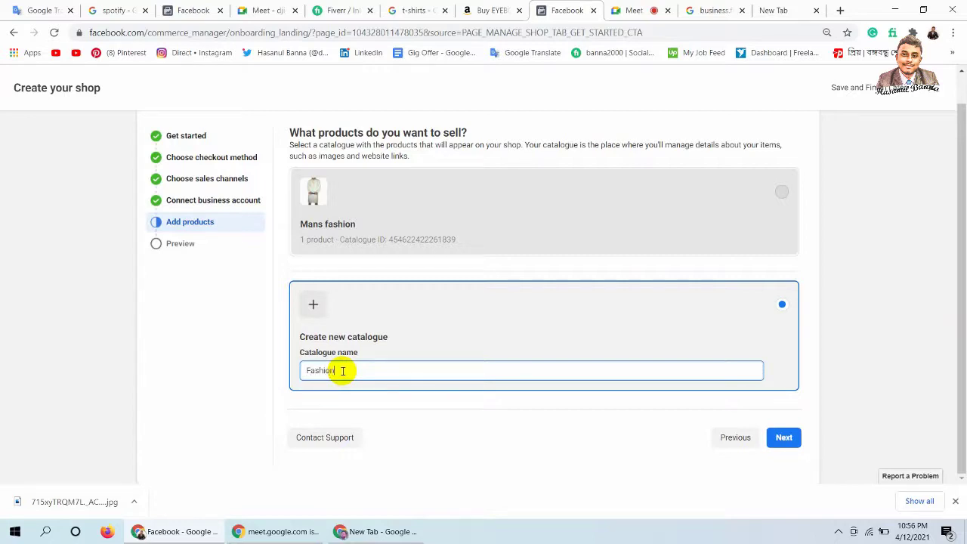
left_click(783, 439)
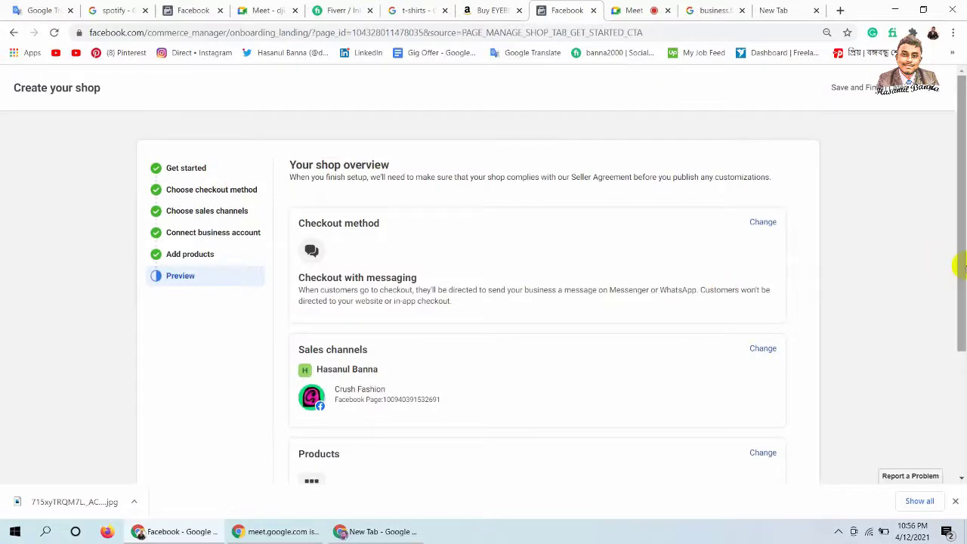
- Review the shop overview, agree to the Seller Agreement, and finish the shop setup
left_click_drag(957, 265, 944, 430)
left_click_drag(945, 368, 939, 419)
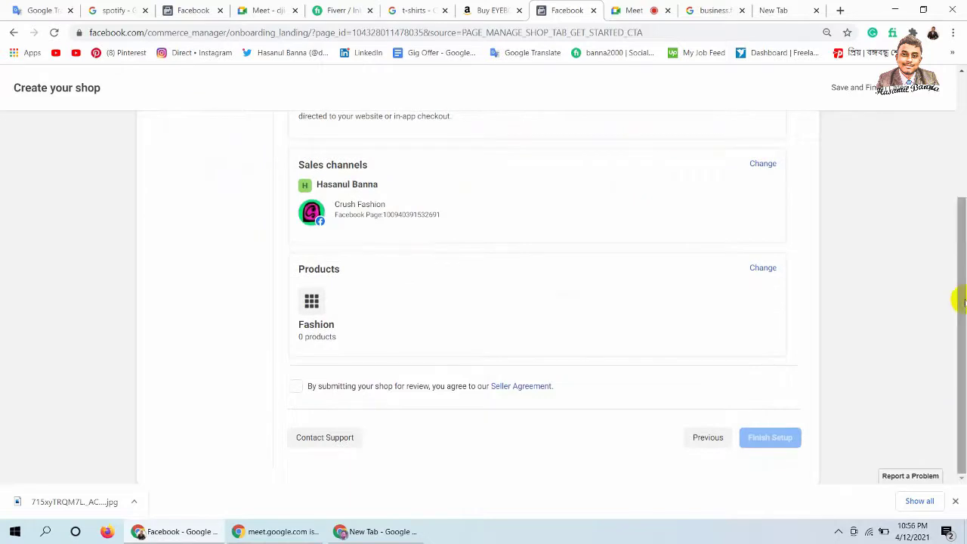
left_click(296, 388)
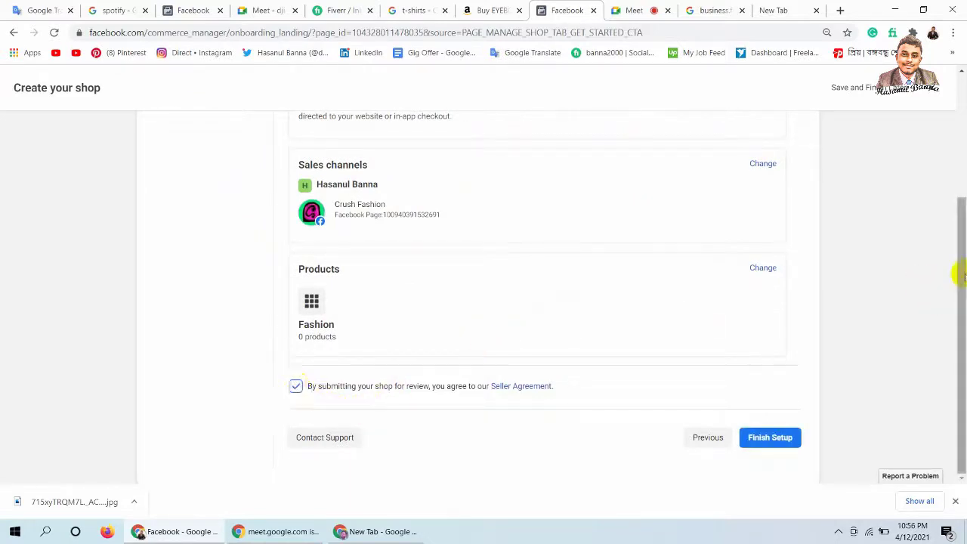
left_click_drag(957, 274, 960, 261)
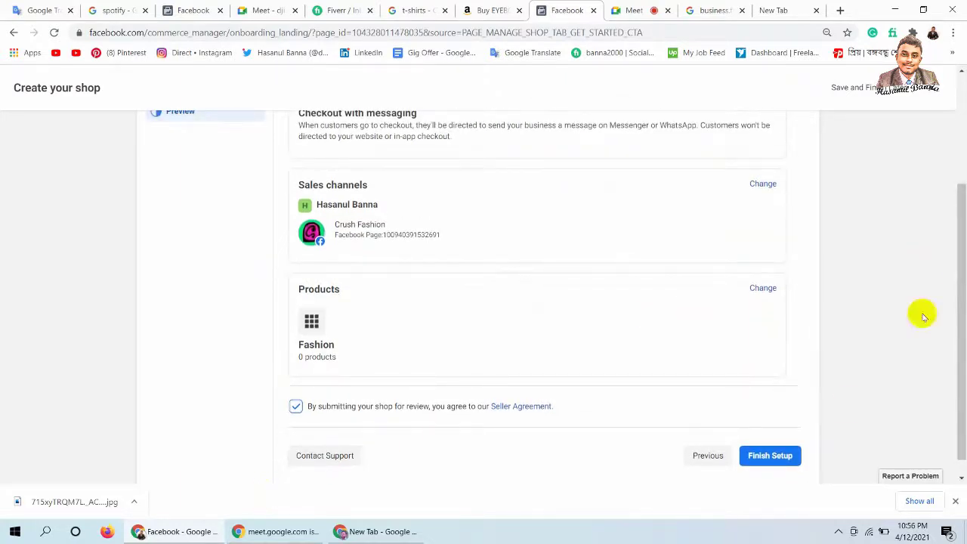
left_click(759, 457)
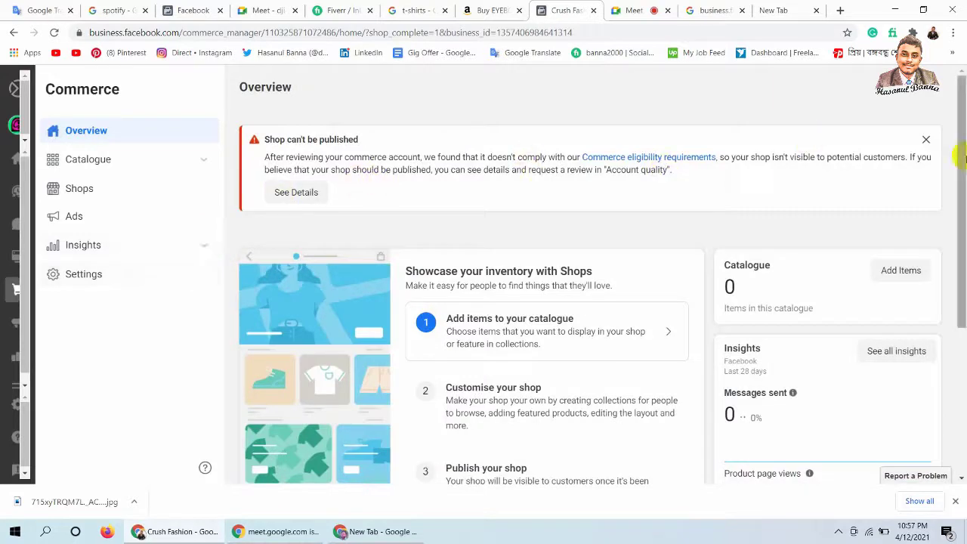
- Examine the publishing notice and setup tasks on the new Crush Fashion shop's Commerce Manager overview
scroll(952, 181, "down", 1)
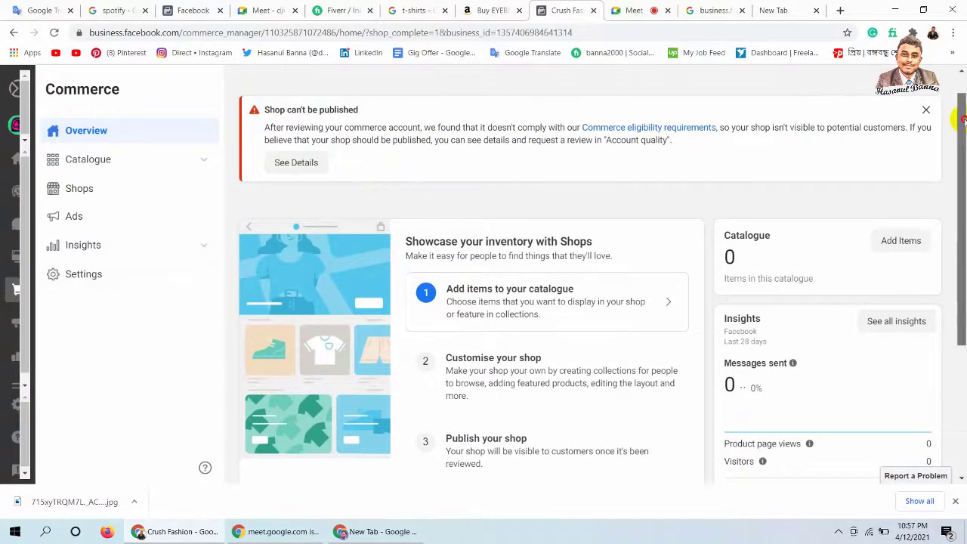
left_click_drag(954, 121, 952, 81)
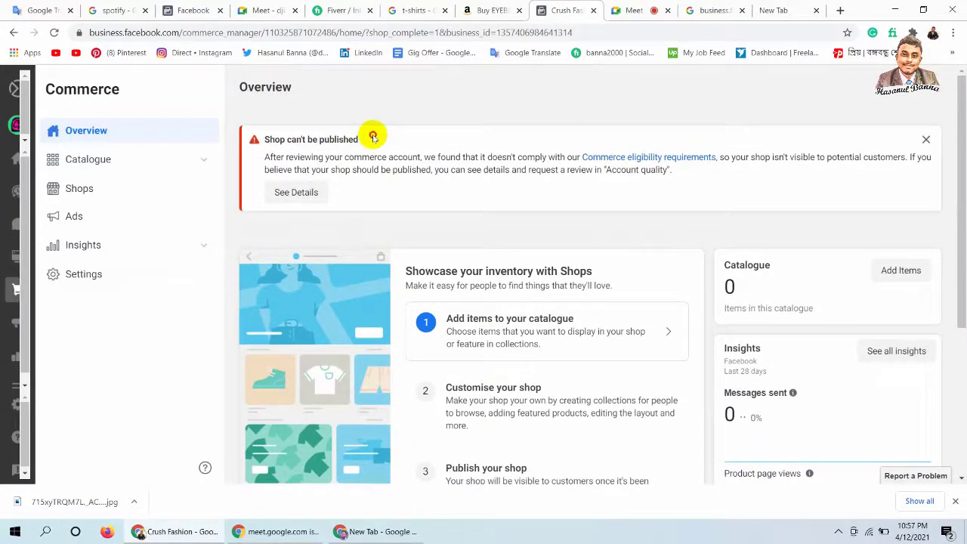
left_click_drag(372, 136, 293, 139)
left_click(264, 139)
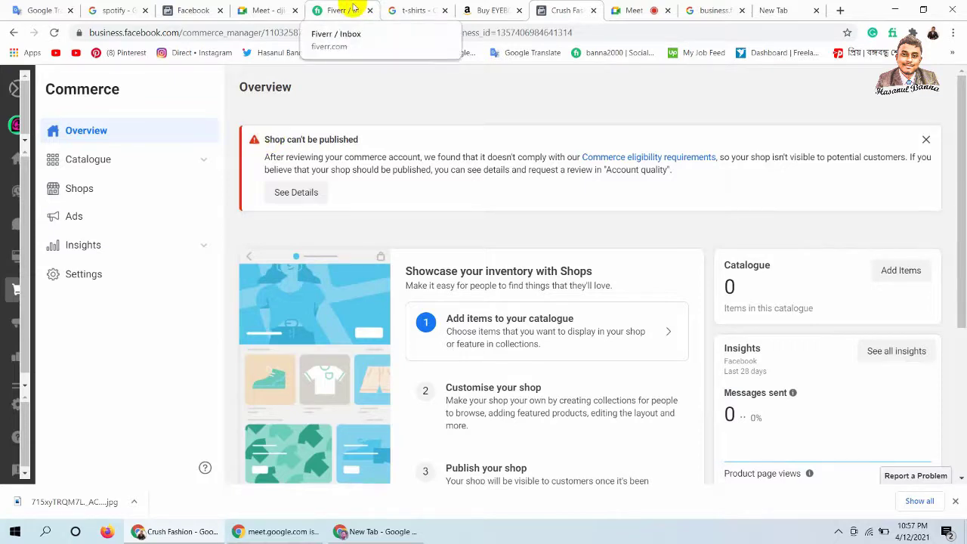
- Go back from the shop setup in the other Facebook tab to the Horse Drip page and review its management options
left_click(190, 9)
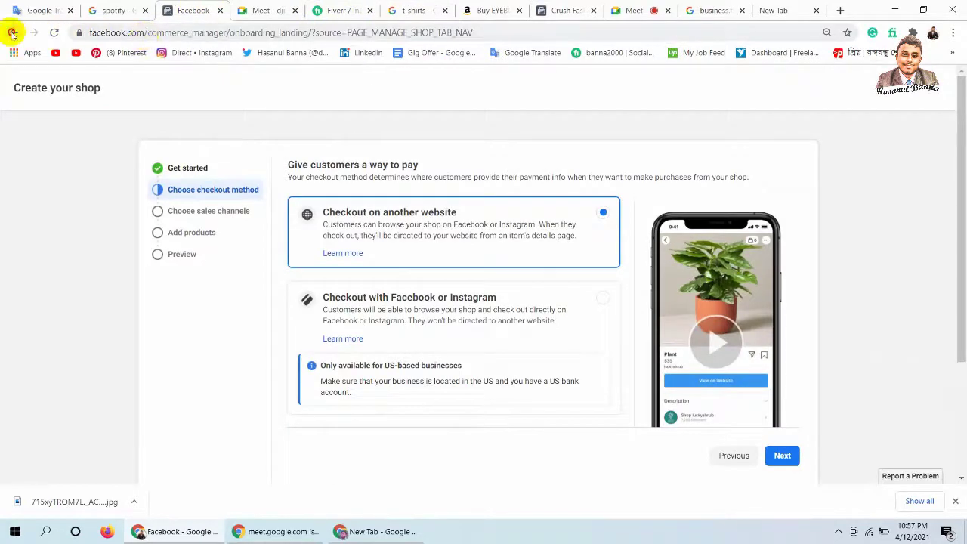
left_click(14, 33)
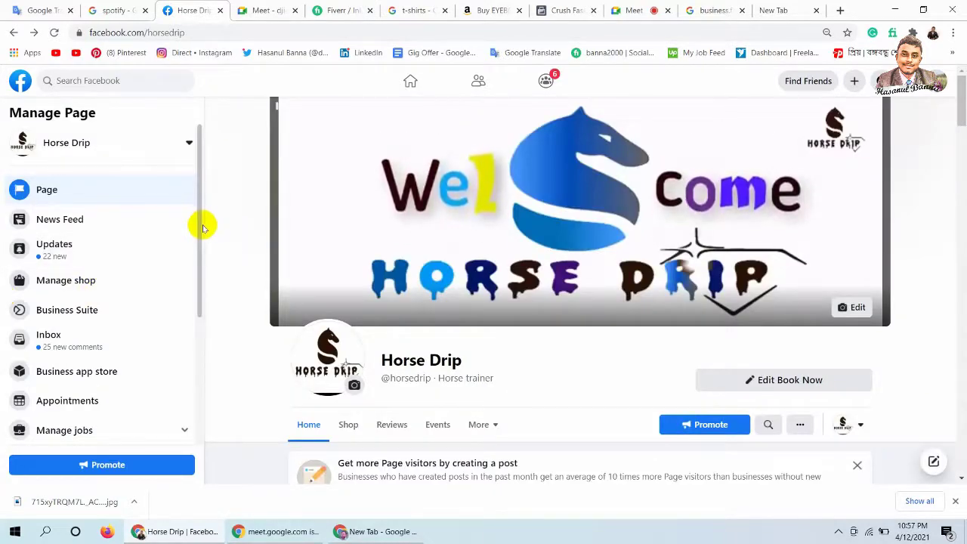
left_click_drag(201, 224, 188, 356)
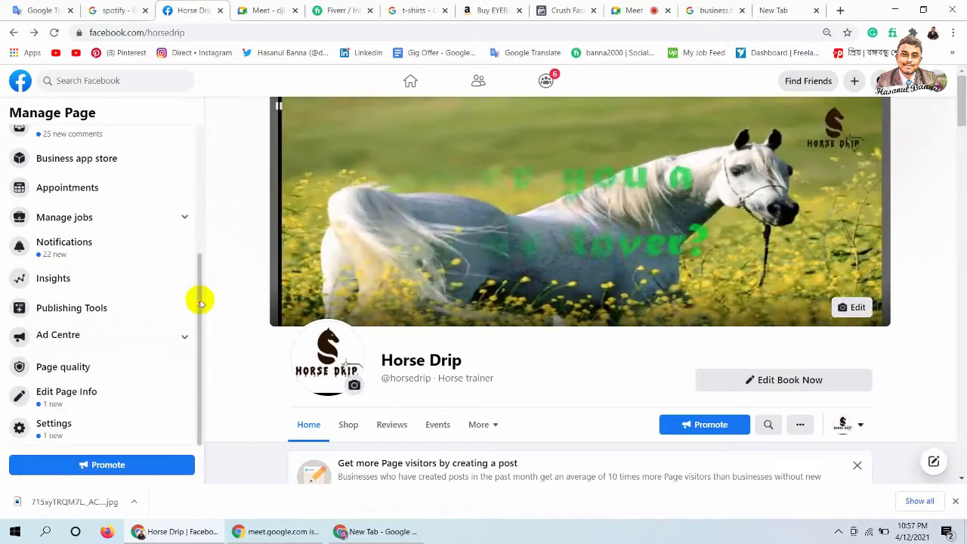
left_click_drag(199, 298, 209, 166)
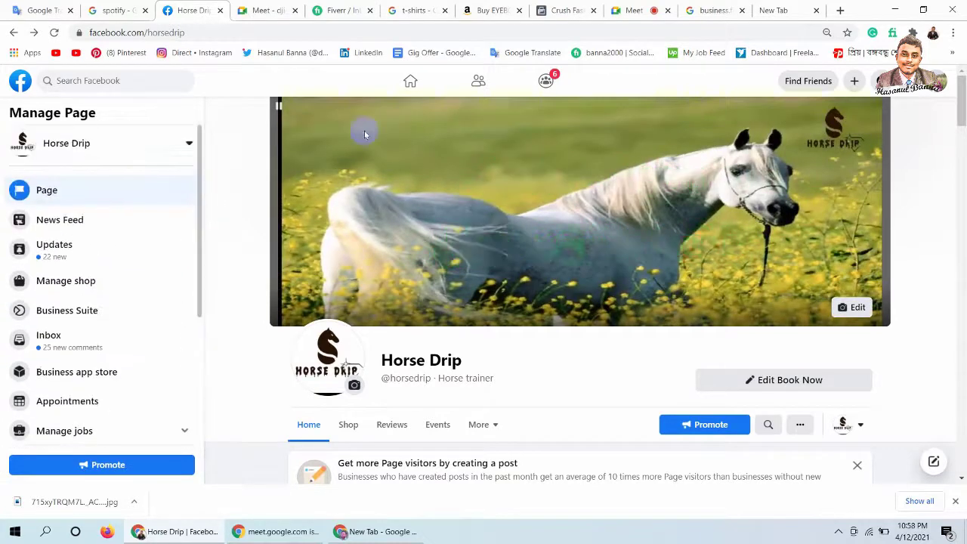
- Go to the Facebook home feed and open the Safe It Park page from the list of managed pages
left_click(411, 83)
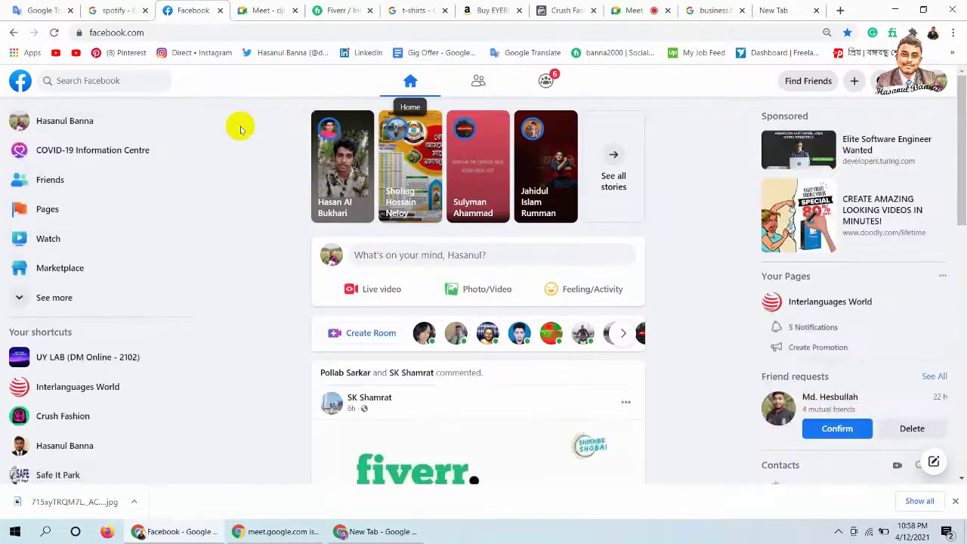
left_click(79, 211)
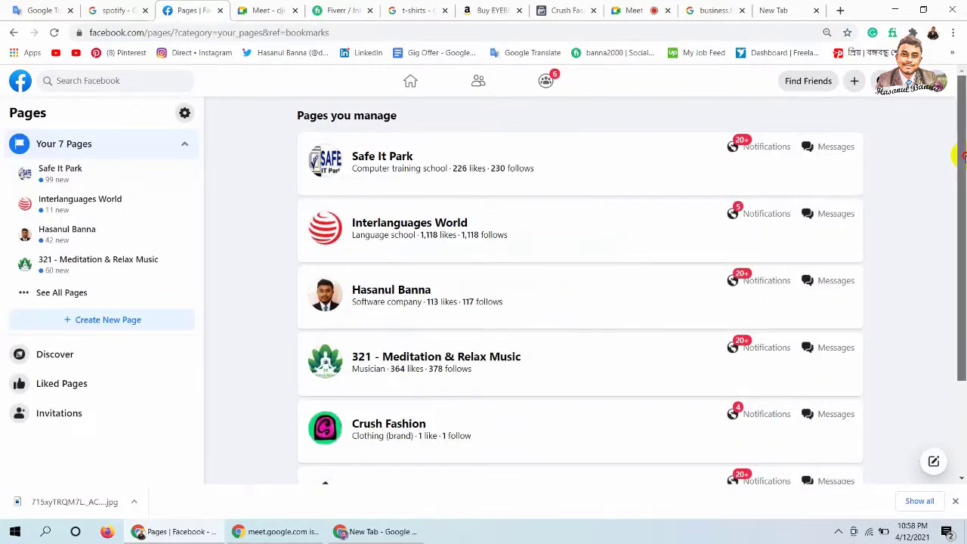
mouse_move(958, 151)
left_mouse_down()
mouse_move(960, 178)
mouse_move(962, 134)
left_mouse_up()
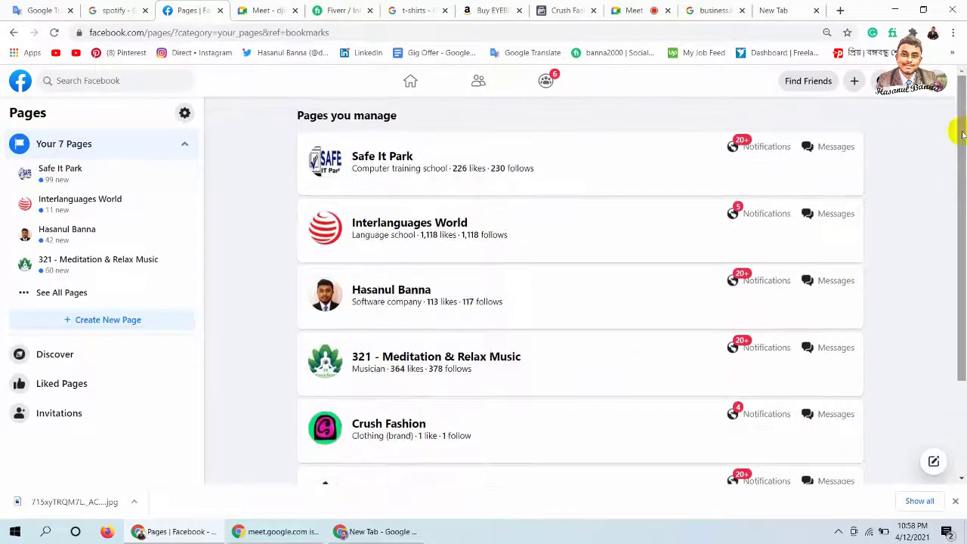
left_click(387, 160)
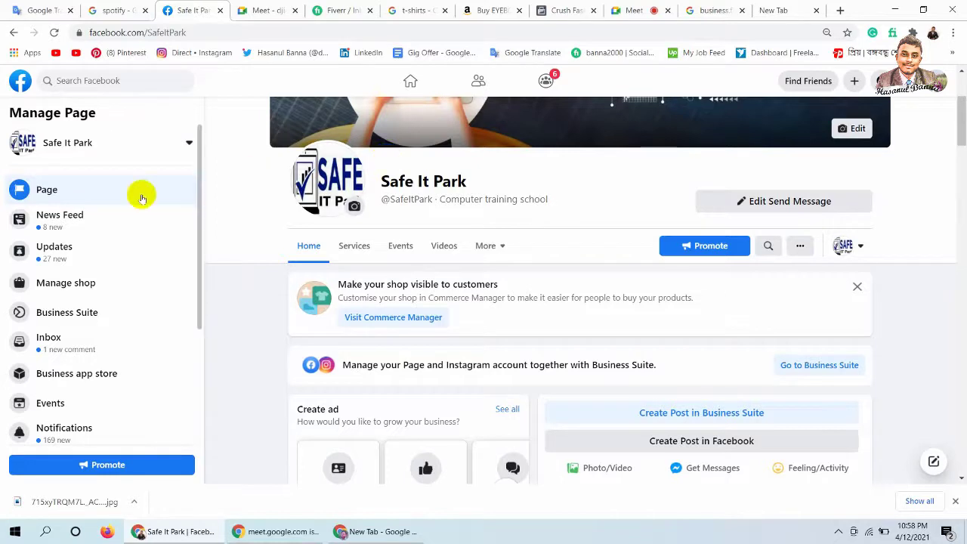
- Open Commerce Manager from Safe It Park's shop management page and review the shop's overview
left_click(87, 282)
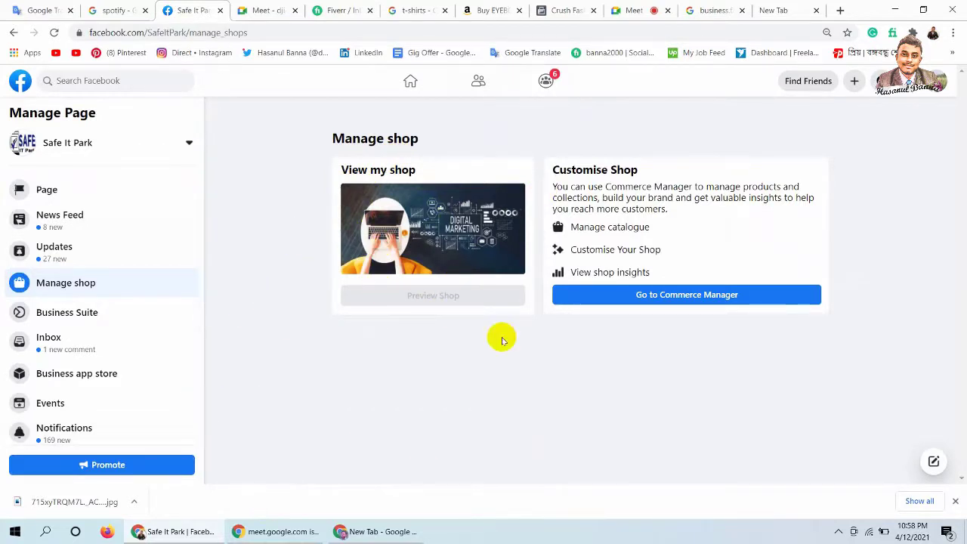
left_click(722, 295)
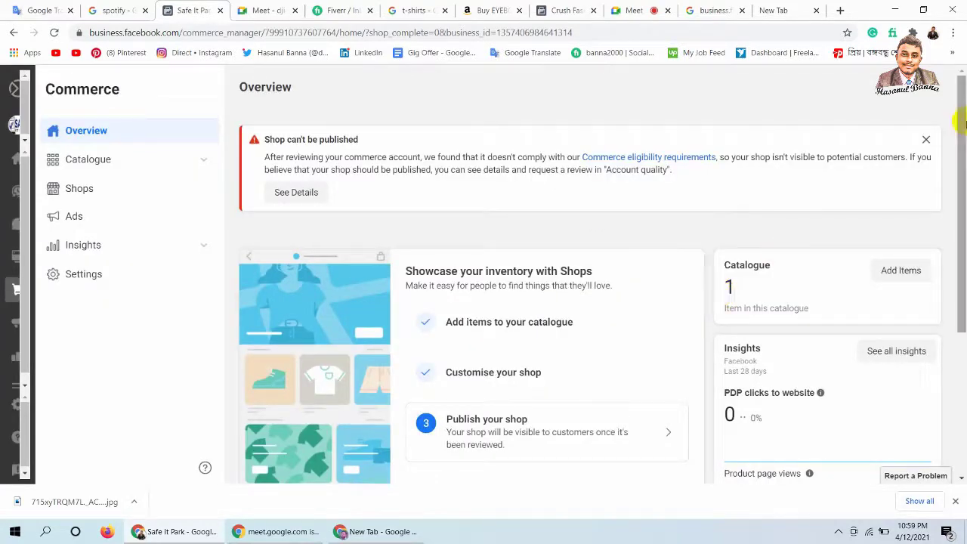
left_click_drag(963, 123, 963, 145)
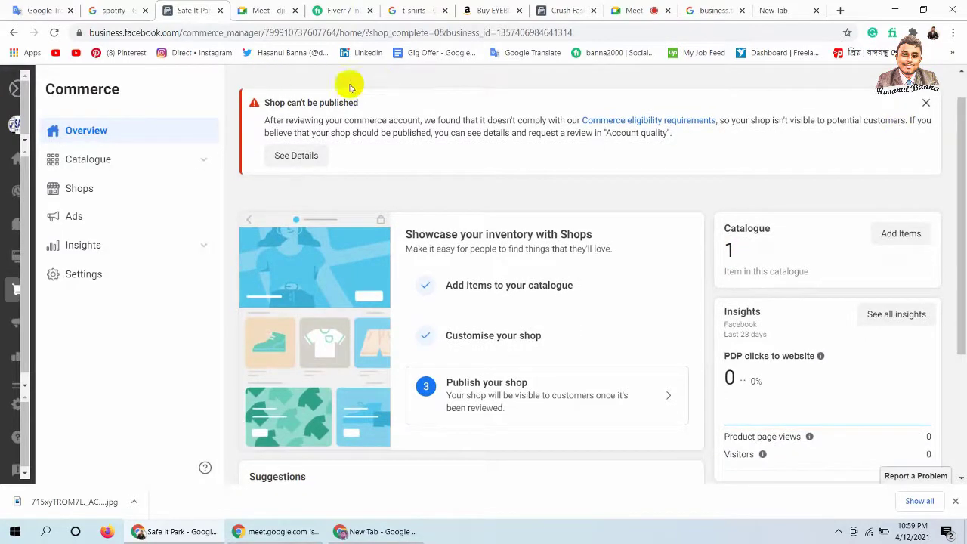
left_click_drag(952, 188, 944, 166)
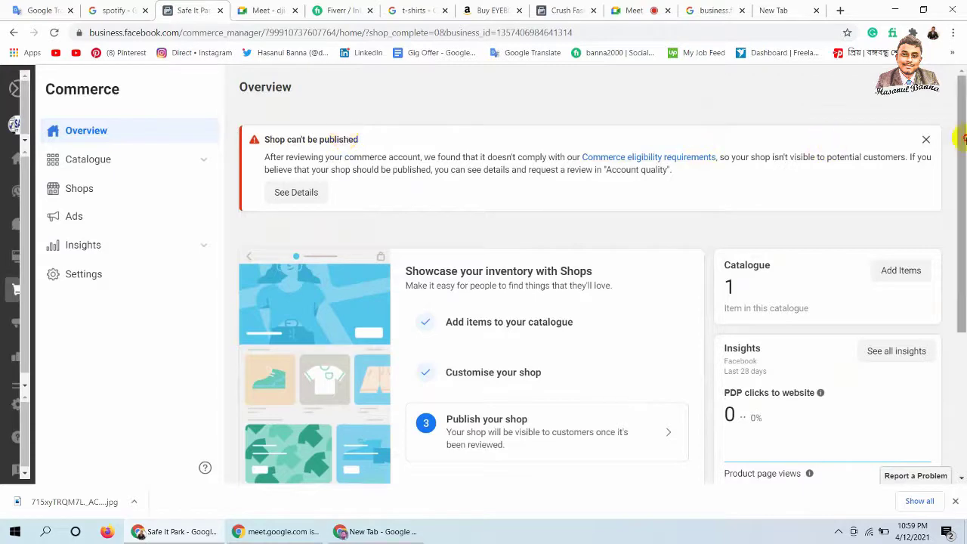
mouse_move(956, 142)
left_mouse_down()
mouse_move(954, 352)
mouse_move(961, 140)
left_mouse_up()
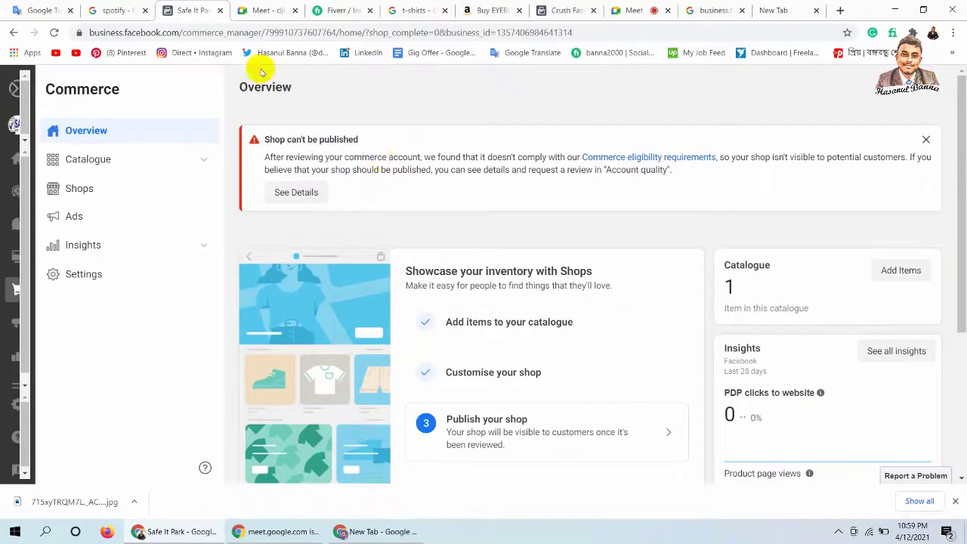
- Open the items in Safe It Park's catalogue and start adding a new item manually
left_click(206, 160)
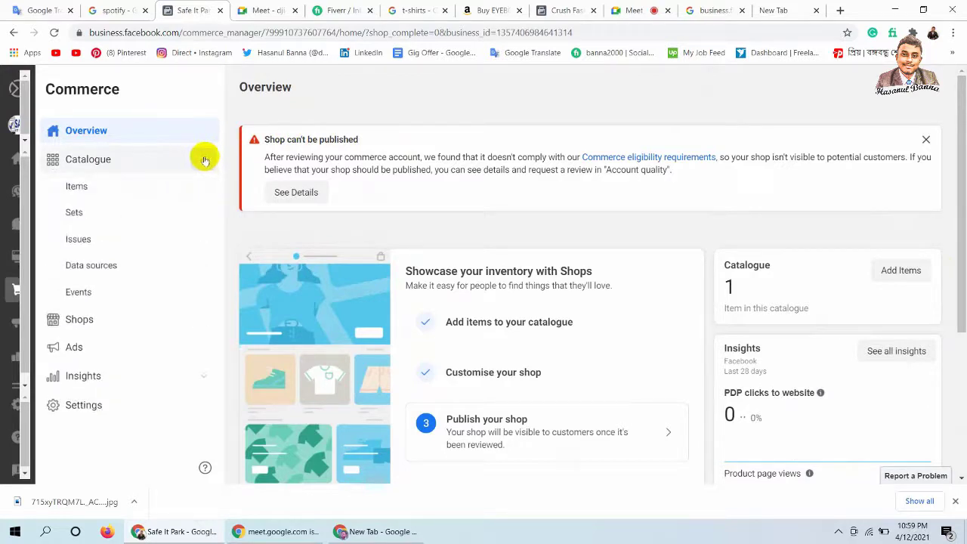
left_click(109, 188)
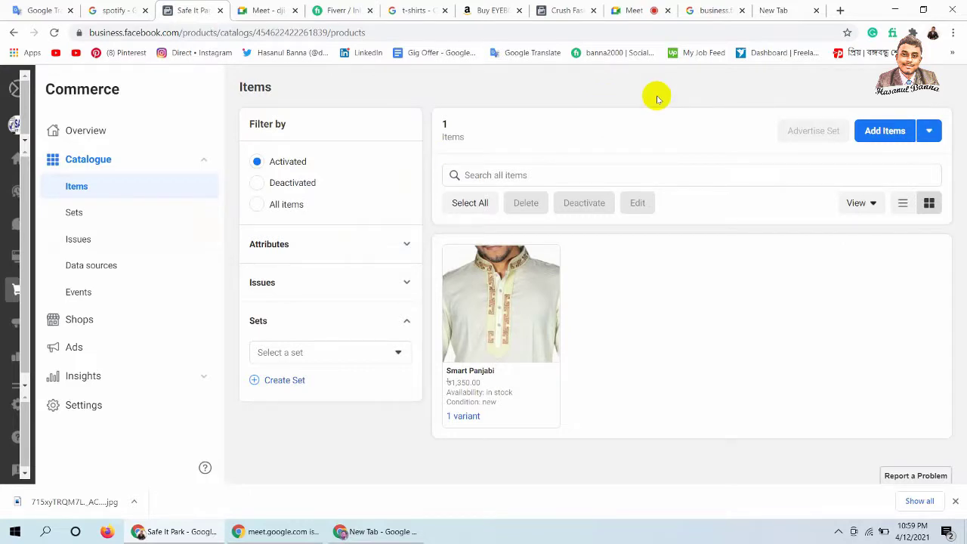
left_click(881, 133)
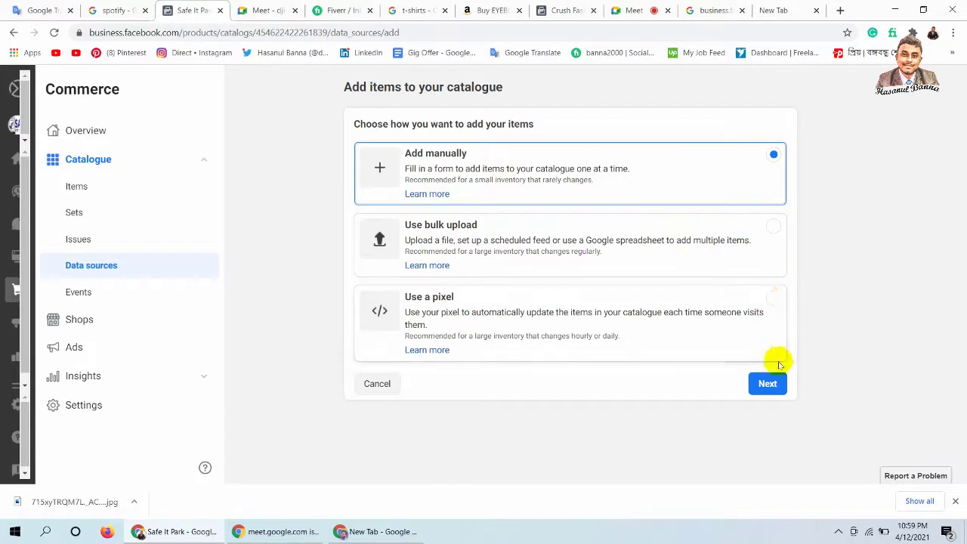
left_click(771, 384)
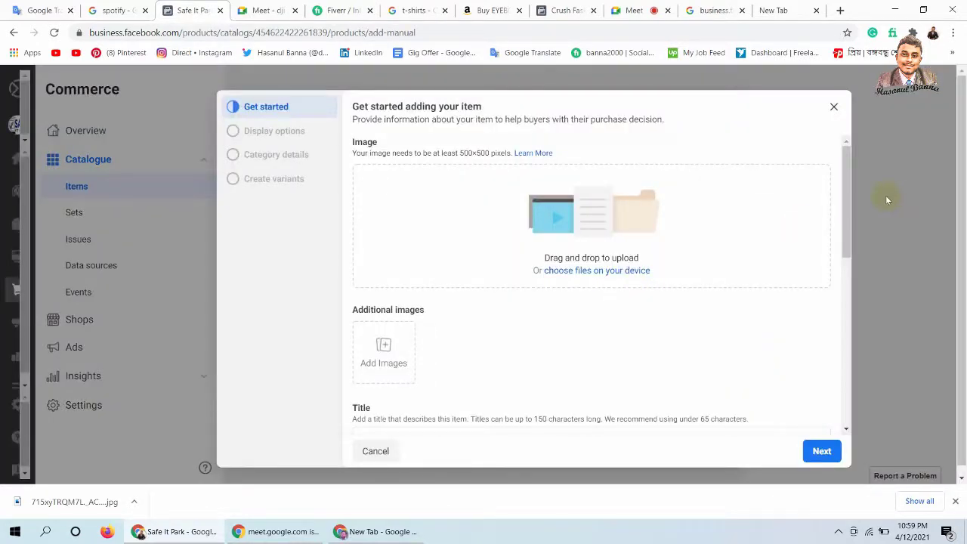
- Try to upload 715xyTRQM7L._AC._SR360,460.jpg from the Downloads folder as the new item's main image
left_click_drag(844, 196, 822, 166)
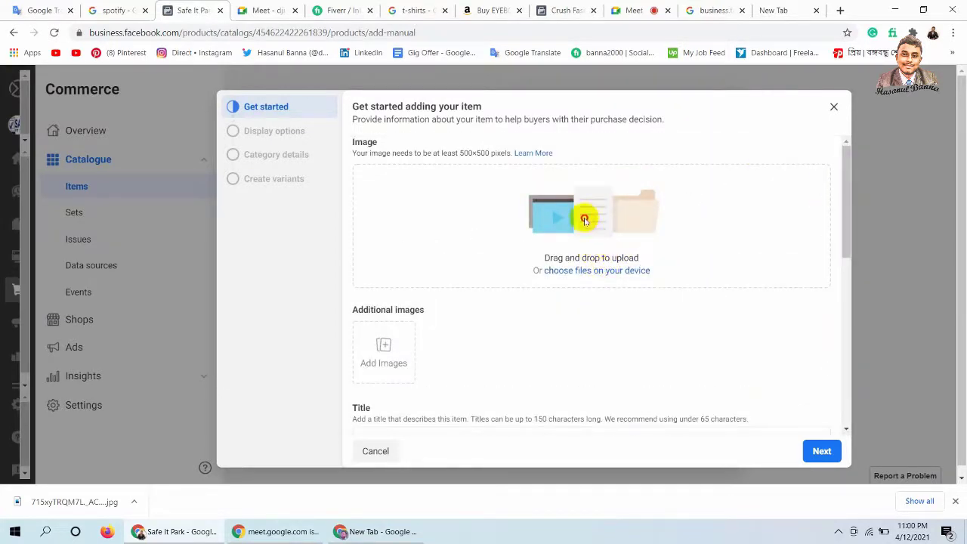
left_click(610, 274)
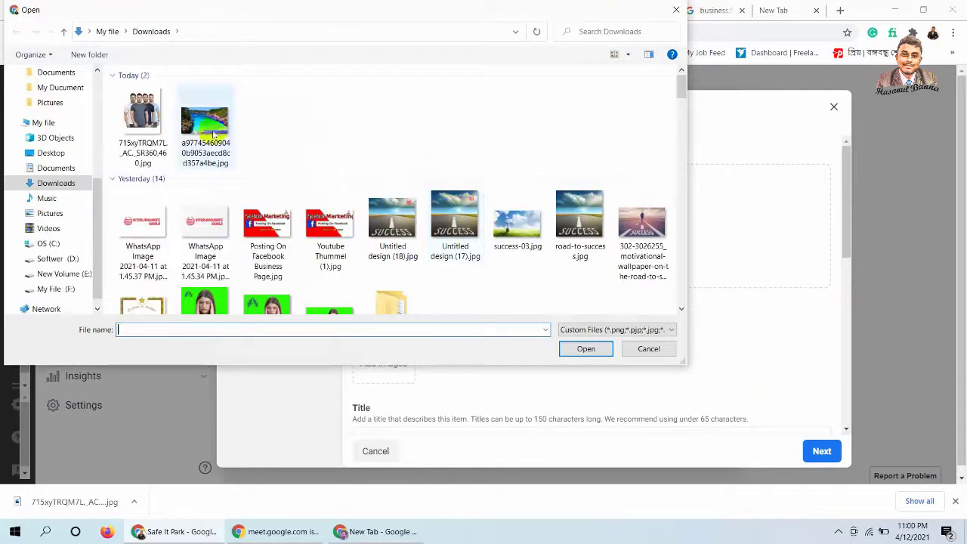
left_click(136, 109)
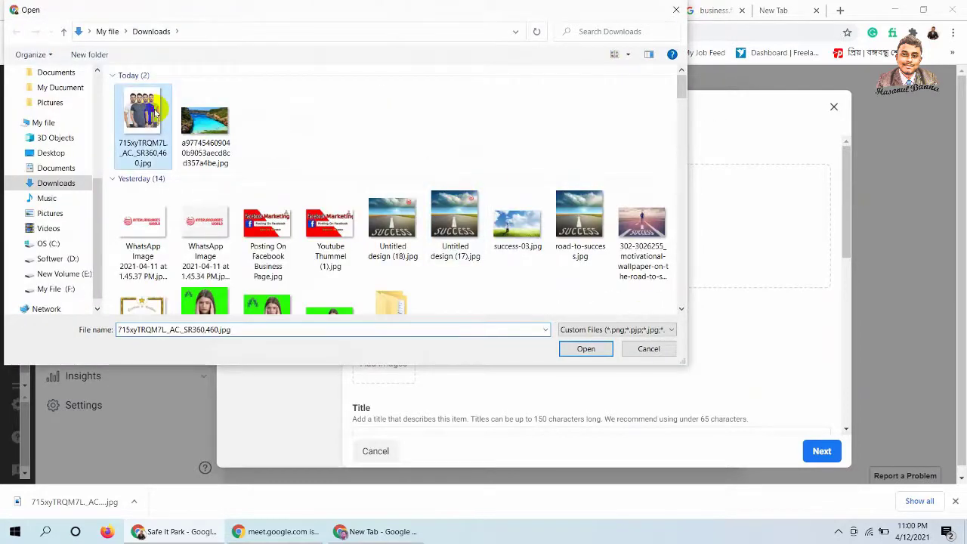
left_click(581, 350)
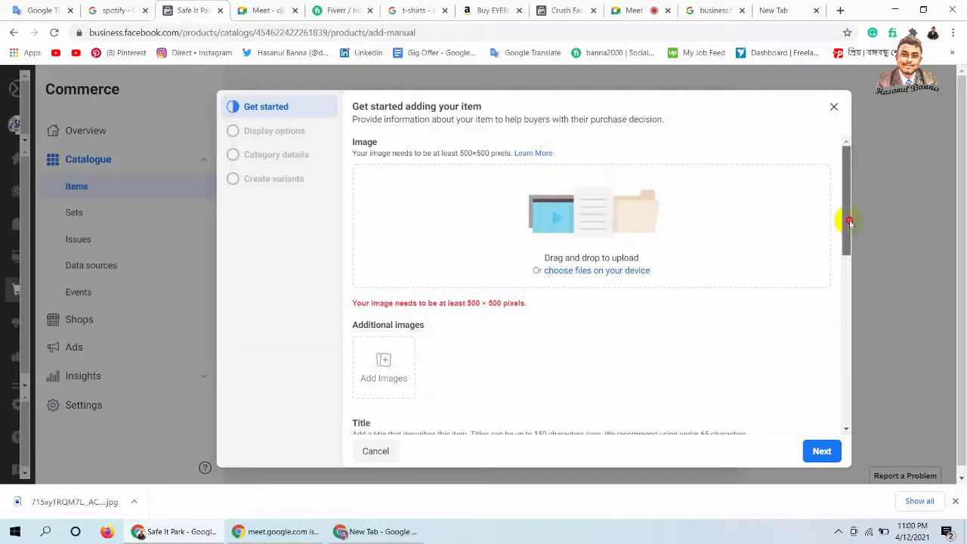
- Add 715xyTRQM7L._AC._SR360,460.jpg as an additional image and set the item's title to T Shirt
left_click_drag(849, 221, 846, 242)
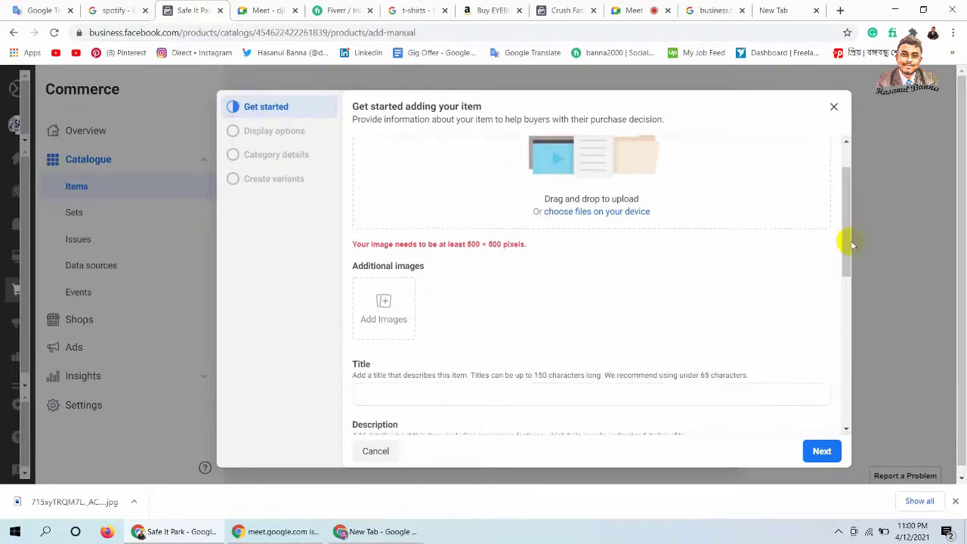
left_click(380, 311)
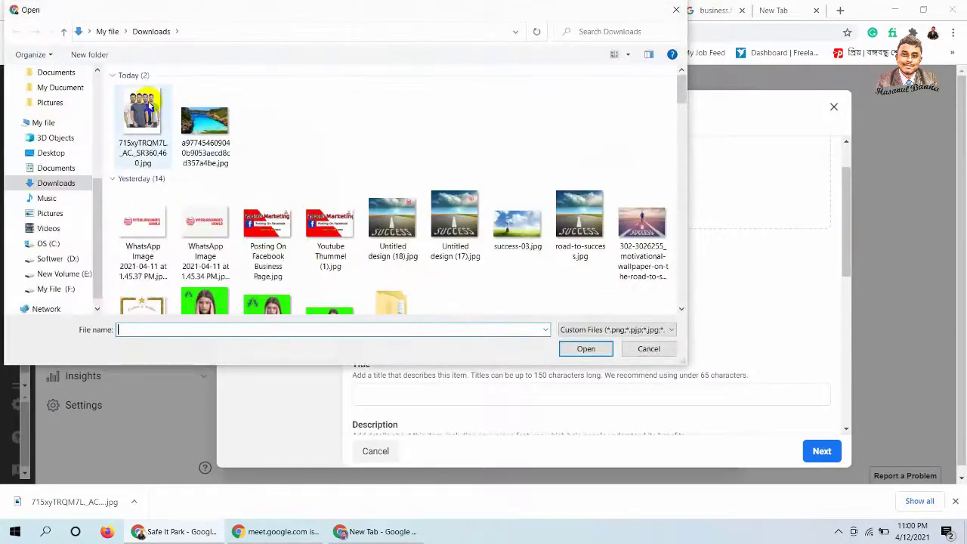
left_click(143, 114)
left_click(595, 353)
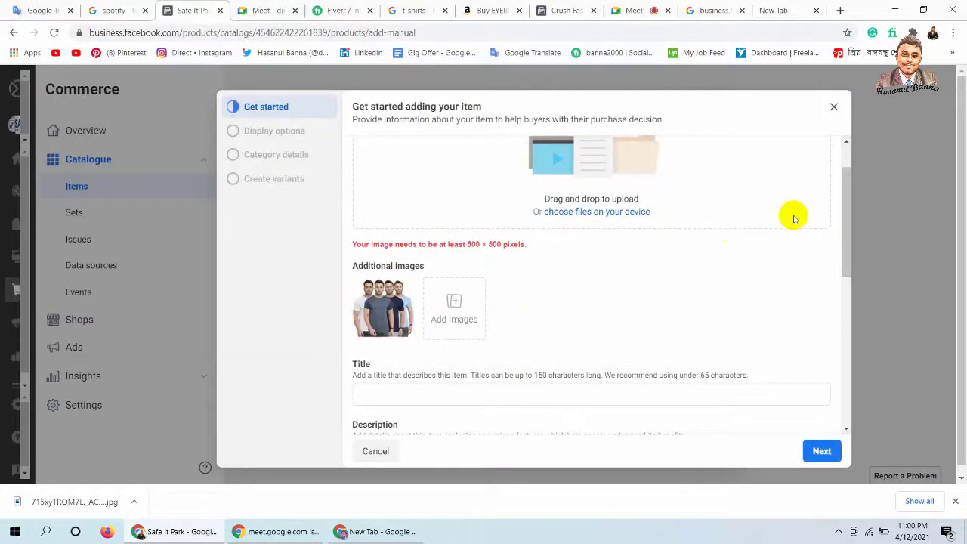
left_click_drag(842, 189, 827, 239)
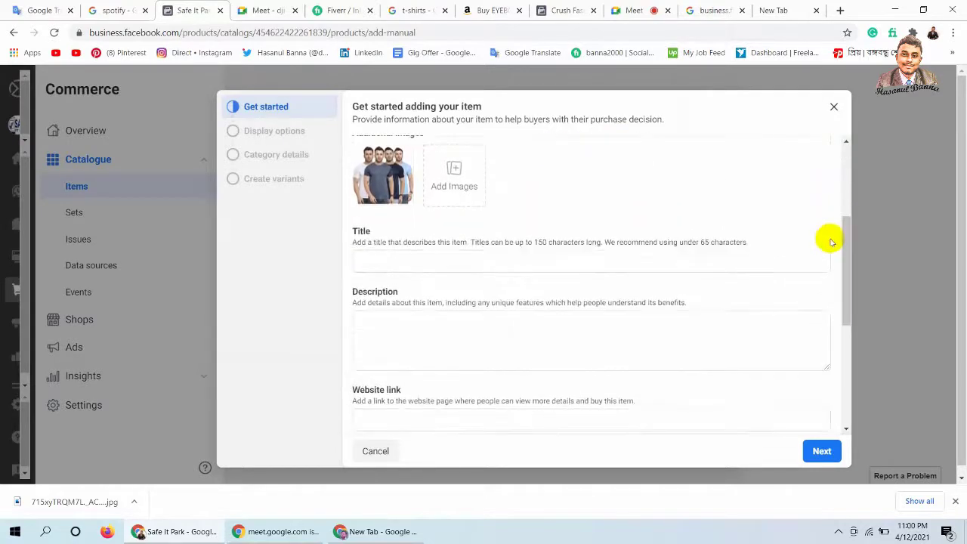
left_click(599, 262)
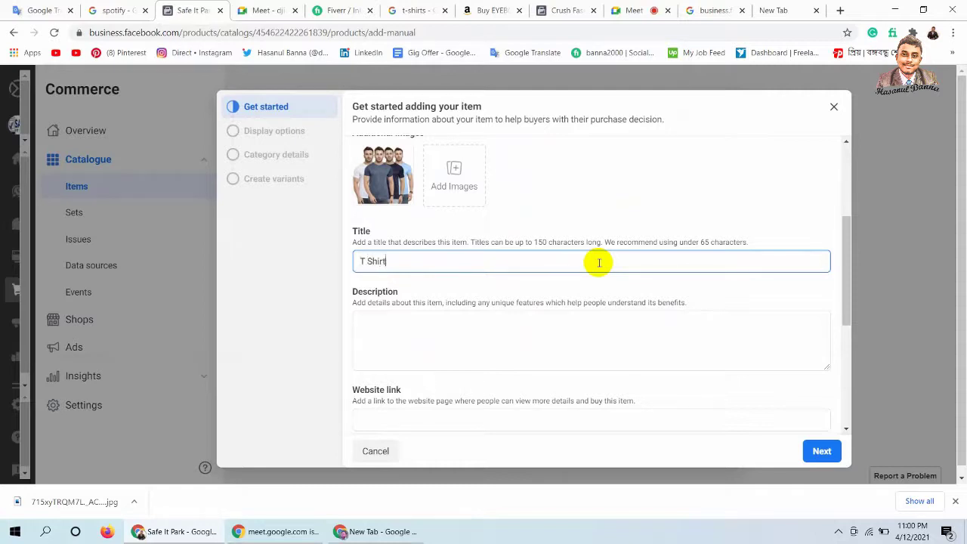
- Check the Amazon T-shirt page among the open tabs and paste its copied product details as the item's description
left_click(559, 330)
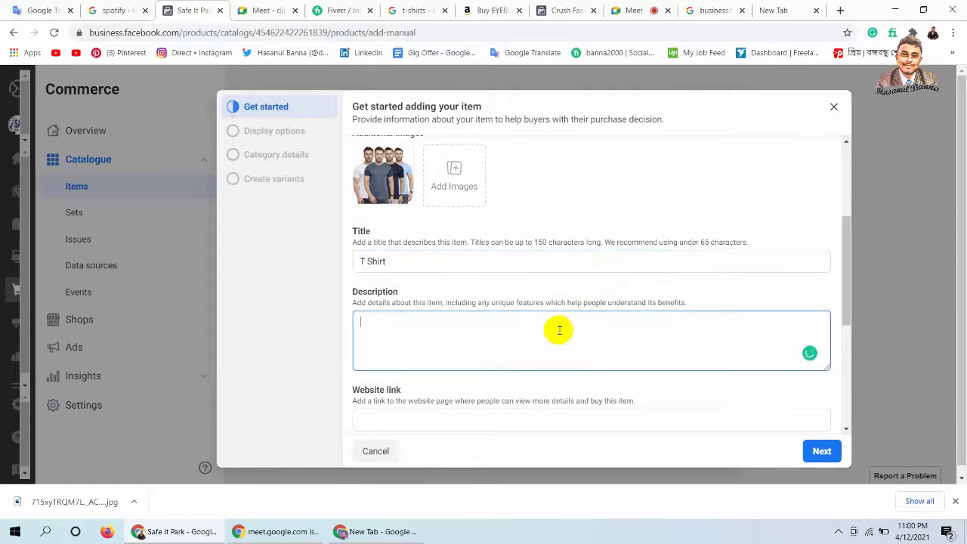
left_click(714, 9)
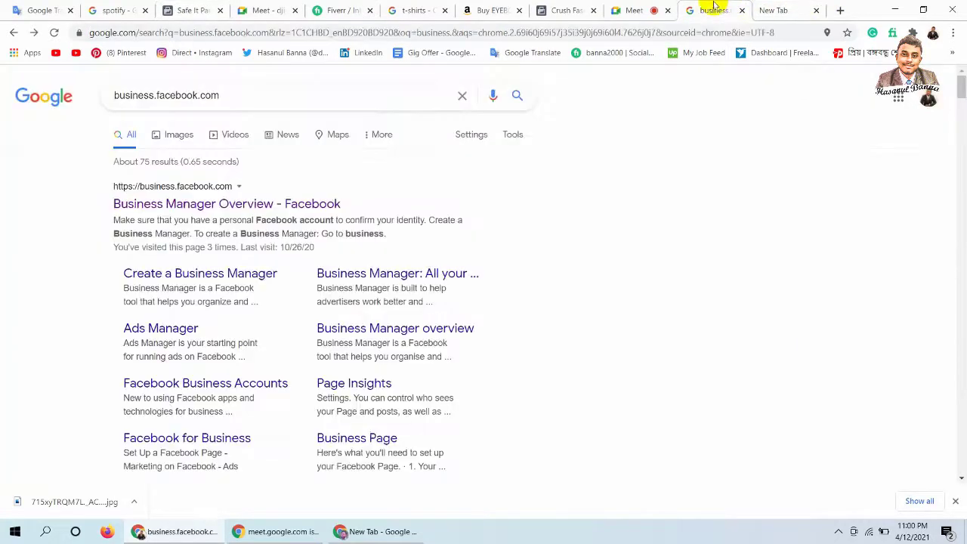
left_click(495, 10)
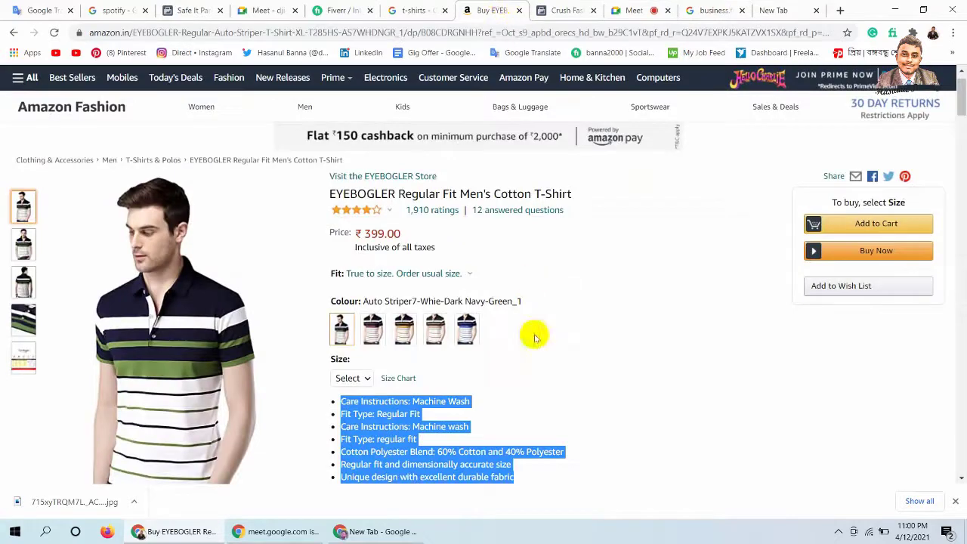
left_click(775, 10)
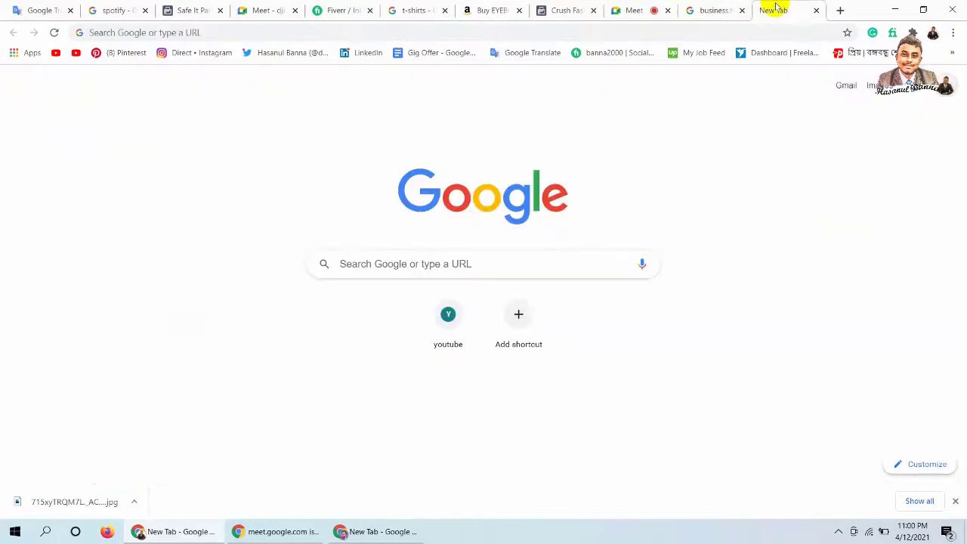
left_click(710, 10)
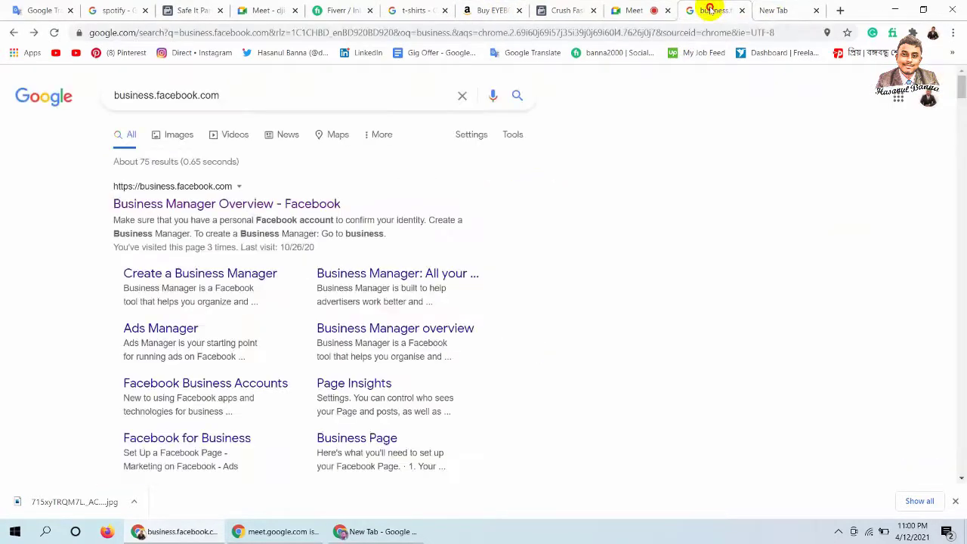
left_click(563, 10)
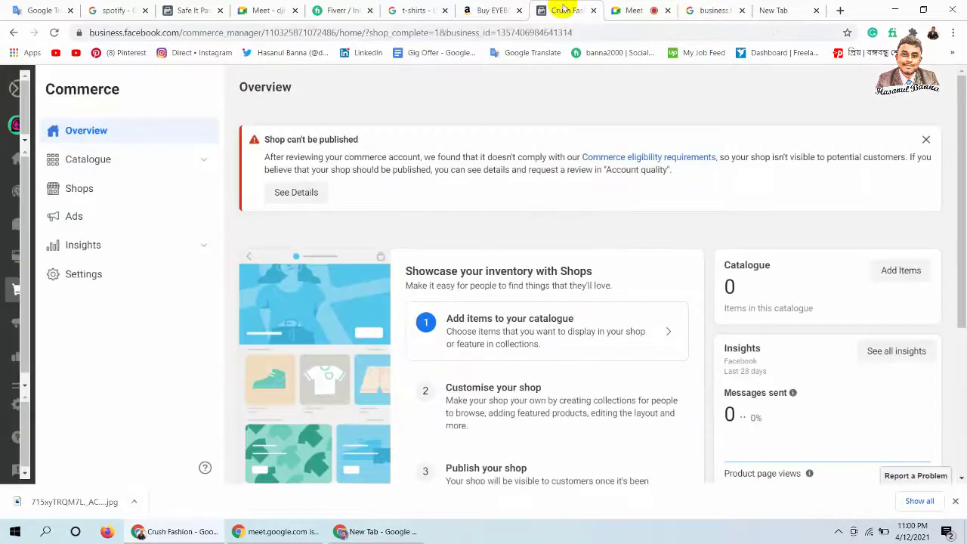
left_click(495, 8)
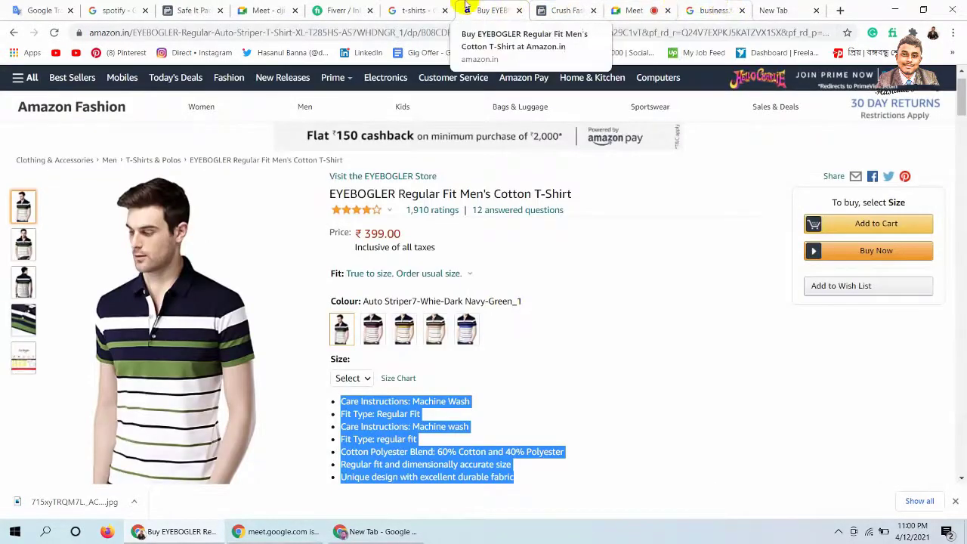
left_click(408, 9)
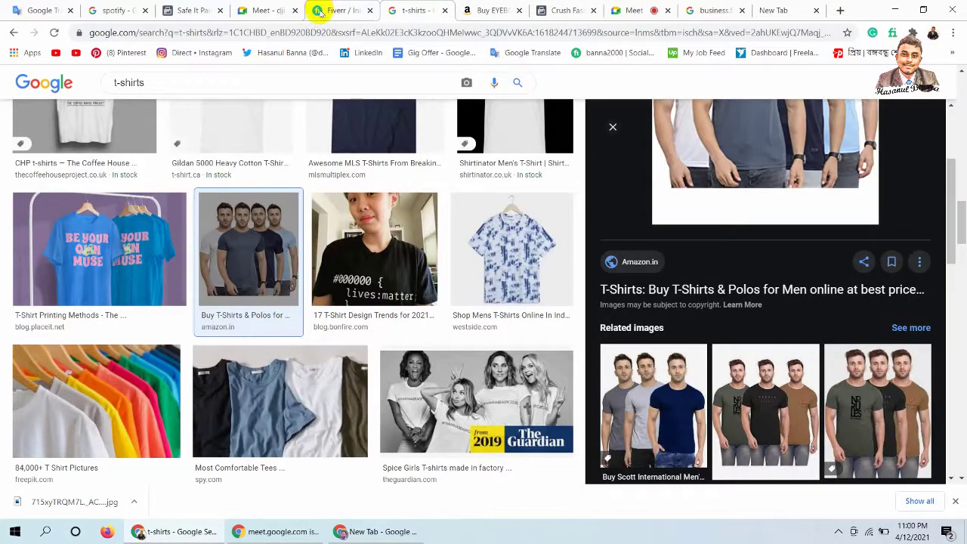
left_click(186, 9)
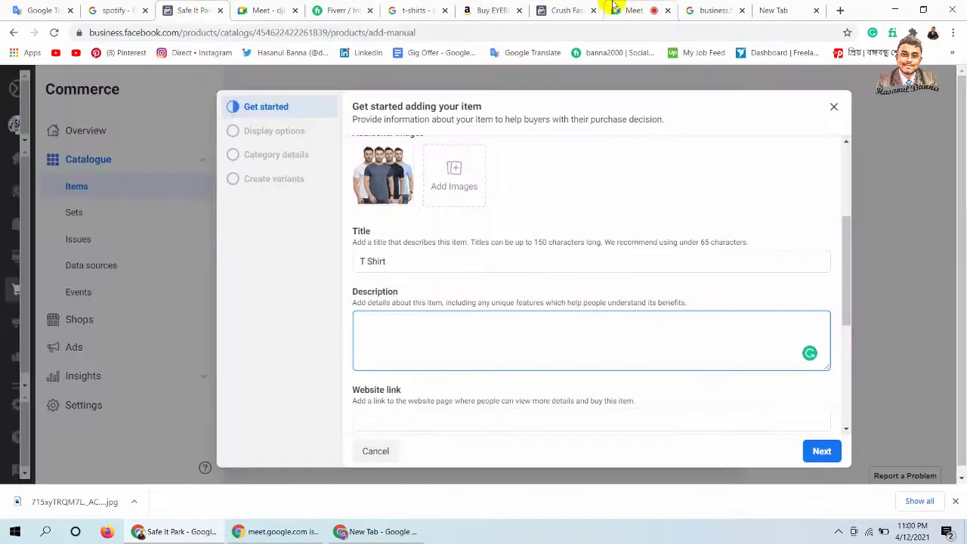
left_click(559, 10)
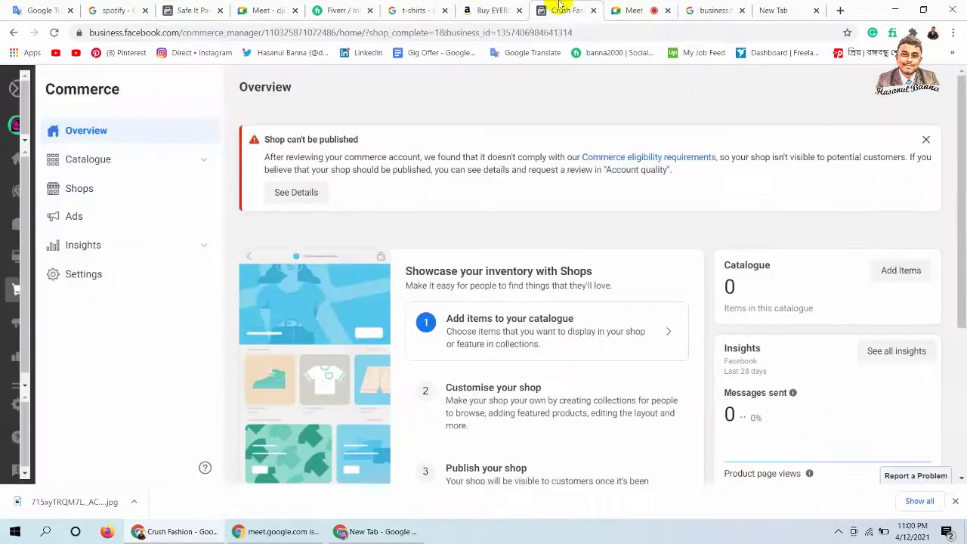
left_click(189, 9)
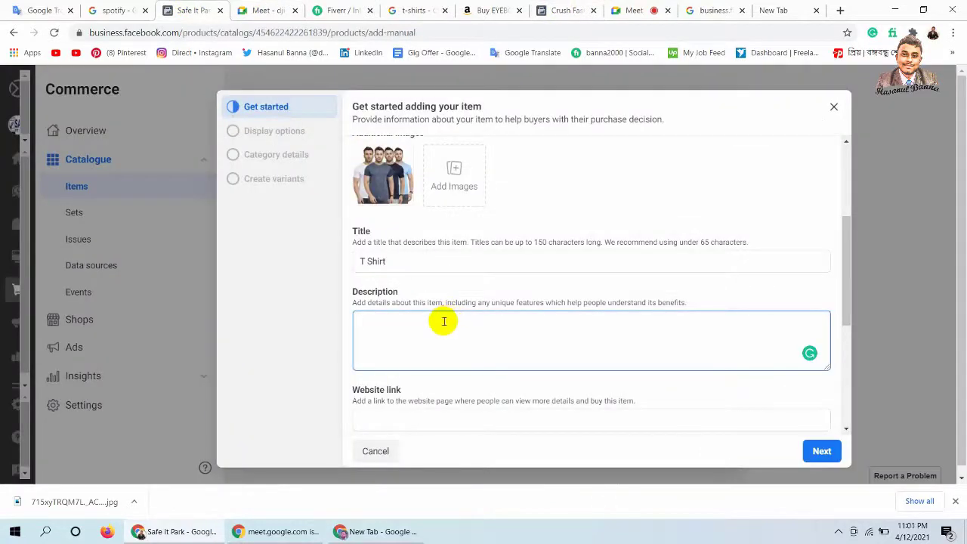
key("ctrl+v")
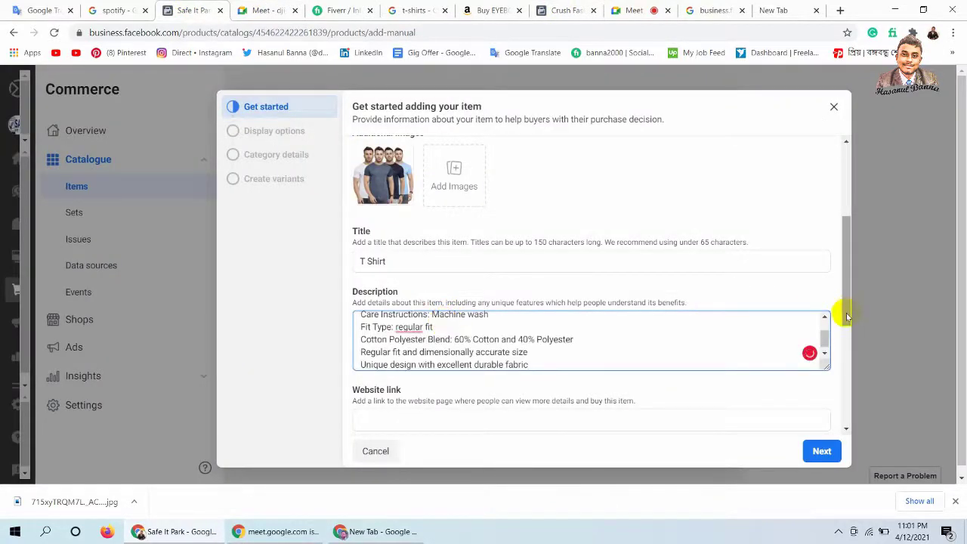
- Go to the item's website link field, then open Blogger in a new tab and view the Smart Fashion House blog
left_click_drag(847, 317, 853, 363)
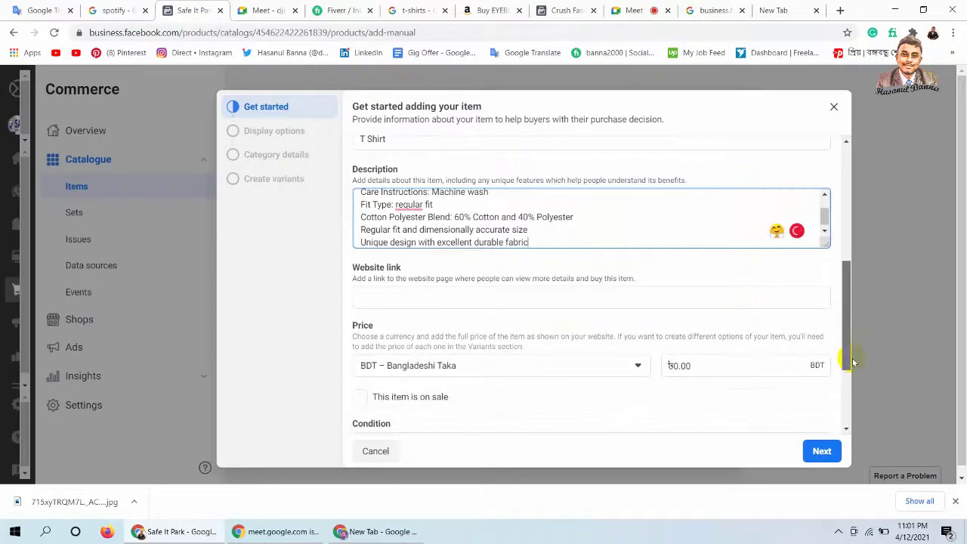
left_click(730, 299)
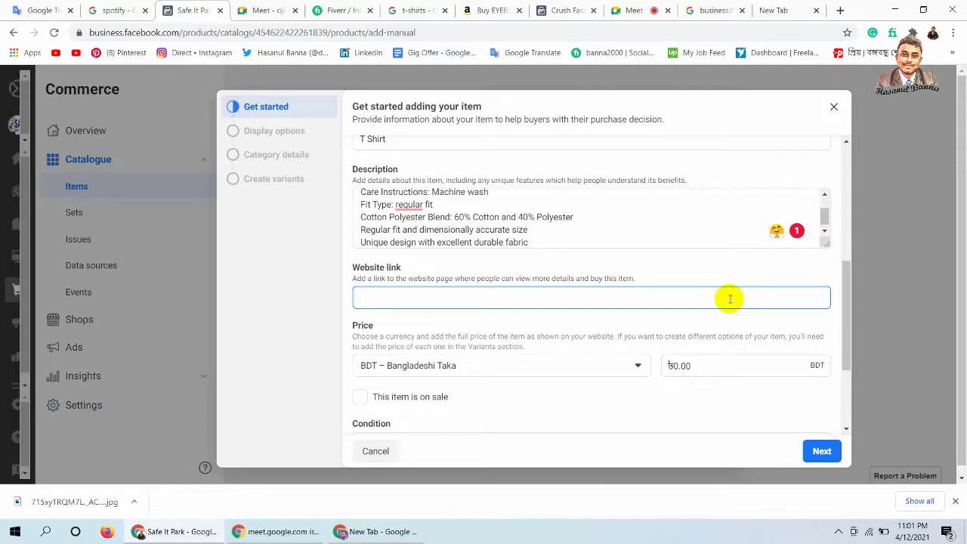
left_click(841, 9)
type("b")
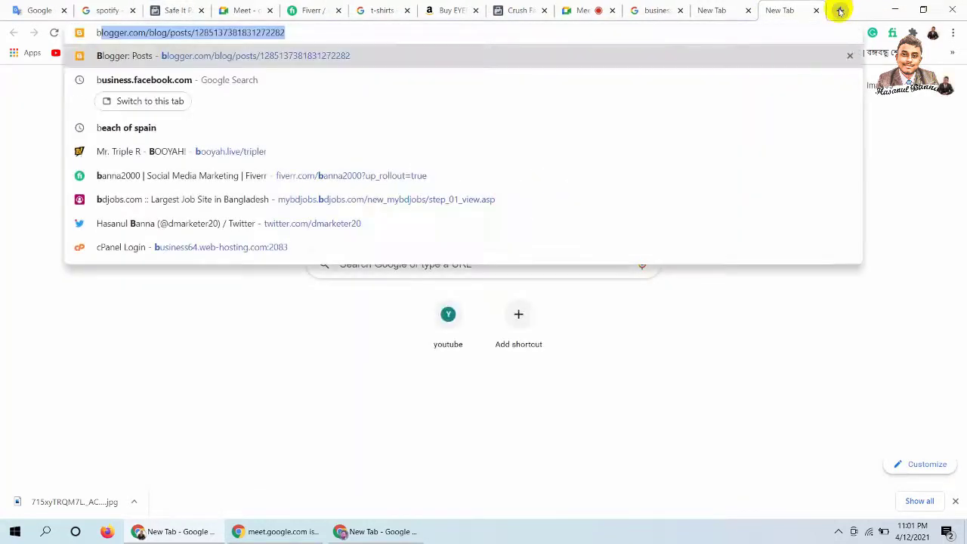
key("Return")
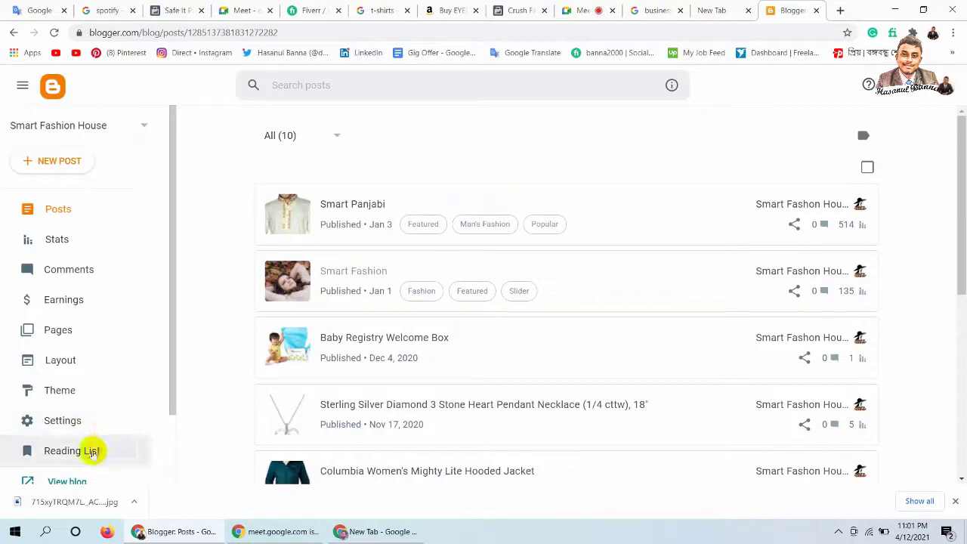
left_click(173, 383)
left_click_drag(172, 383, 173, 410)
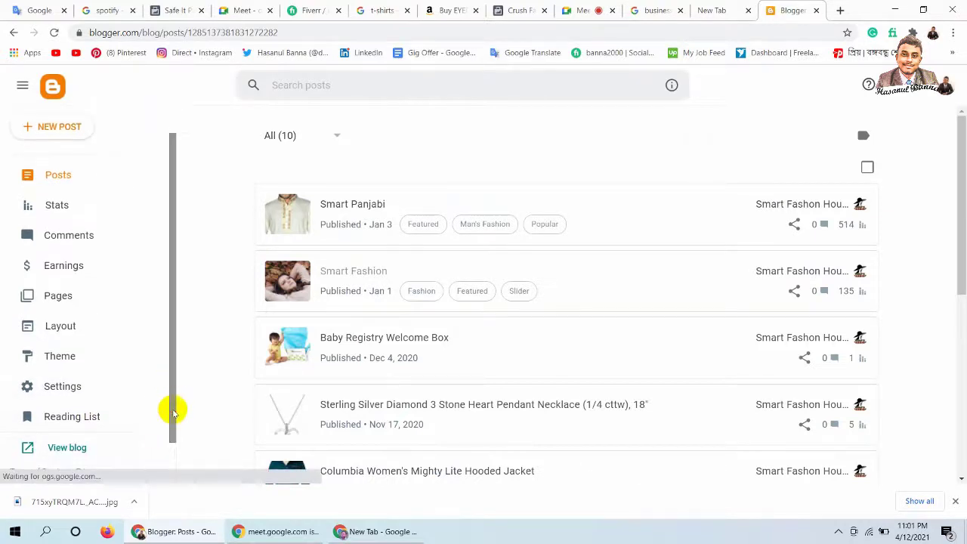
left_click(71, 446)
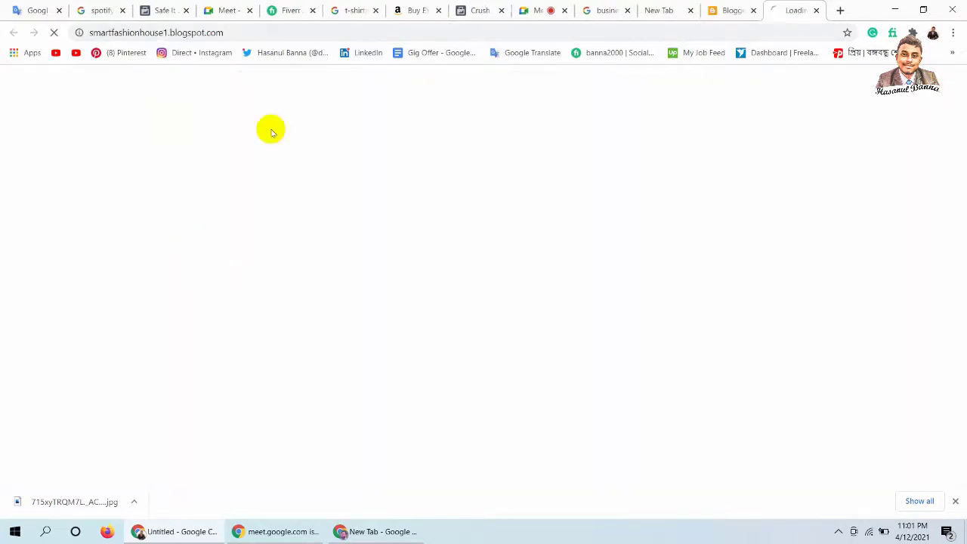
- Copy the blog's address smartfashionhouse1.blogspot.com and paste it as the item's website link in the Safe It Park catalogue
left_click(251, 32)
key("ctrl+c")
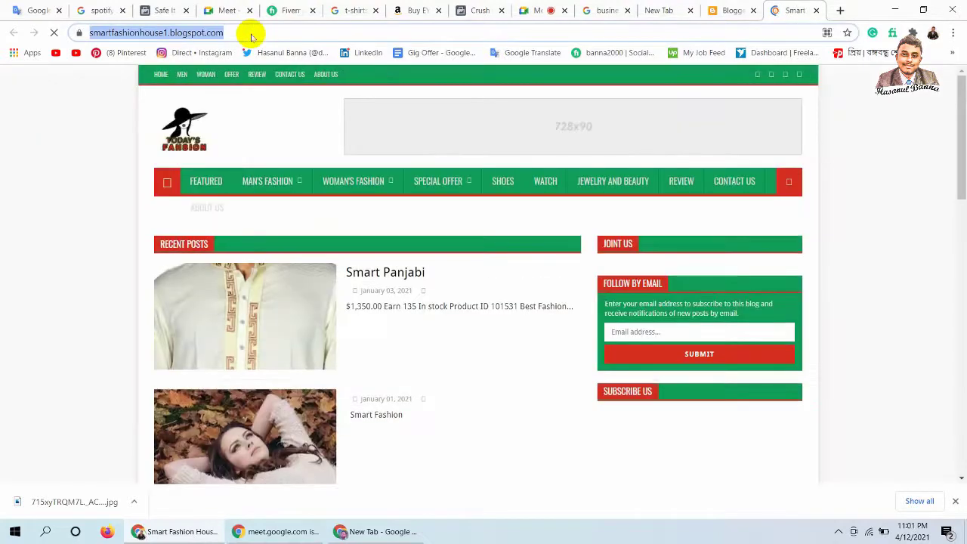
left_click(611, 7)
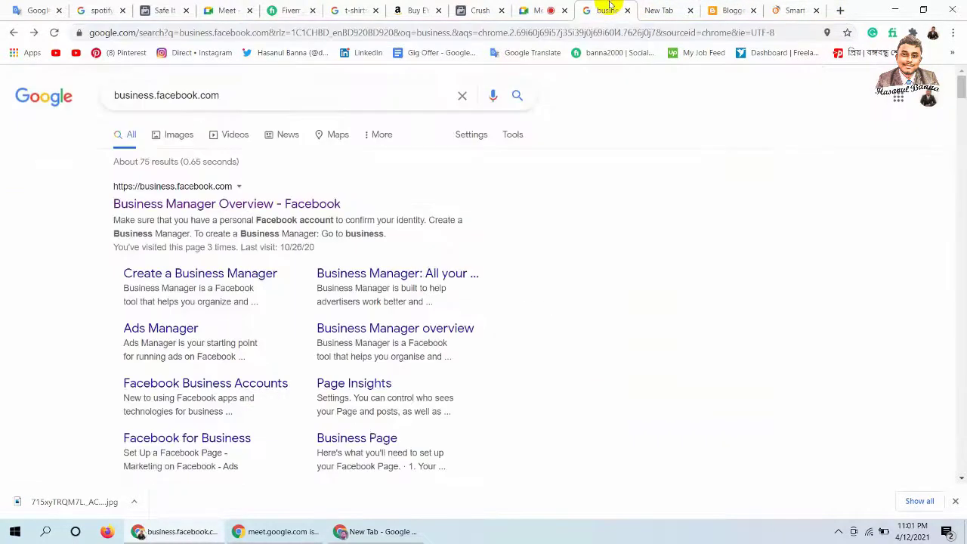
left_click(473, 9)
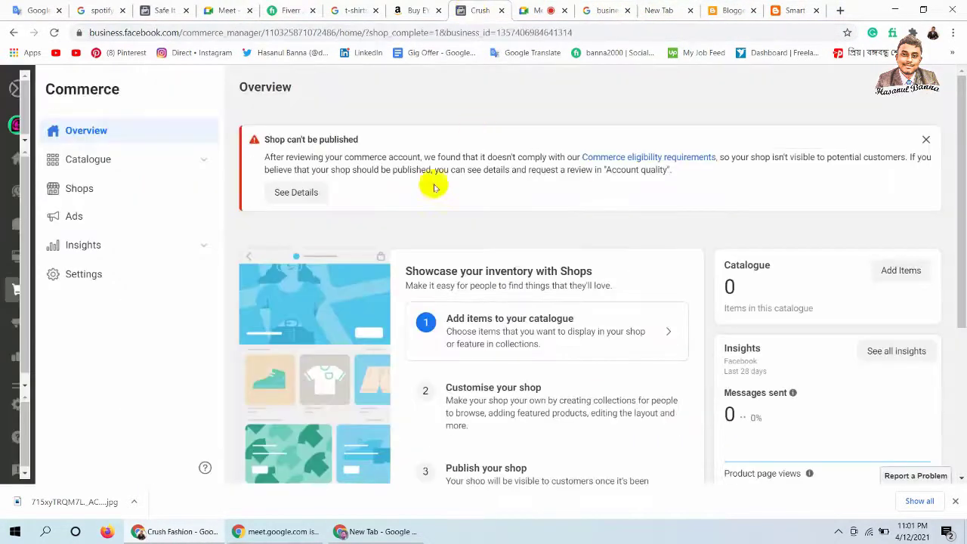
left_click(159, 9)
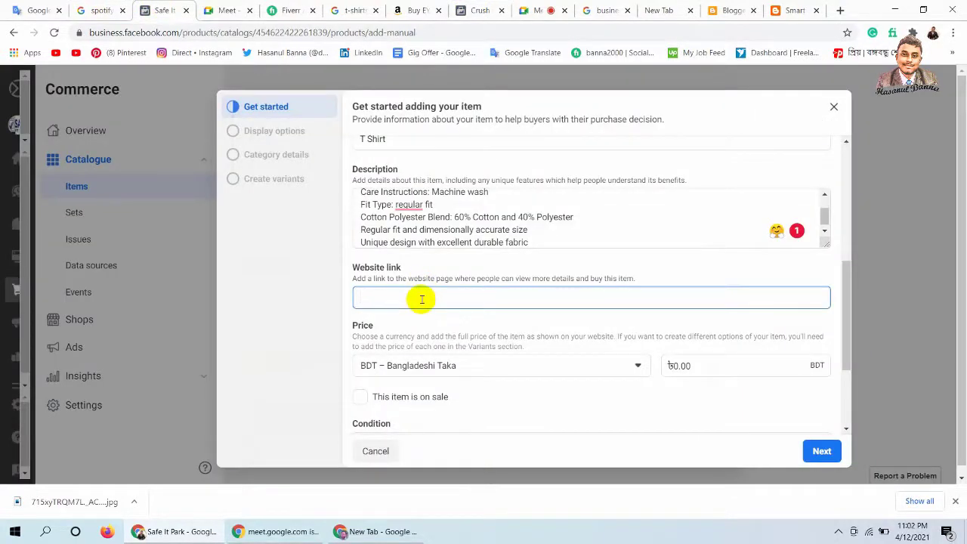
key("ctrl+v")
- Look through the item's price currency options and mark the item as on sale
left_click_drag(852, 326, 844, 381)
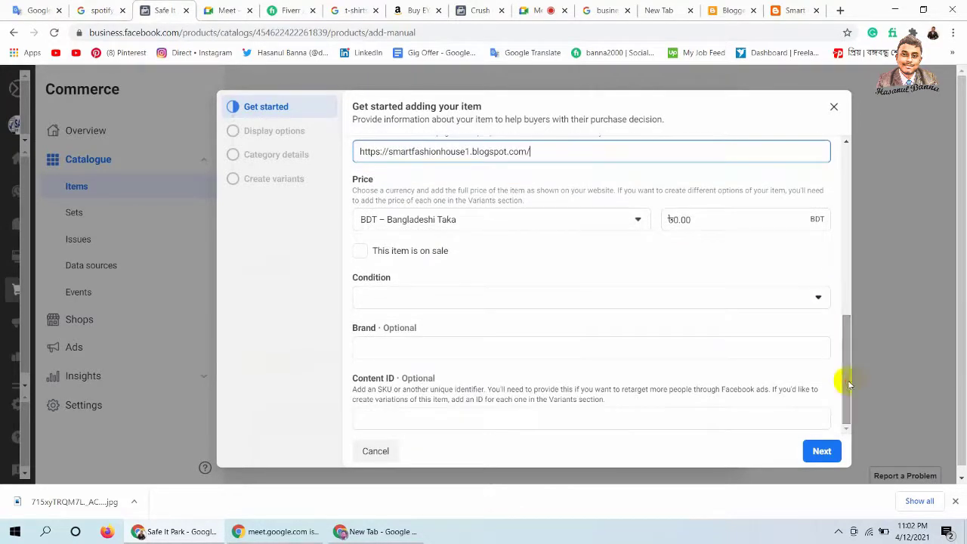
left_click(637, 219)
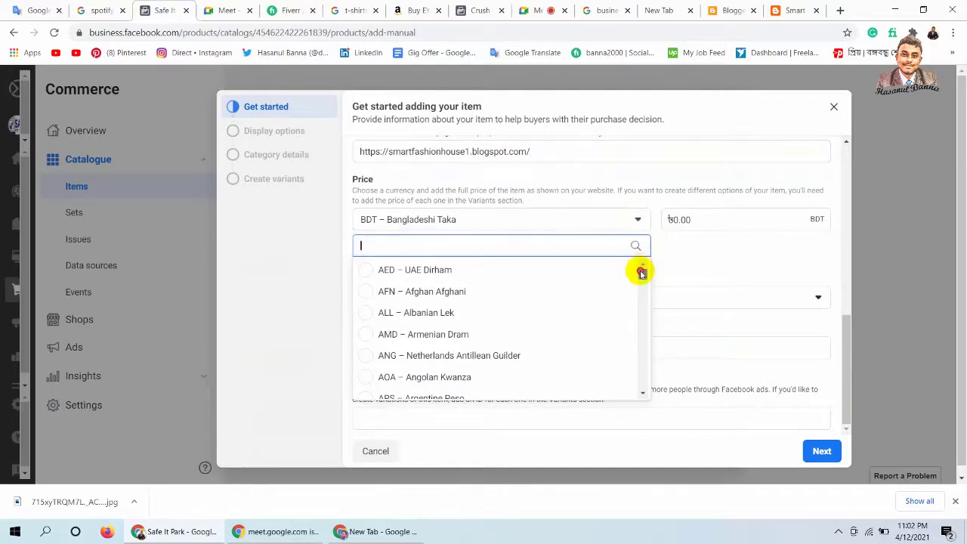
mouse_move(641, 272)
left_mouse_down()
mouse_move(639, 282)
mouse_move(640, 254)
left_mouse_up()
left_click(702, 251)
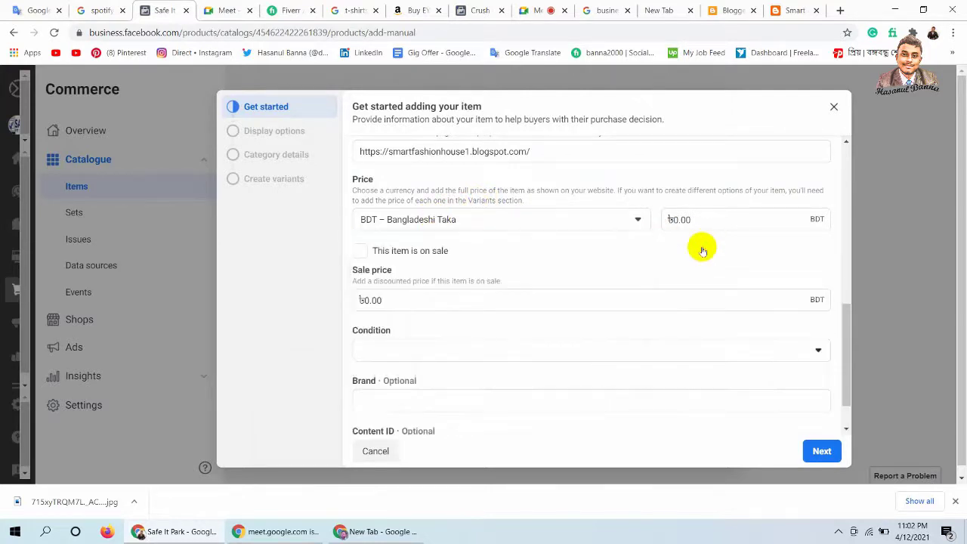
left_click(730, 215)
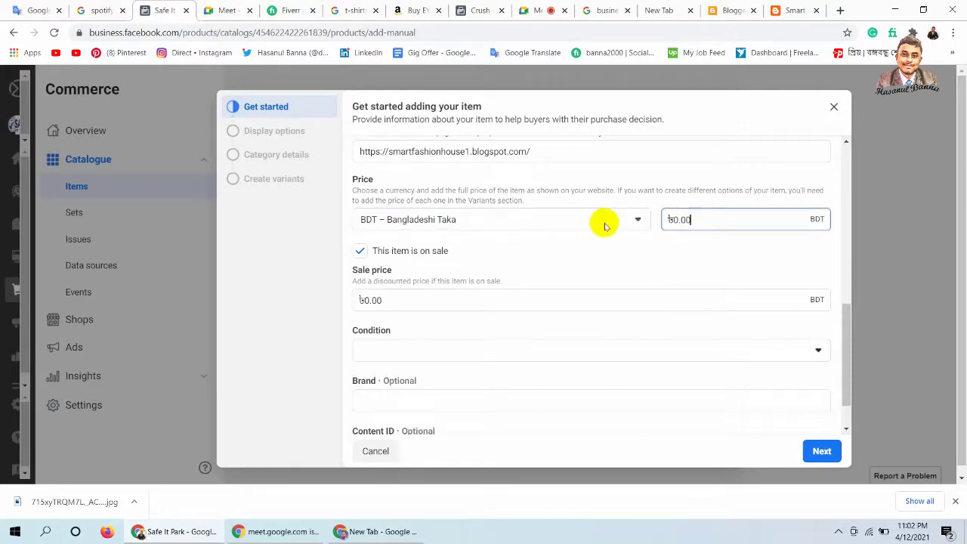
- Set the item's price currency to DOP – Dominican Peso and the price to 65
left_click(637, 221)
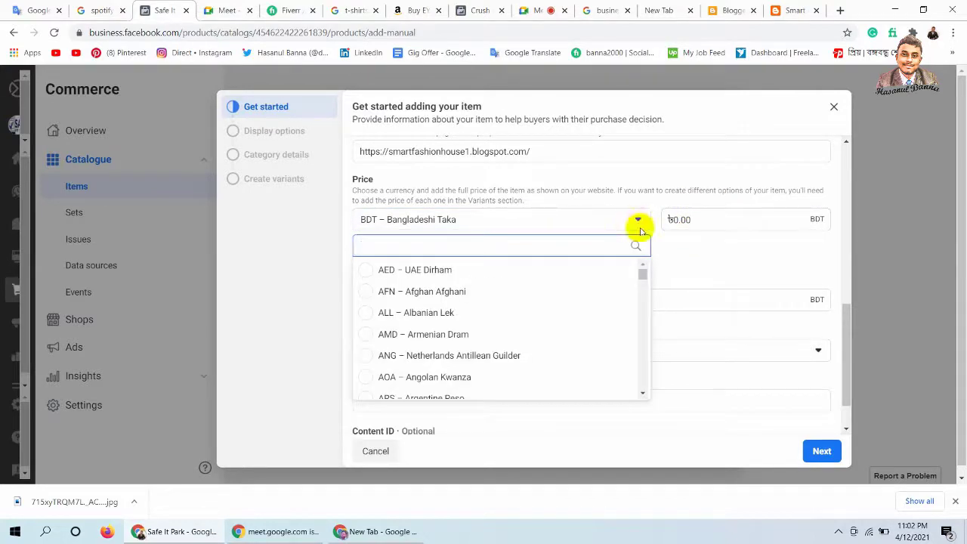
left_click_drag(643, 274, 606, 296)
left_click(369, 278)
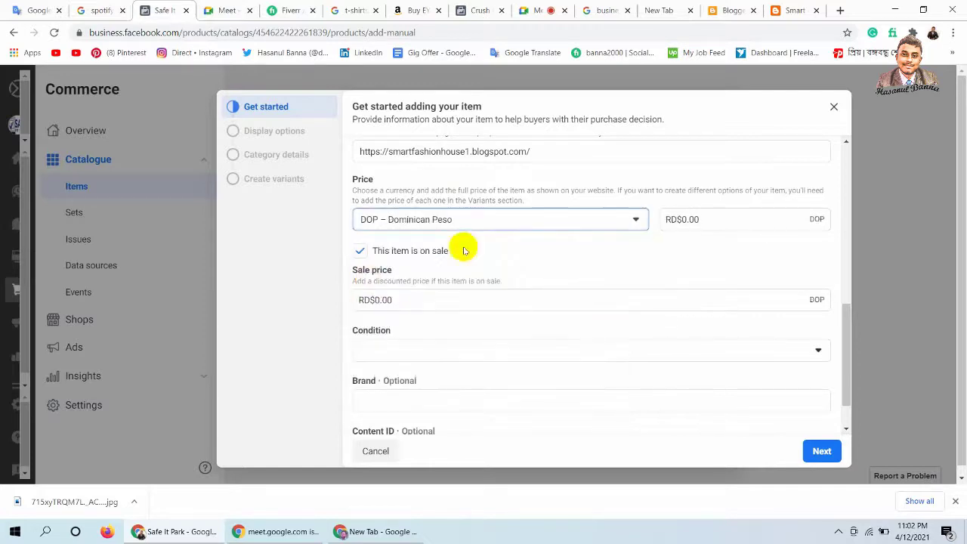
left_click(717, 223)
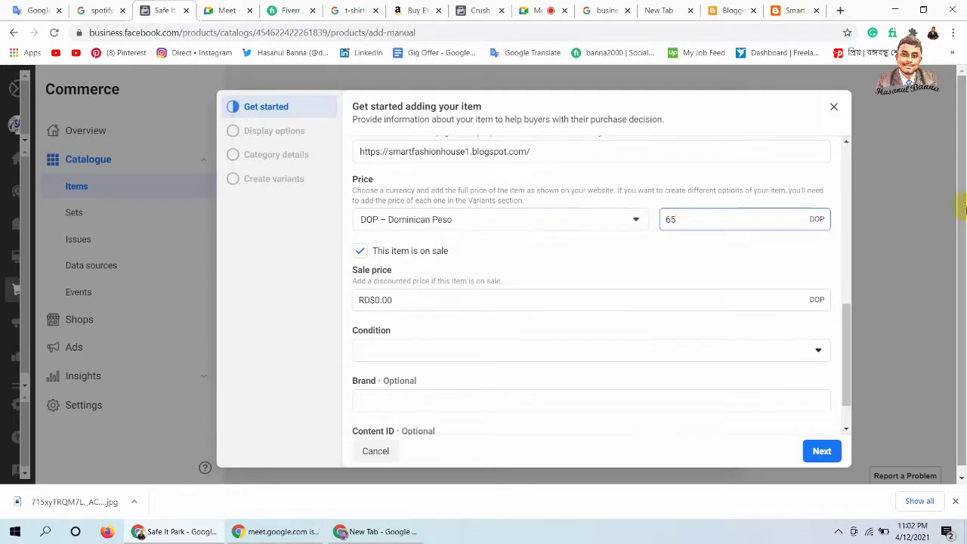
left_click(963, 227)
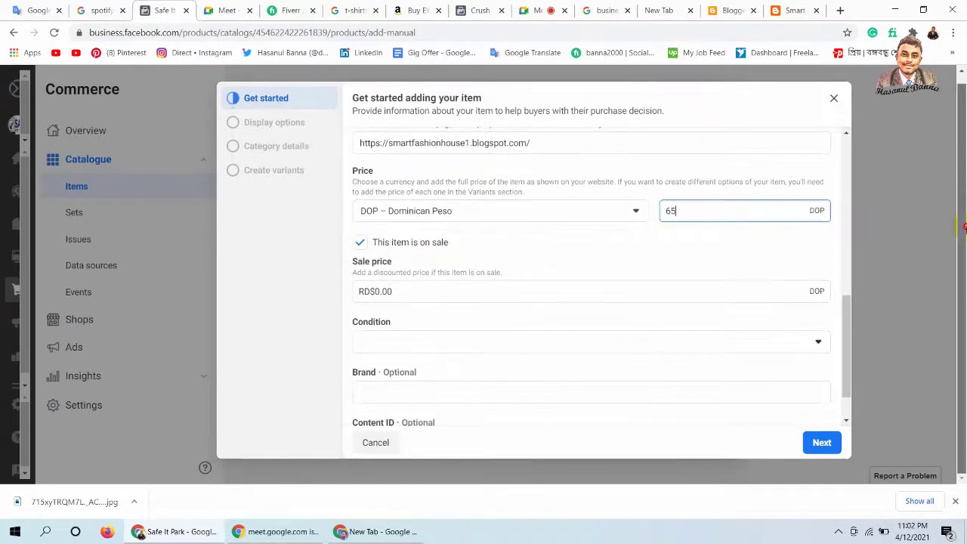
- Set the item's condition to New and its brand to Tashion, and submit the basic details
left_click(743, 294)
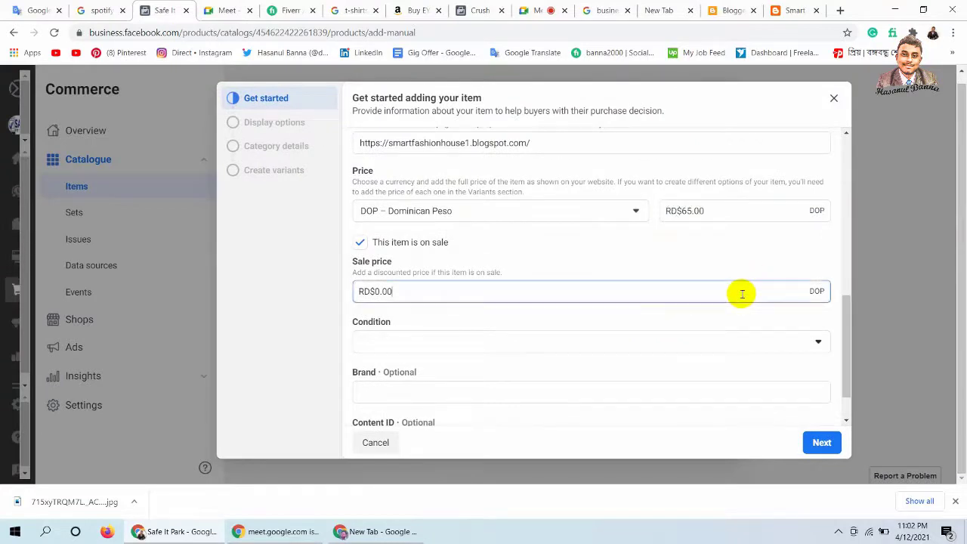
left_click(633, 342)
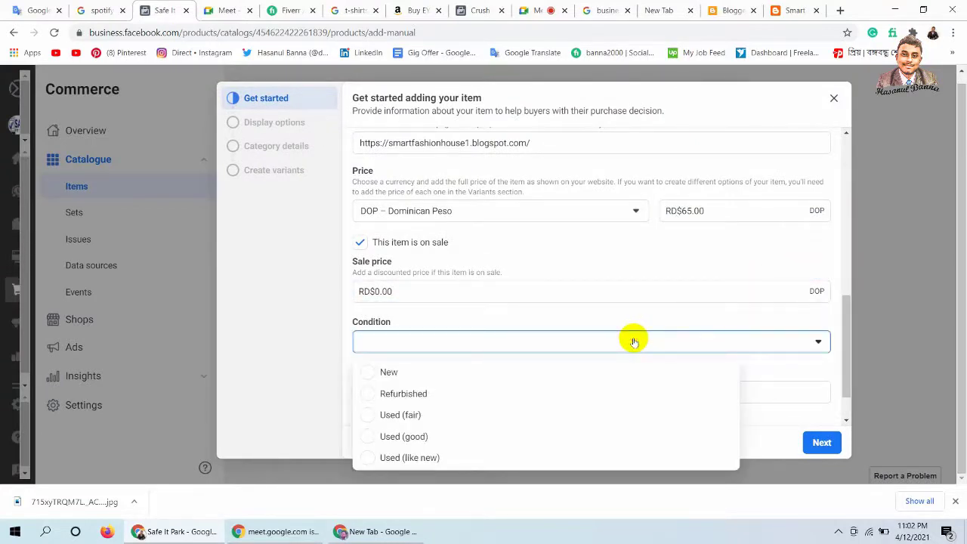
left_click(372, 371)
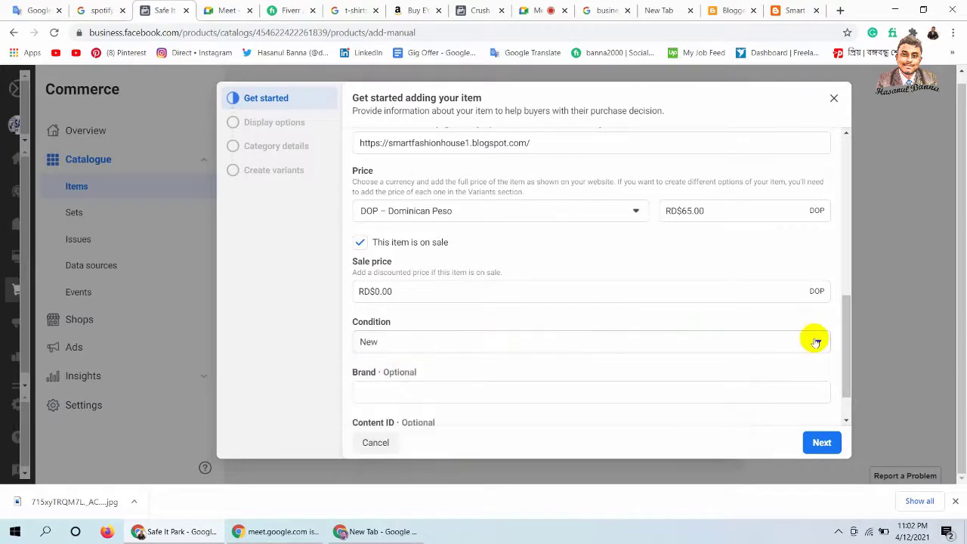
scroll(848, 363, "down", 1)
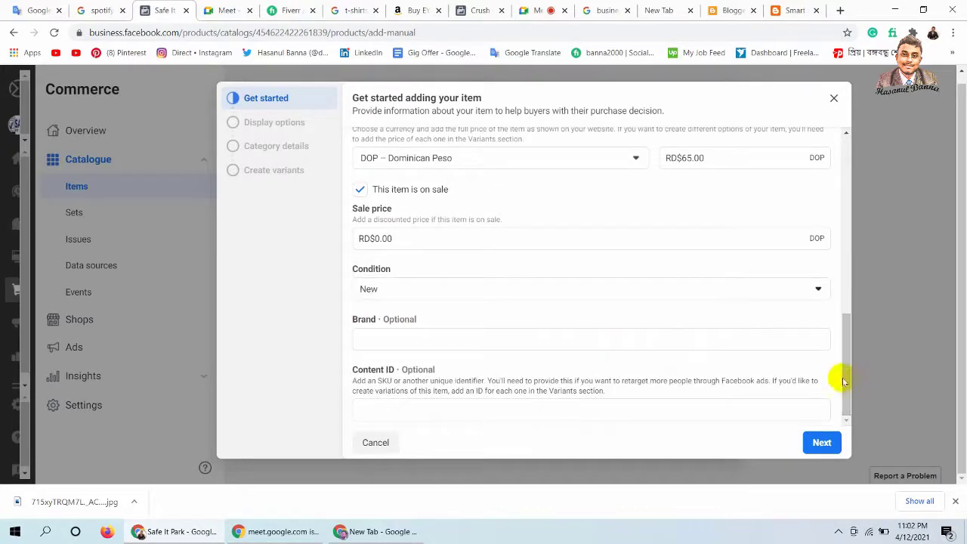
left_click(538, 338)
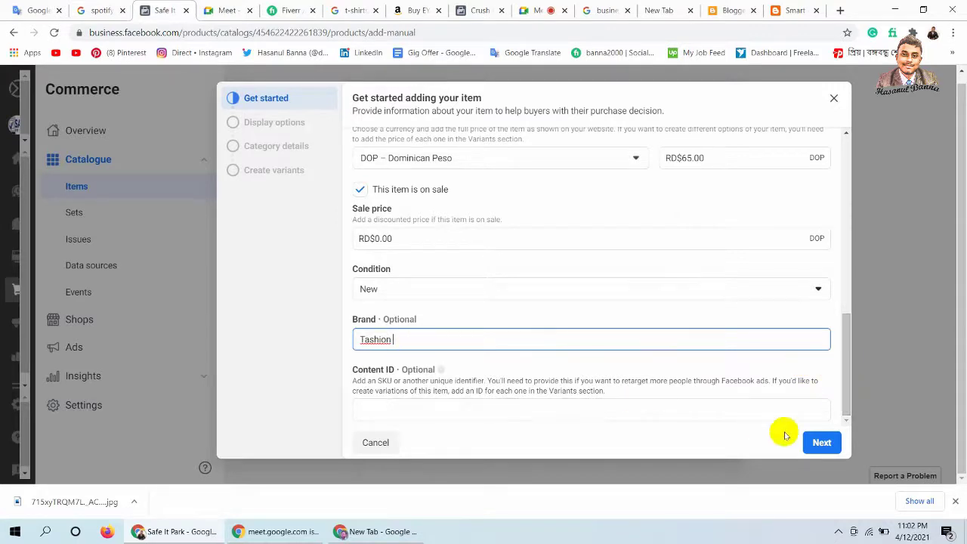
left_click(824, 444)
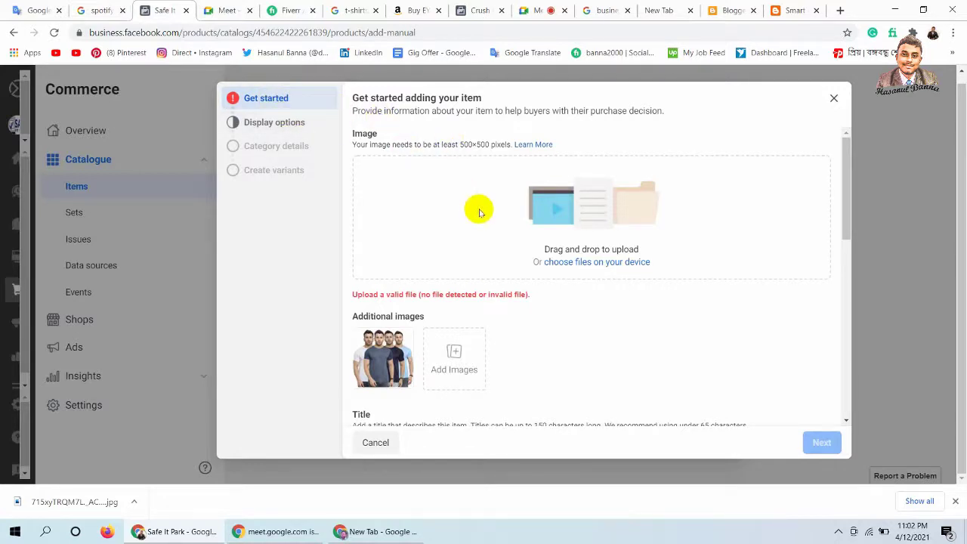
- Try to upload 715xyTRQM7L._AC._SR360,460.jpg from Downloads as the item's main image
left_click(590, 262)
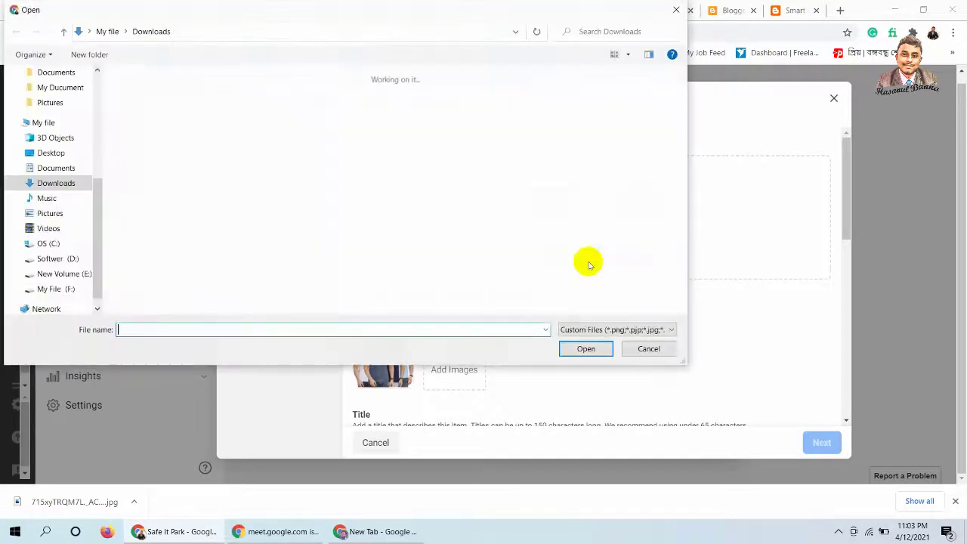
left_click(148, 119)
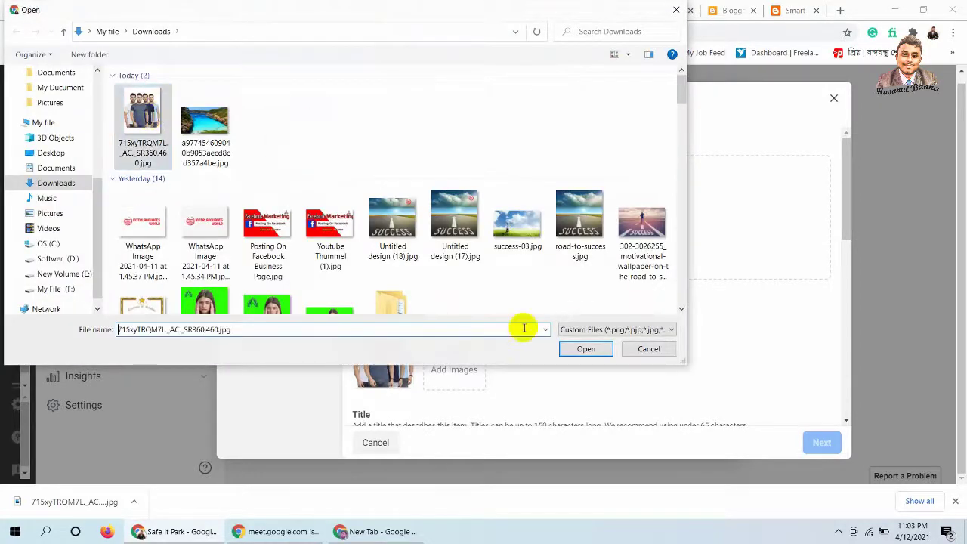
left_click(599, 351)
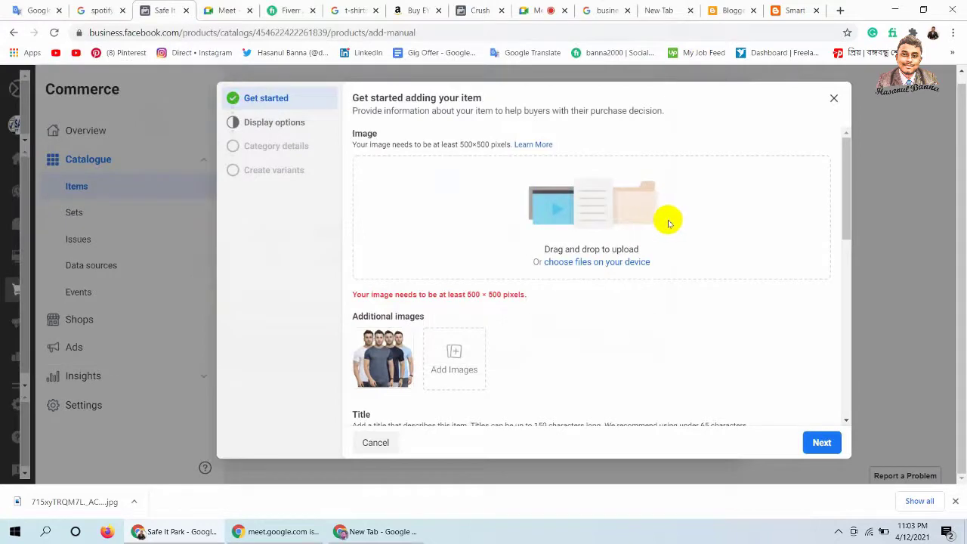
- Upload Posting On Facebook Business Page.jpg from Downloads as the item's main image
left_click(604, 262)
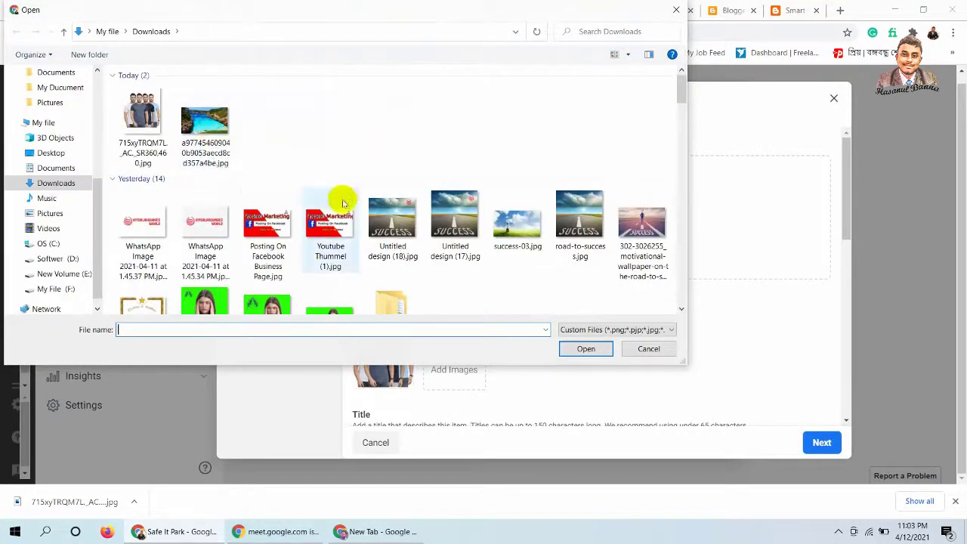
left_click(268, 227)
left_click(607, 350)
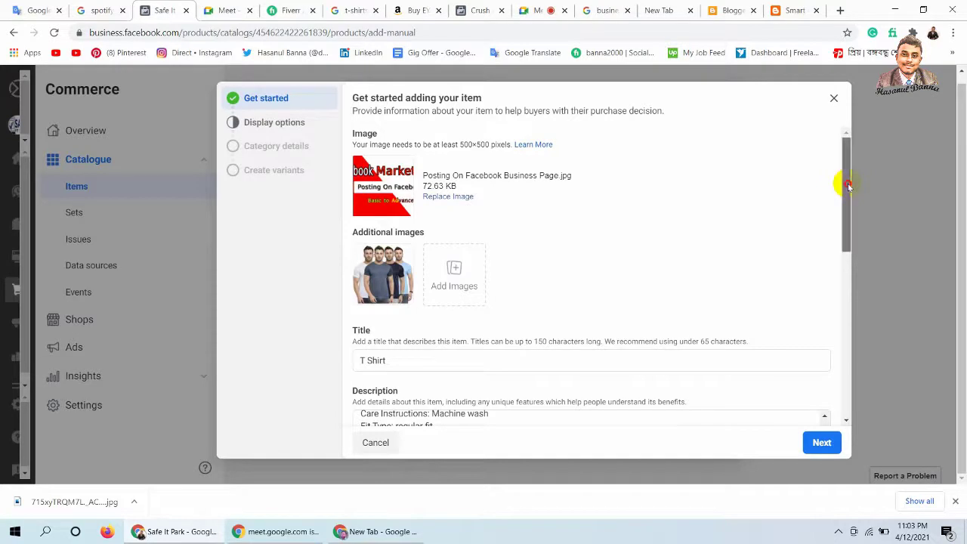
- Review the completed item details and proceed through the display options to the category details
left_click_drag(844, 182, 844, 337)
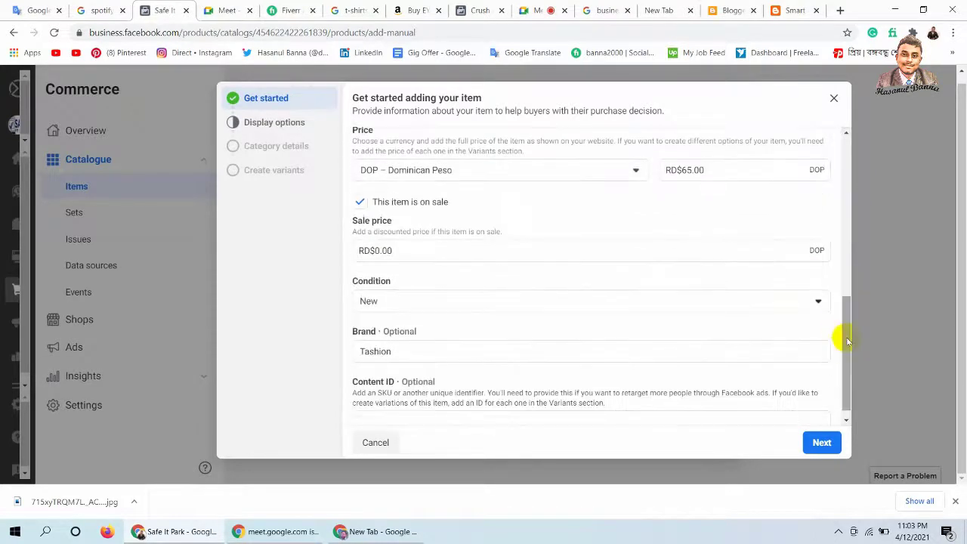
left_click(823, 443)
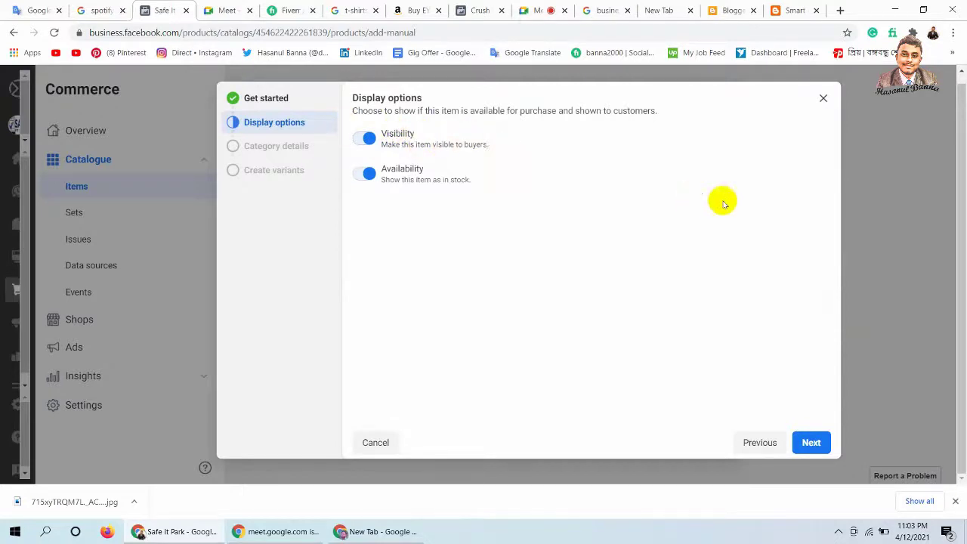
left_click(809, 443)
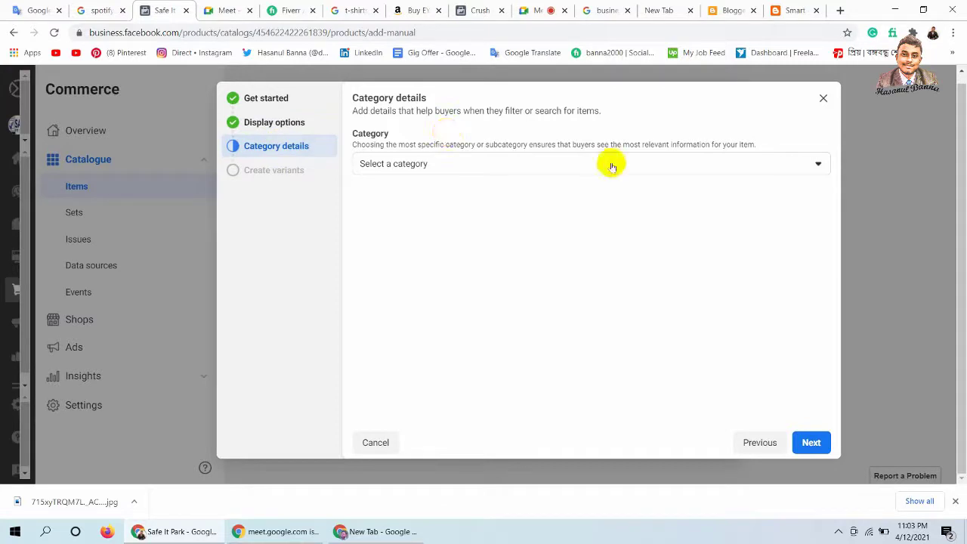
- Set the item's category to Clothing & accessories > Clothing
left_click(817, 163)
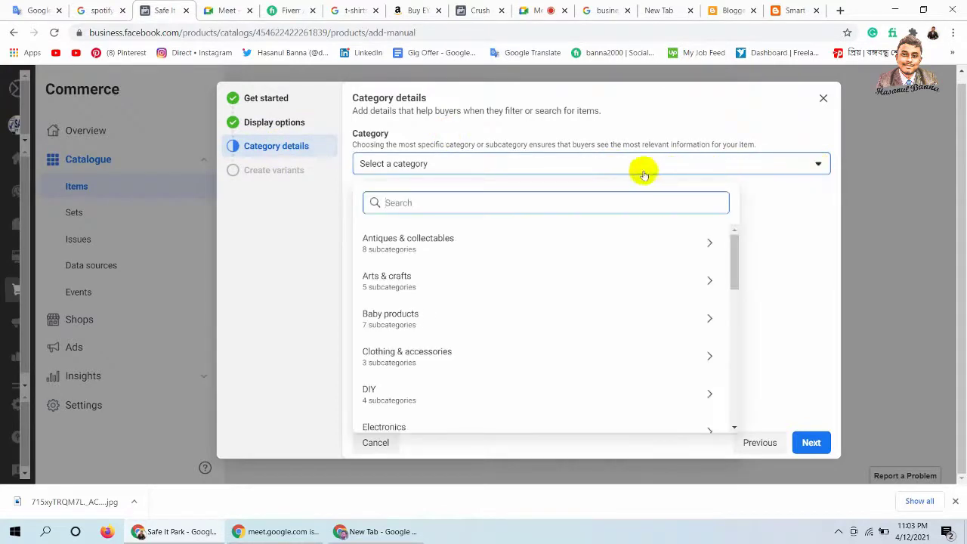
left_click(610, 207)
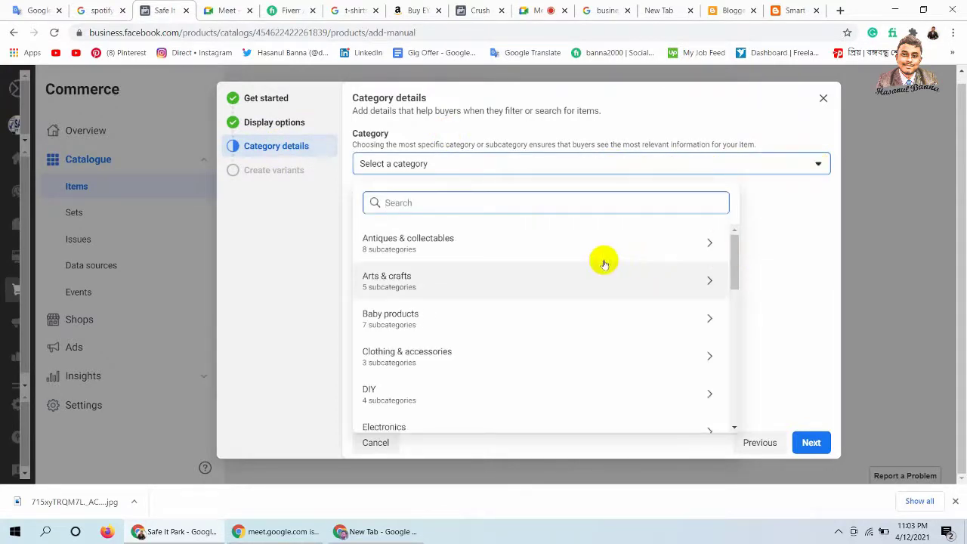
left_click_drag(738, 265, 734, 278)
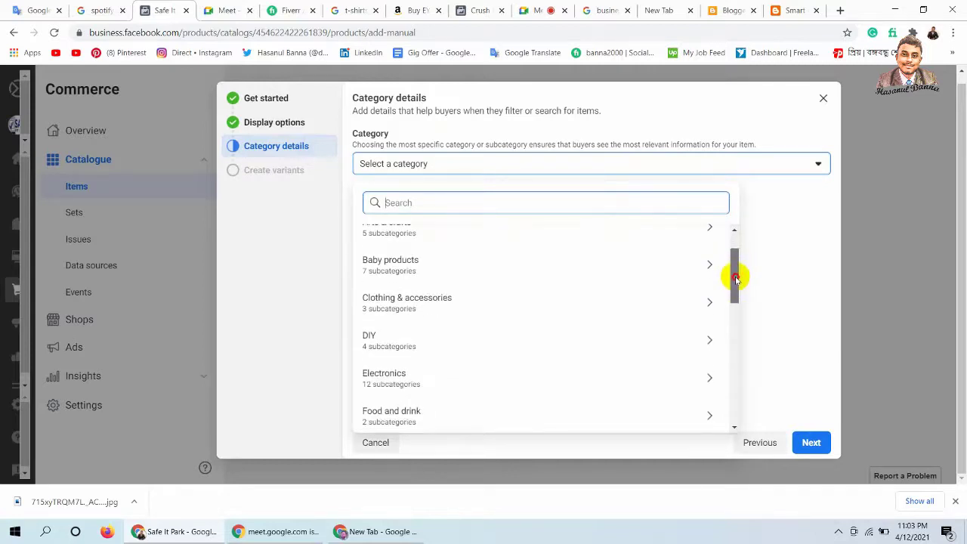
left_click(705, 300)
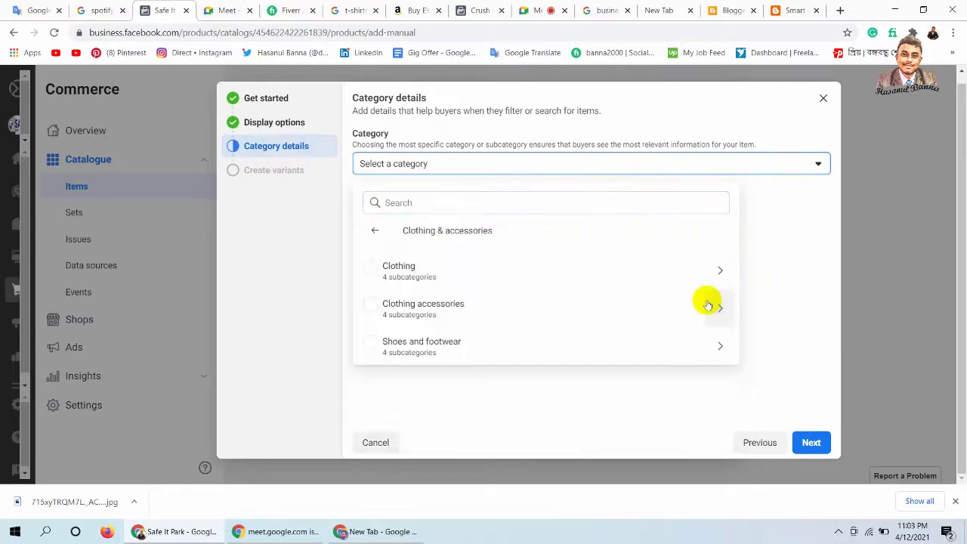
left_click(372, 269)
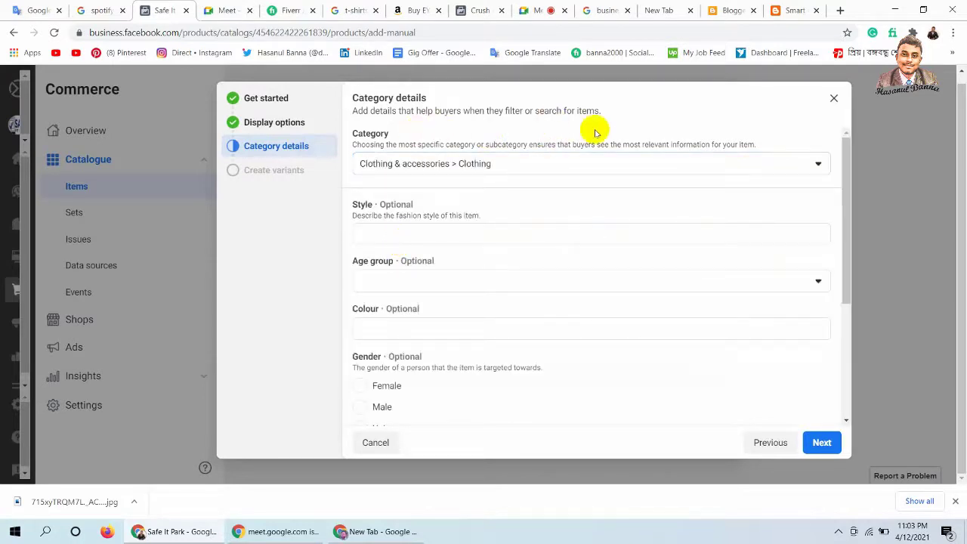
- Leave the optional style blank and set the item's age group to All ages
left_click(506, 237)
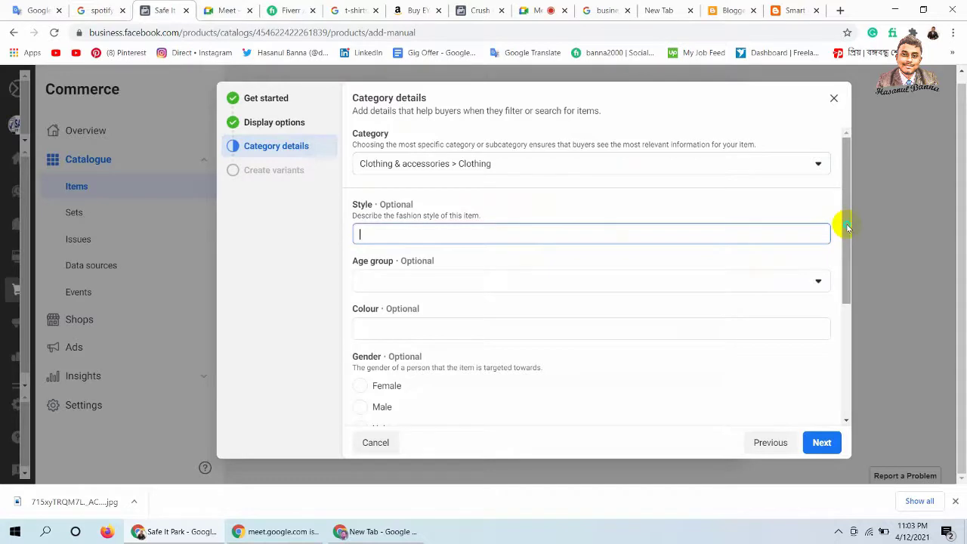
right_click(847, 254)
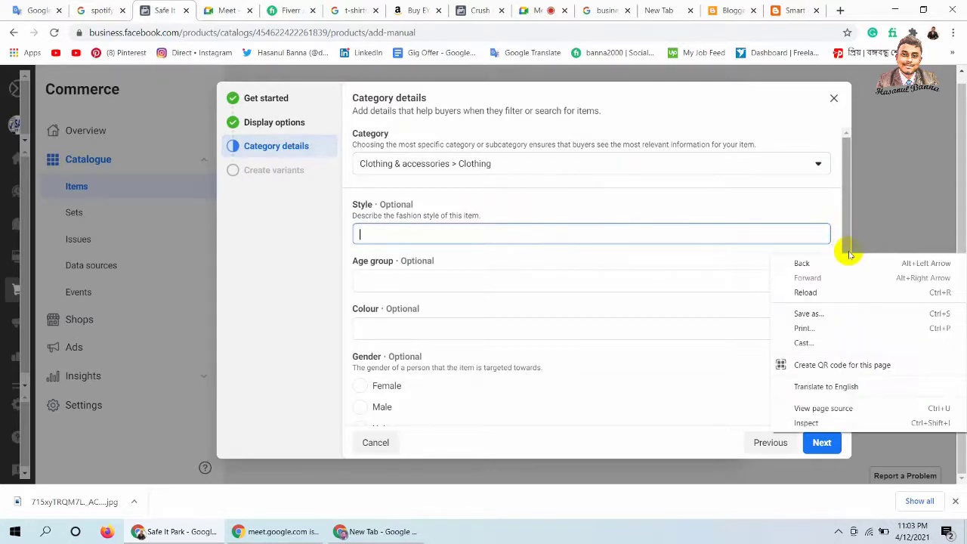
left_click(845, 243)
left_click_drag(843, 242, 844, 276)
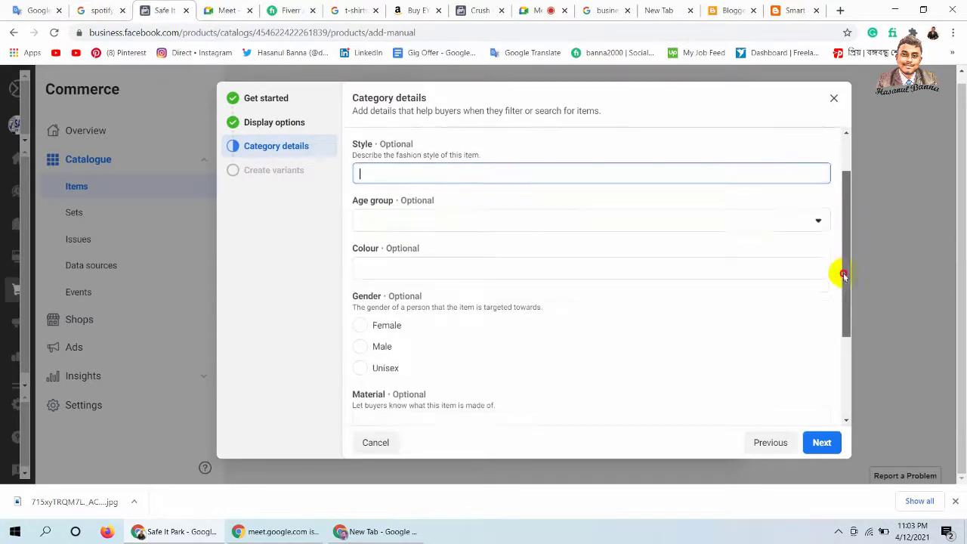
left_click(473, 216)
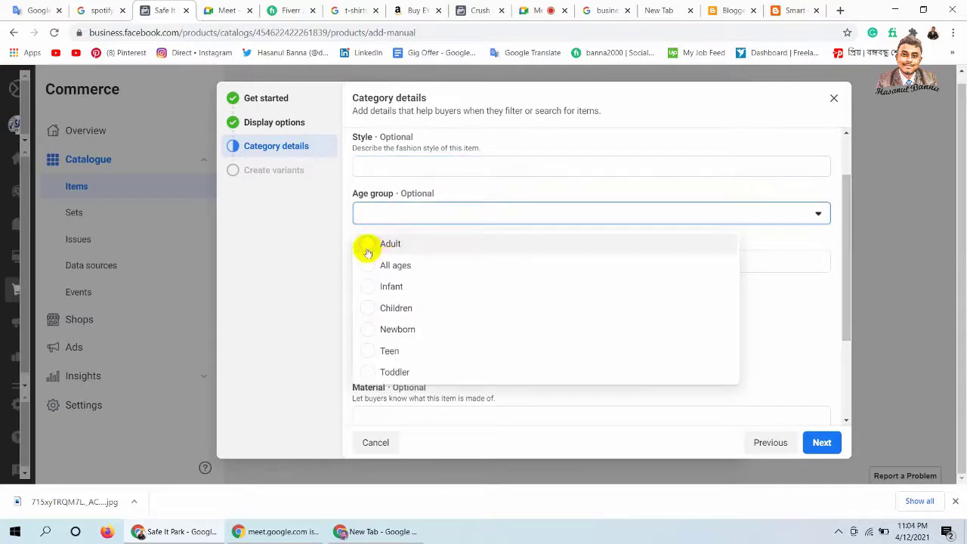
left_click(373, 272)
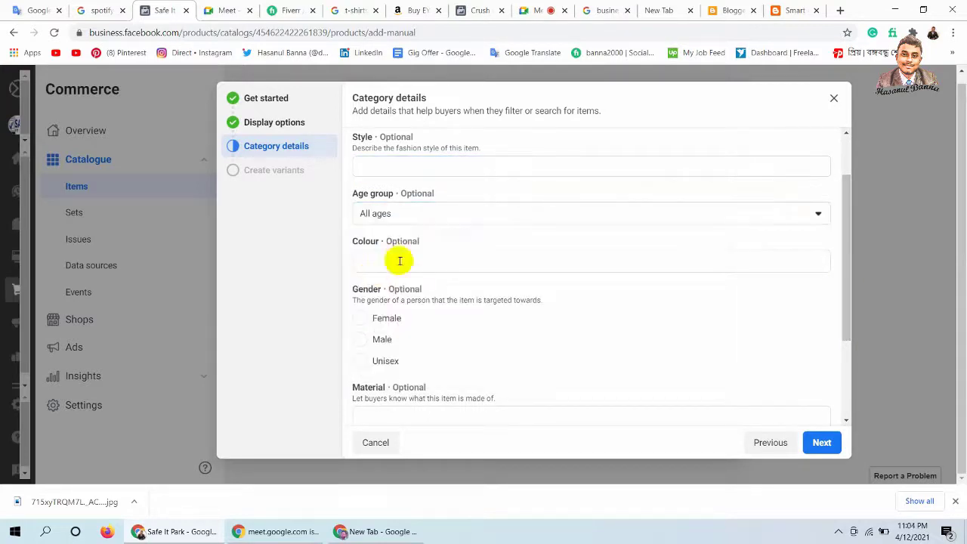
- Leave the optional colour blank and set the item's target gender to Female
left_click(445, 260)
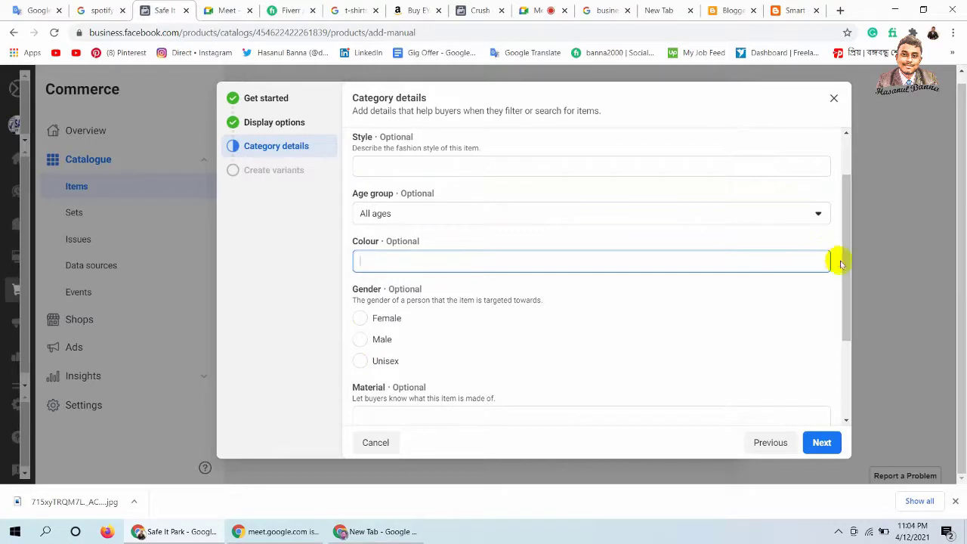
left_click_drag(842, 263, 842, 297)
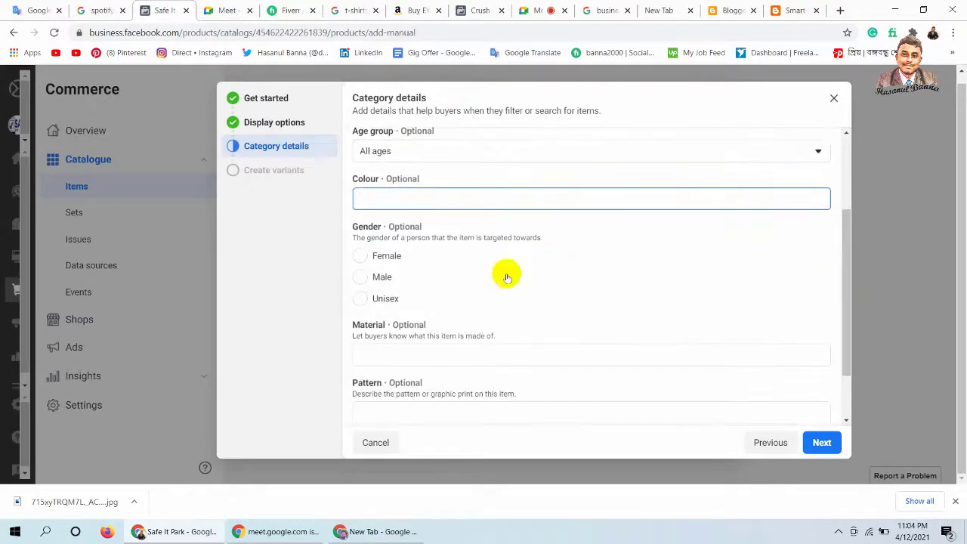
left_click(361, 258)
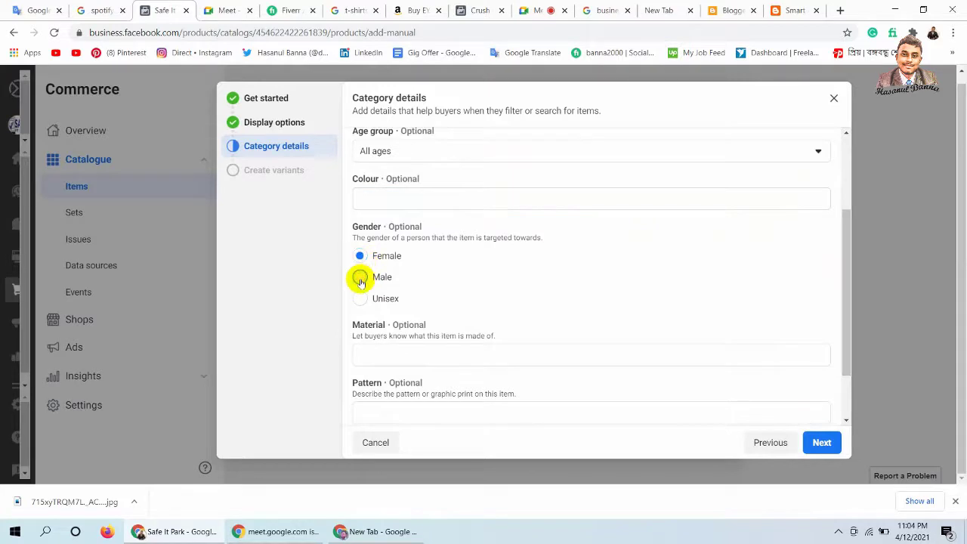
- Set the item's target gender to Male and finish adding it to the catalogue, skipping the variants
left_click(360, 280)
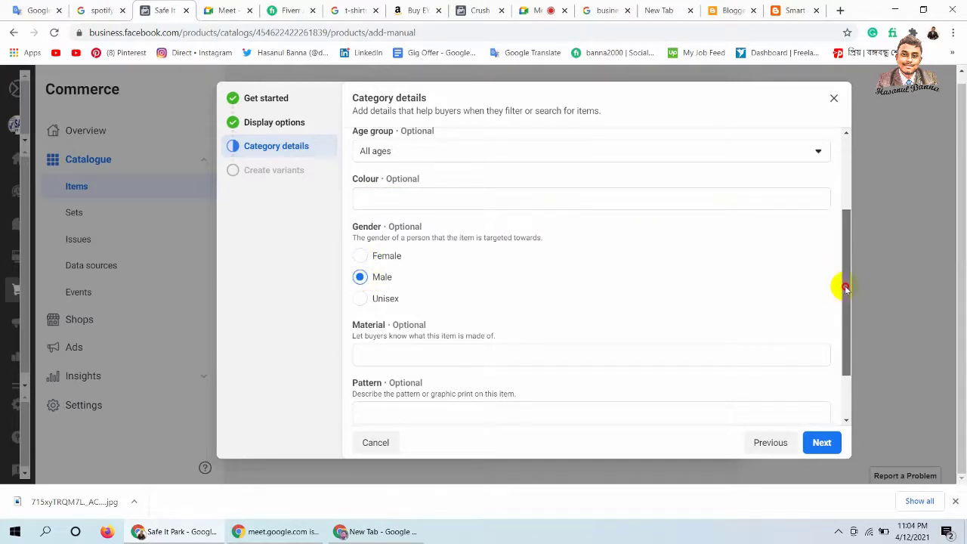
left_click_drag(844, 287, 831, 371)
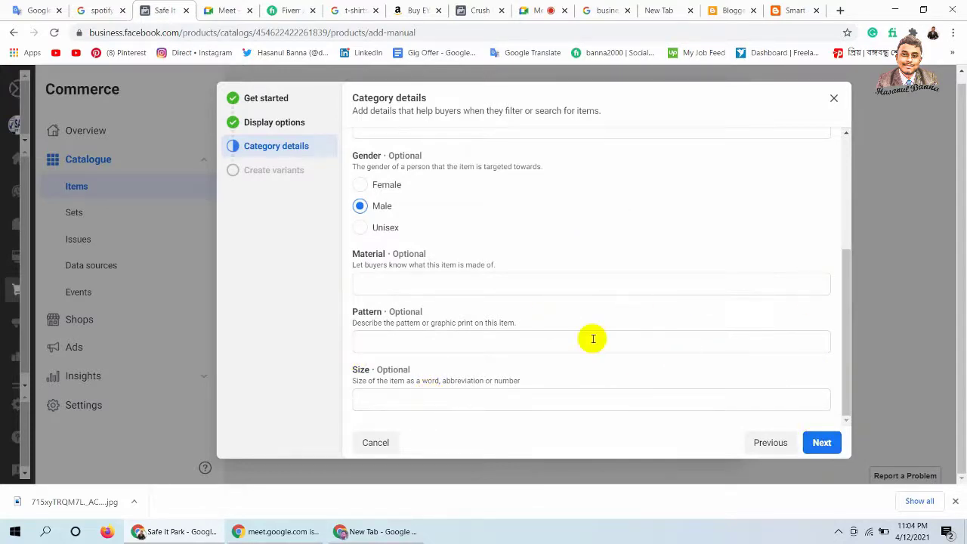
left_click(825, 440)
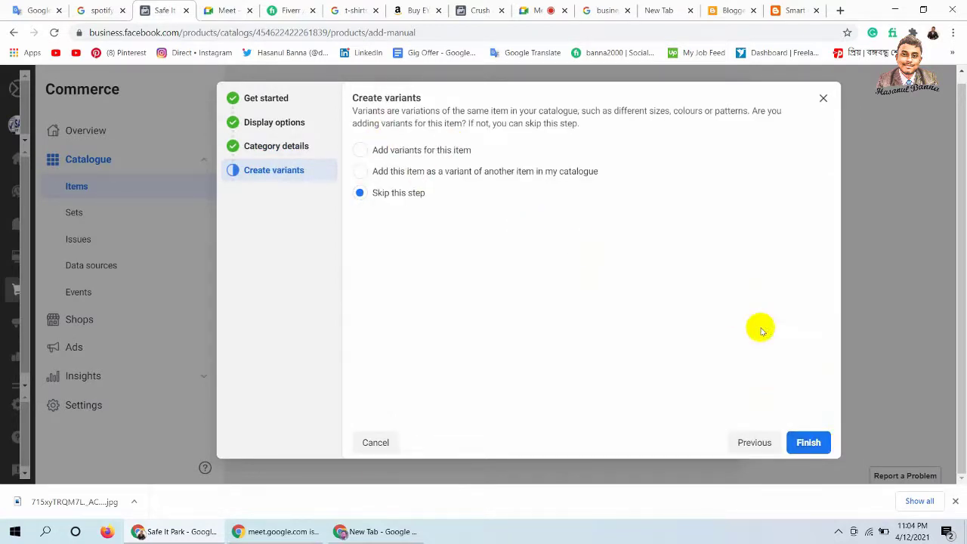
left_click(813, 447)
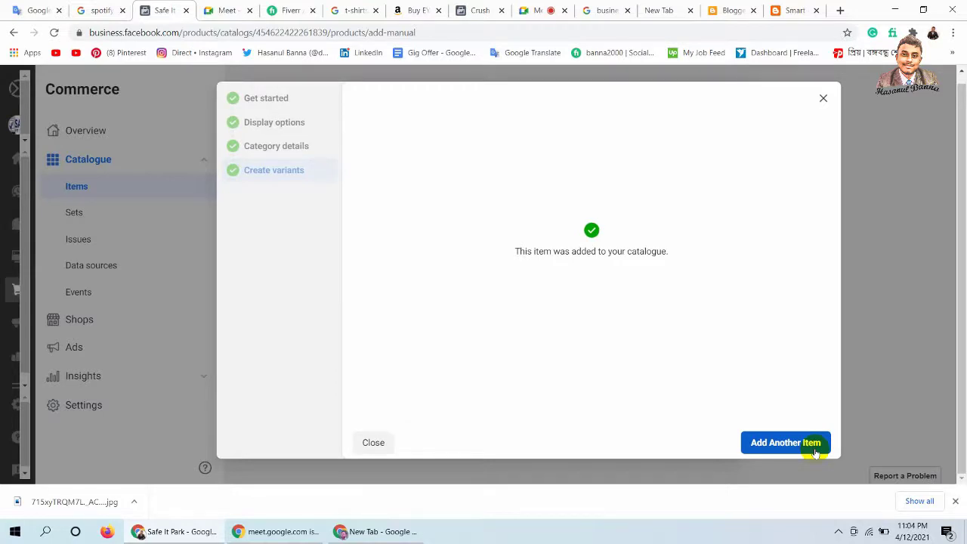
left_click(823, 98)
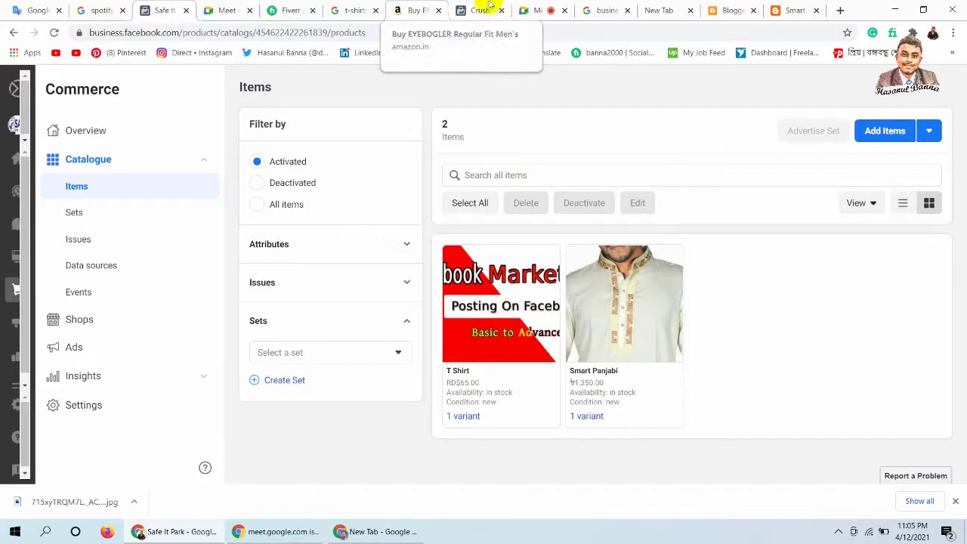
- Open the Facebook home page in a new browser tab
left_click(841, 11)
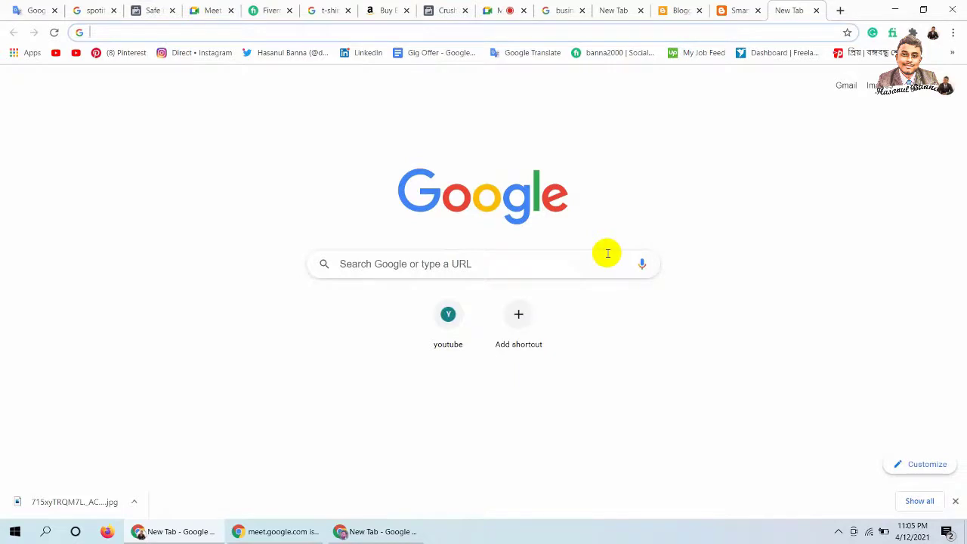
type("f")
key("Return")
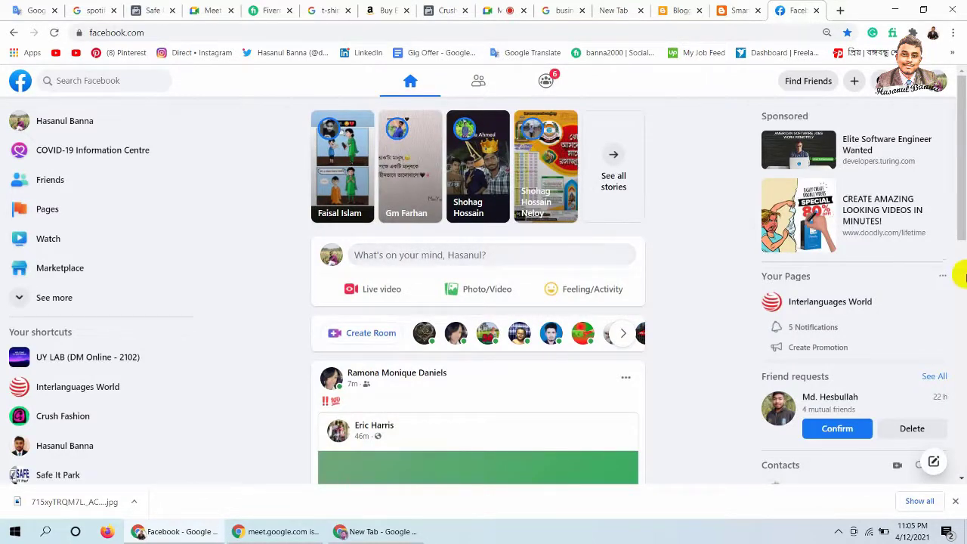
- Give a Love reaction to the green text post in the news feed and return to the start of the feed
scroll(960, 274, "down", 5)
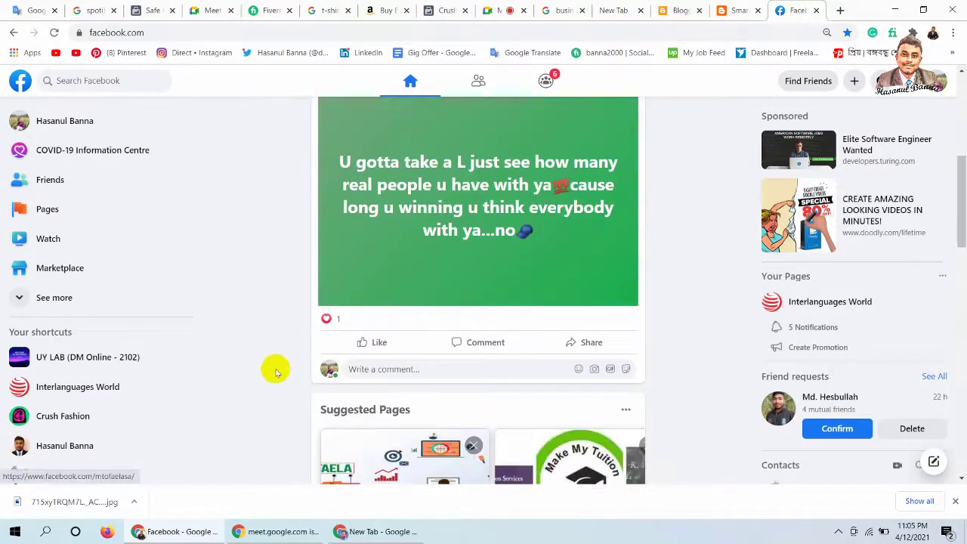
mouse_move(372, 346)
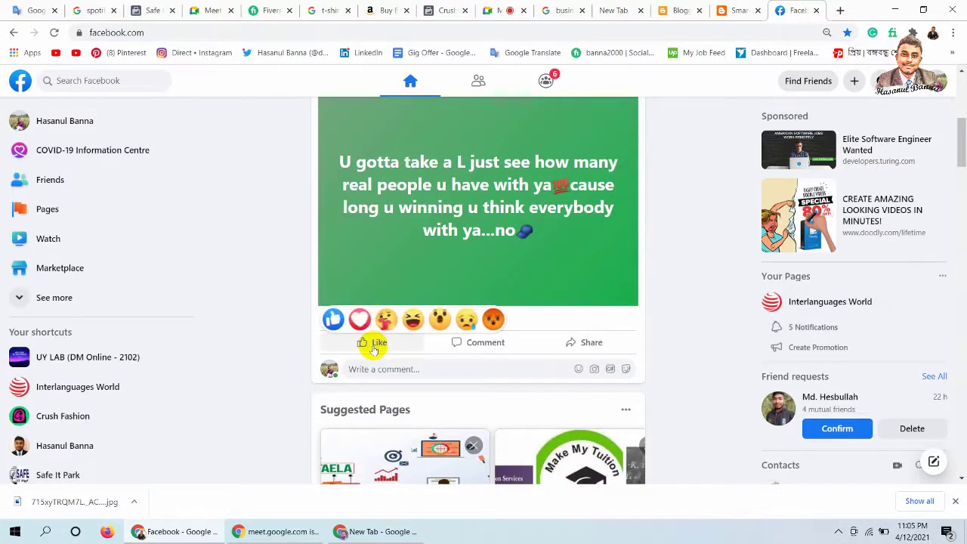
left_click(358, 319)
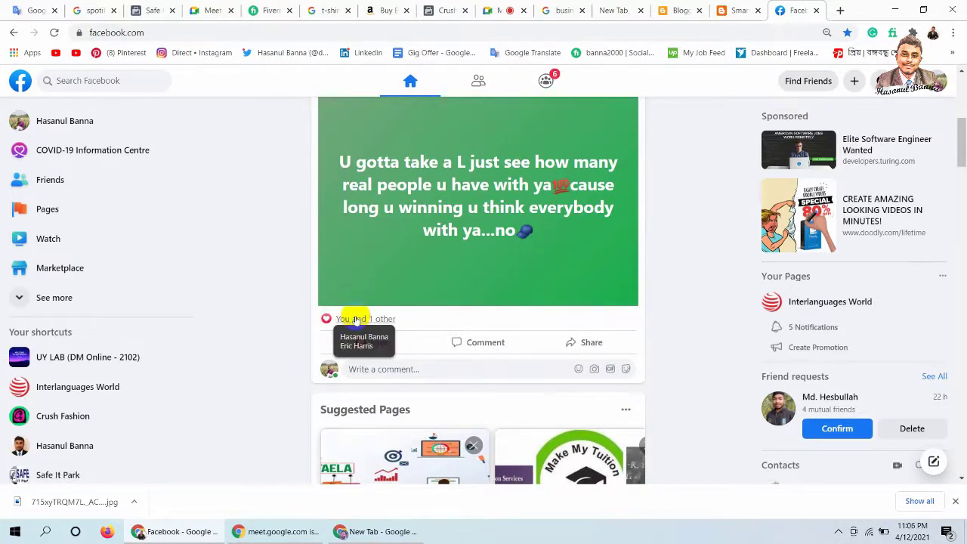
left_click_drag(963, 135, 958, 76)
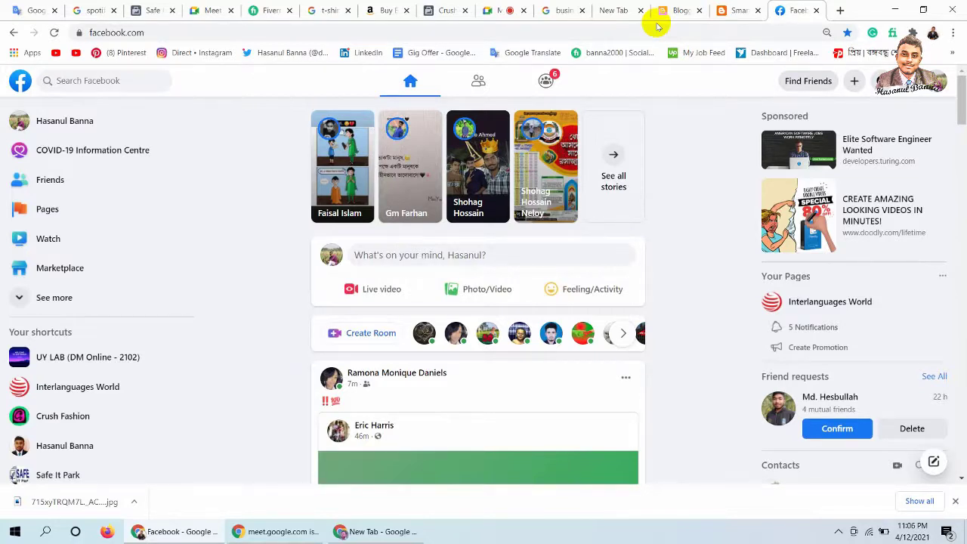
- Search Facebook for "fashin" and filter the results to groups
left_click(138, 80)
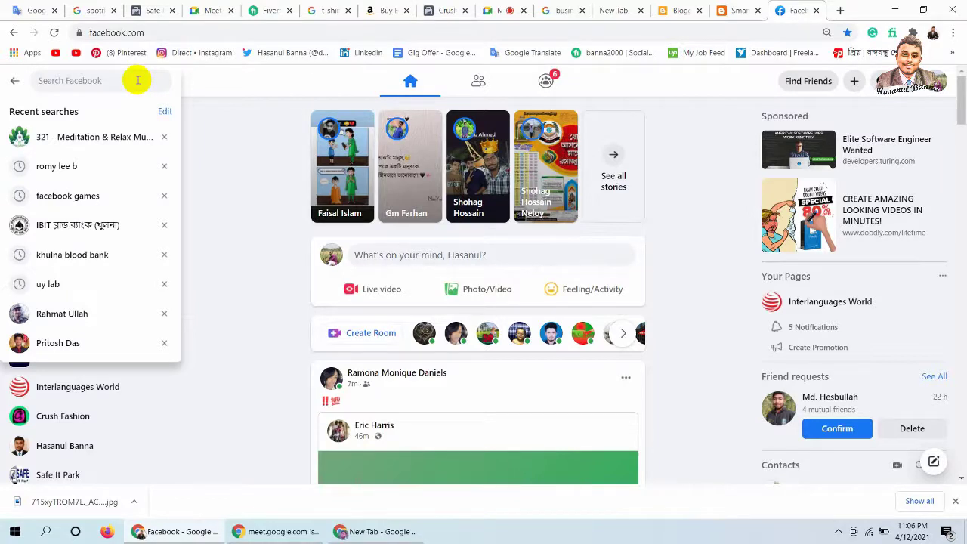
type("f")
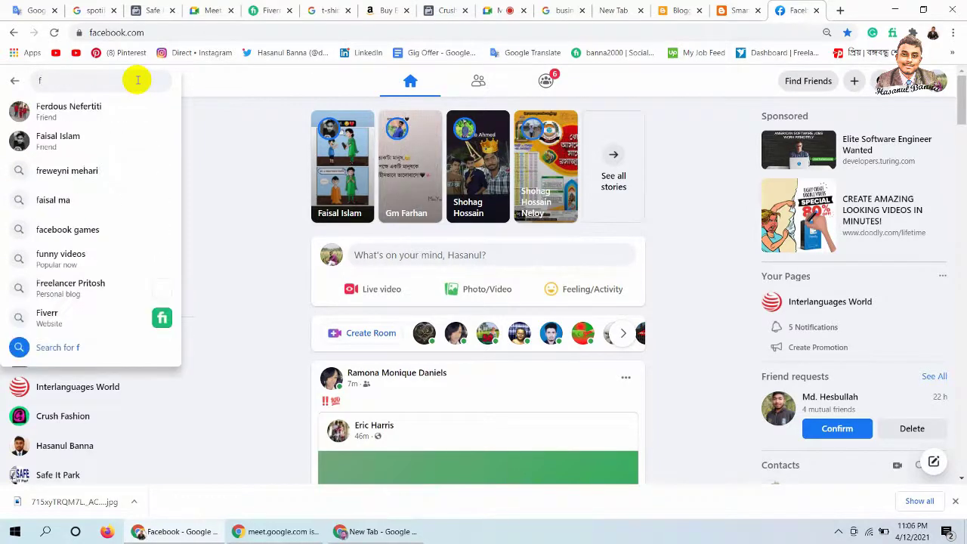
type("ashi")
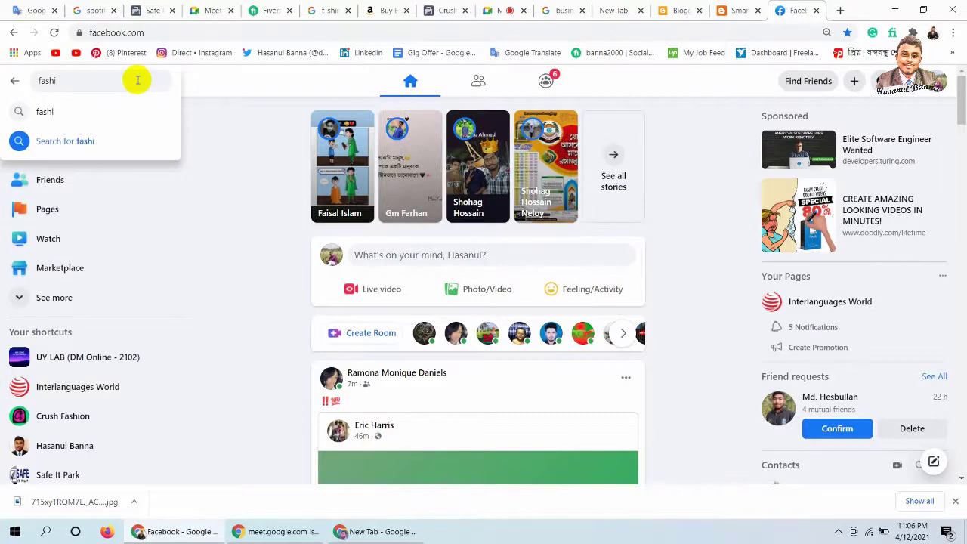
type("n")
key("Return")
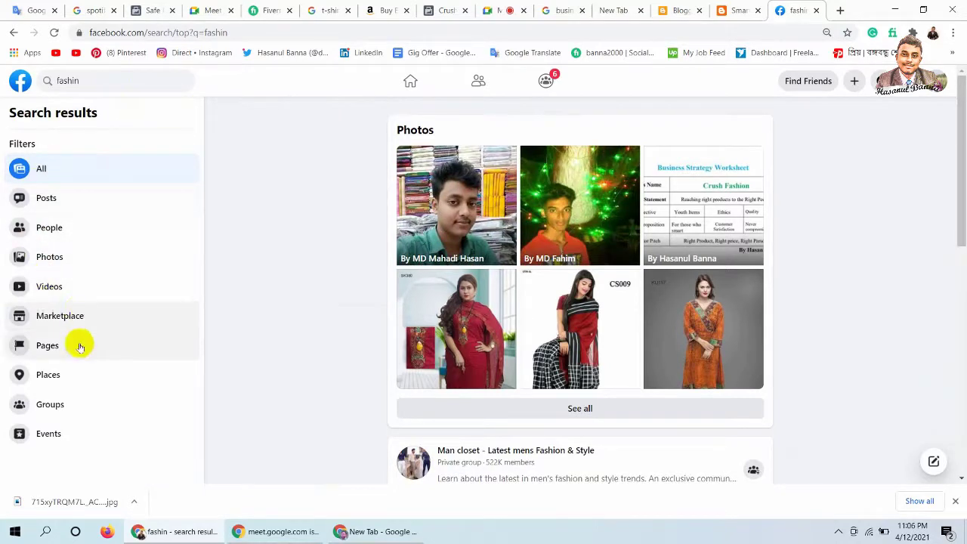
left_click(63, 405)
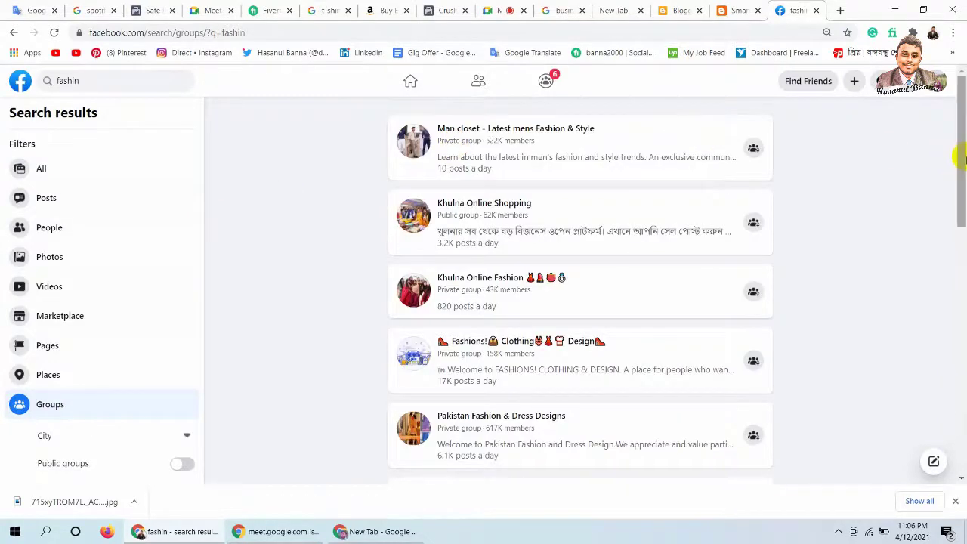
left_click_drag(958, 156, 952, 136)
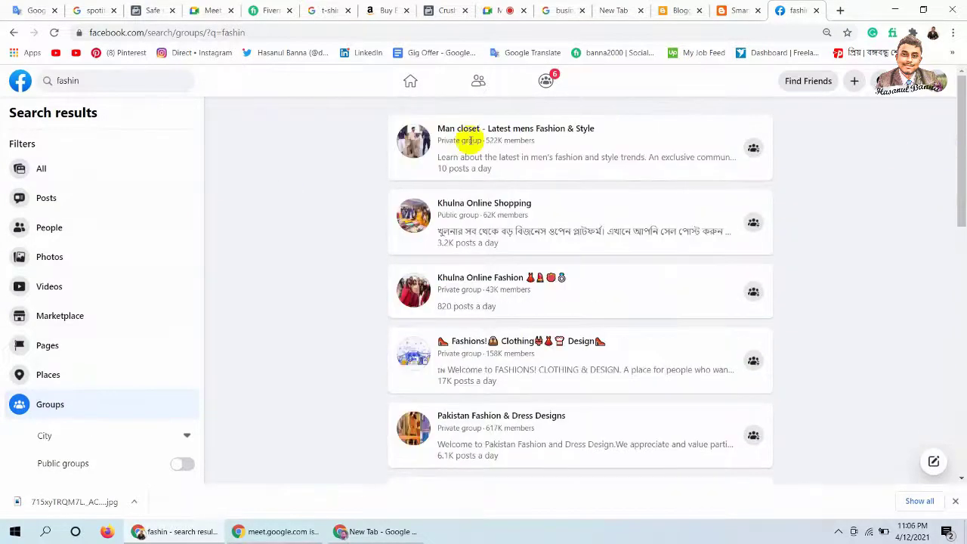
- Join the group "Man closet - Latest mens Fashion & Style" with the personal profile
mouse_move(462, 130)
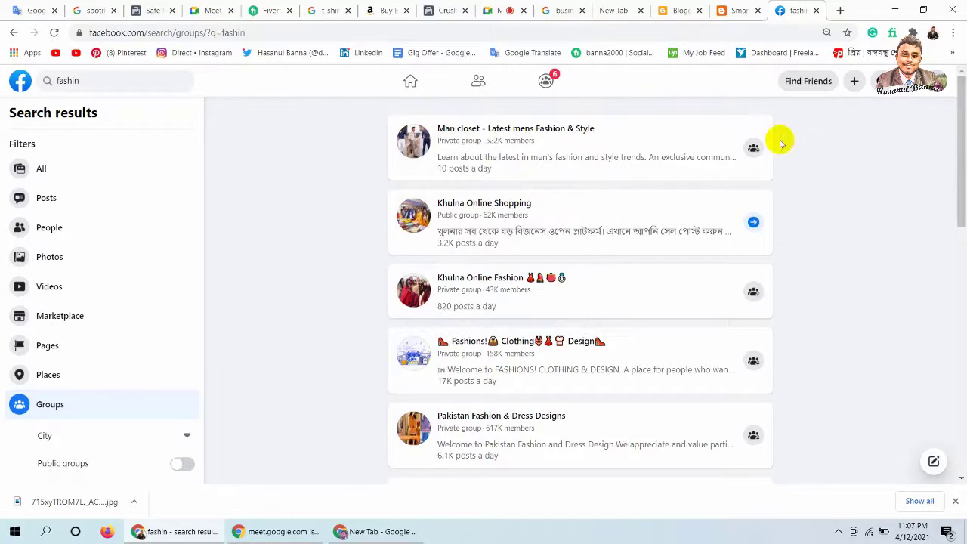
left_click(754, 147)
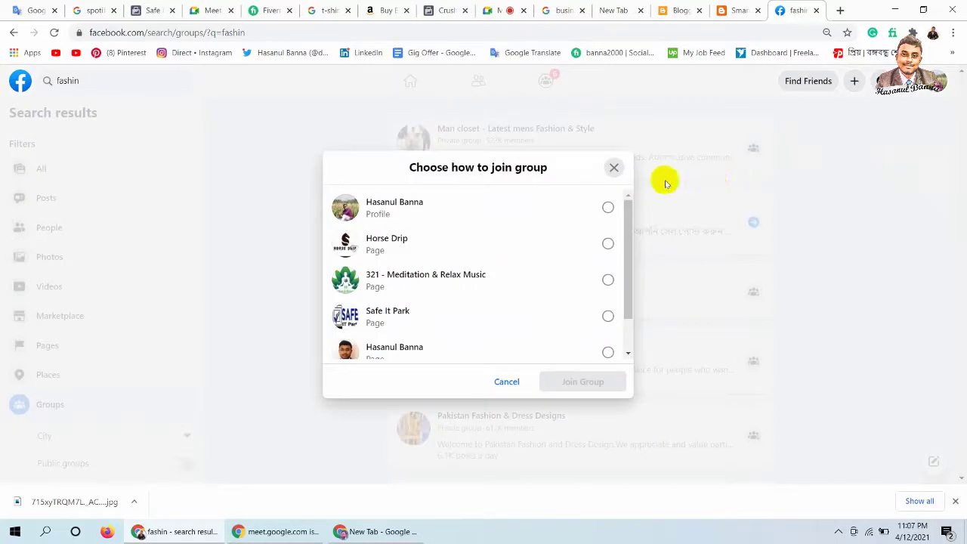
left_click(608, 207)
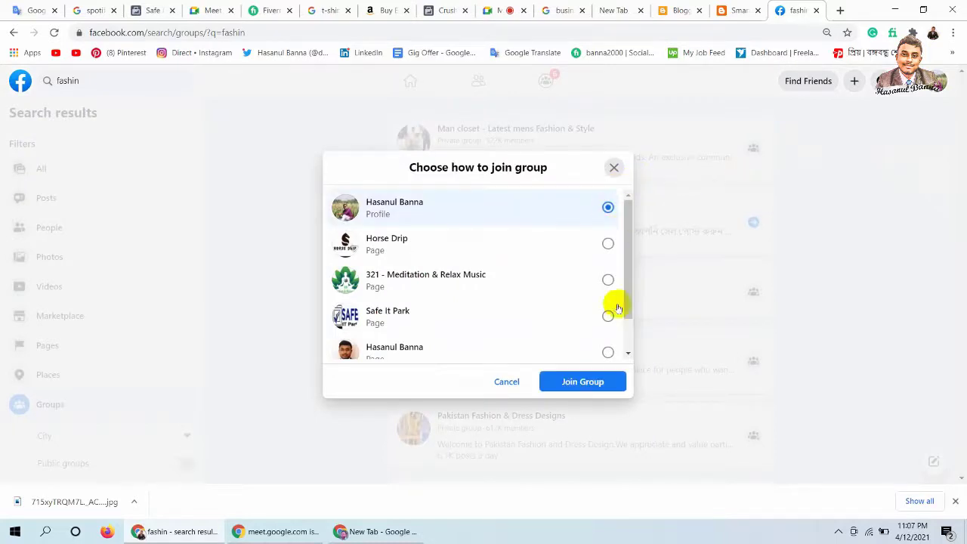
left_click(602, 382)
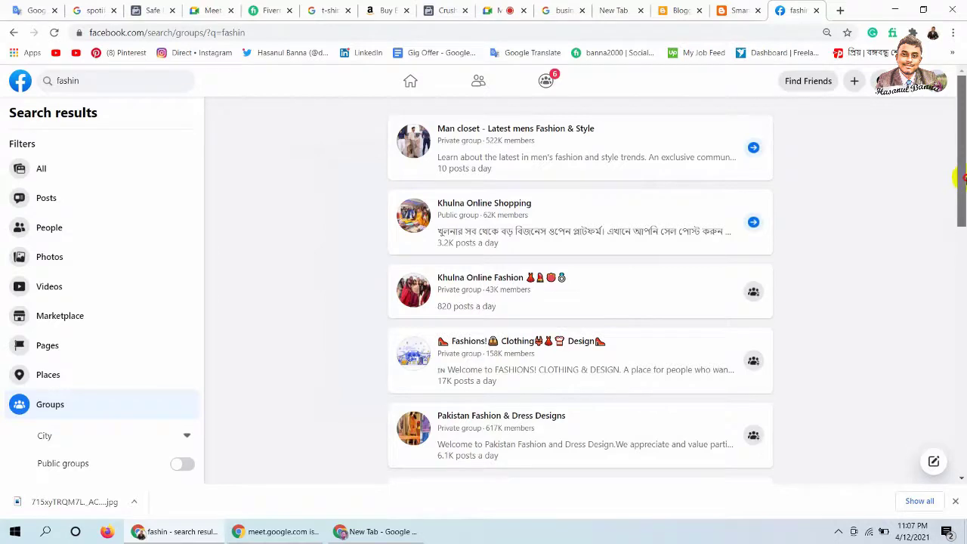
- Replace the previous search term and search Facebook for "buy and sell"
mouse_move(960, 179)
left_mouse_down()
mouse_move(958, 219)
mouse_move(962, 175)
left_mouse_up()
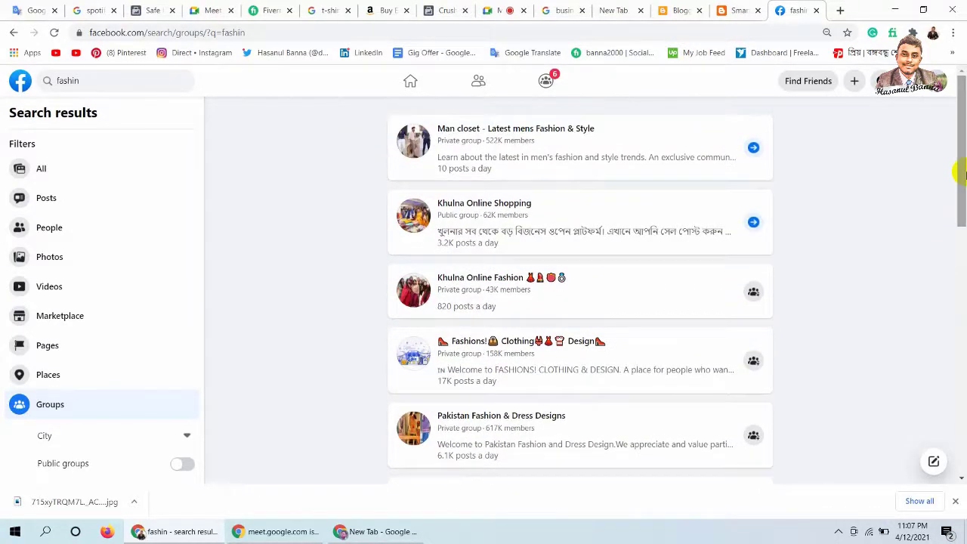
left_click(106, 80)
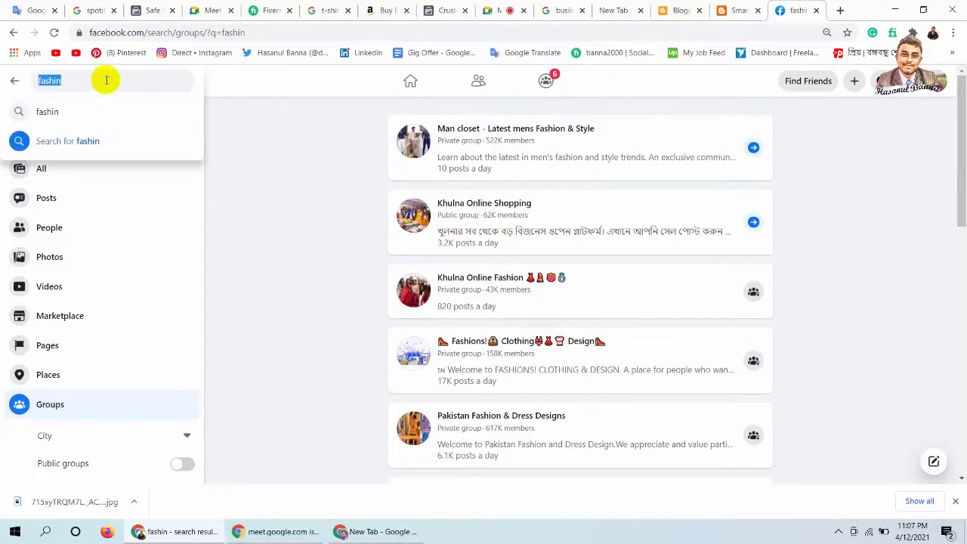
key("BackSpace")
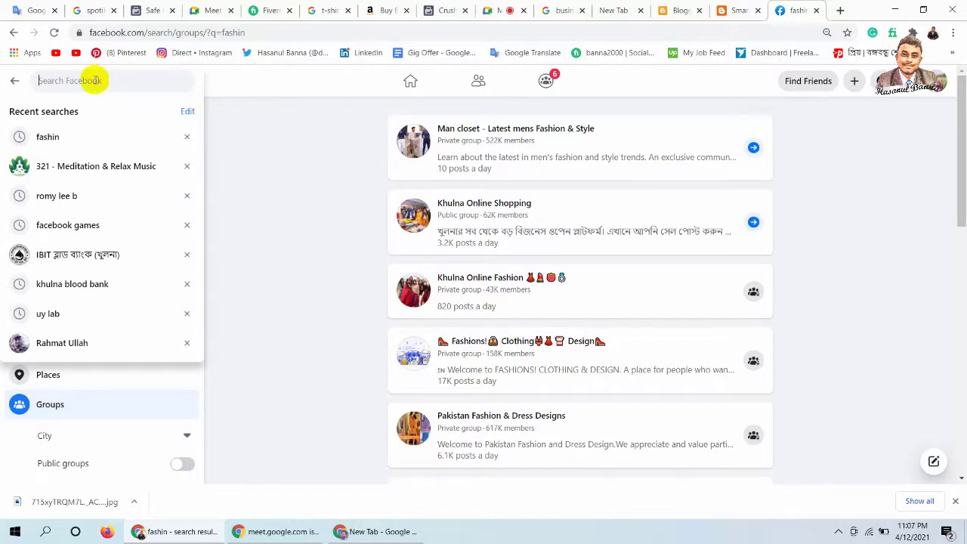
type("buy")
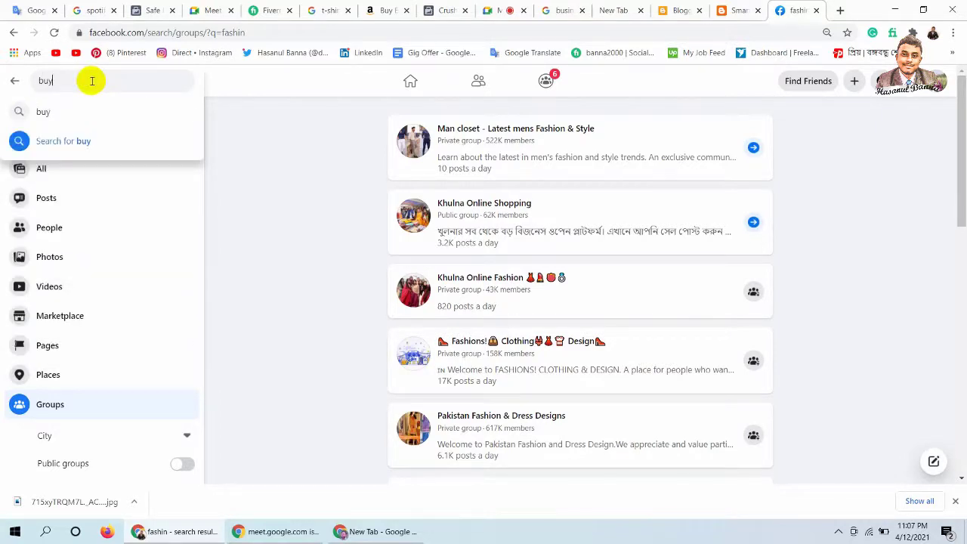
type(" and sell")
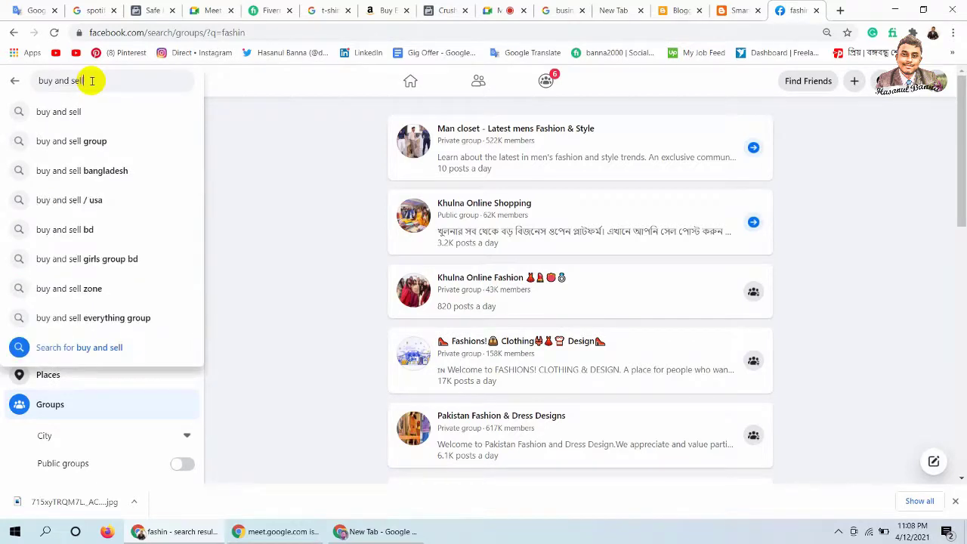
key("Return")
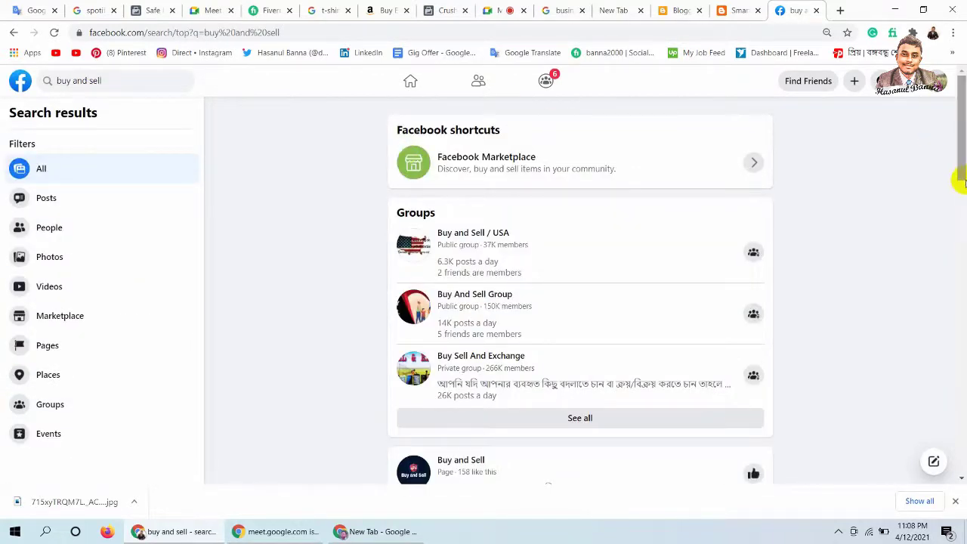
- Look through the "buy and sell" results and filter them to groups
scroll(959, 181, "down", 5)
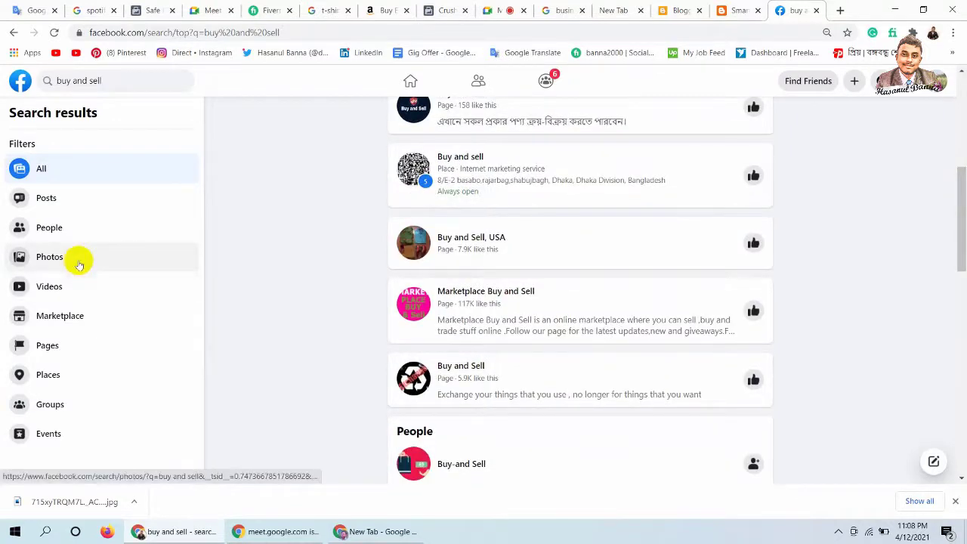
left_click(70, 375)
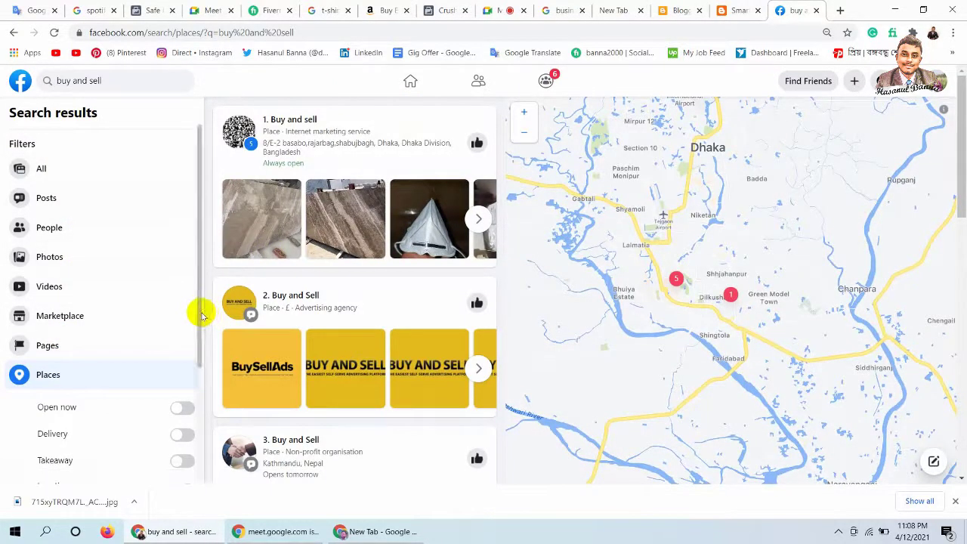
left_click_drag(201, 313, 188, 446)
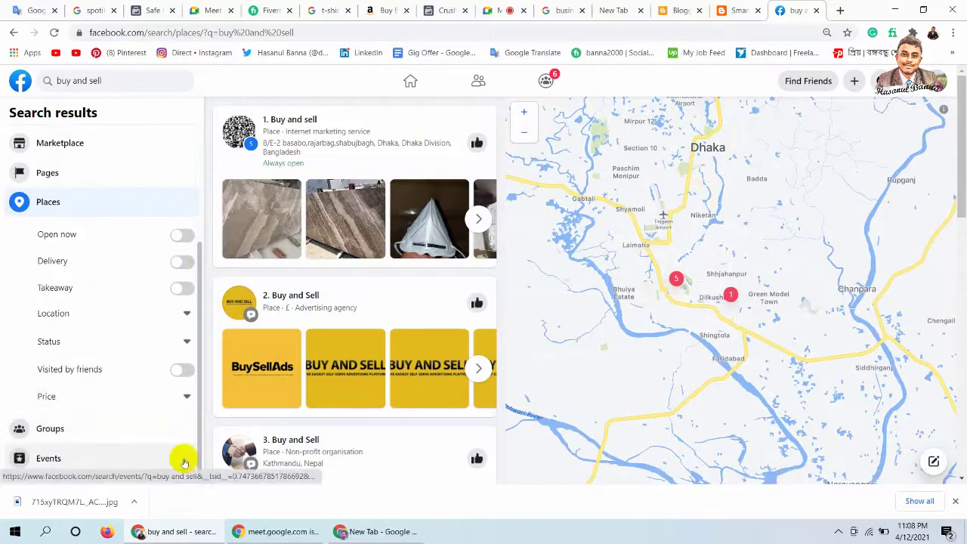
left_click(89, 425)
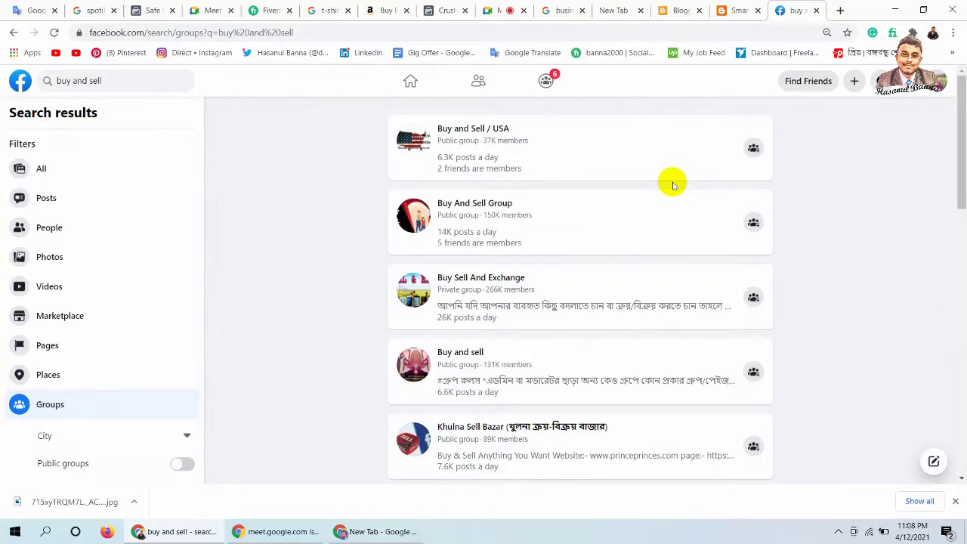
mouse_move(960, 120)
left_mouse_down()
mouse_move(958, 176)
mouse_move(953, 104)
left_mouse_up()
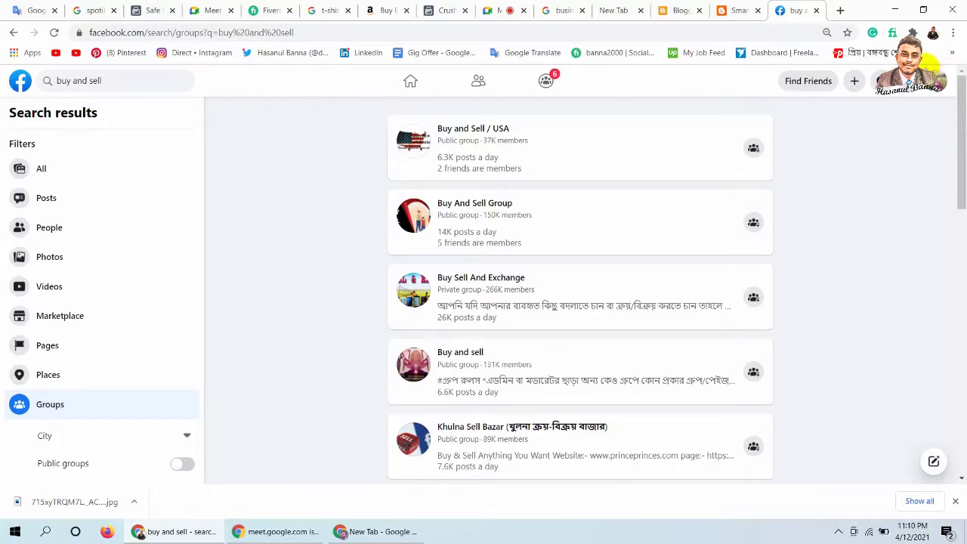
- Look through the browser's list of user profiles, closing the list and the open chat pop-up when finished
left_click(937, 76)
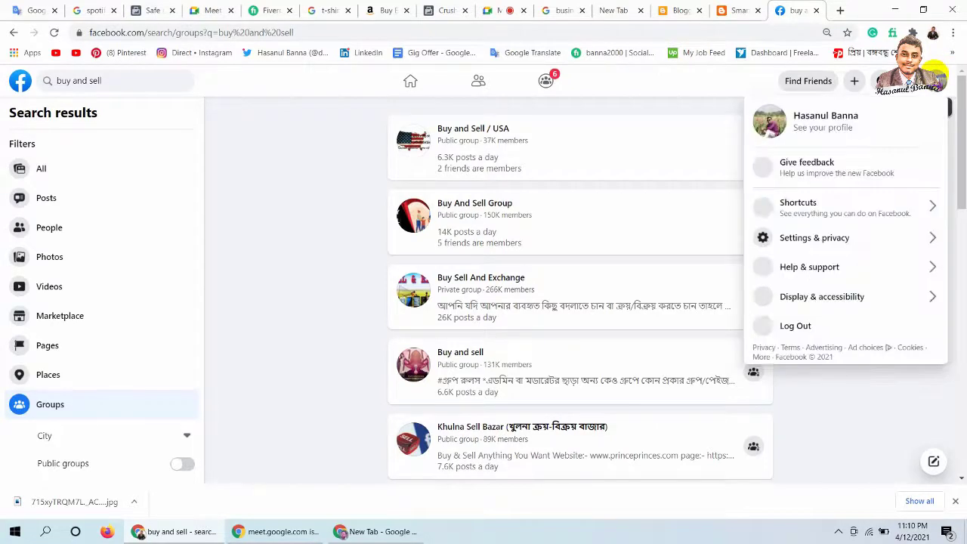
left_click(933, 34)
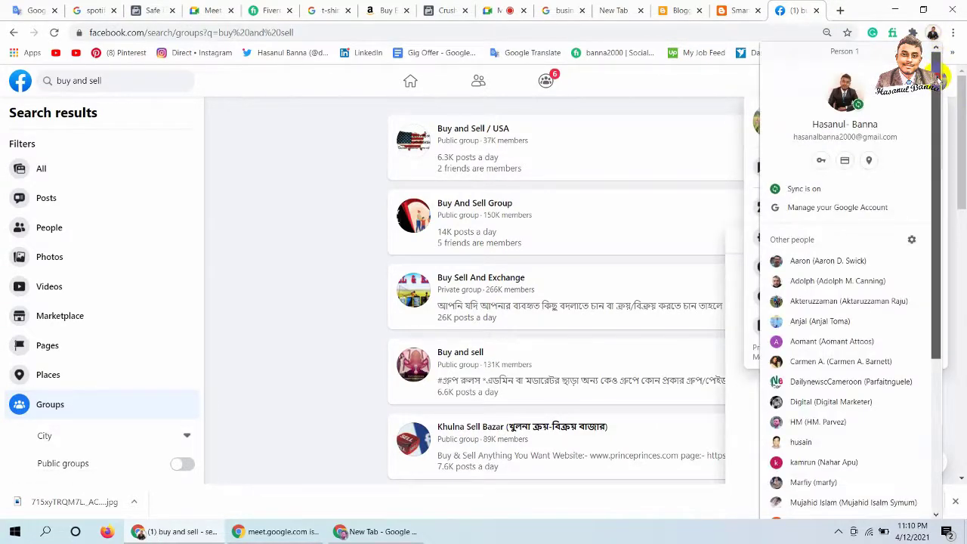
scroll(924, 179, "down", 3)
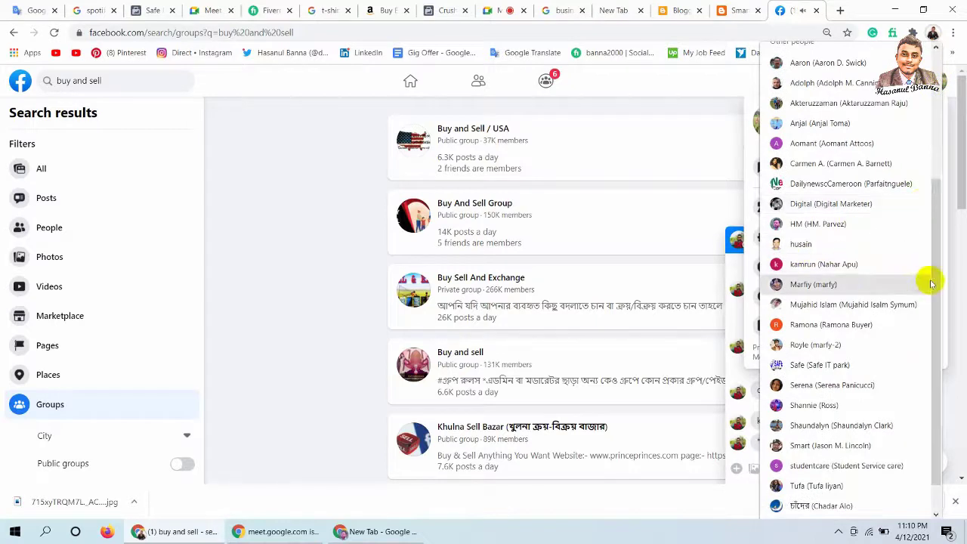
left_click_drag(938, 287, 933, 313)
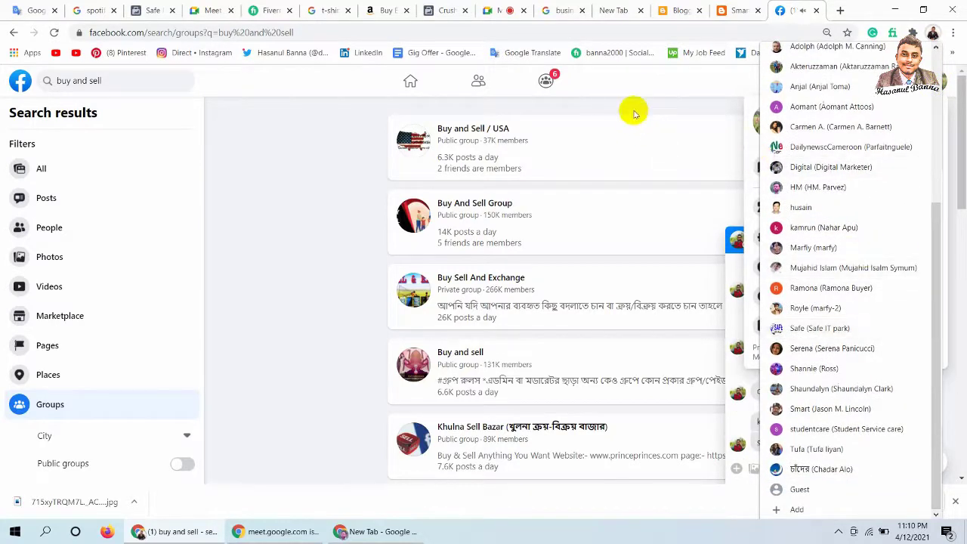
left_click(277, 108)
key("Escape")
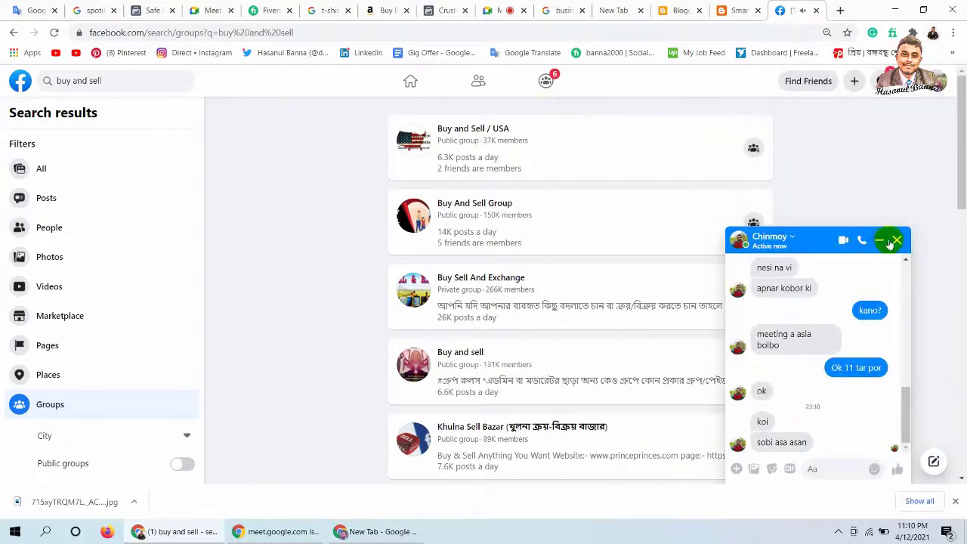
left_click(897, 240)
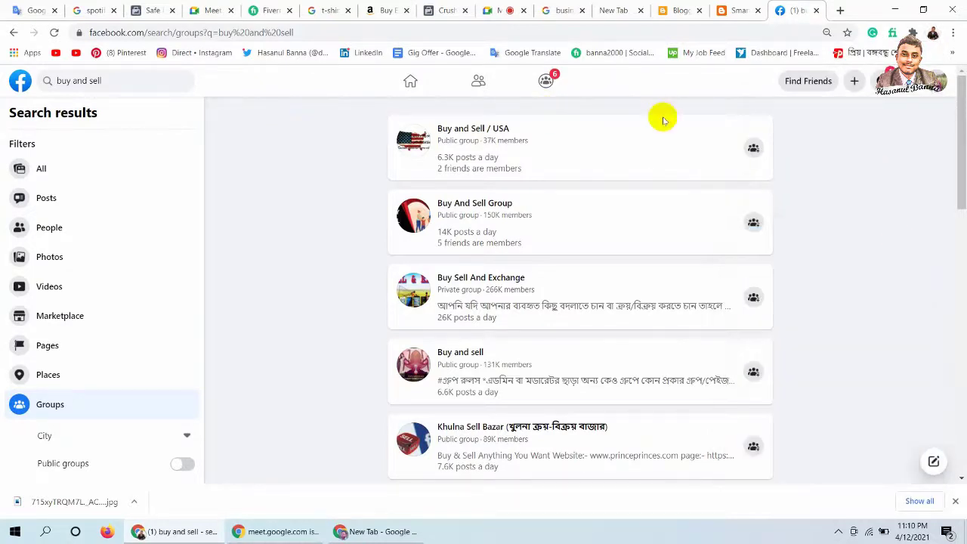
- Return to the Facebook home feed and switch to the ongoing Google Meet call
left_click(422, 79)
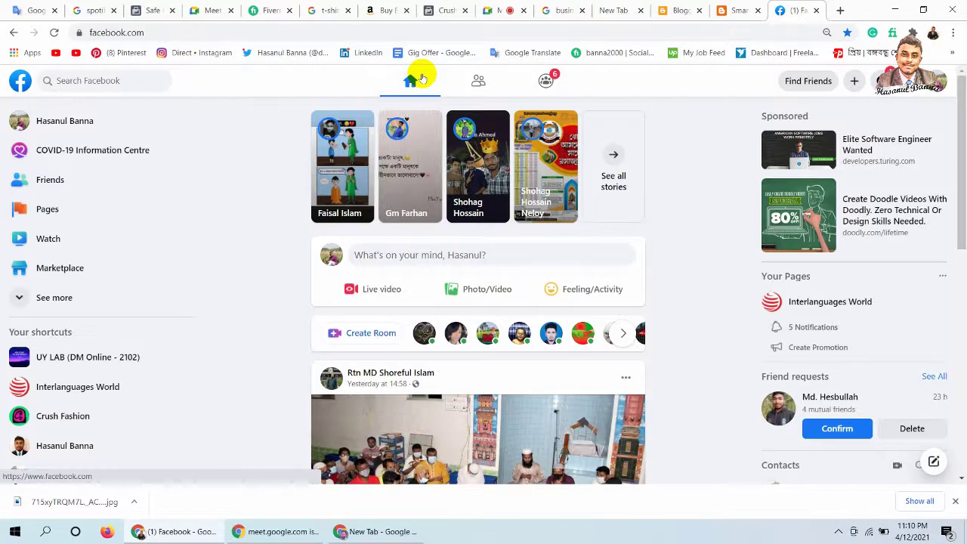
left_click(498, 10)
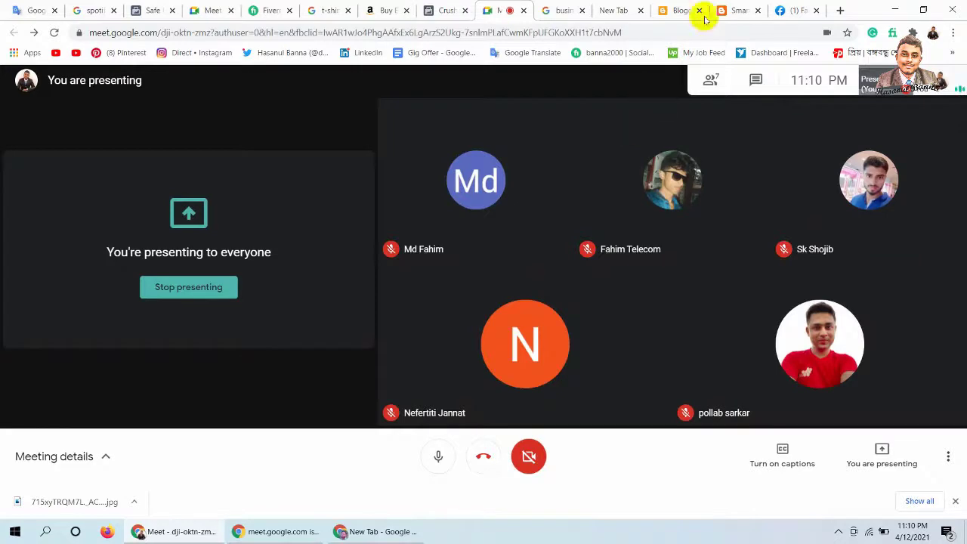
- Dismiss the browser's downloads bar and show the hidden system tray icons
mouse_move(694, 167)
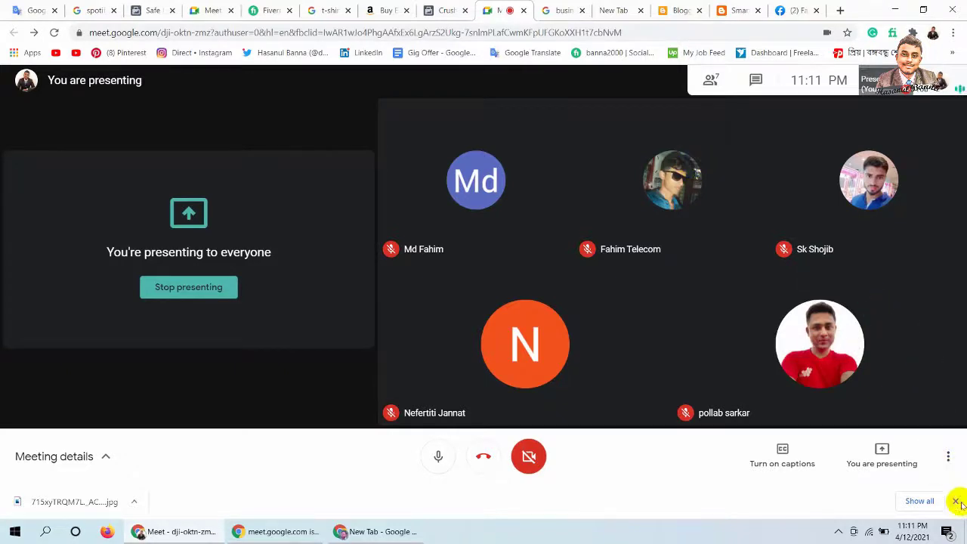
left_click(956, 501)
left_click(838, 531)
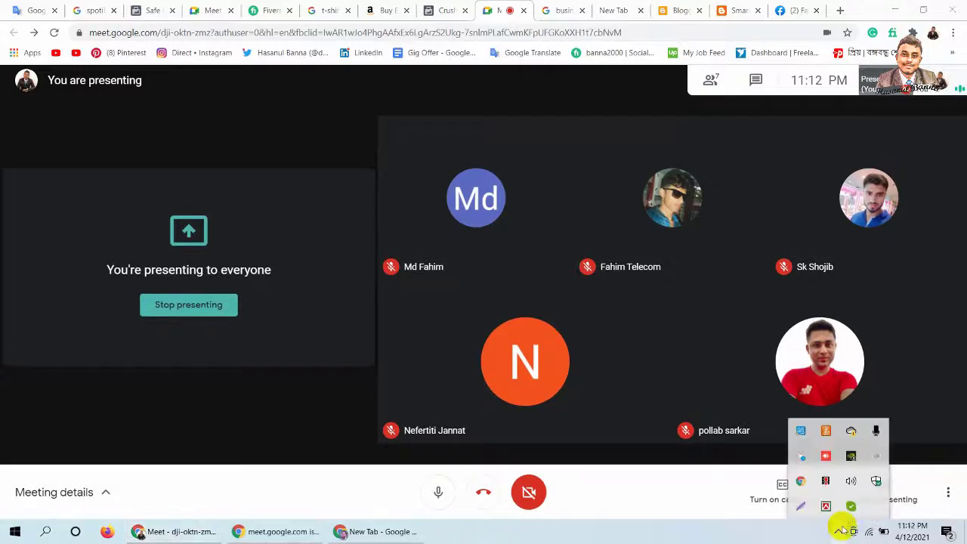